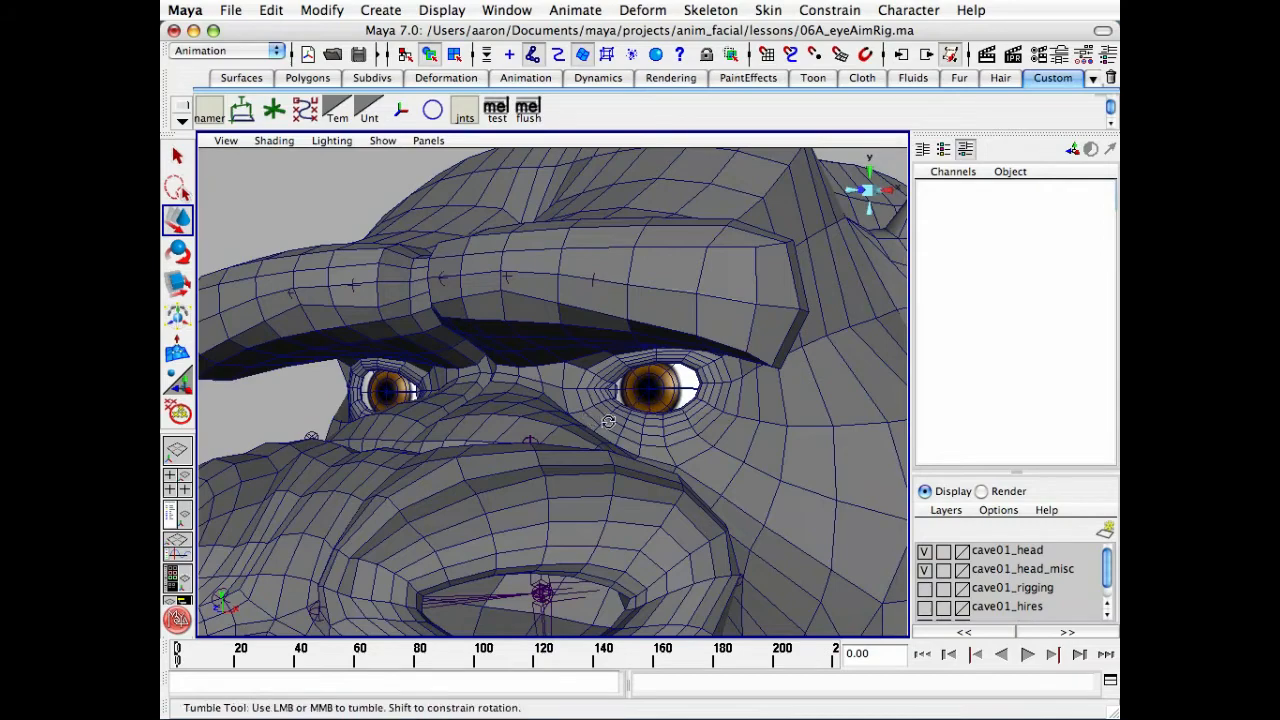
Hide the cave01_head and cave01_head_misc layers and show the cave01_rigging layer.
right_click_drag(576, 420, 509, 420, "alt")
left_click_drag(509, 420, 494, 420, "alt")
right_click_drag(494, 420, 665, 362, "alt")
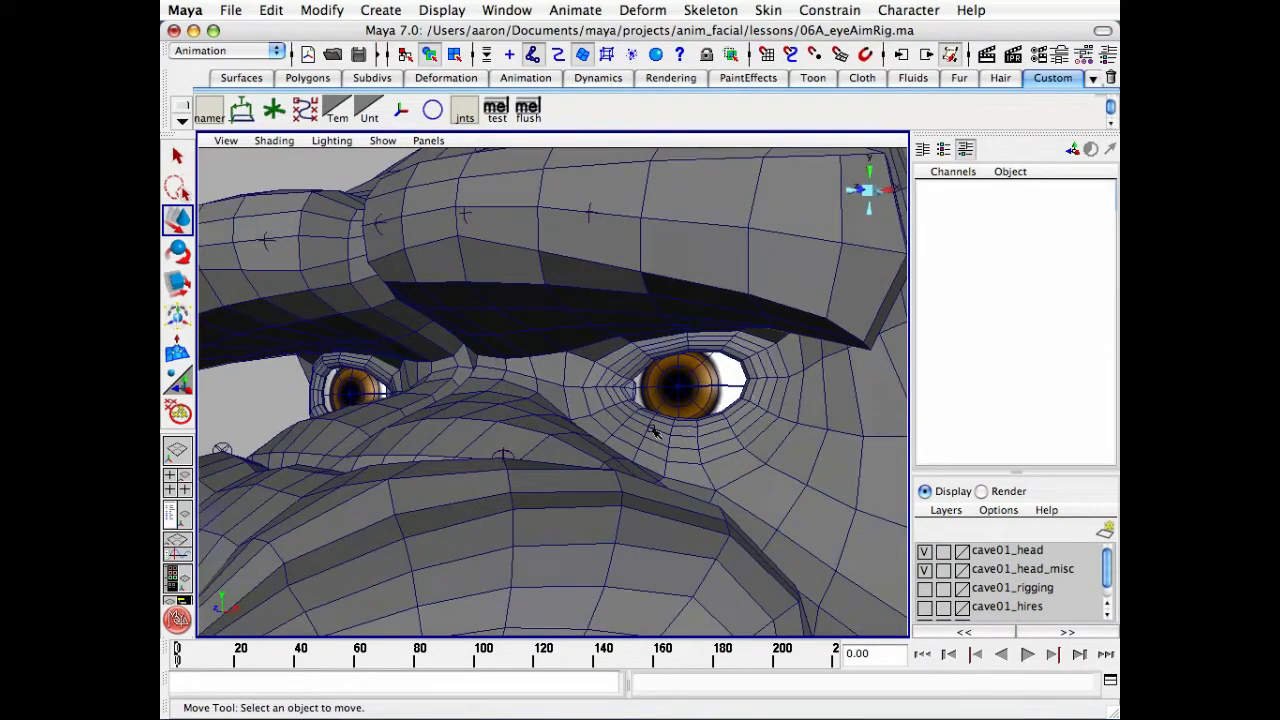
right_click_drag(729, 385, 489, 400, "alt")
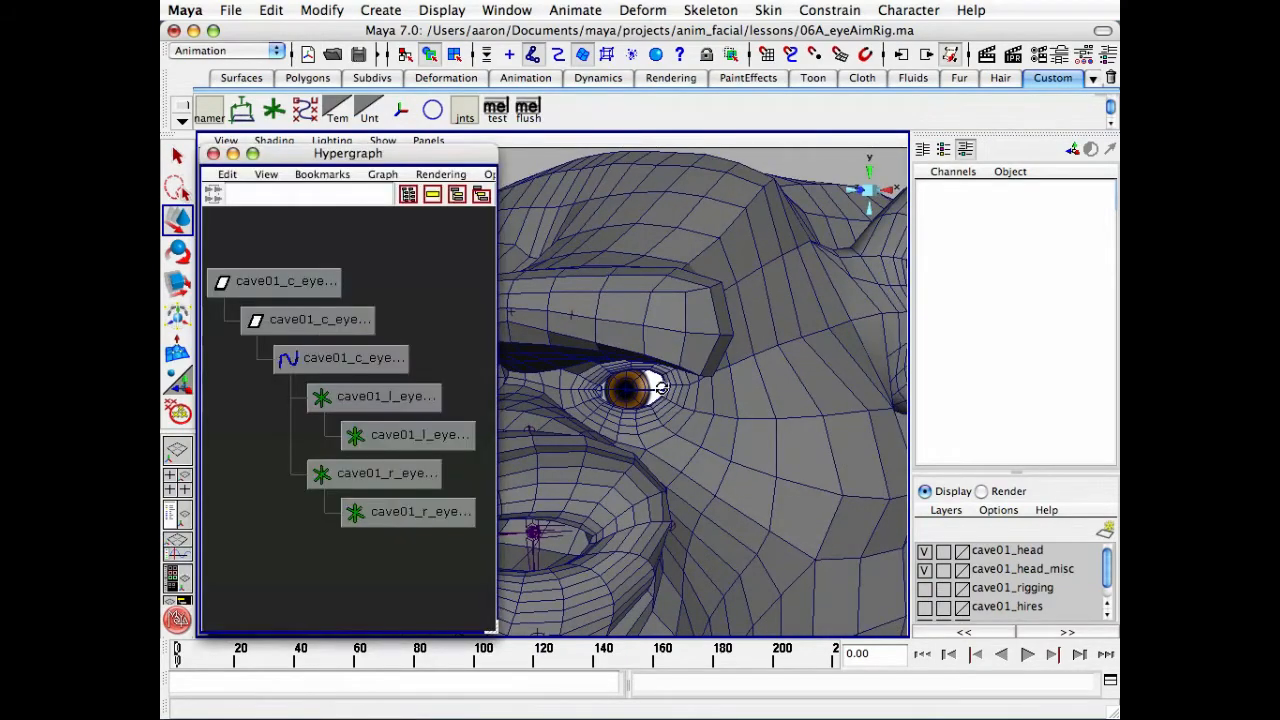
left_click_drag(725, 400, 958, 638, "alt")
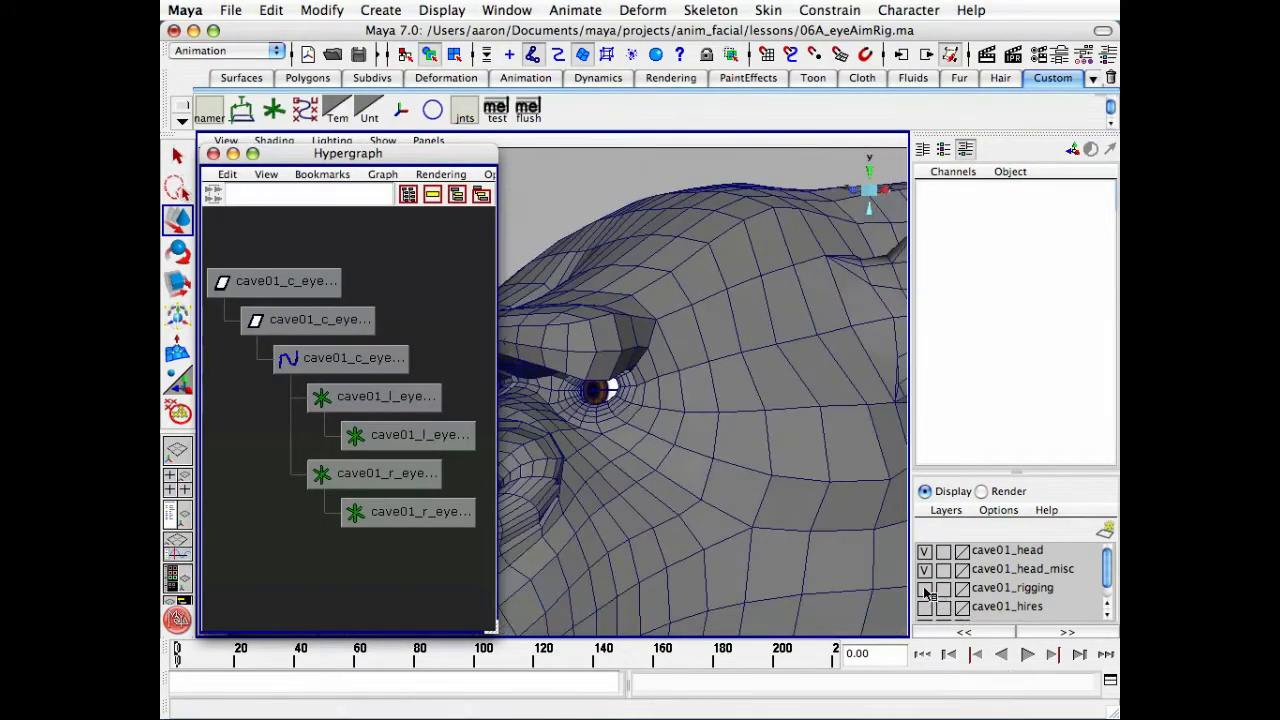
left_click(925, 554)
left_click(925, 568)
right_click_drag(795, 514, 700, 514, "alt")
middle_click_drag(700, 514, 793, 512, "alt")
mouse_move(793, 512)
right_mouse_down("alt")
mouse_move(638, 512)
mouse_move(785, 532)
right_mouse_up("alt")
Inspect the cave01_c_eyeAim_con group and the cave01_c_eyeAim_ctl control in the eye aim hierarchy.
left_click(300, 284)
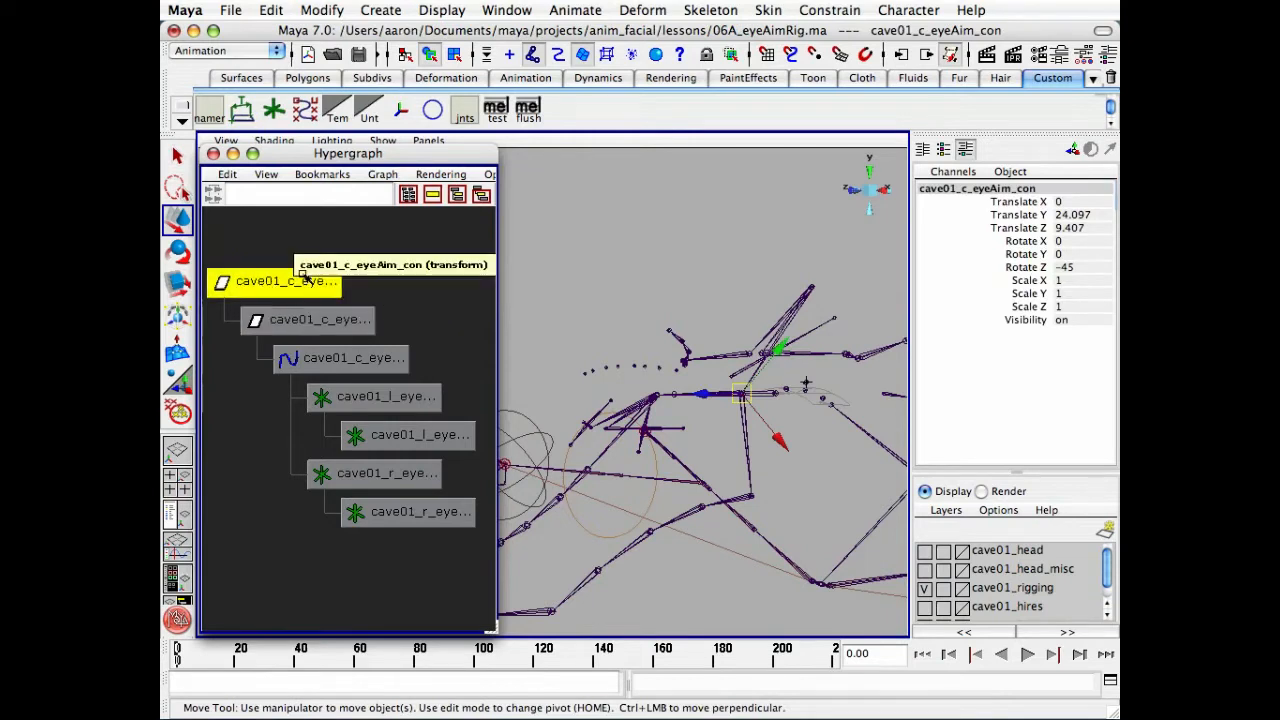
left_click(369, 262)
left_click_drag(694, 380, 706, 388, "alt")
key("q")
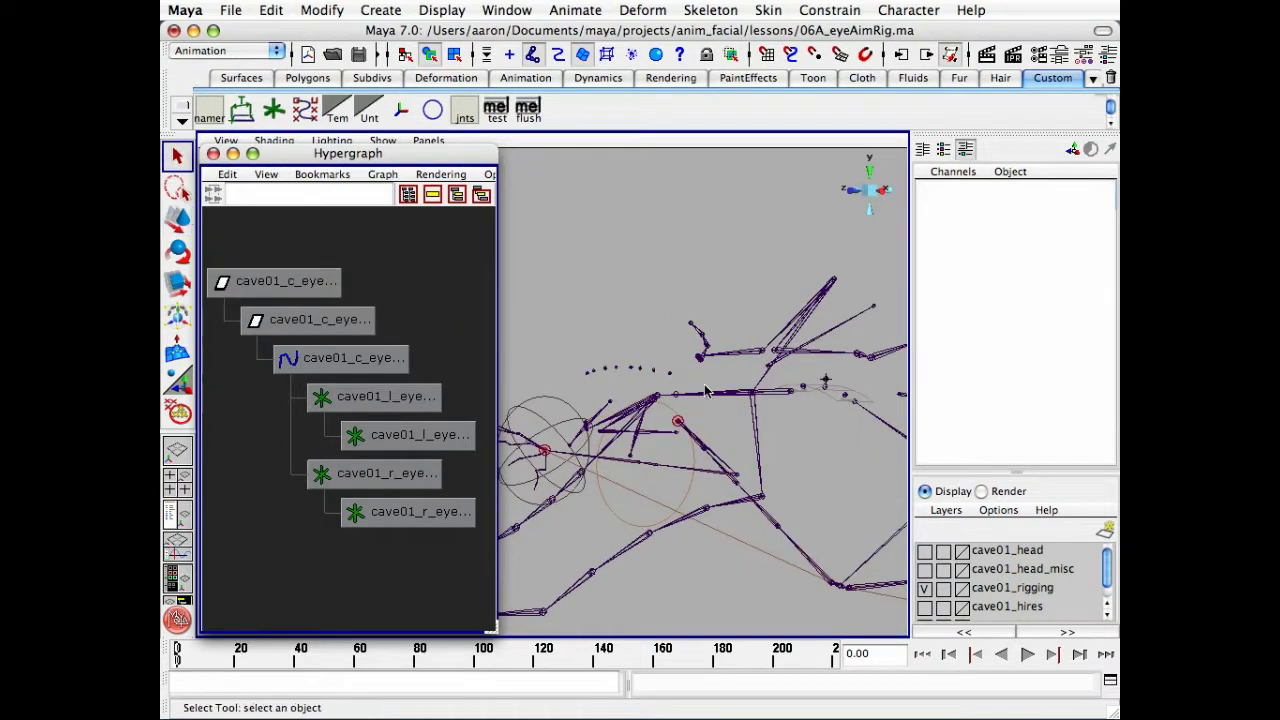
left_click(289, 358)
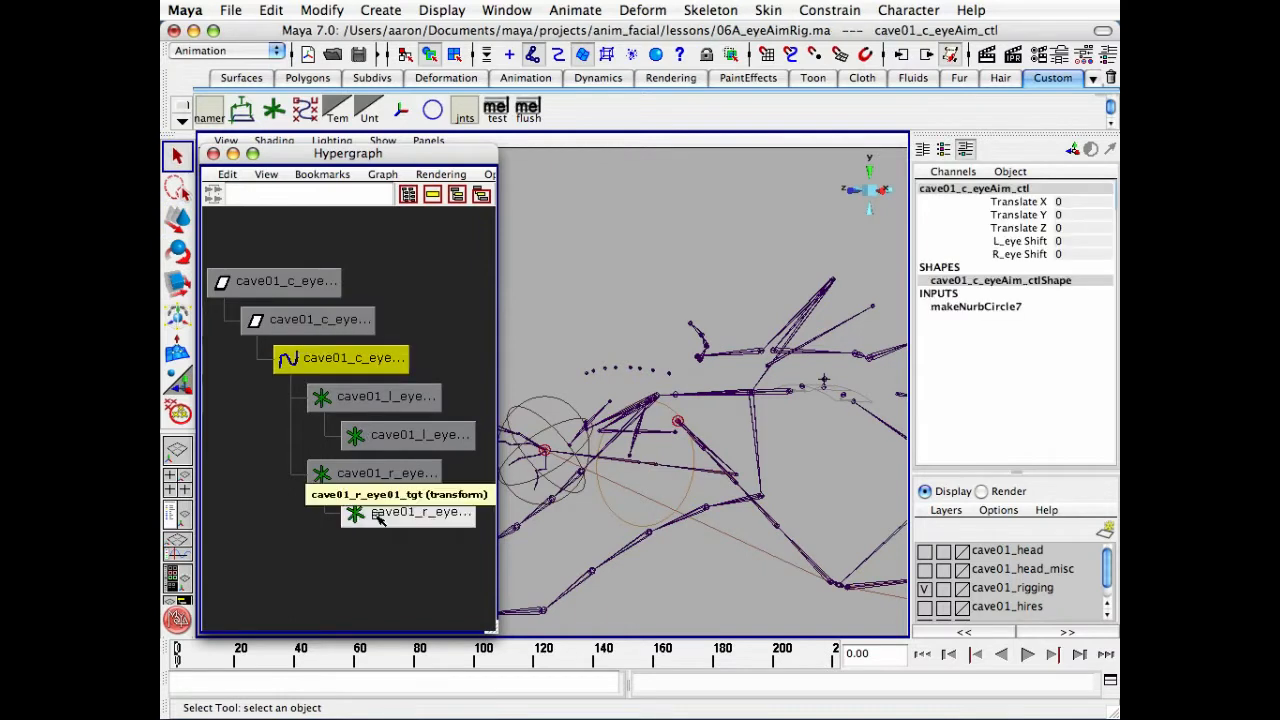
left_click(680, 345)
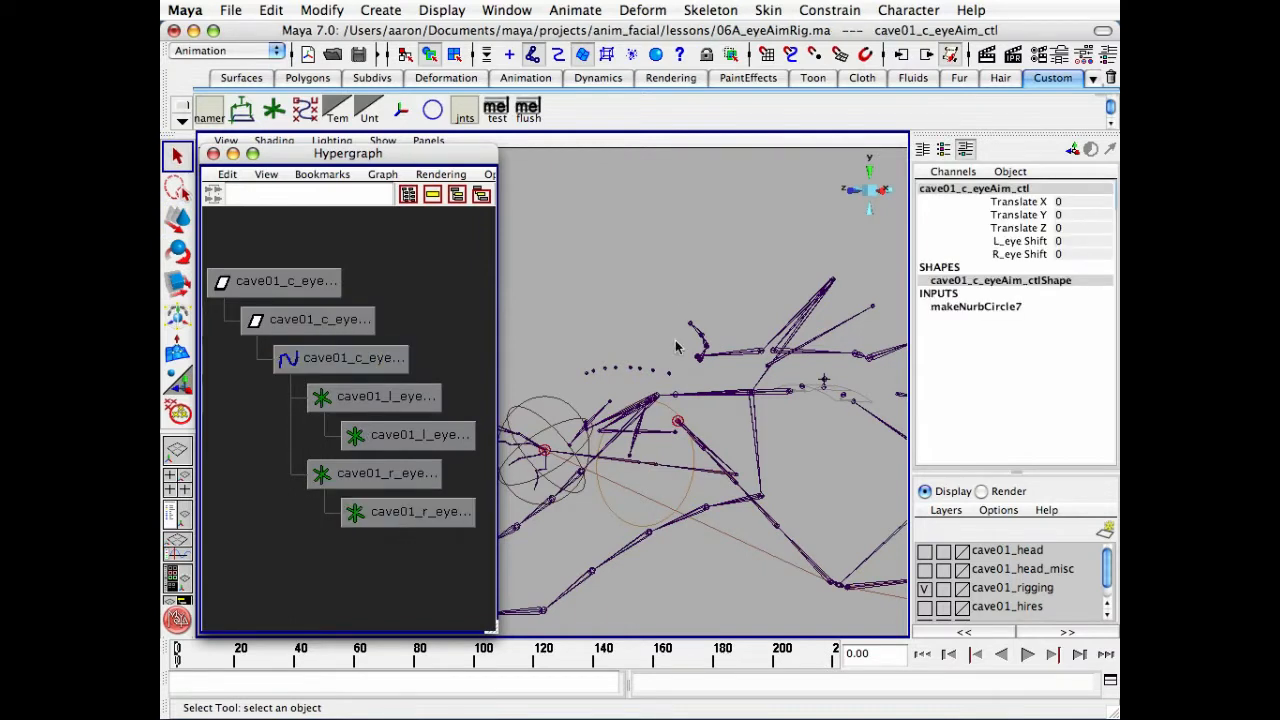
left_click_drag(680, 347, 681, 450, "alt")
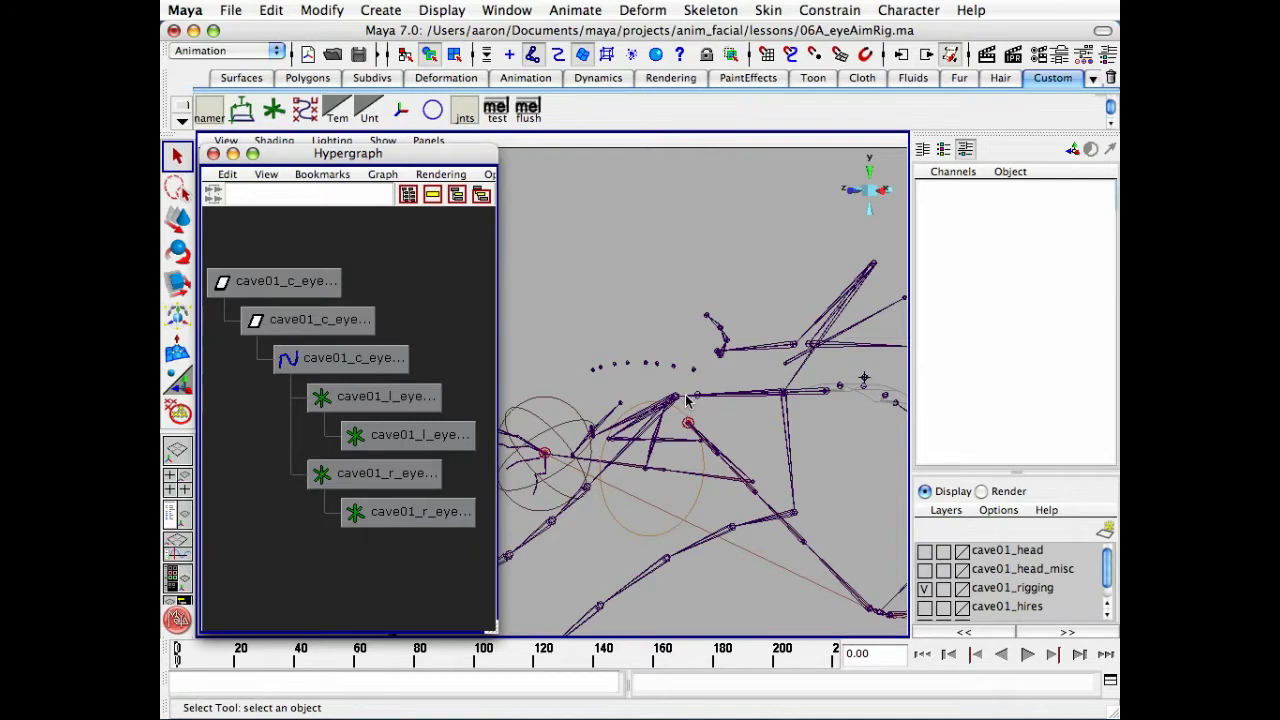
Parent-constrain cave01_c_eyeAim_con to the cave01_c_head03_jnt joint and cave01_ROOT, maintaining offset on all translate and rotate axes with weight 1.
left_click(686, 400)
middle_click_drag(690, 404, 617, 303, "alt")
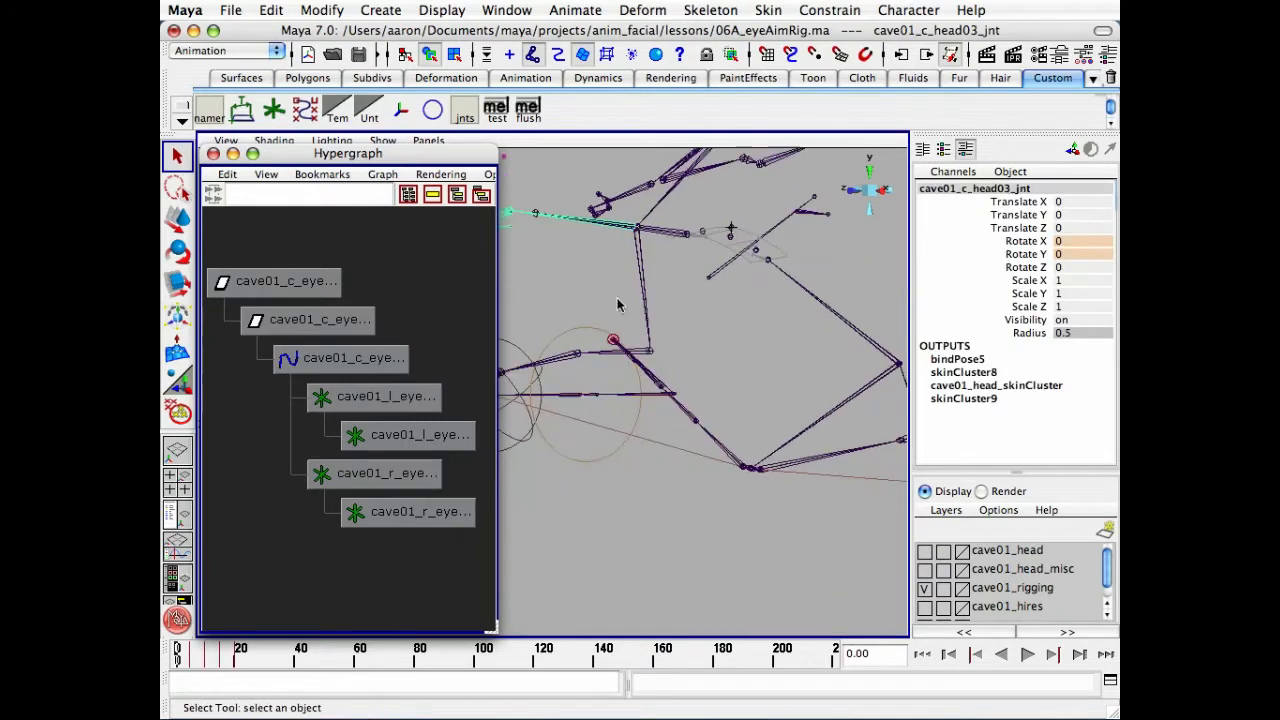
right_click_drag(617, 303, 530, 340, "alt")
middle_click_drag(394, 400, 322, 431, "alt")
right_click_drag(322, 431, 355, 433, "alt")
left_click(356, 434)
middle_click_drag(396, 365, 182, 380, "alt")
middle_click_drag(440, 392, 363, 343, "alt")
right_click_drag(363, 343, 390, 387, "alt")
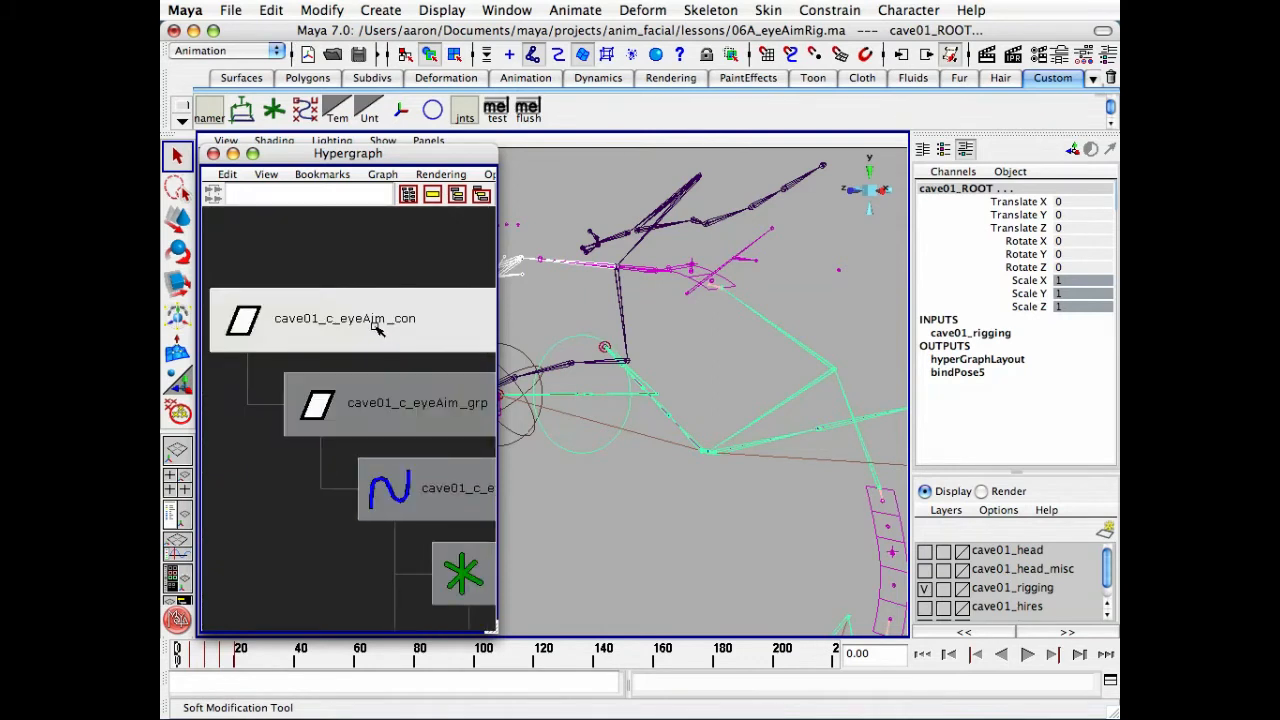
left_click(375, 322)
left_click(213, 153)
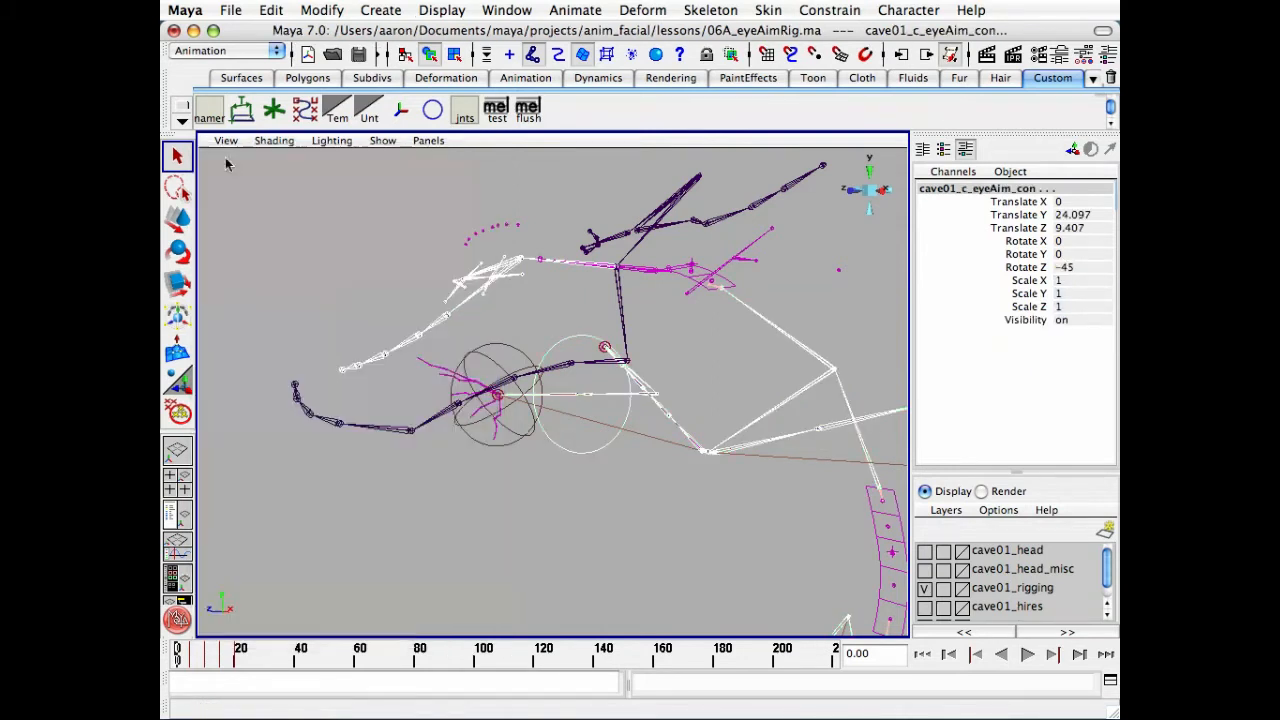
left_click(838, 12)
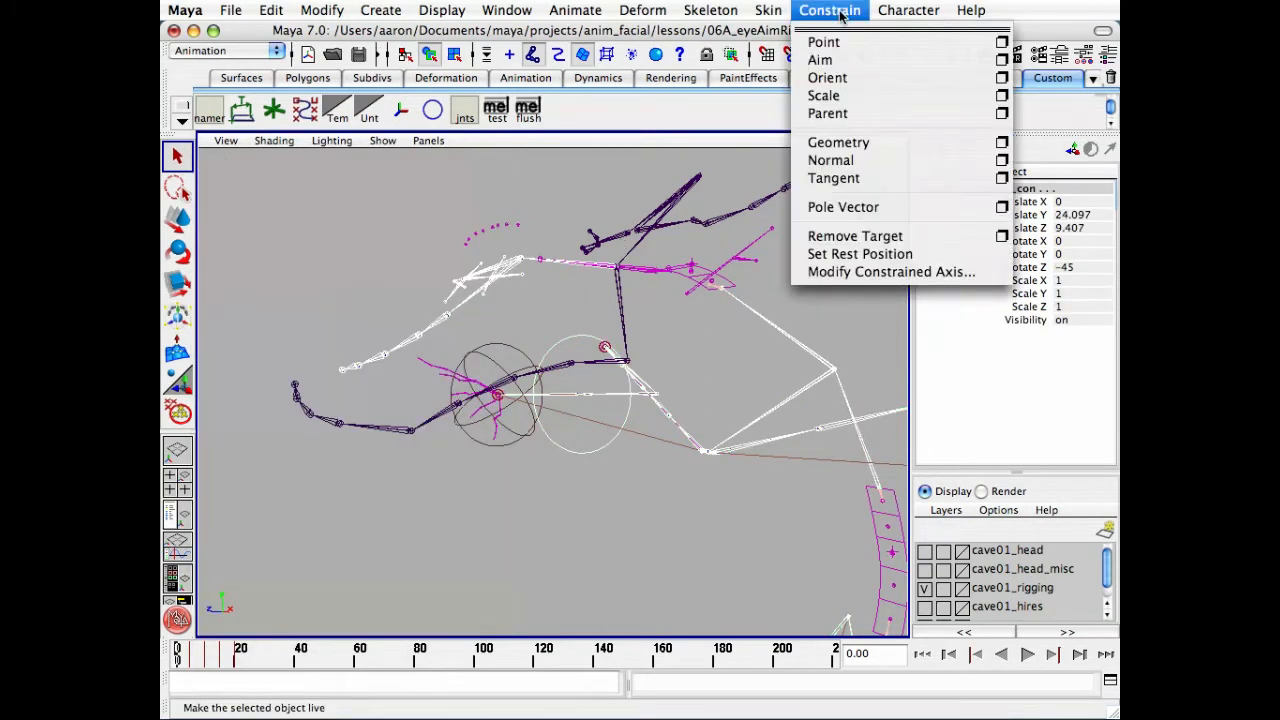
left_click(1001, 114)
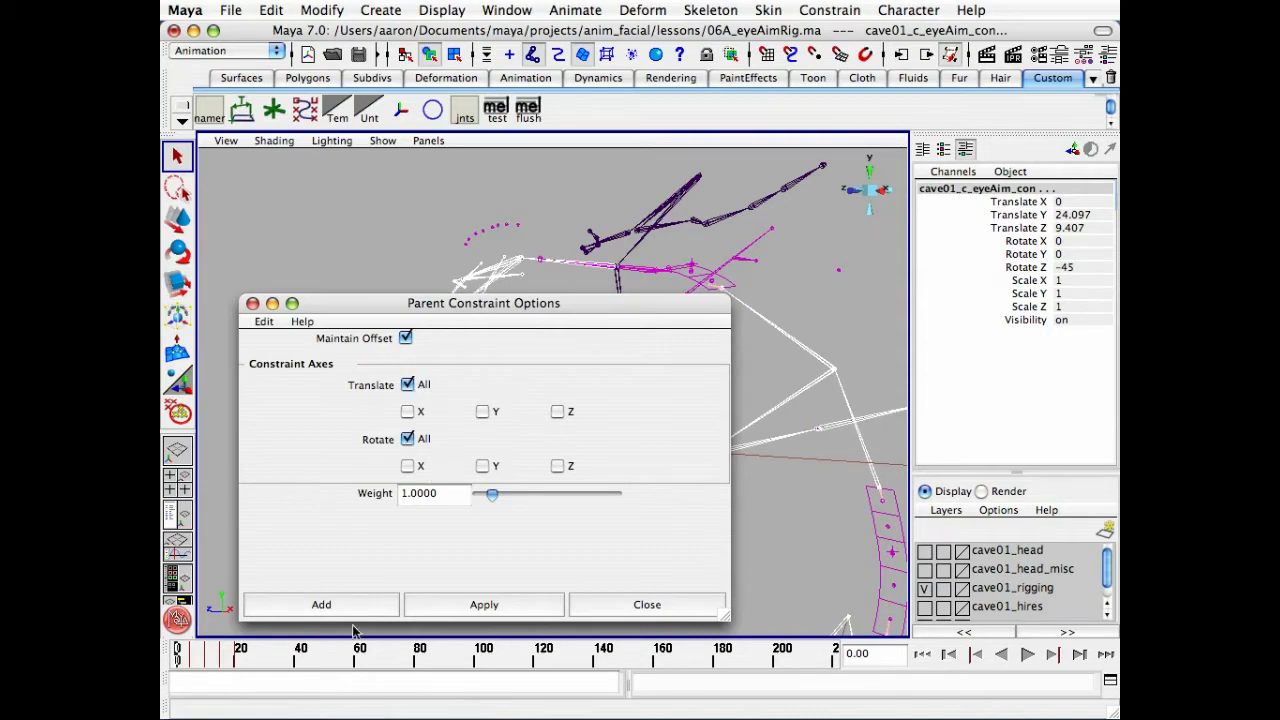
left_click(321, 604)
Set the parent constraint's ROOT weight (W1) to 0 on cave01_c_eyeAim_con.
left_click_drag(442, 452, 721, 470, "alt")
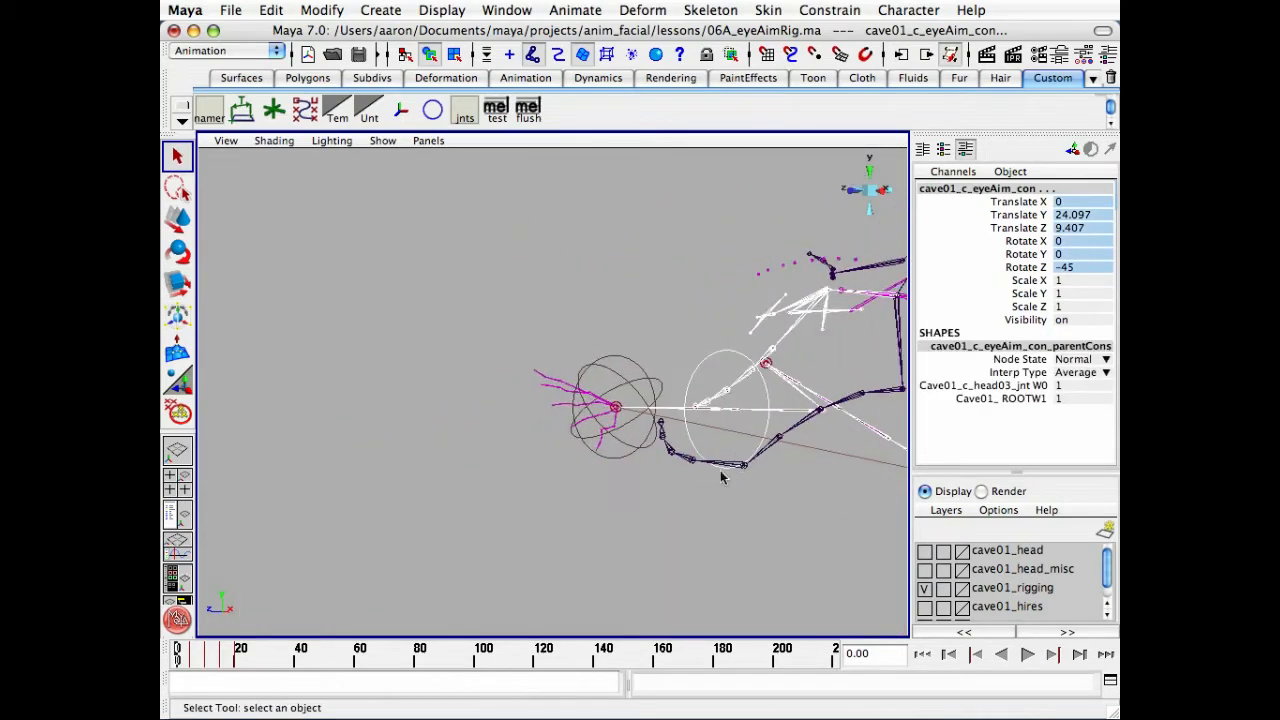
right_click_drag(557, 451, 346, 440, "alt")
left_click_drag(346, 440, 397, 449, "alt")
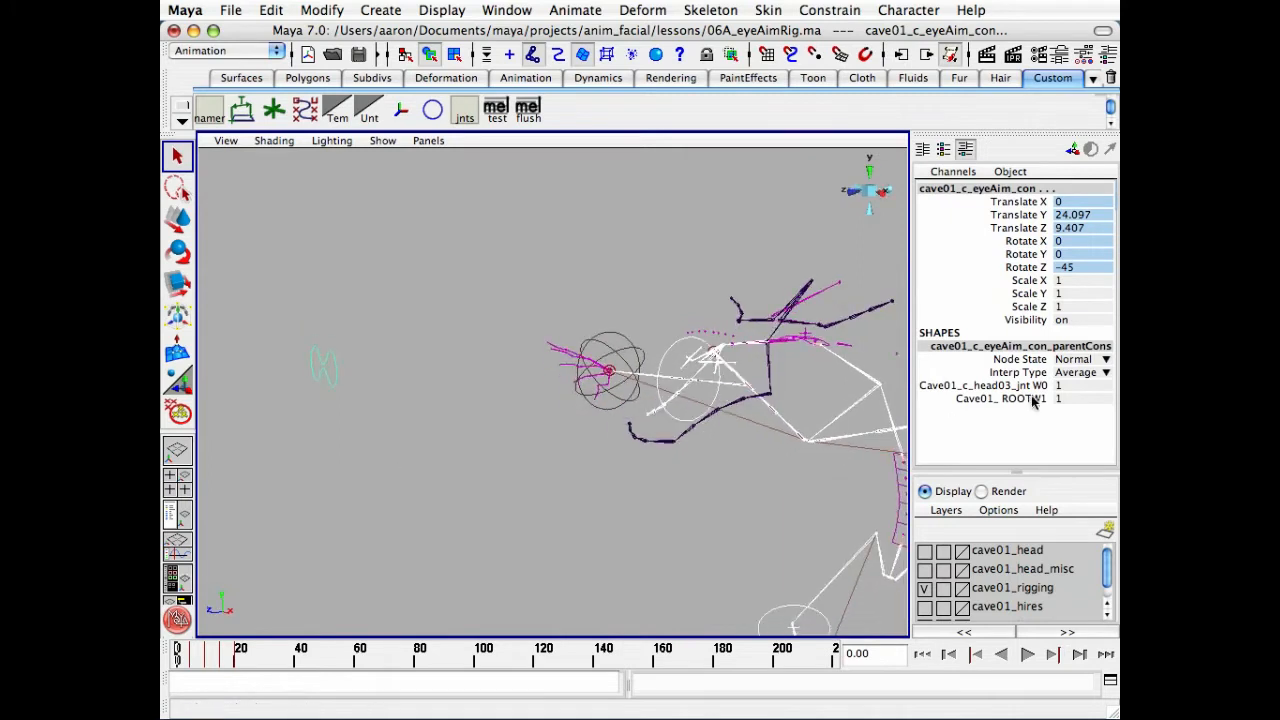
left_click(1068, 399)
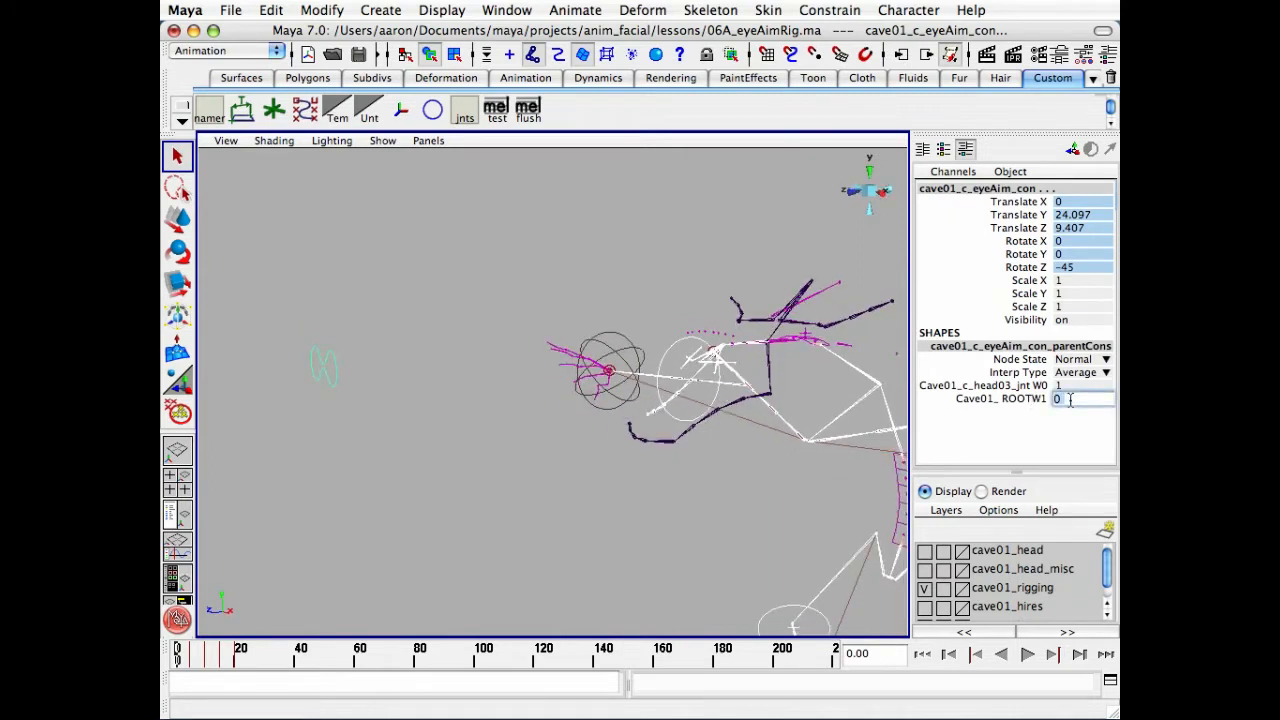
left_click(389, 594)
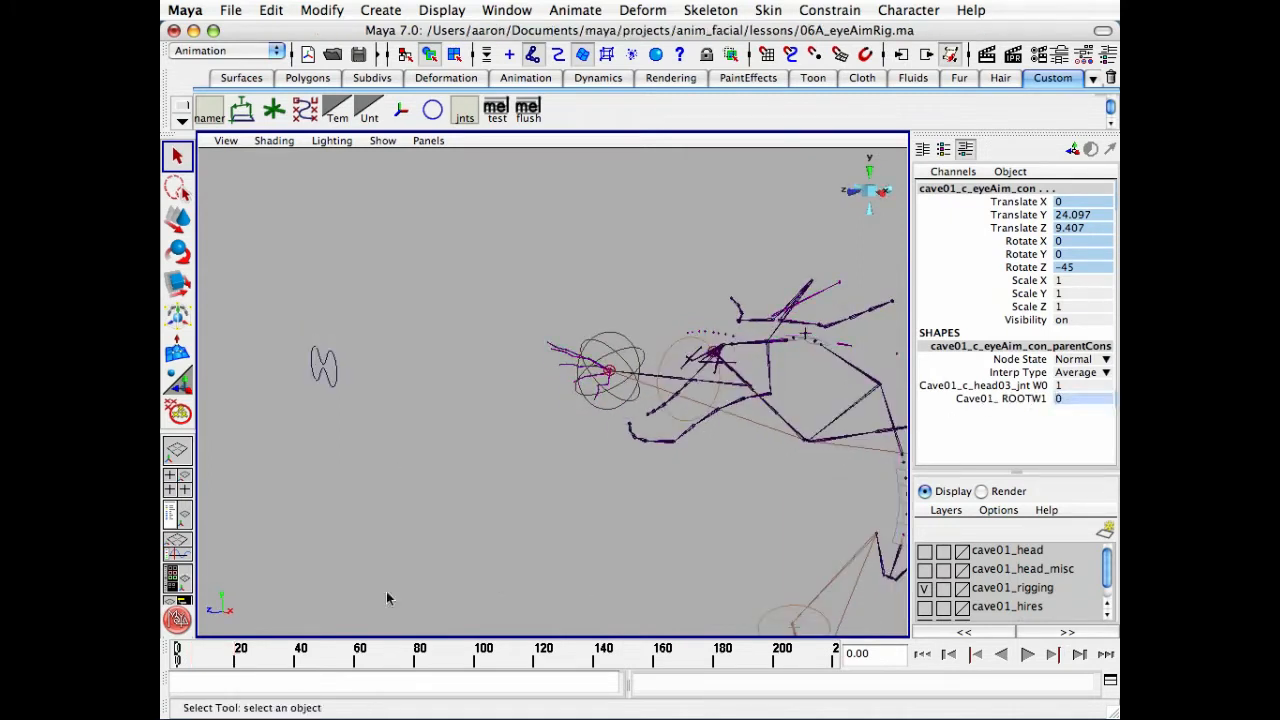
Switch cave01_c_eyeAim_con to follow the root by setting the head03_jnt weight to 0 and the ROOT weight to 1.
mouse_move(190, 657)
left_mouse_down()
mouse_move(491, 660)
mouse_move(178, 660)
left_mouse_up()
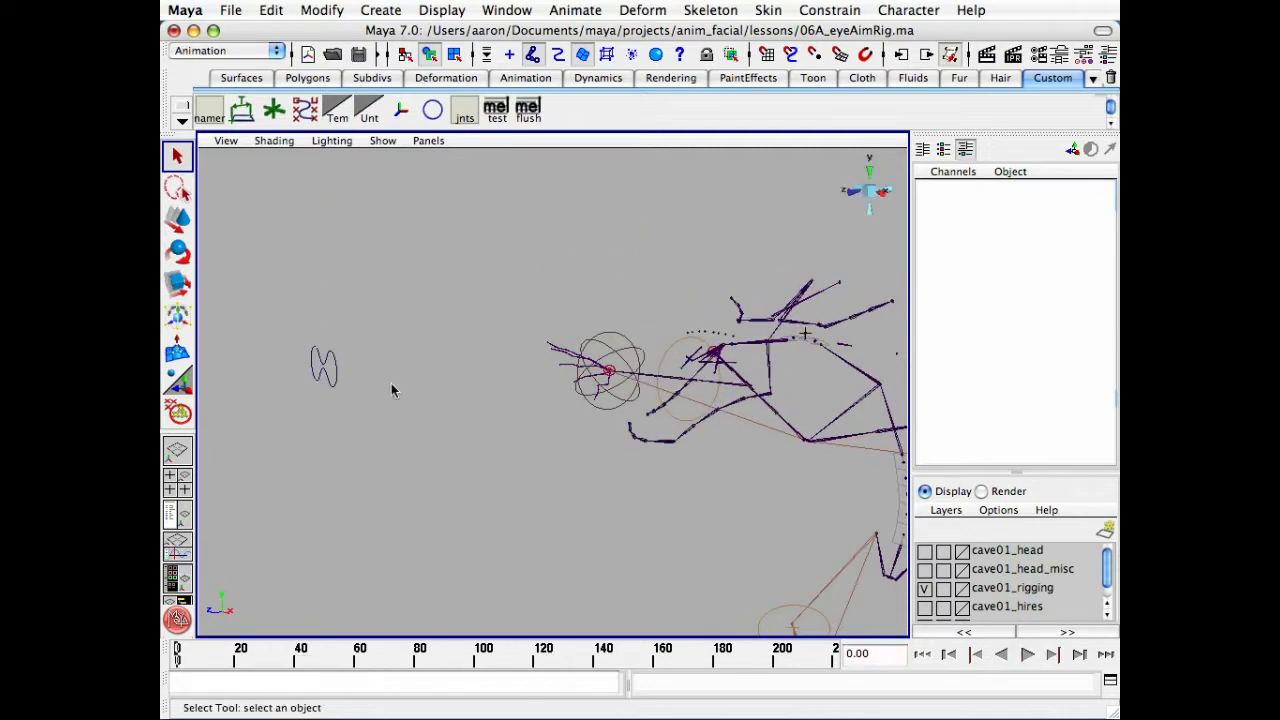
left_click(336, 383)
key("Up")
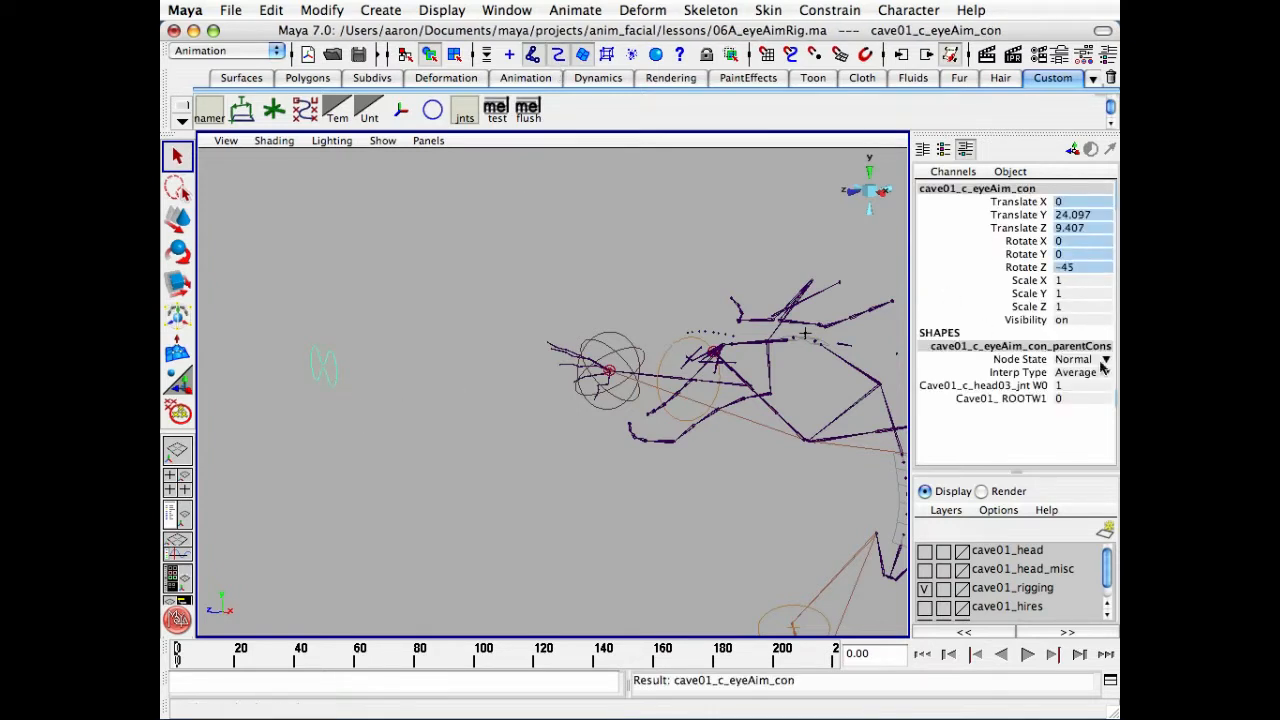
left_click(1076, 387)
type("0")
key("Tab")
type("1")
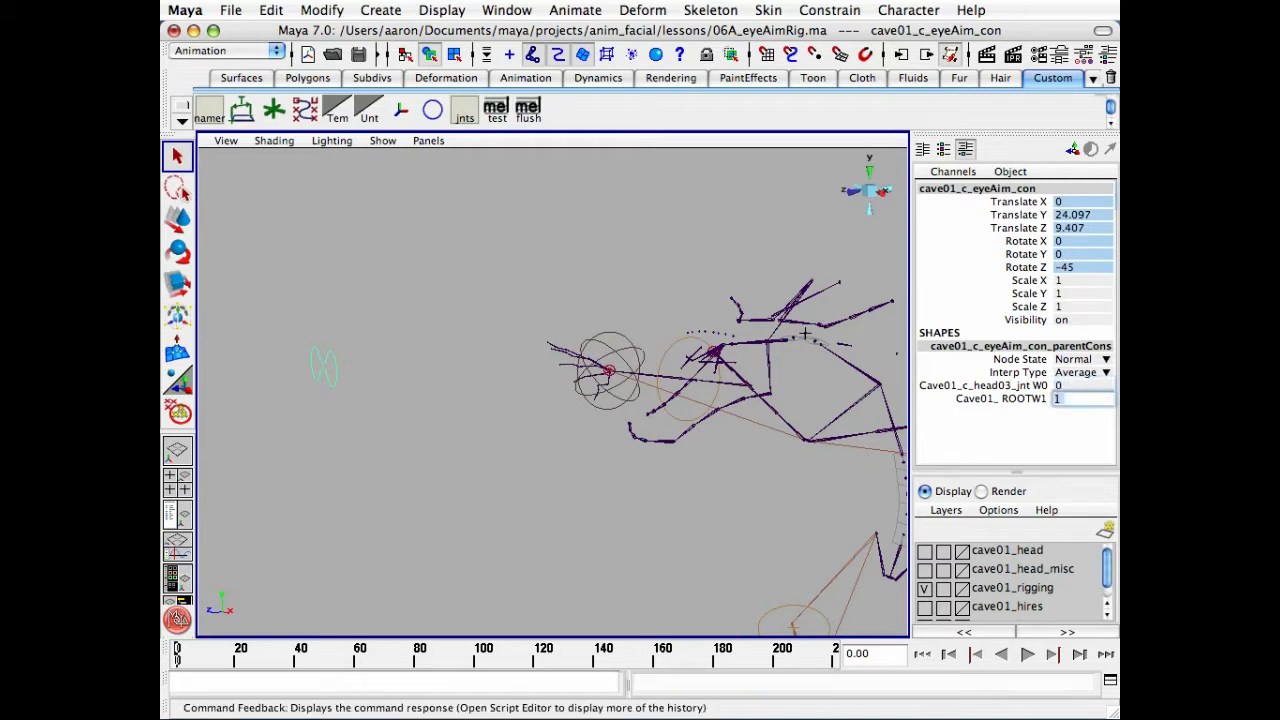
key("alt+v")
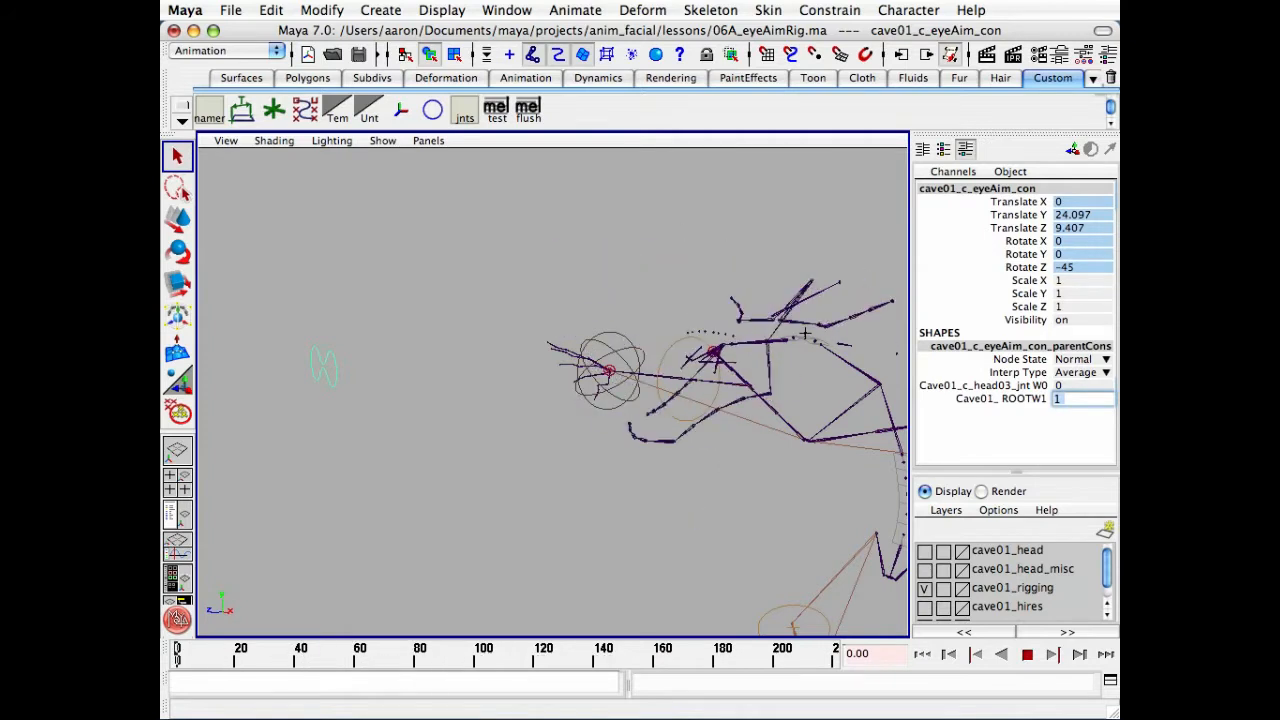
key("alt+v")
Set the constraint weights of cave01_c_eyeAim_con to 1 for head03_jnt and 0 for ROOT.
left_click(1060, 386)
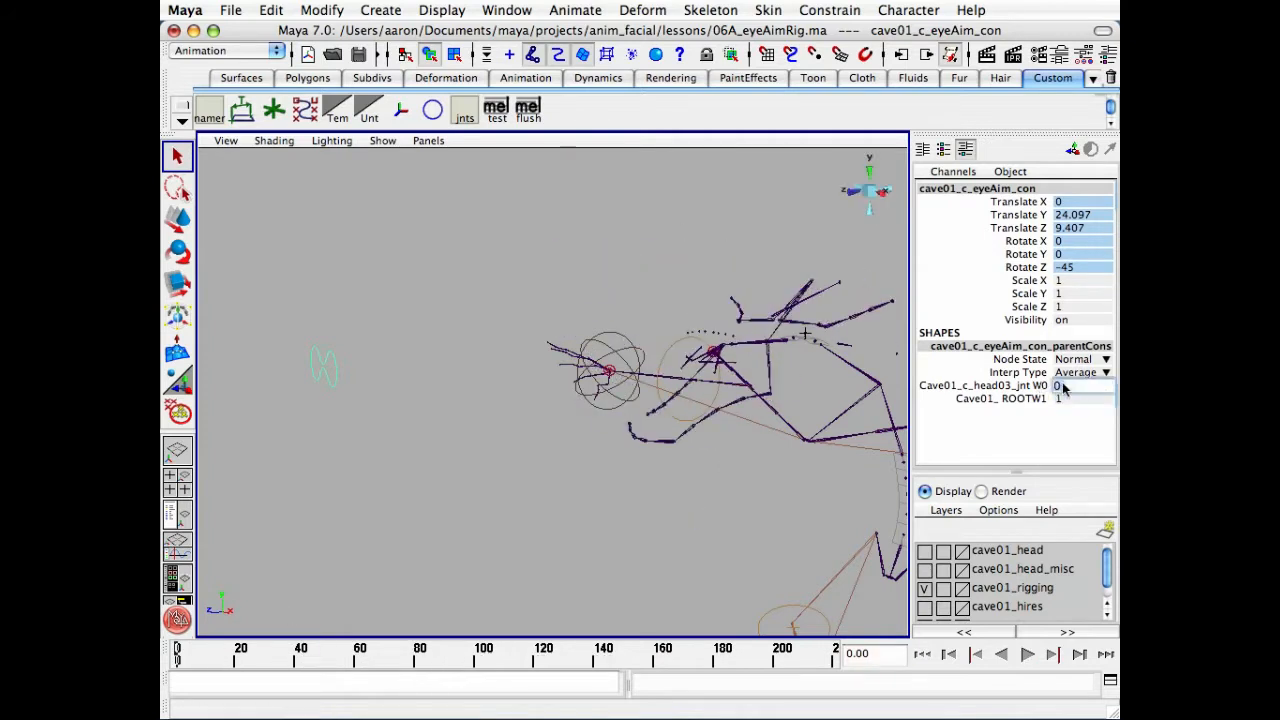
key("Tab")
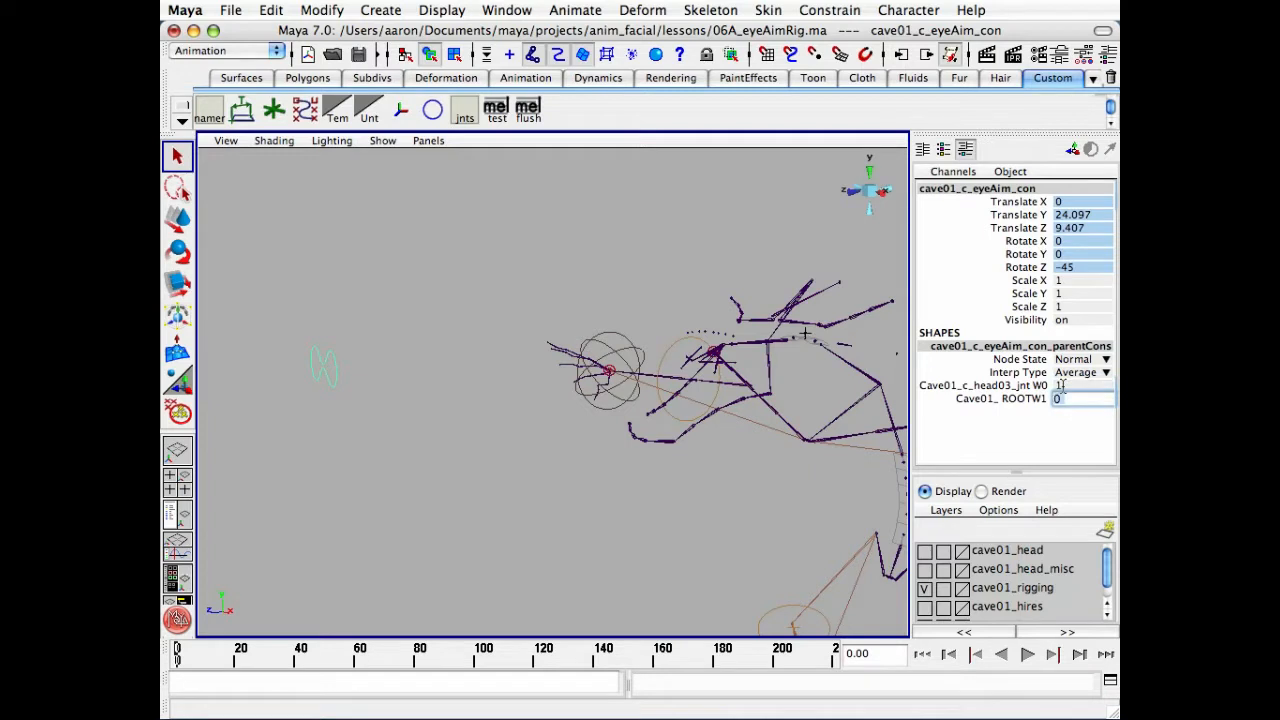
left_click(486, 524)
Show the cave01_head and cave01_head_misc layers and hide the cave01_rigging layer.
middle_click_drag(586, 448, 551, 440, "alt")
left_click_drag(551, 440, 565, 444, "alt")
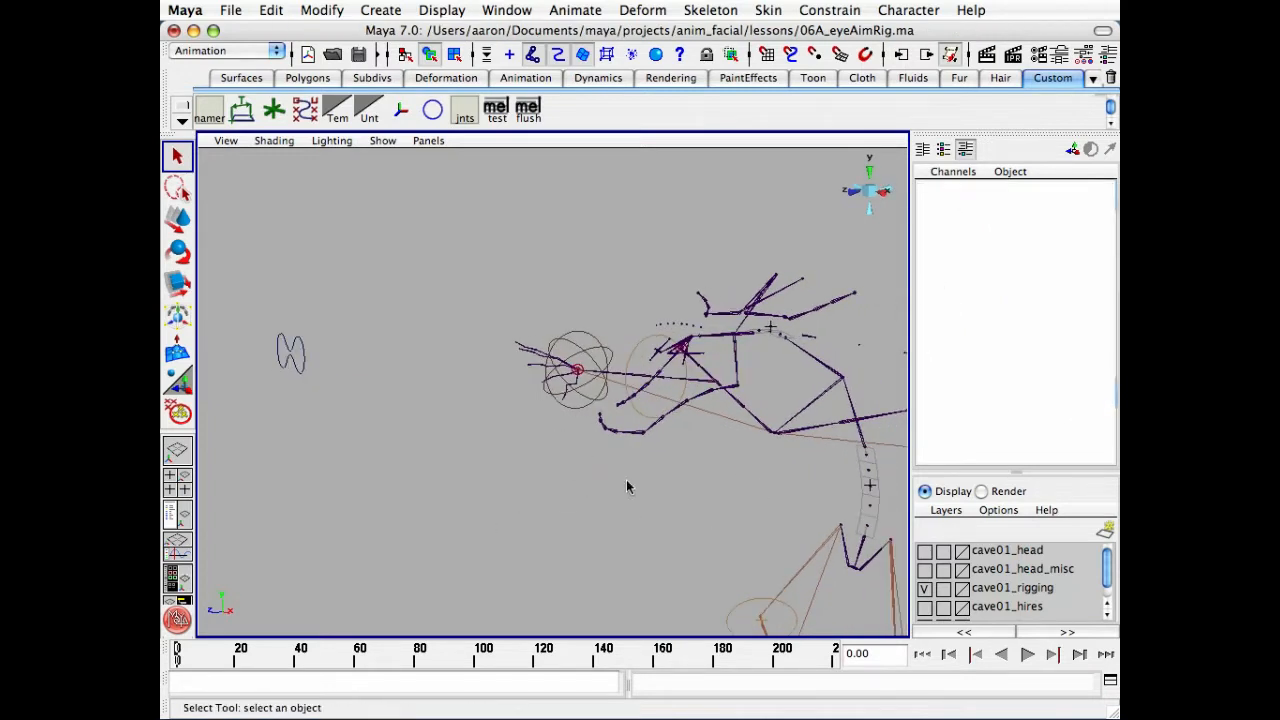
left_click(925, 551)
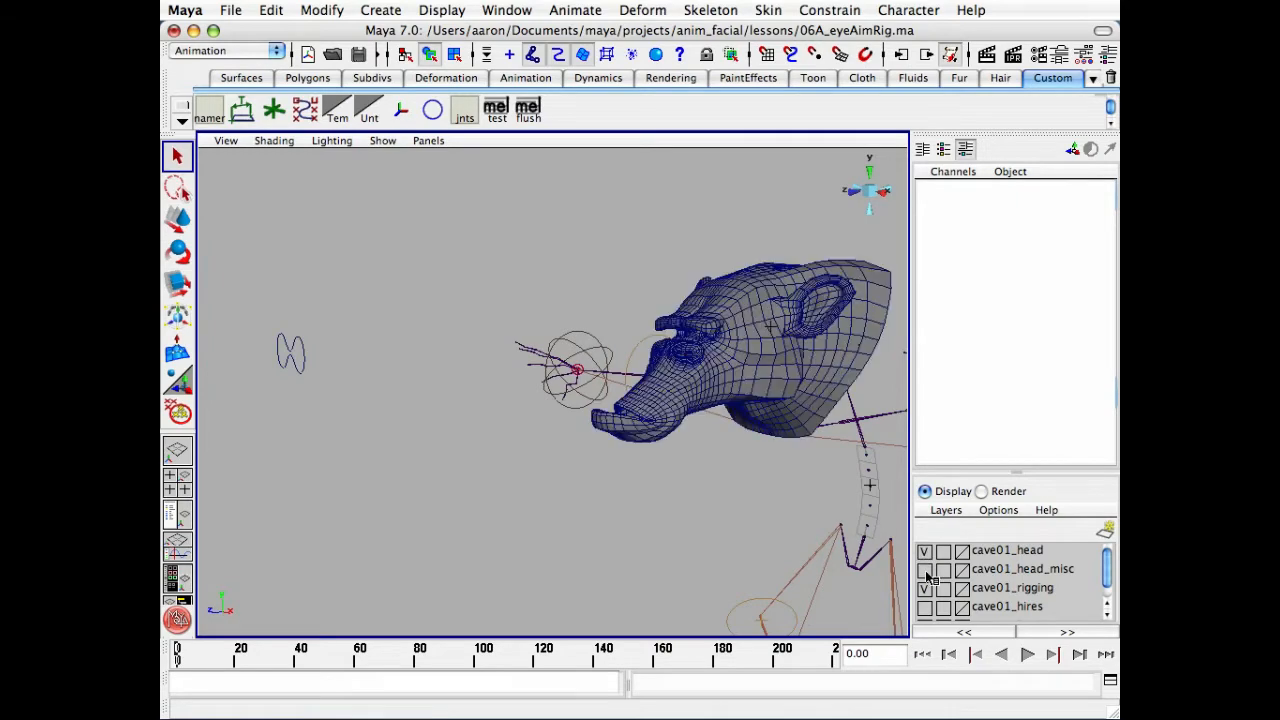
left_click(925, 588)
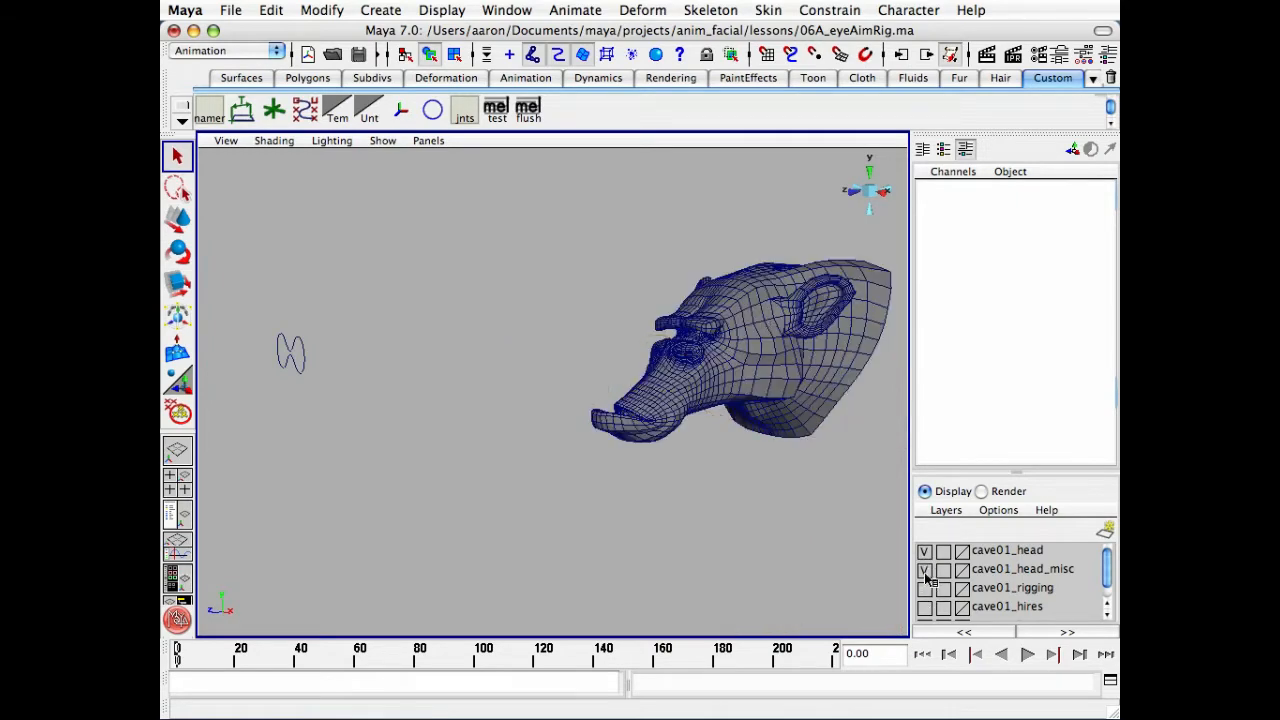
Examine the eyes and surrounding eyelid geometry from the front of the face.
left_click_drag(586, 477, 646, 474, "alt")
right_click_drag(646, 474, 810, 488, "alt")
middle_click_drag(640, 500, 594, 534, "alt")
left_click_drag(594, 534, 651, 543, "alt")
right_click_drag(651, 543, 900, 573, "alt")
middle_click_drag(672, 502, 682, 510, "alt")
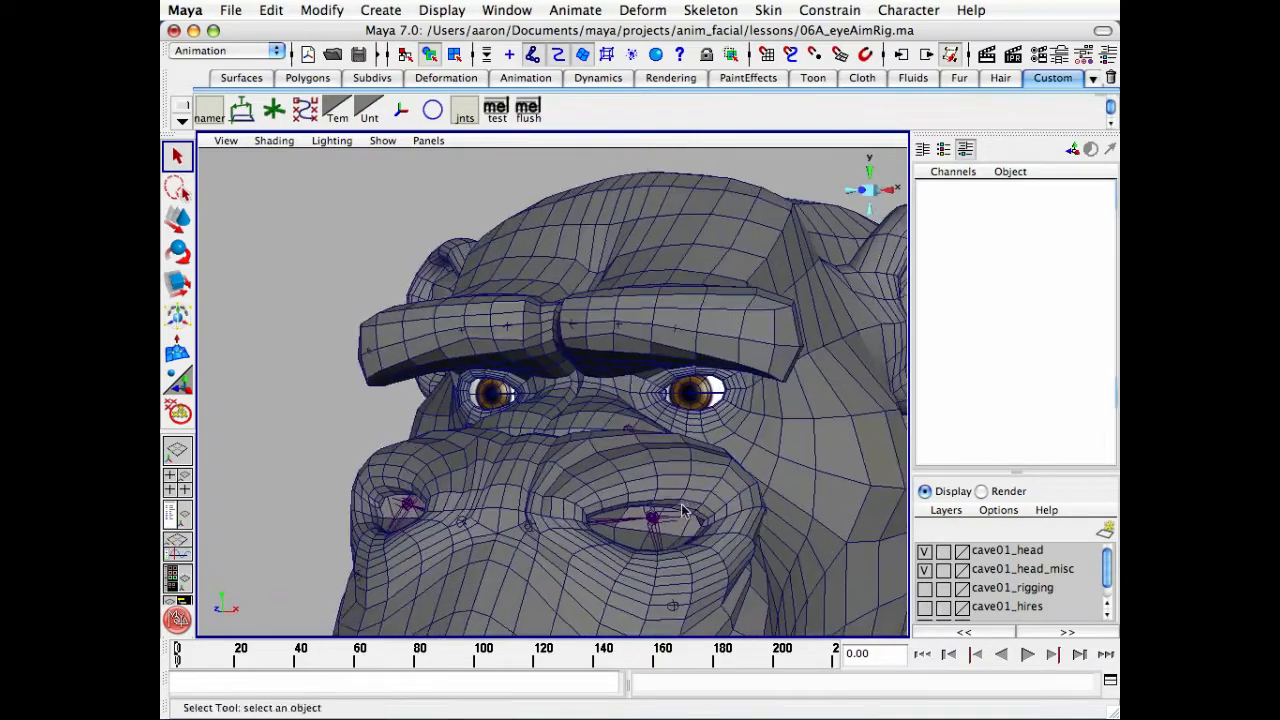
left_click_drag(682, 510, 695, 512, "alt")
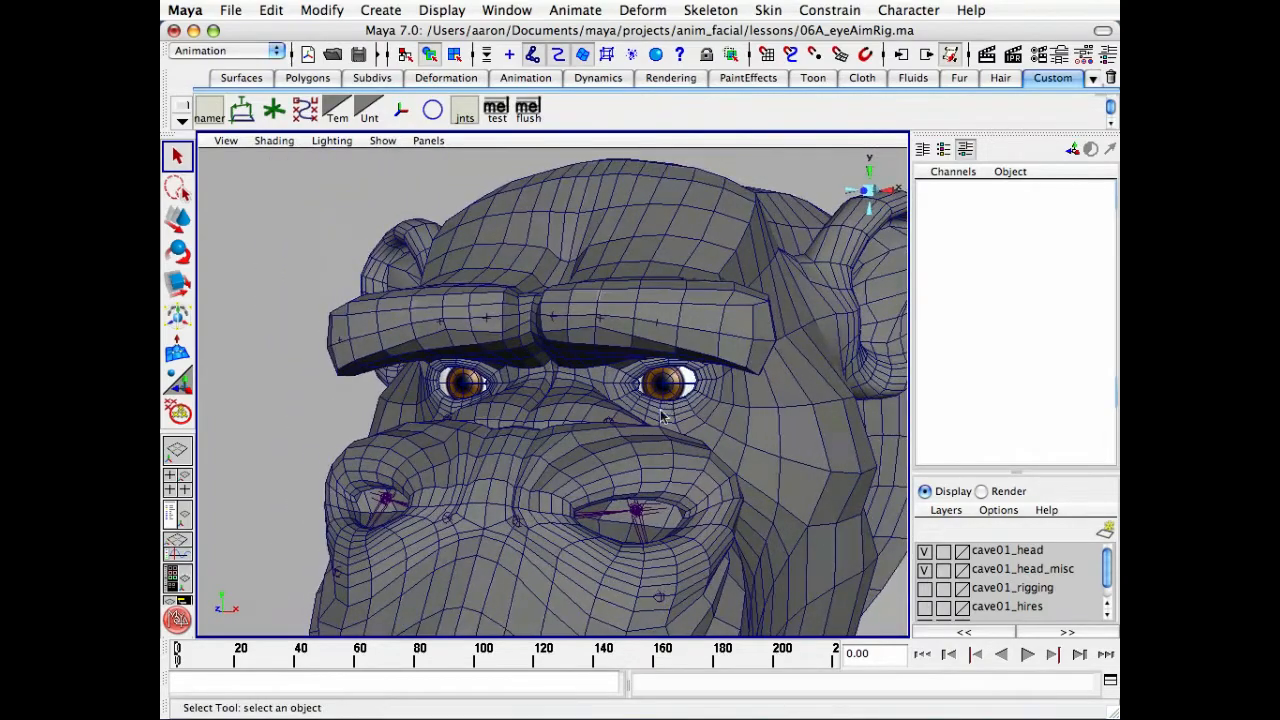
left_click_drag(662, 416, 664, 420, "alt")
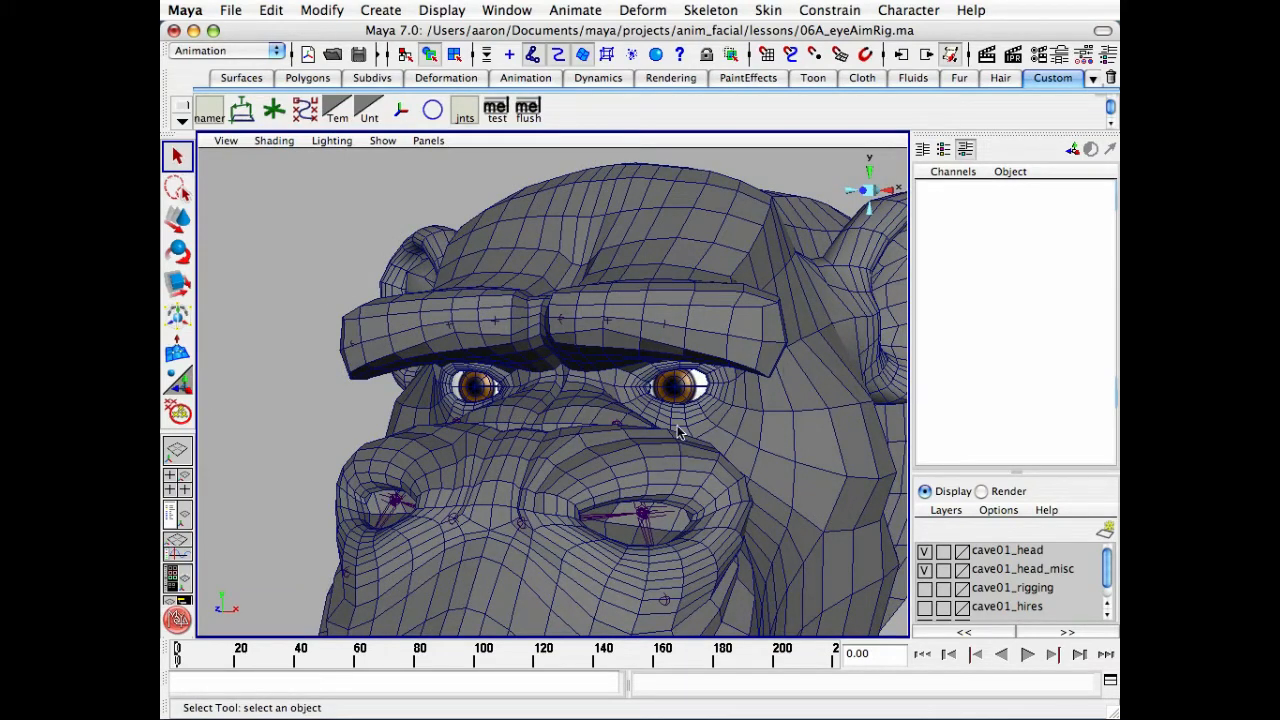
Hide the cave01_head_misc layer to remove the eyeballs from view.
left_click(924, 569)
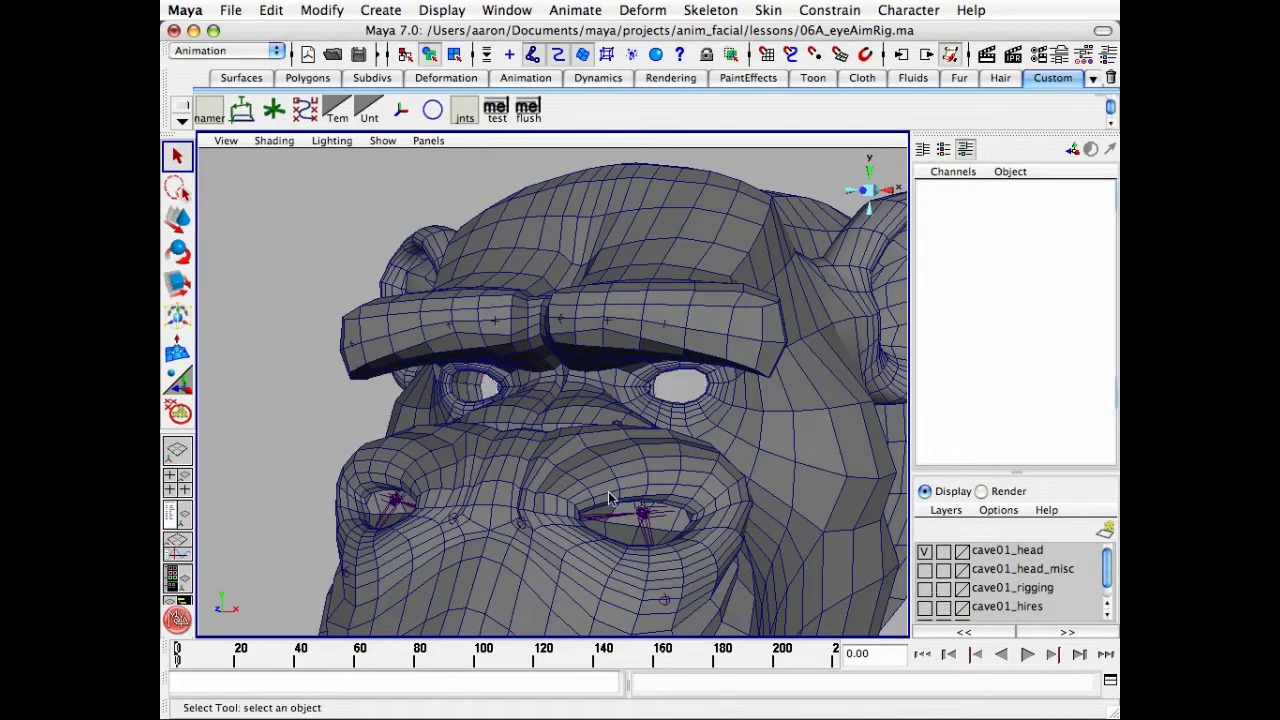
right_click_drag(611, 500, 794, 460, "alt")
left_click_drag(794, 460, 724, 466, "alt")
Select cave01_head_geo and use the Paint Selection Tool to select the vertex rows around the left eye's inner corner.
left_click(768, 531)
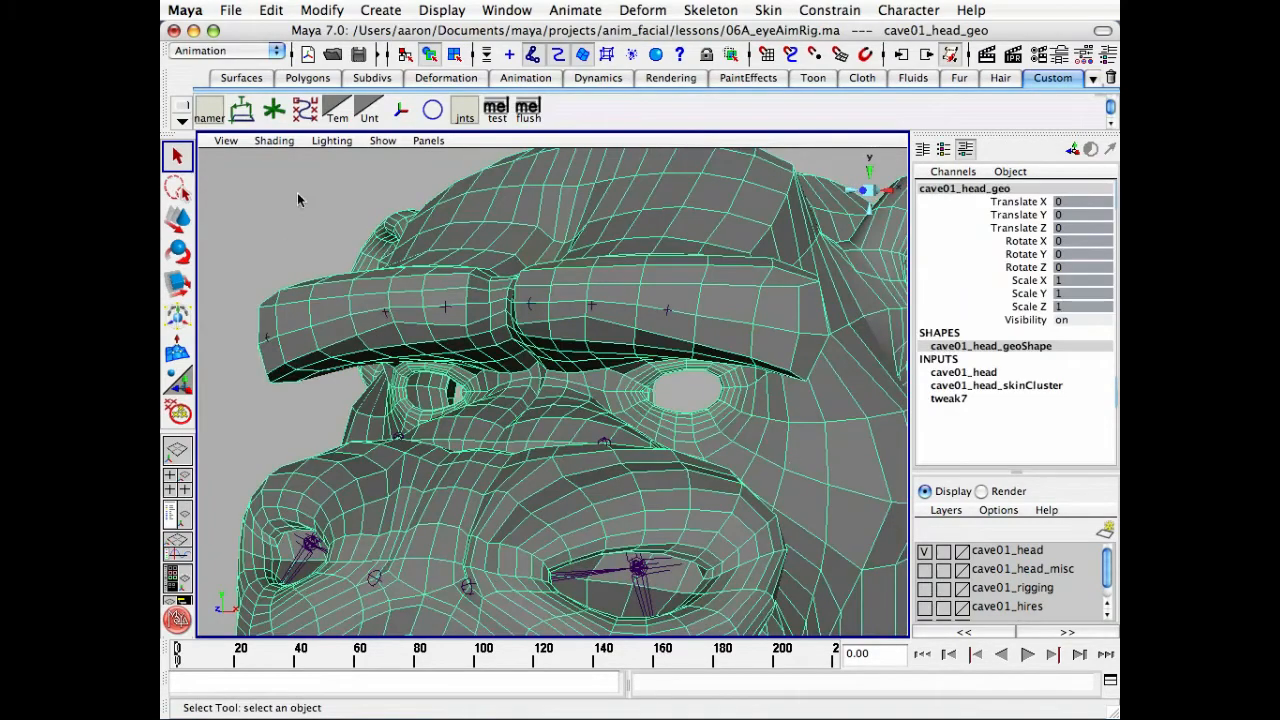
left_click(271, 10)
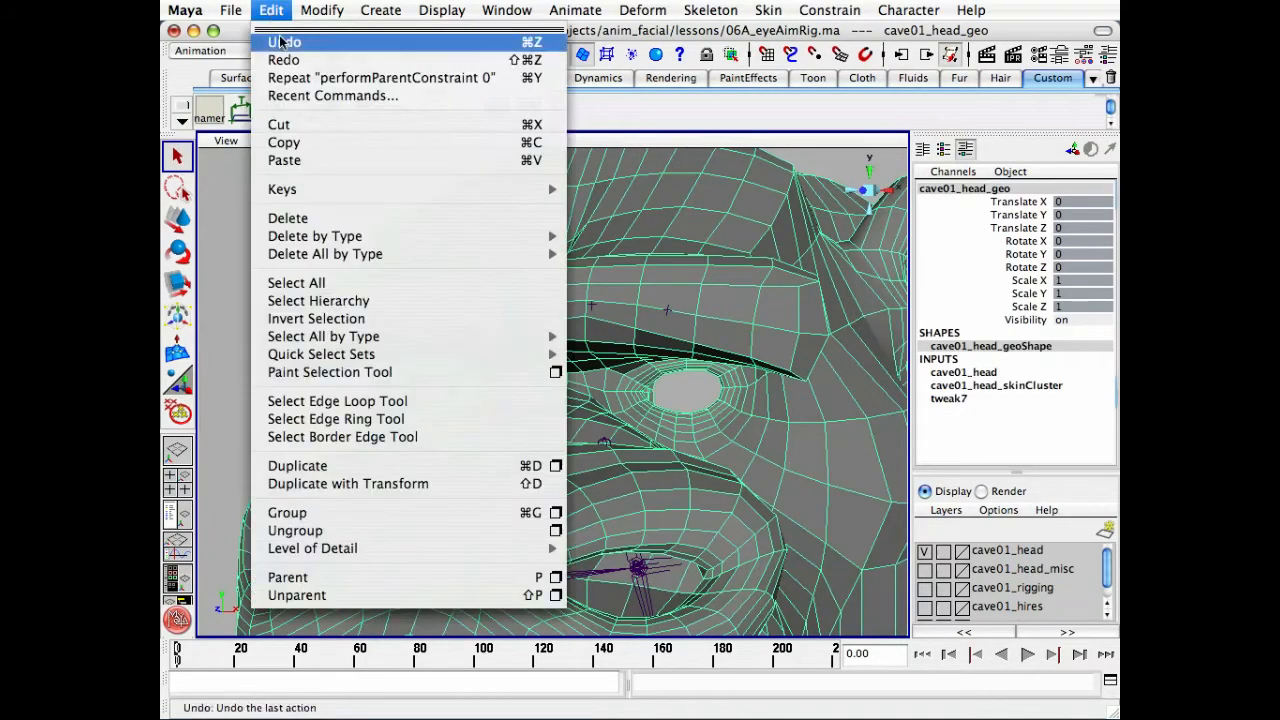
left_click(400, 371)
right_click_drag(527, 397, 871, 406, "alt")
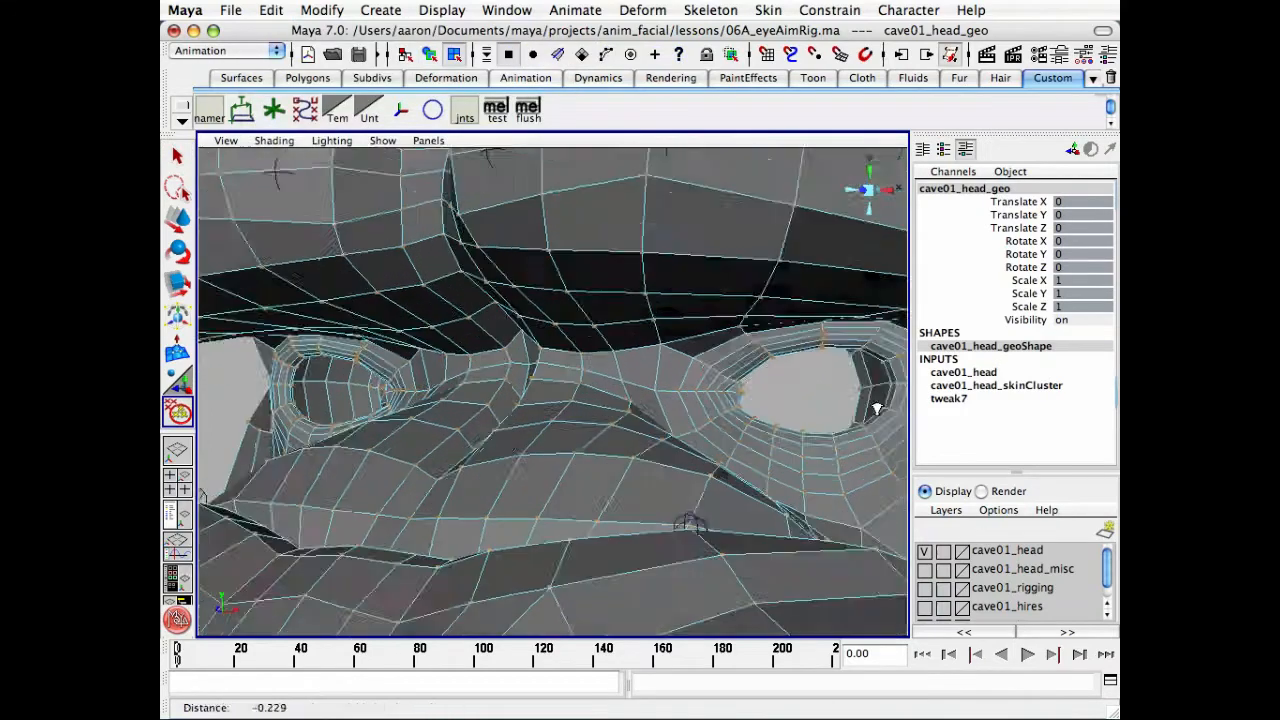
middle_click_drag(577, 363, 423, 363, "alt")
mouse_move(423, 363)
right_mouse_down("alt")
mouse_move(543, 377)
mouse_move(520, 368)
right_mouse_up("alt")
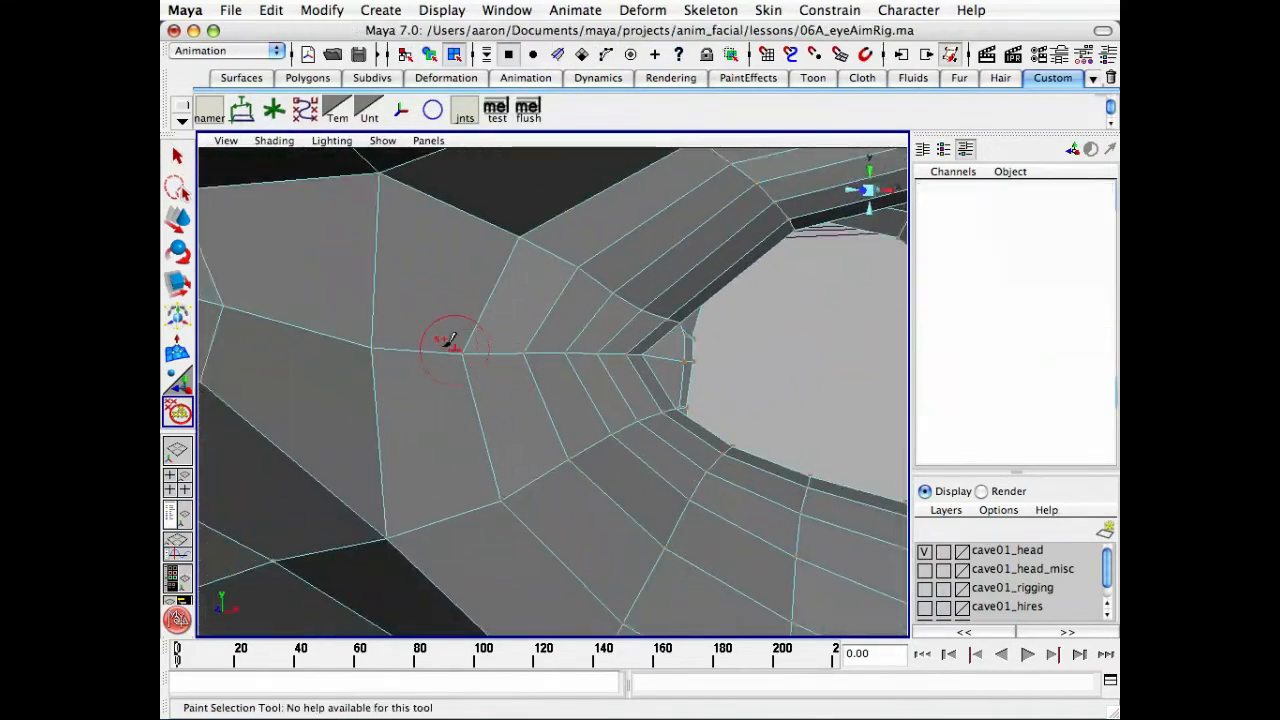
left_click_drag(449, 343, 527, 351)
left_click_drag(655, 357, 688, 361)
left_click_drag(549, 244, 614, 295)
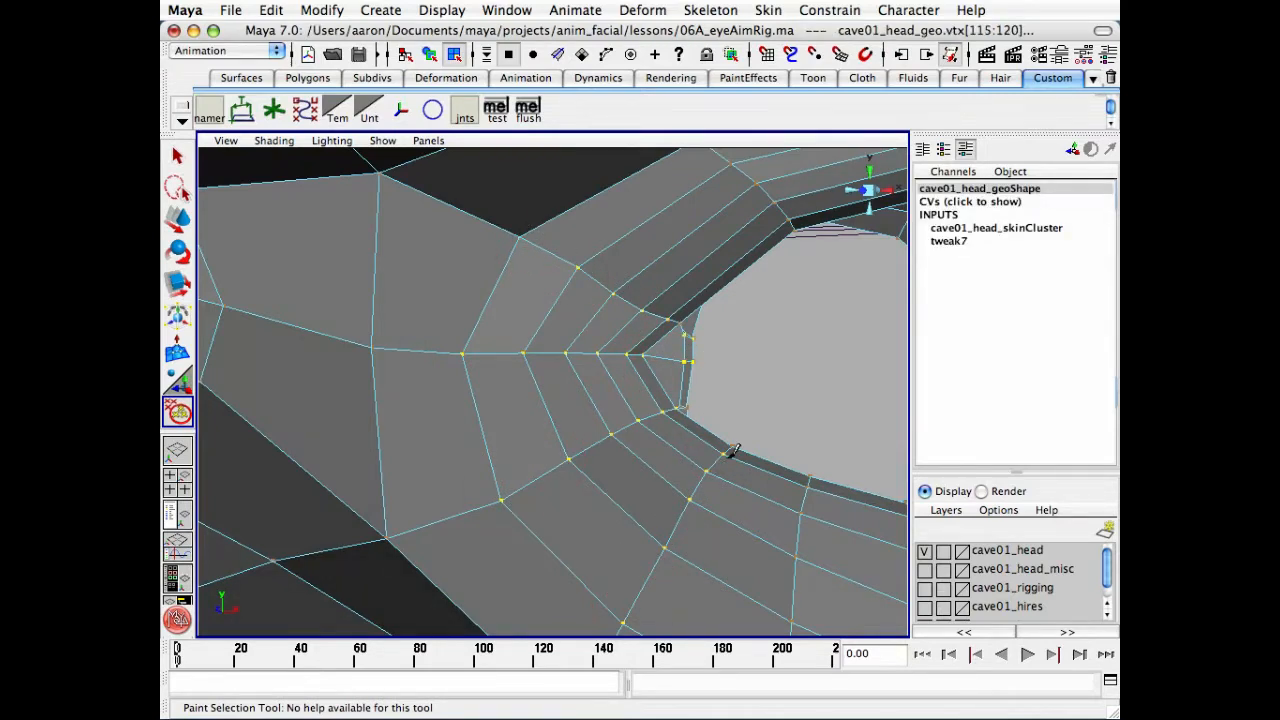
Add the vertex rows along the left eye's upper eyelid to the painted selection.
right_click_drag(766, 414, 740, 414, "alt")
middle_click_drag(740, 414, 614, 449, "alt")
left_click_drag(614, 449, 606, 429, "alt")
middle_click_drag(606, 429, 614, 374, "alt")
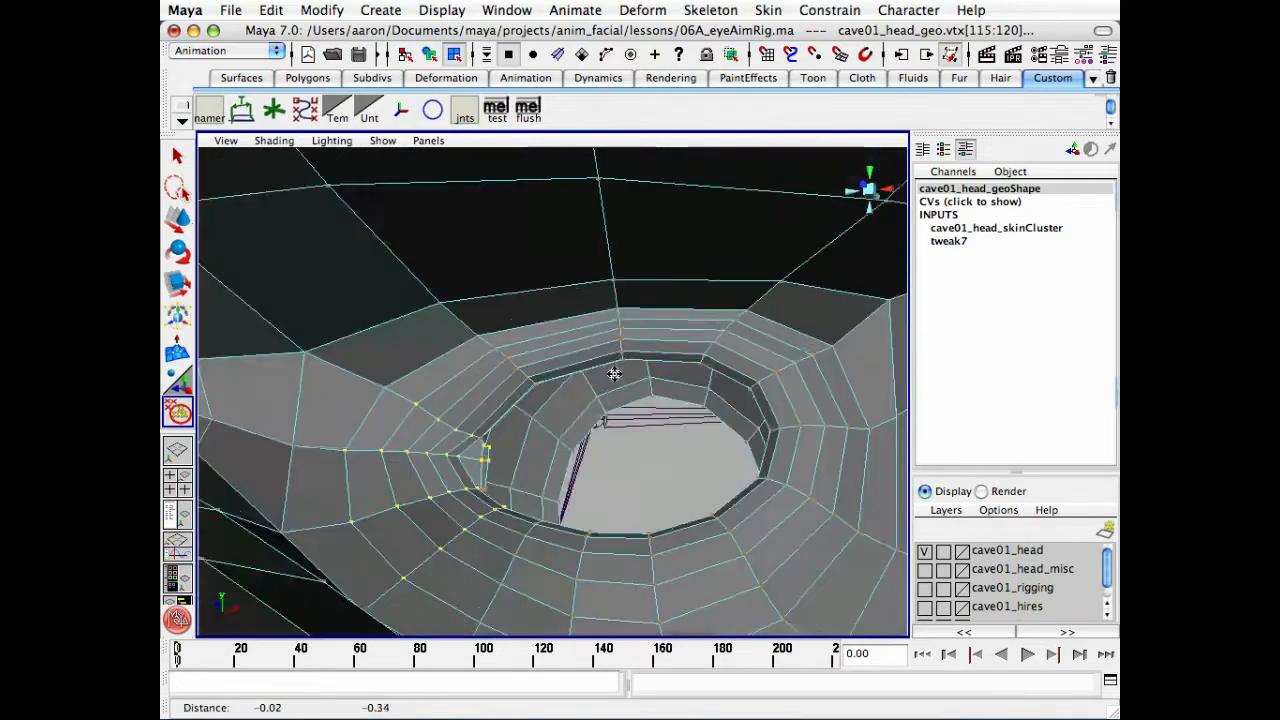
left_click_drag(614, 374, 560, 330, "alt")
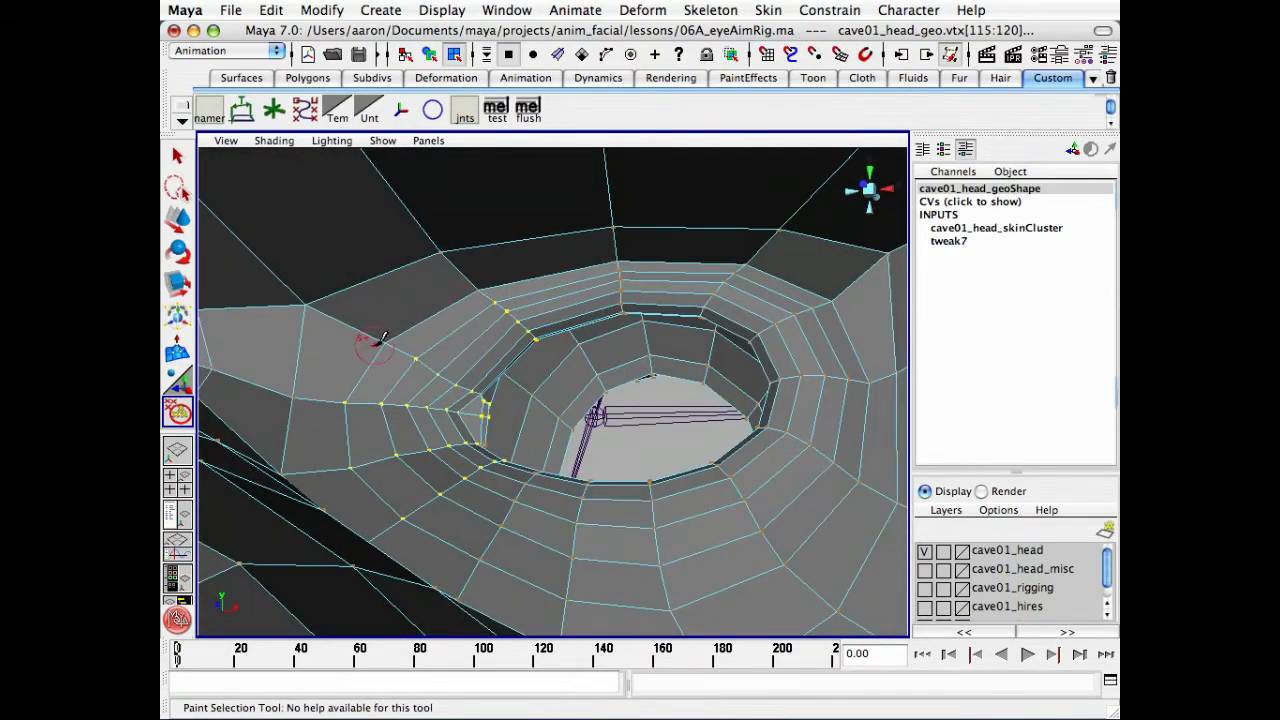
left_click_drag(382, 360, 400, 322, "alt")
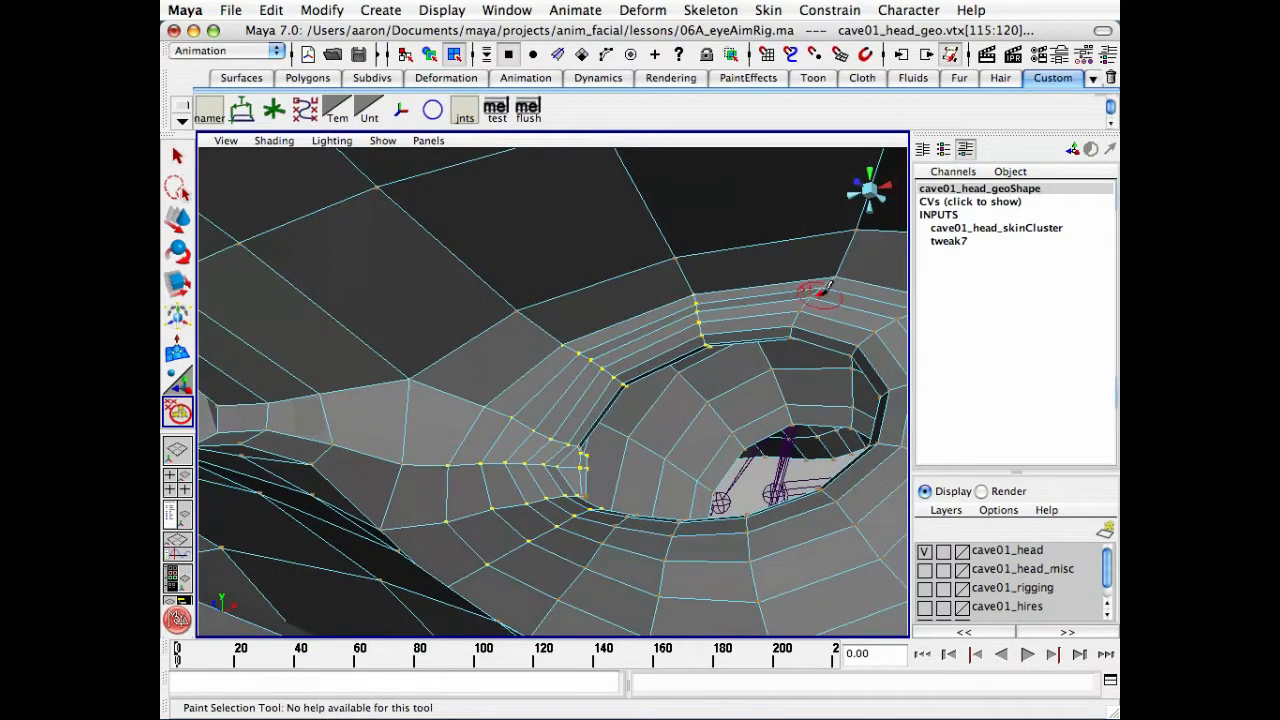
left_click_drag(785, 334, 860, 292, "alt")
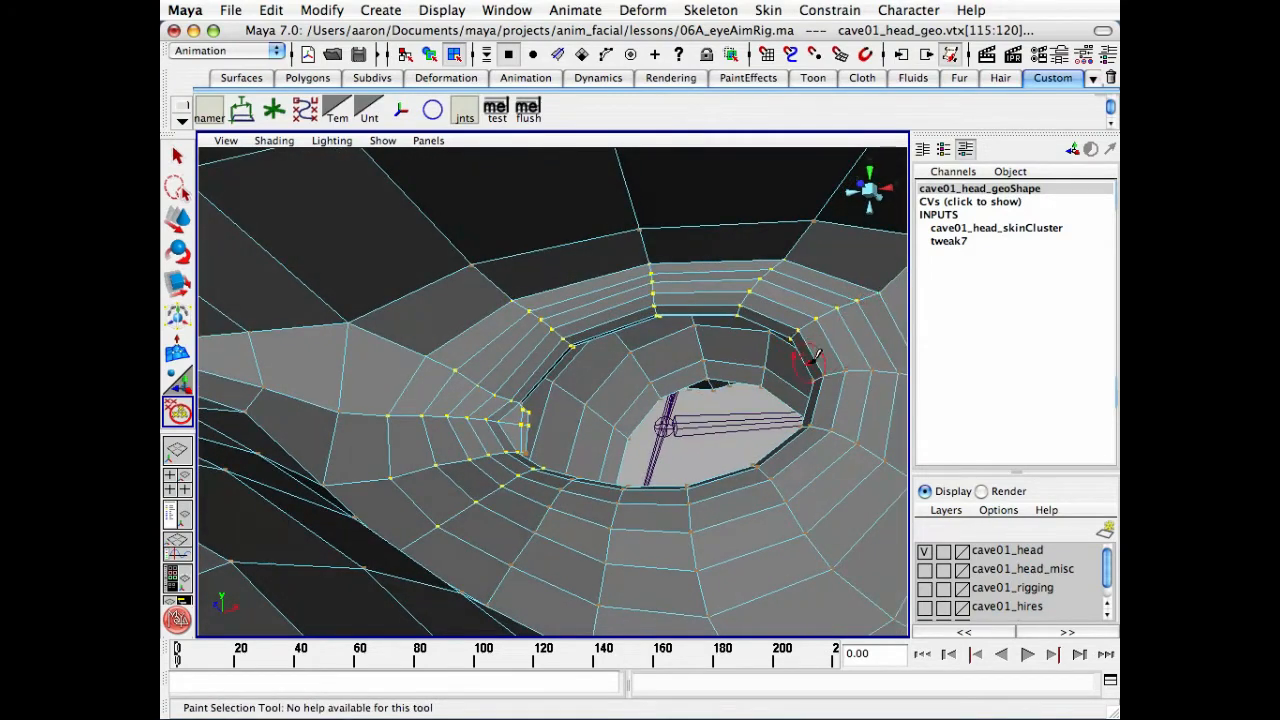
Paint the vertices of the left eye's outer corner and lower eyelid into the selection.
left_click_drag(785, 343, 830, 362, "alt")
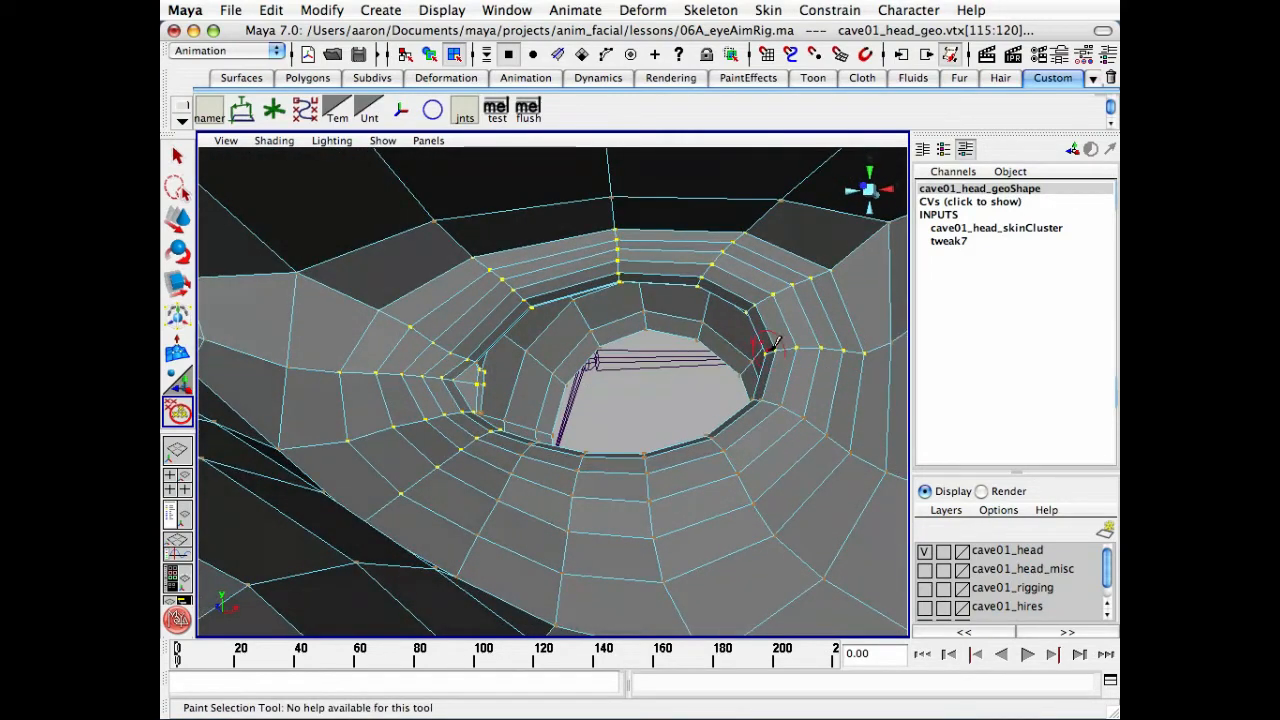
mouse_move(797, 543)
left_mouse_down()
mouse_move(724, 438)
mouse_move(671, 557)
mouse_move(643, 465)
left_mouse_up()
left_click_drag(598, 425, 495, 445, "alt")
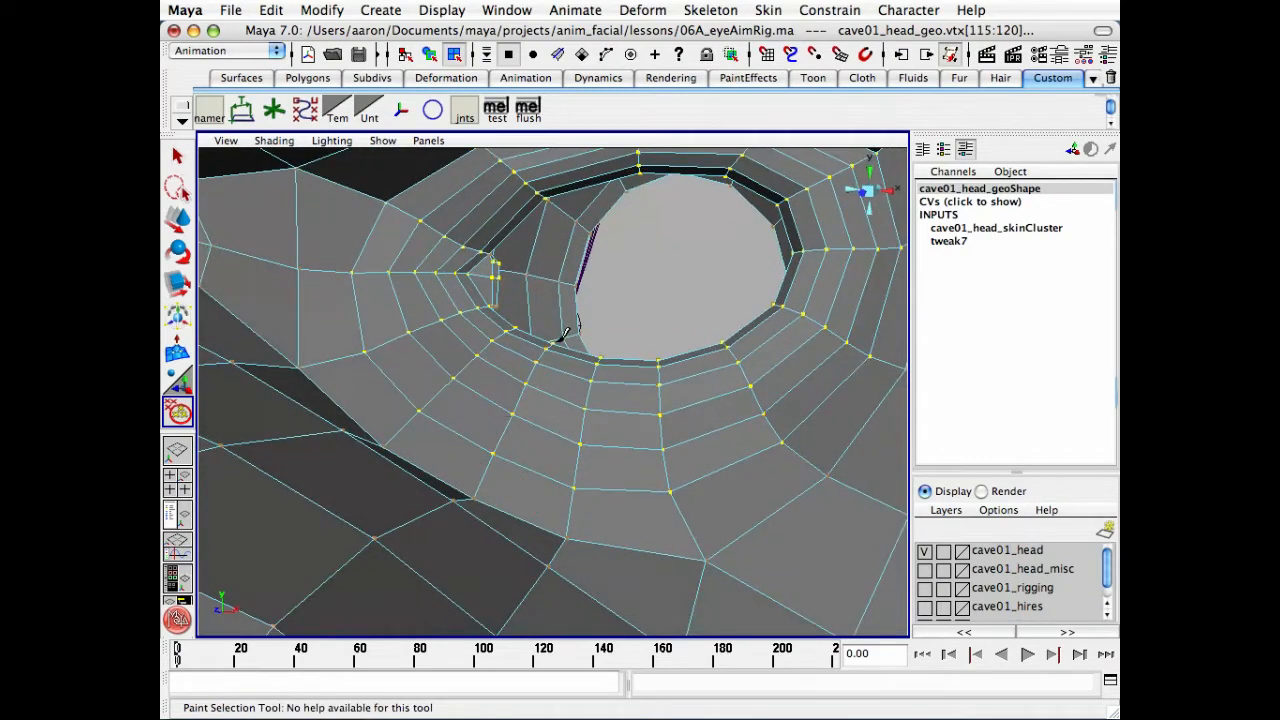
Add the eyelid's inner rim vertices to the selection from inside the head, and return to the Select Tool.
right_click_drag(663, 423, 629, 397, "alt")
left_click_drag(629, 397, 335, 394, "alt")
right_click_drag(511, 391, 589, 400, "alt")
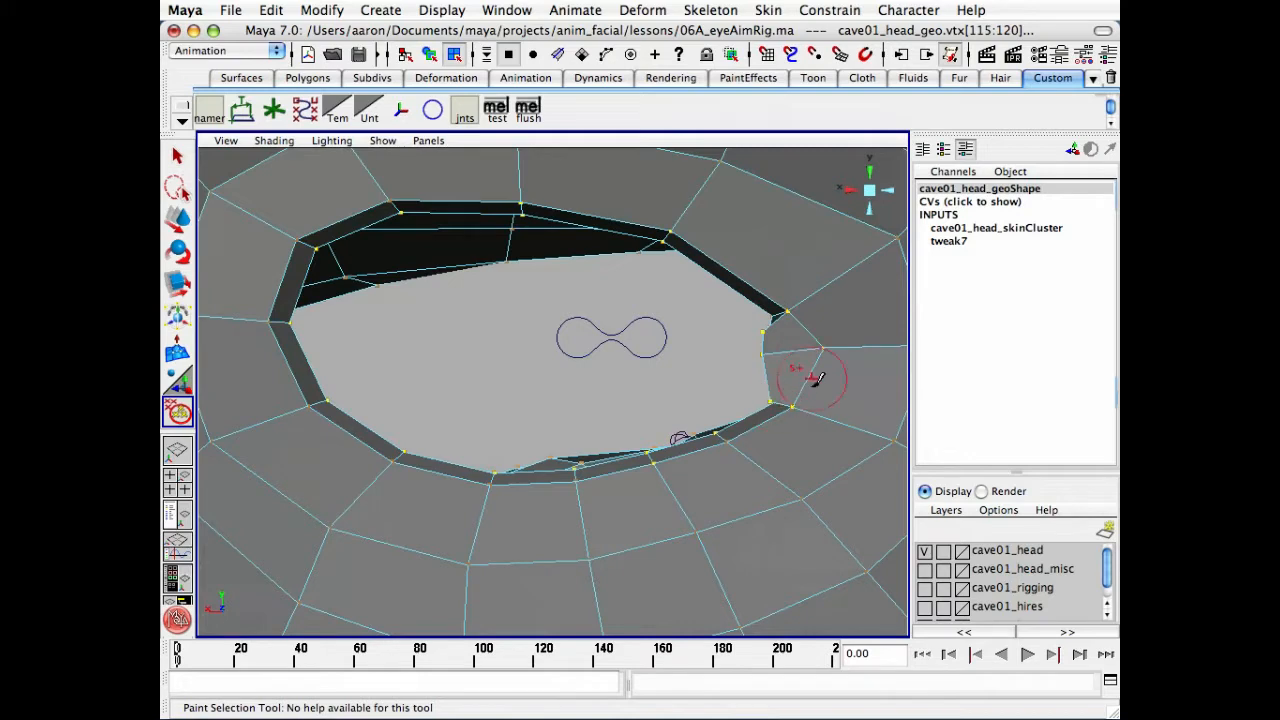
left_click_drag(680, 449, 665, 466, "alt")
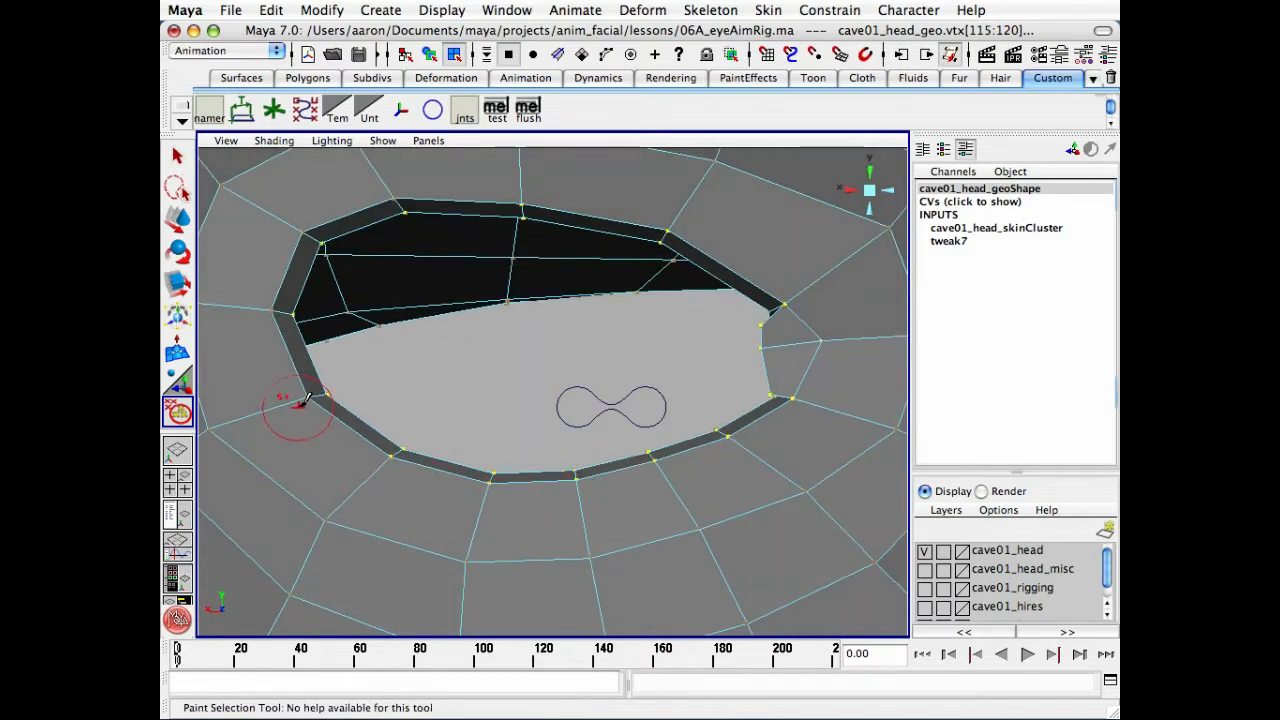
mouse_move(300, 400)
left_mouse_down()
mouse_move(255, 325)
mouse_move(315, 208)
left_mouse_up()
left_click_drag(700, 433, 580, 460, "alt")
key("q")
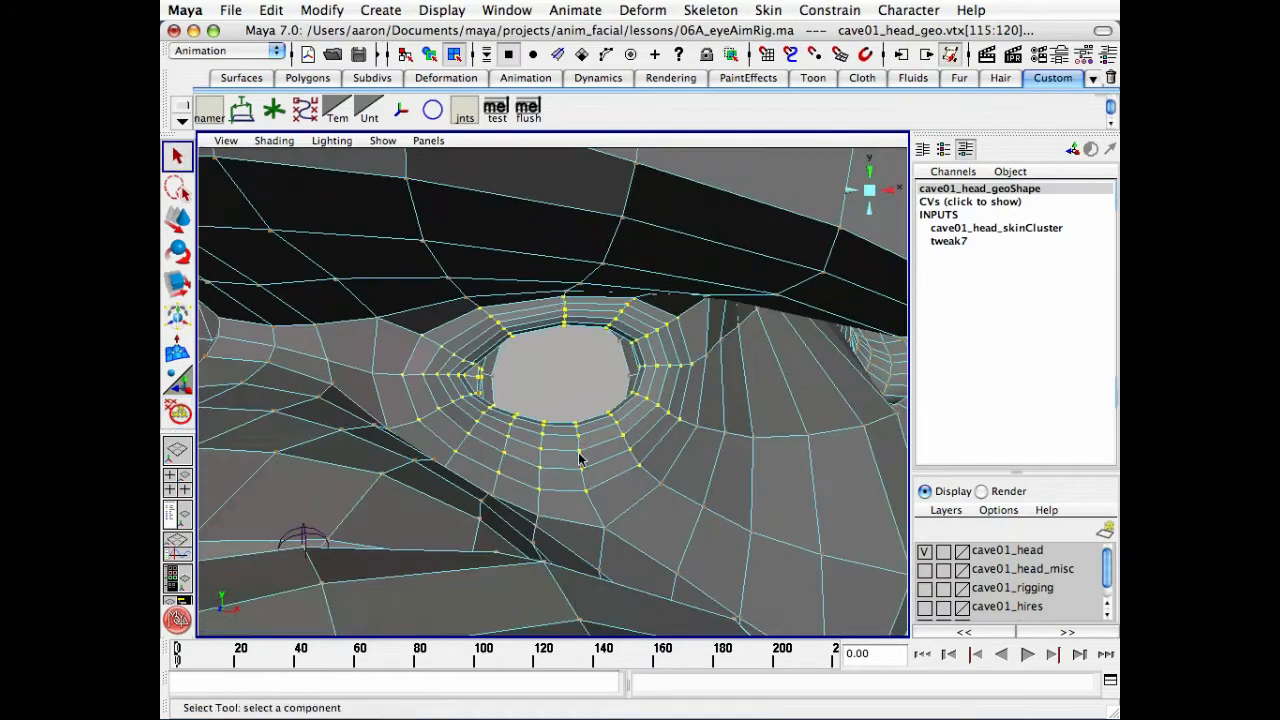
Create a cluster deformer from the selected left eyelid vertices.
left_click_drag(527, 331, 529, 380, "alt")
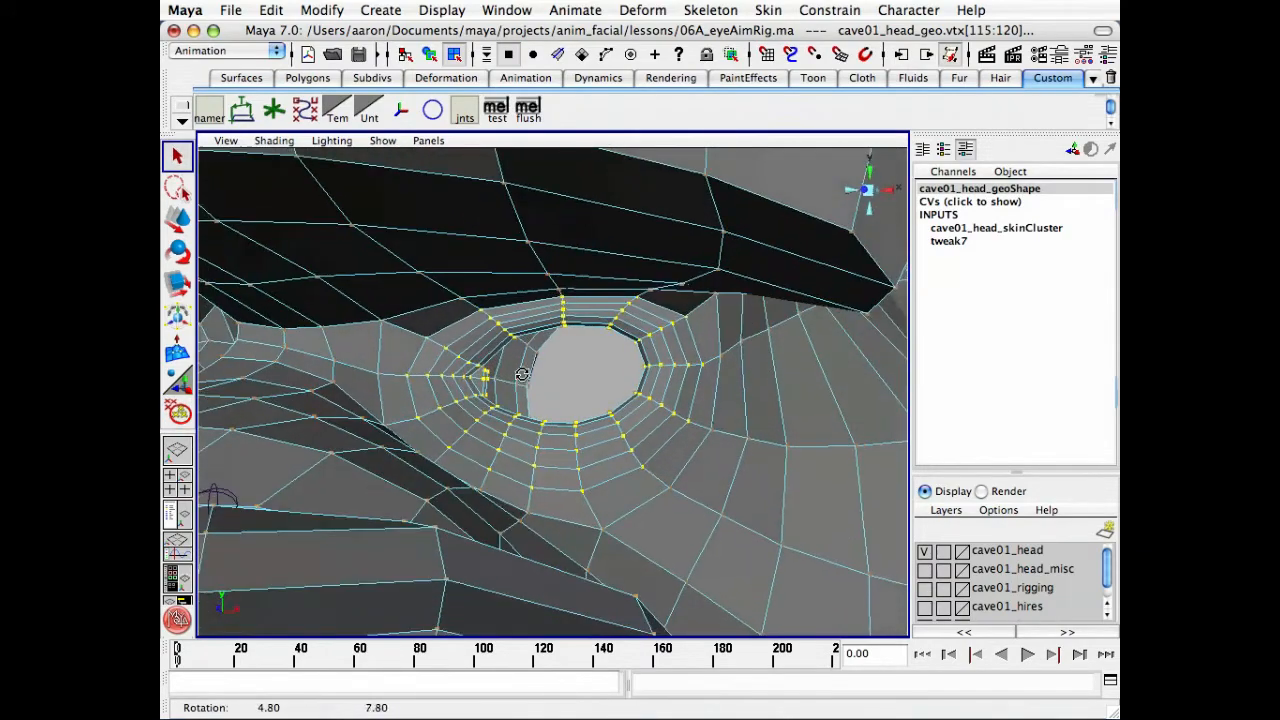
left_click(383, 10)
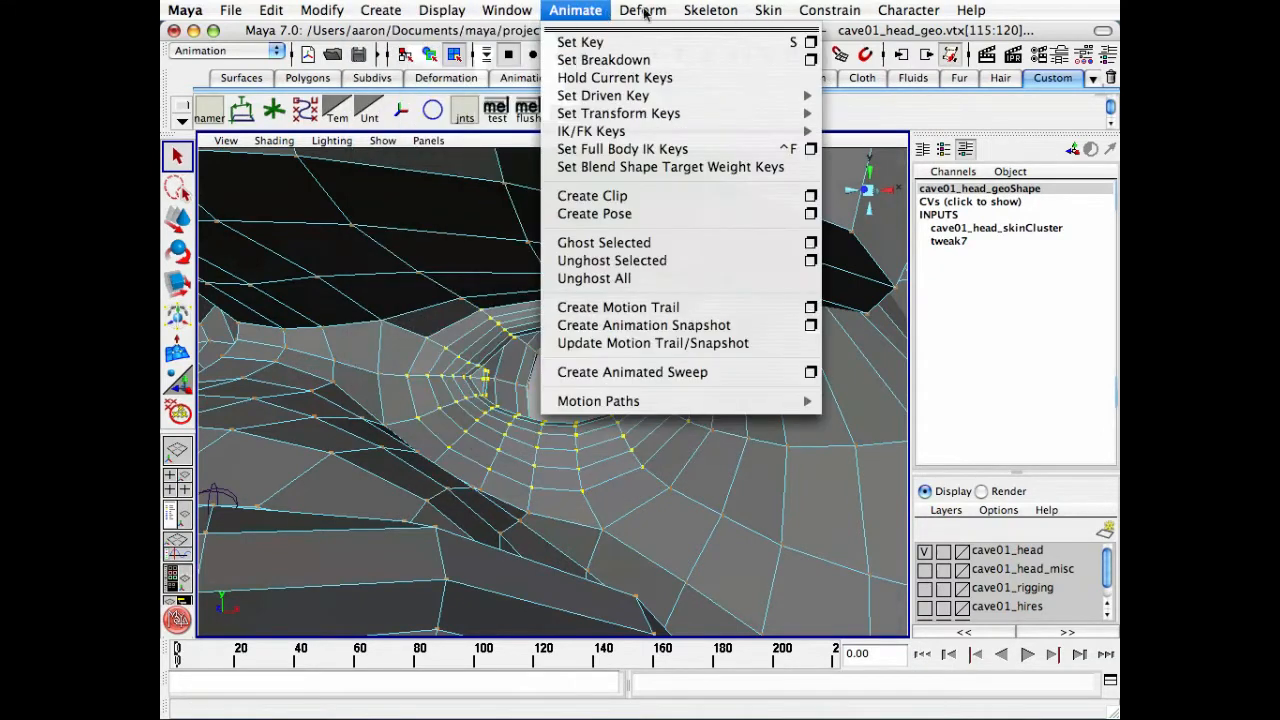
mouse_move(707, 167)
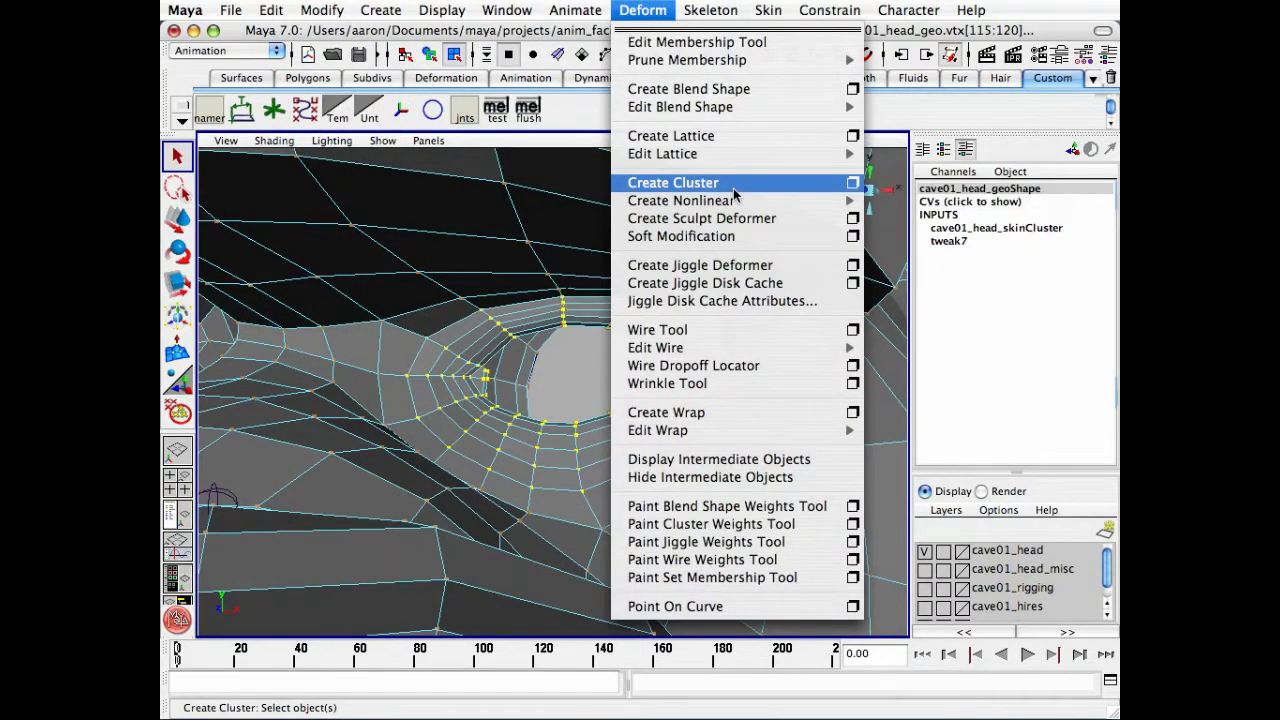
left_click(734, 190)
right_click_drag(688, 383, 591, 380, "alt")
left_click_drag(591, 380, 593, 388, "alt")
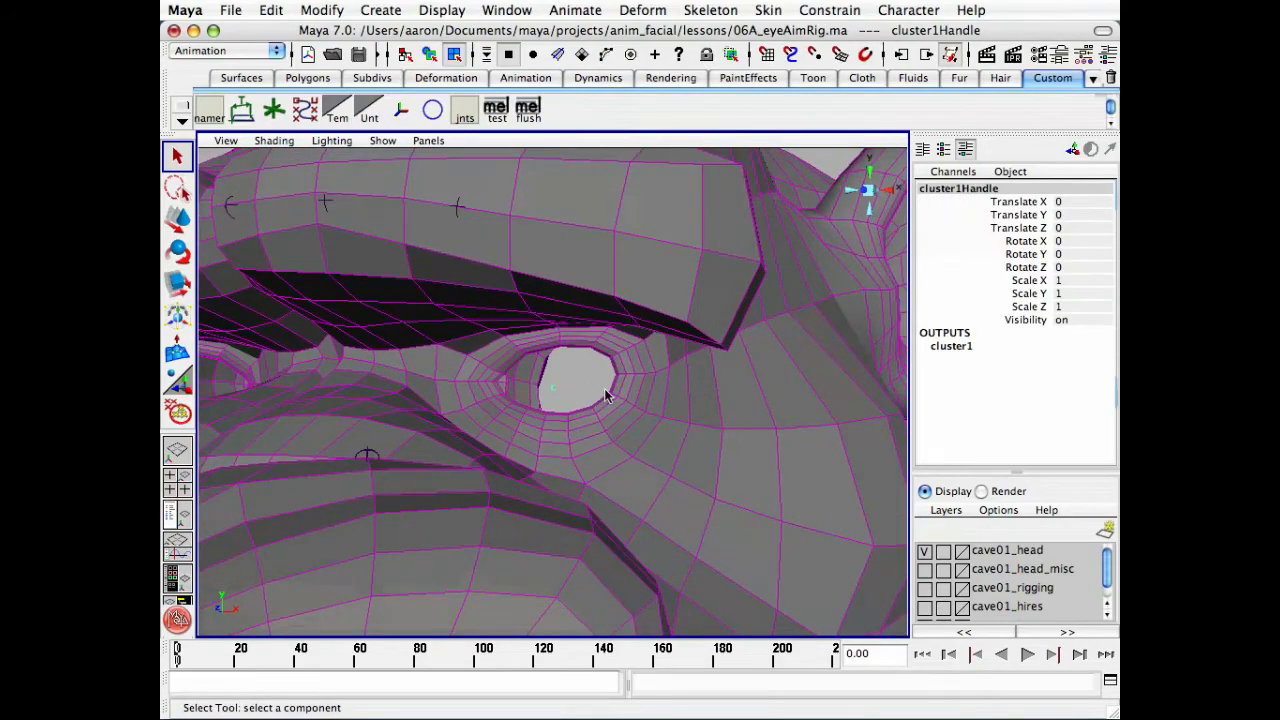
Return to object selection mode and select cluster1Handle in the Hypergraph.
left_click_drag(693, 358, 560, 388, "alt")
left_click(582, 395)
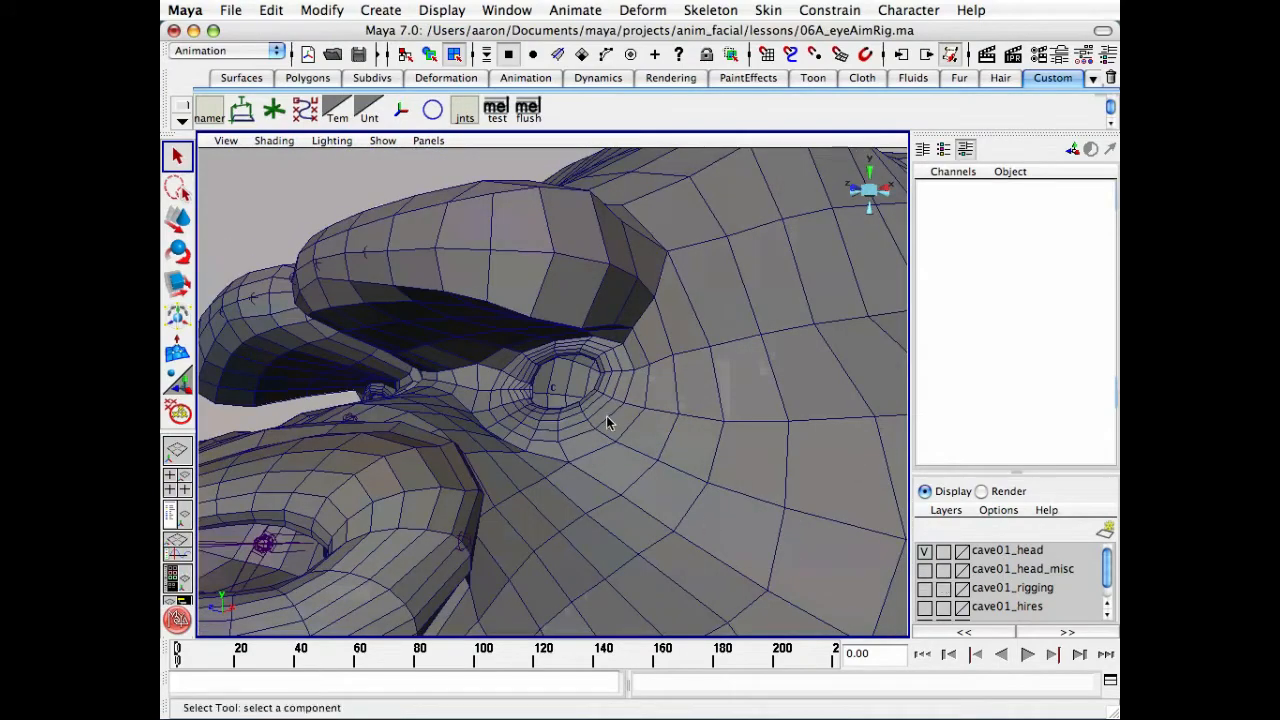
left_click(554, 389)
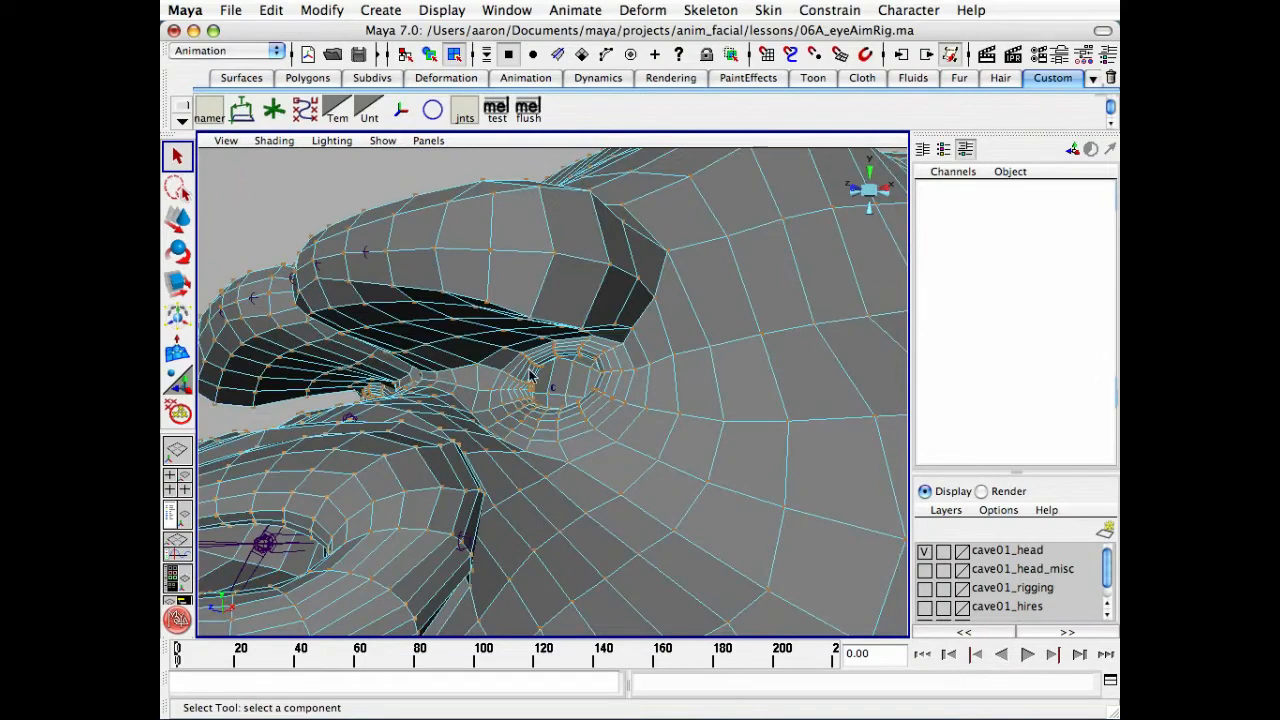
key("F8")
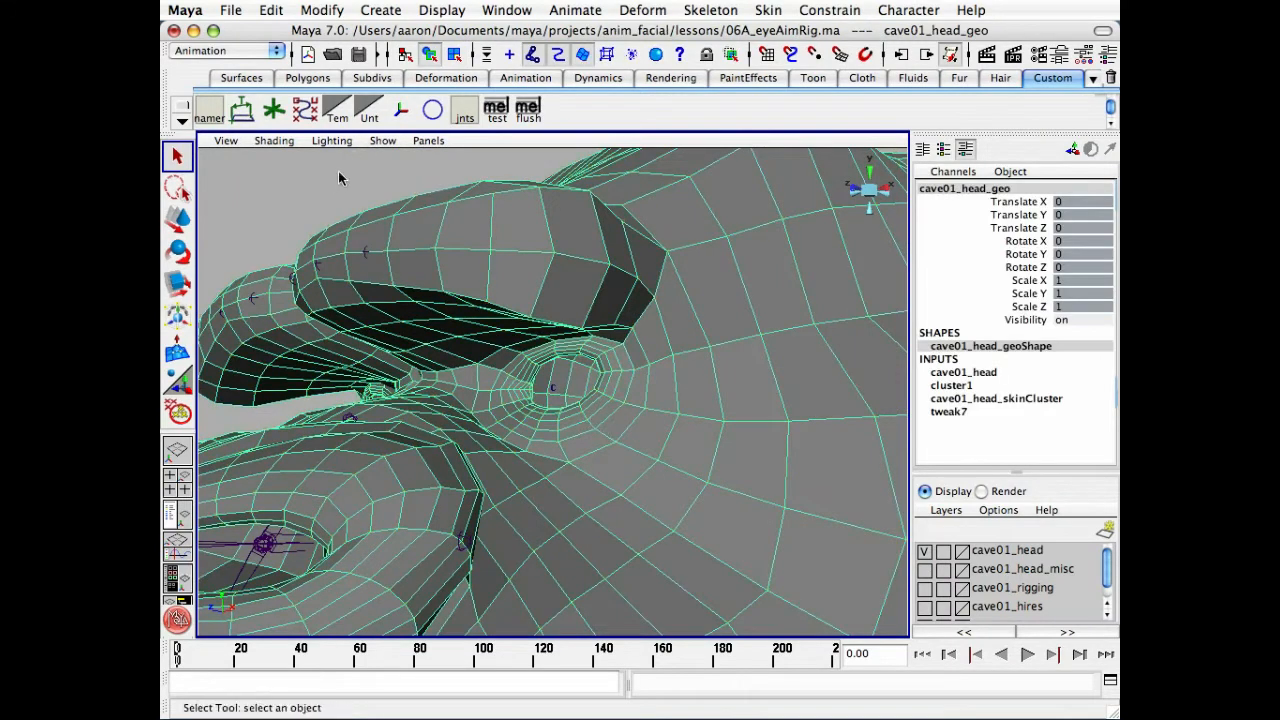
left_click(338, 171)
key("shift+h")
middle_click_drag(473, 390, 185, 400, "alt")
left_click(408, 340)
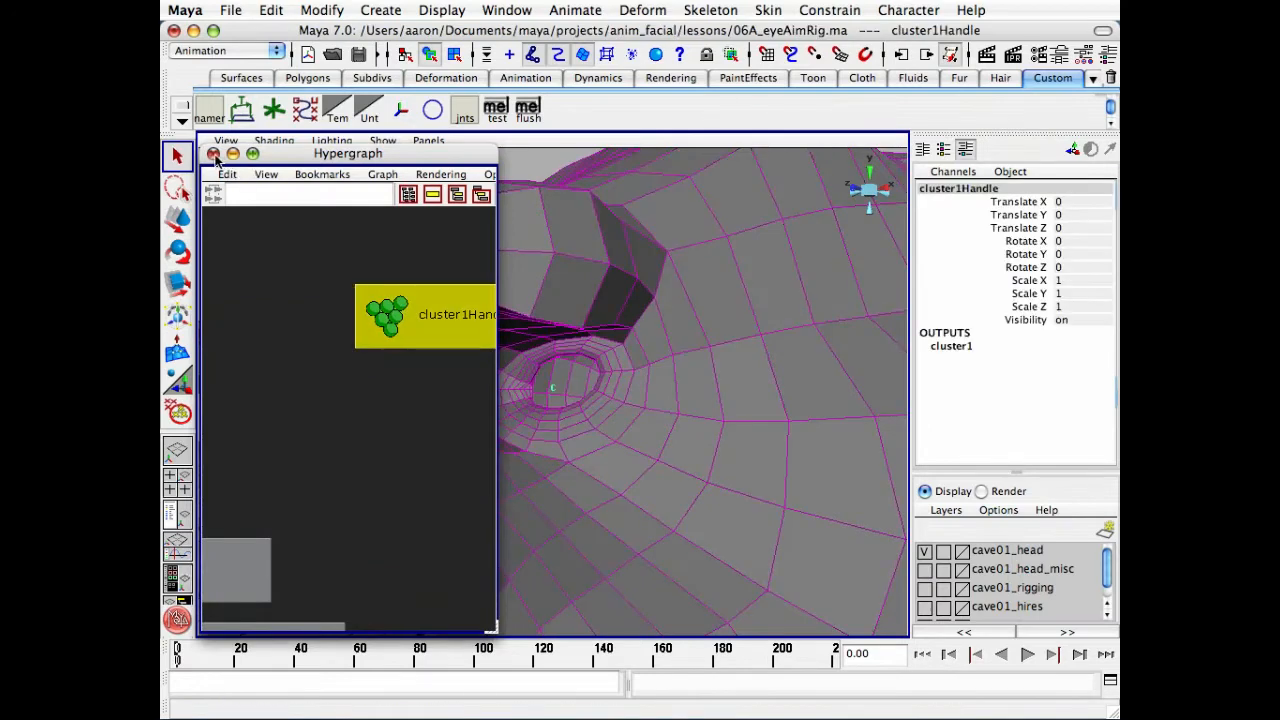
left_click(213, 154)
Try rotating cluster1Handle about 5 degrees around its Y axis, and undo the rotation.
key("e")
left_click_drag(545, 478, 556, 462, "alt")
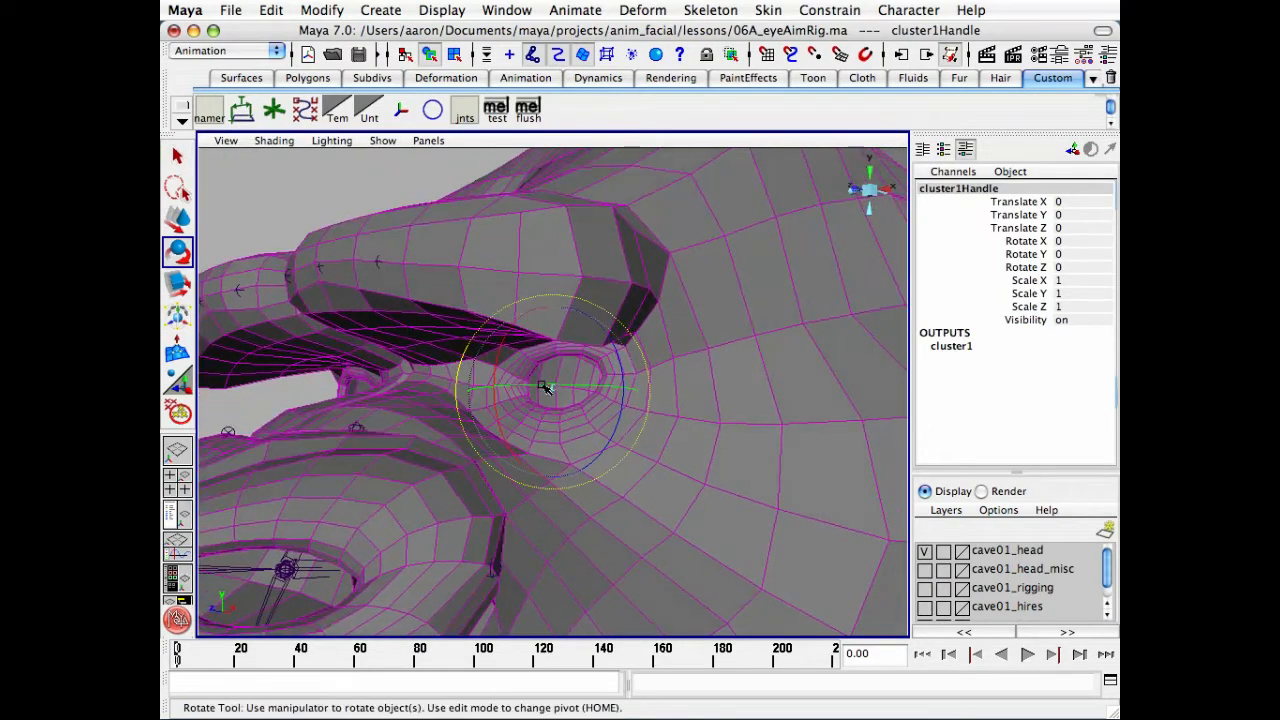
mouse_move(541, 386)
left_mouse_down()
mouse_move(563, 388)
mouse_move(550, 388)
left_mouse_up()
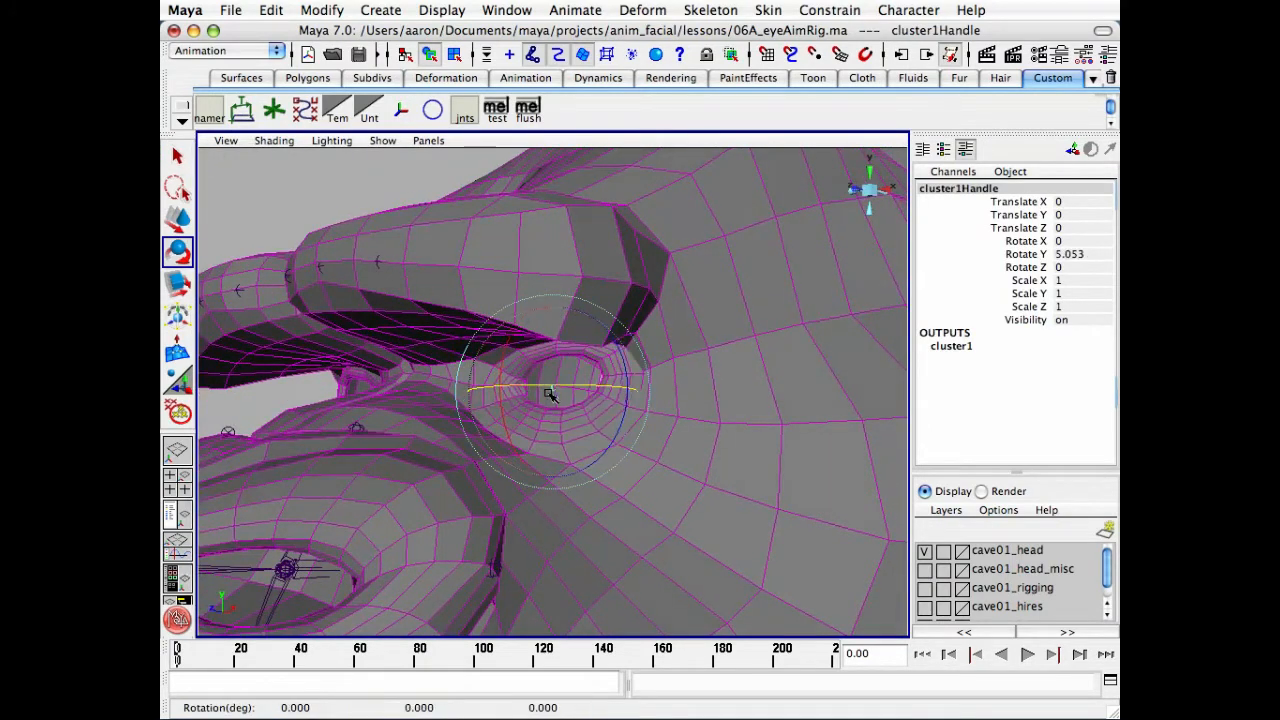
key("z")
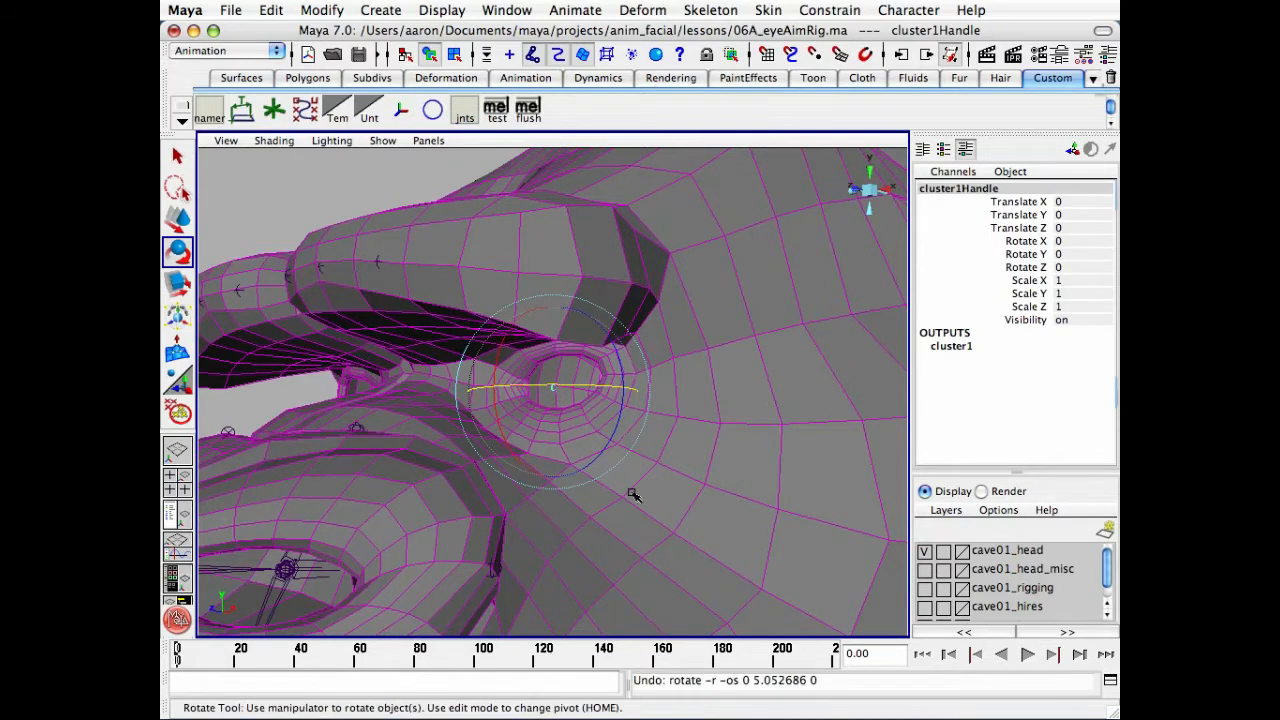
Clear the selection in the Hypergraph and create a new locator.
left_click_drag(666, 482, 568, 480, "alt")
key("h")
middle_click_drag(386, 397, 310, 437, "alt")
scroll(321, 404, "down", 4)
scroll(318, 408, "down", 3)
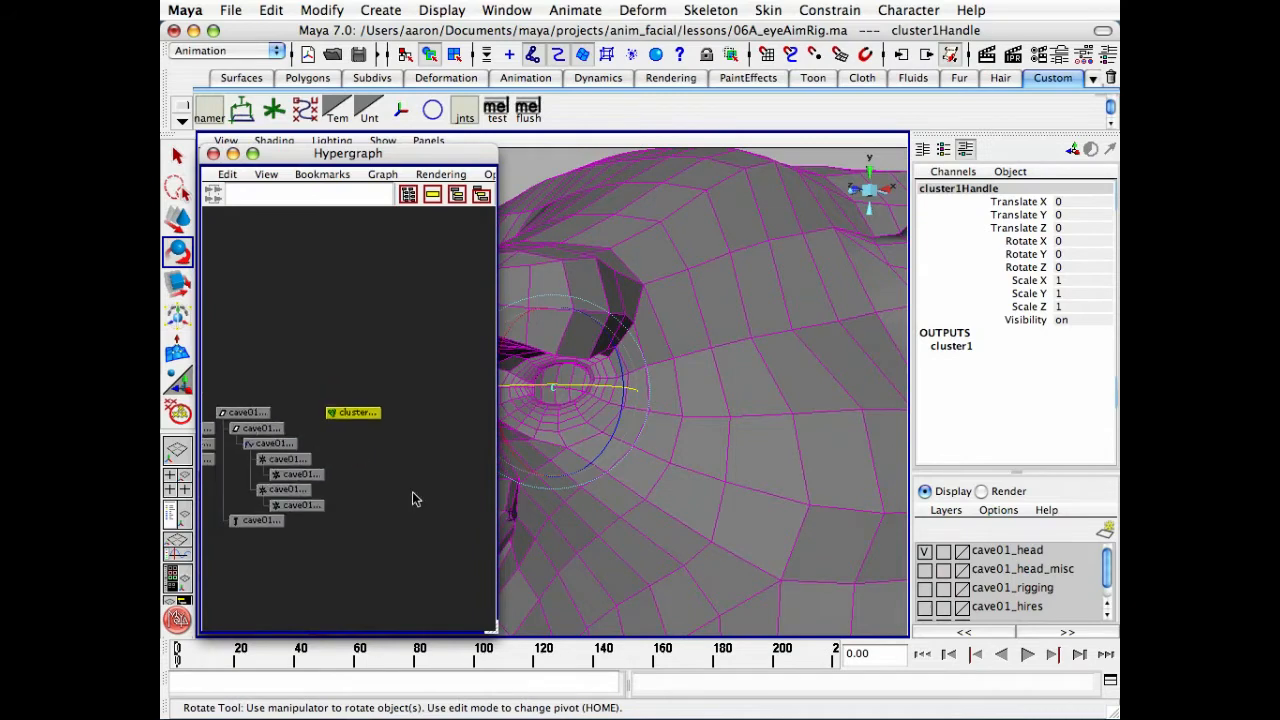
left_click(414, 497)
left_click(384, 12)
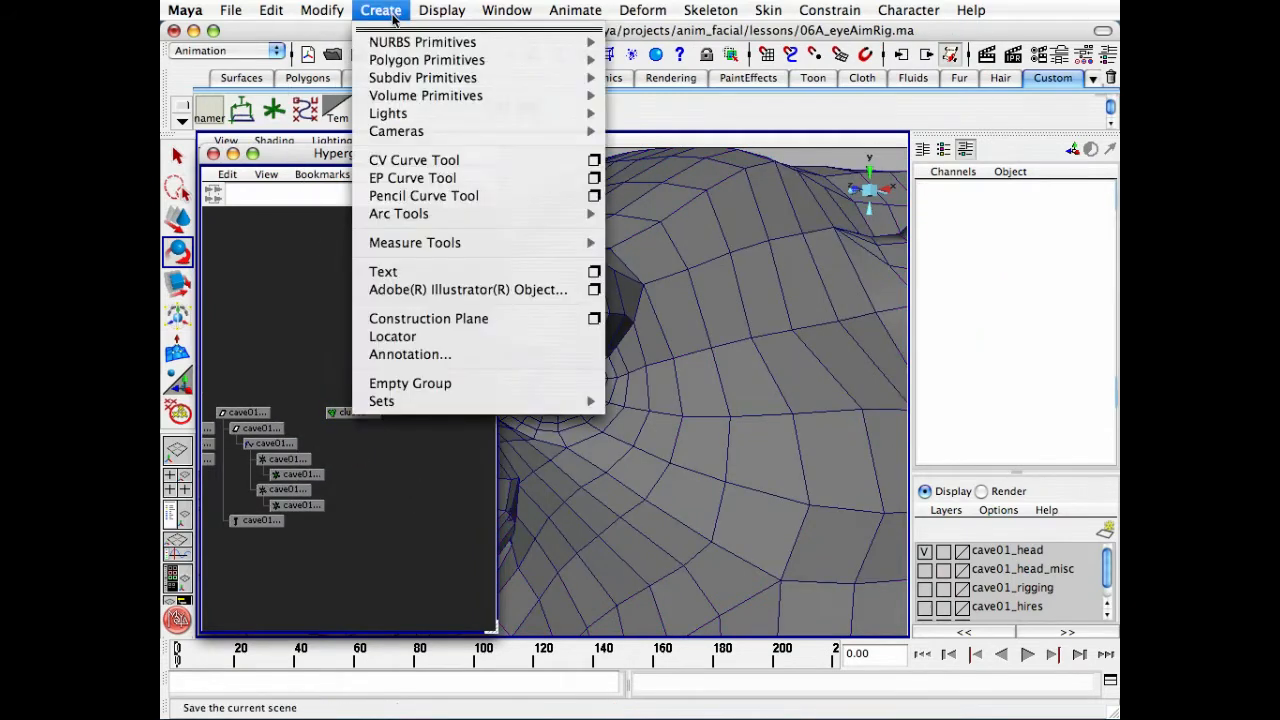
left_click(477, 342)
scroll(329, 366, "up", 5)
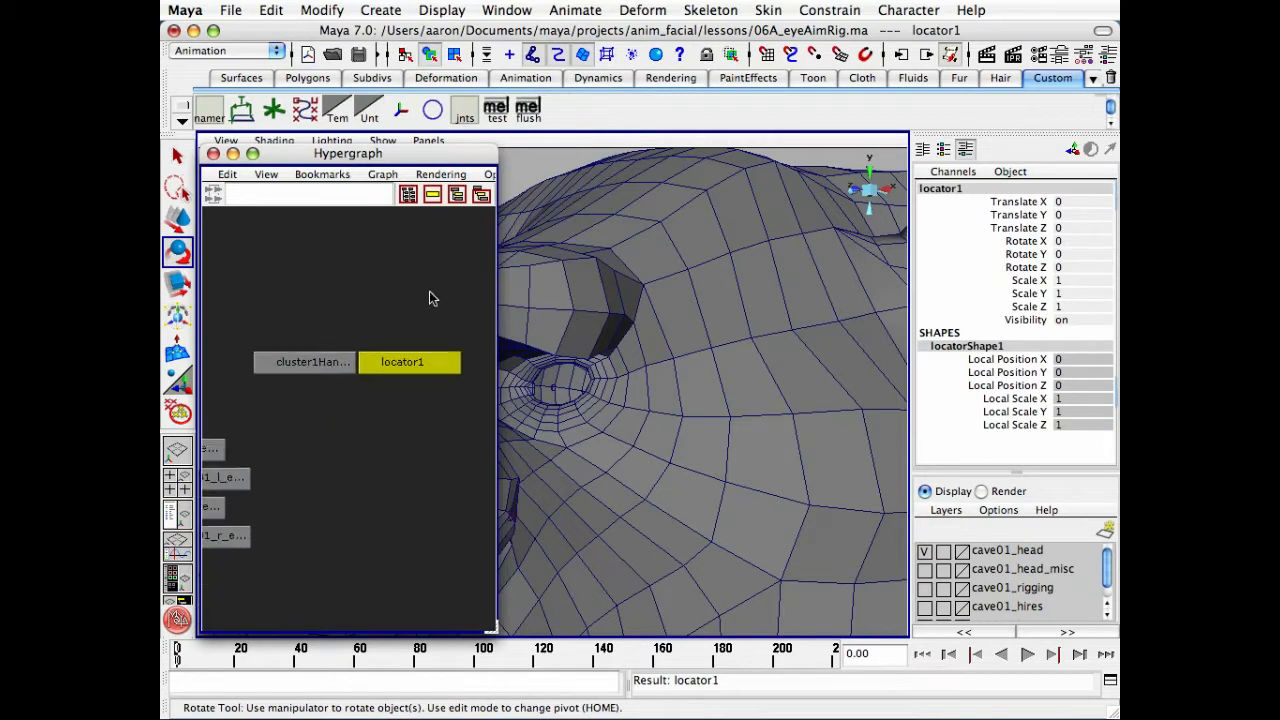
Rename the new locator as cave01_l_eyeDrag_csr.
left_click(975, 188)
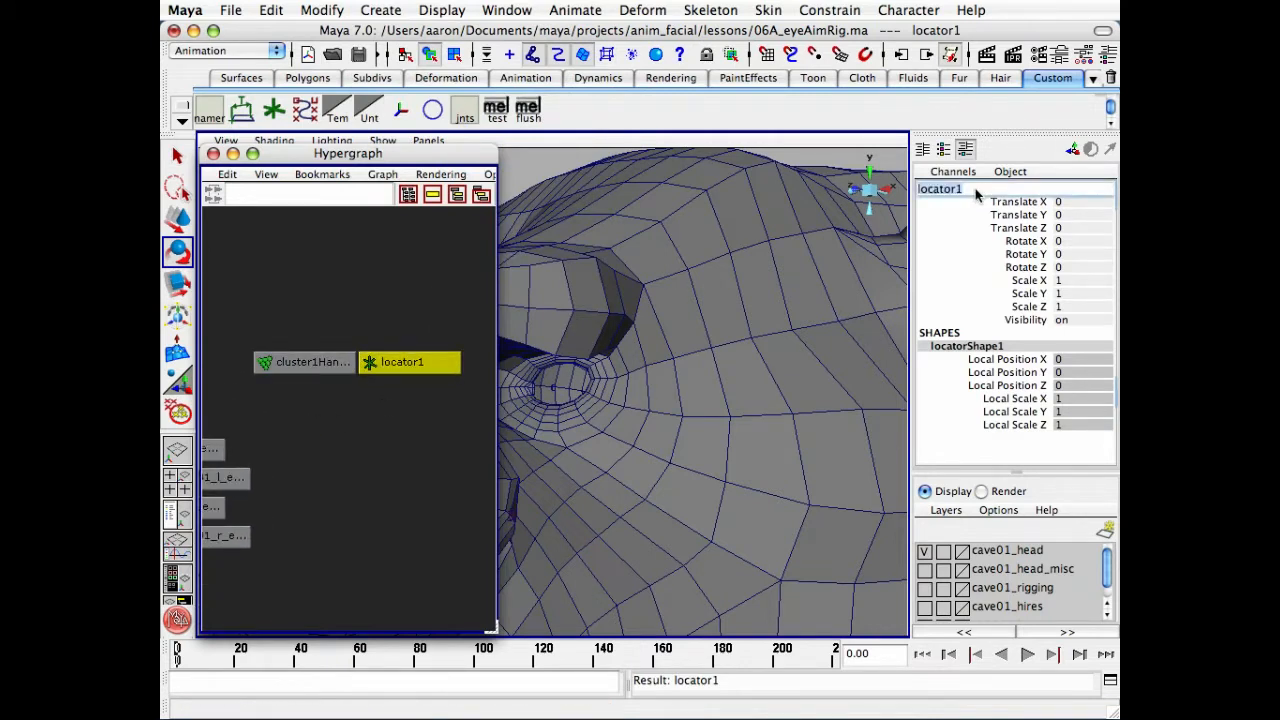
type("cave01_l_eyeDrag_csr")
key("Return")
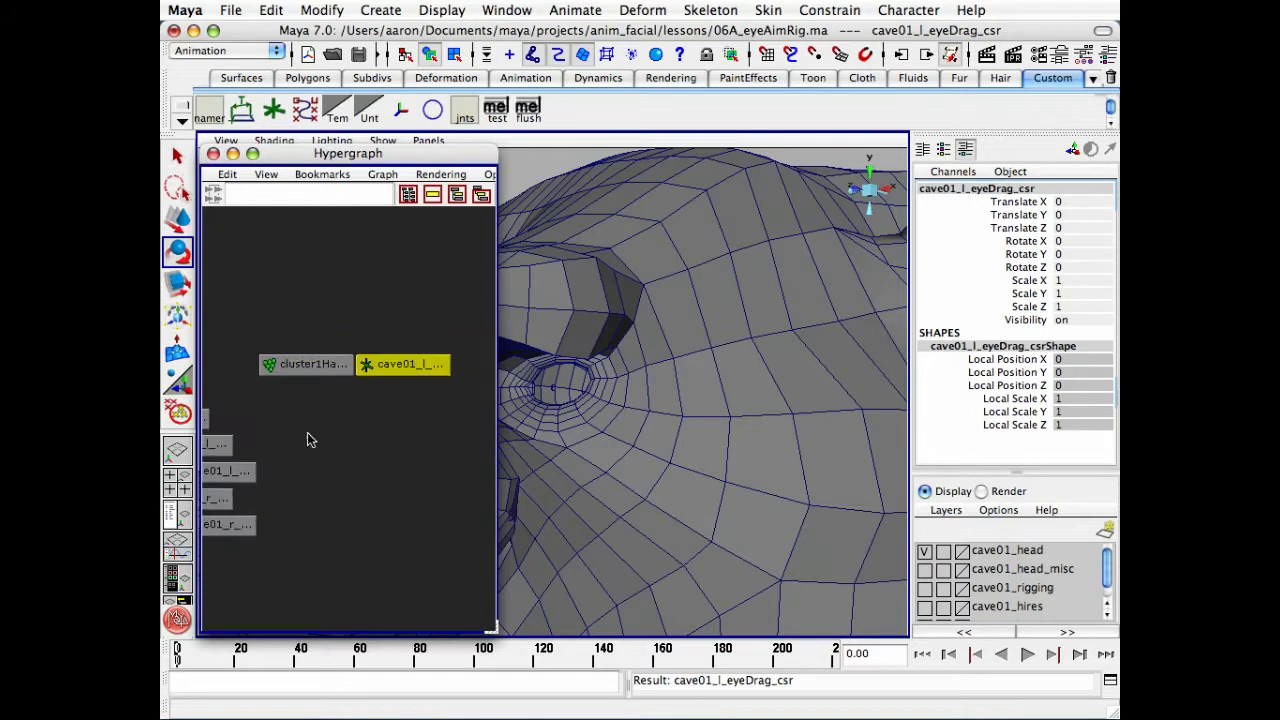
Parent the cave01_l_eyeDrag_csr locator under the left eye's aim-constrained node in the rig hierarchy.
right_click_drag(308, 439, 286, 391, "alt")
left_click(402, 340)
left_click(410, 330)
middle_click_drag(283, 530, 467, 338, "alt")
middle_click_drag(330, 606, 358, 307, "alt")
right_click_drag(358, 320, 380, 391, "alt")
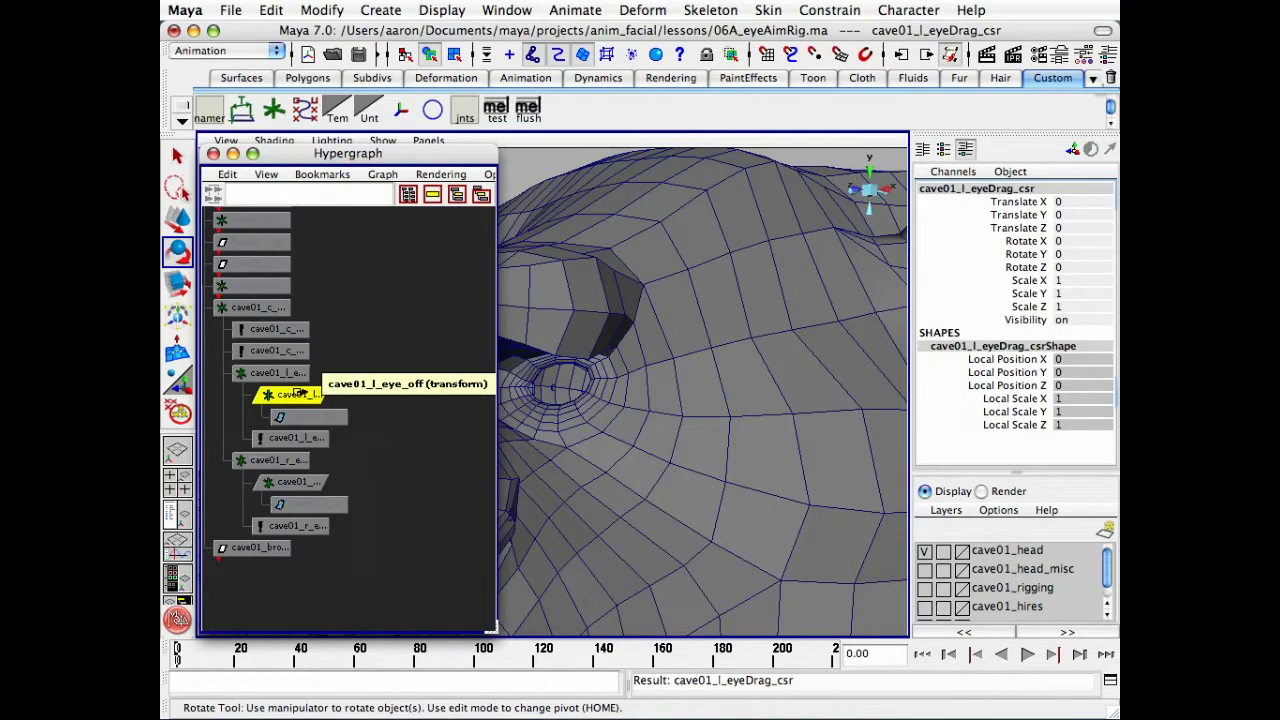
left_click(298, 393)
key("p")
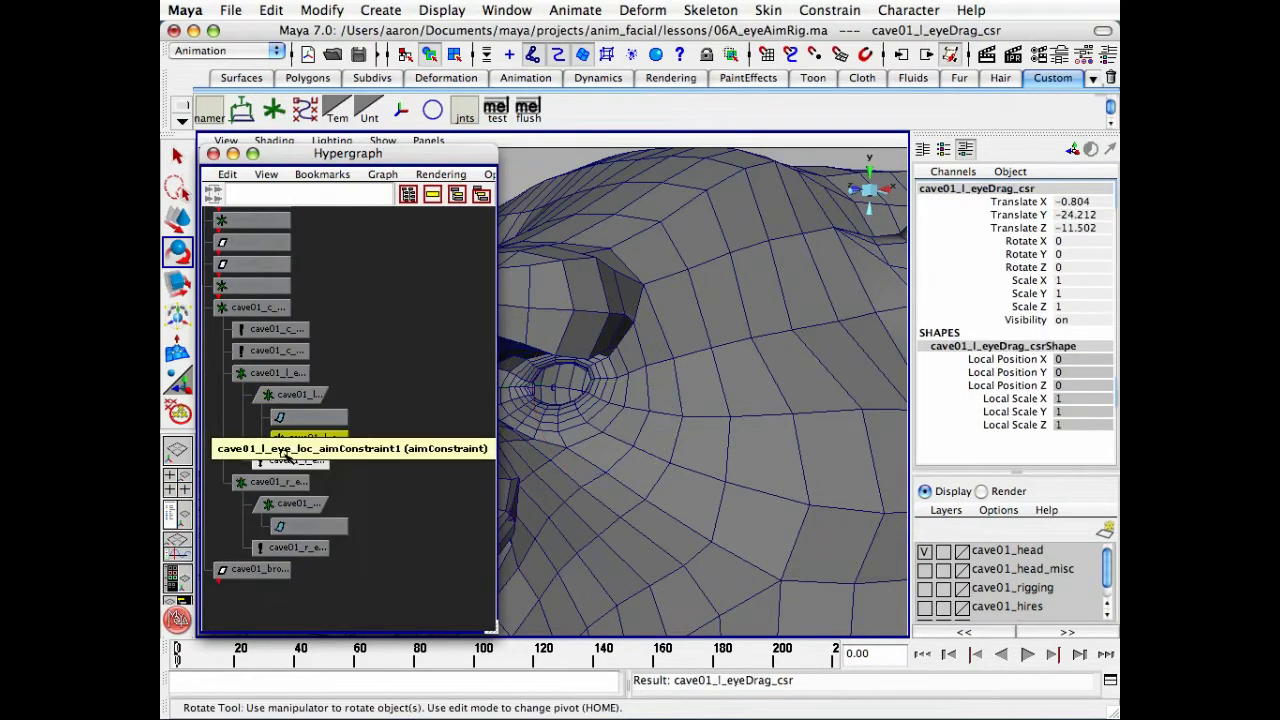
Set Translate X, Y and Z of cave01_l_eyeDrag_csr to 0.
left_click_drag(1086, 232, 1074, 198)
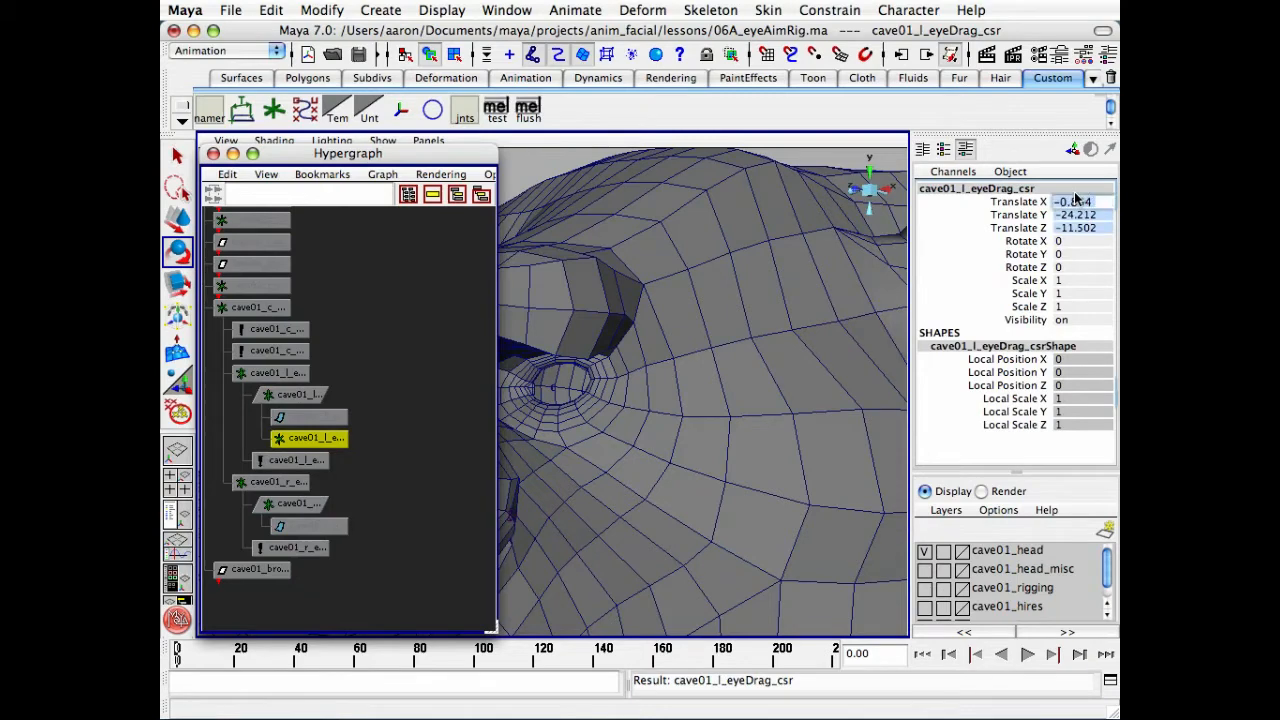
type("0")
key("Return")
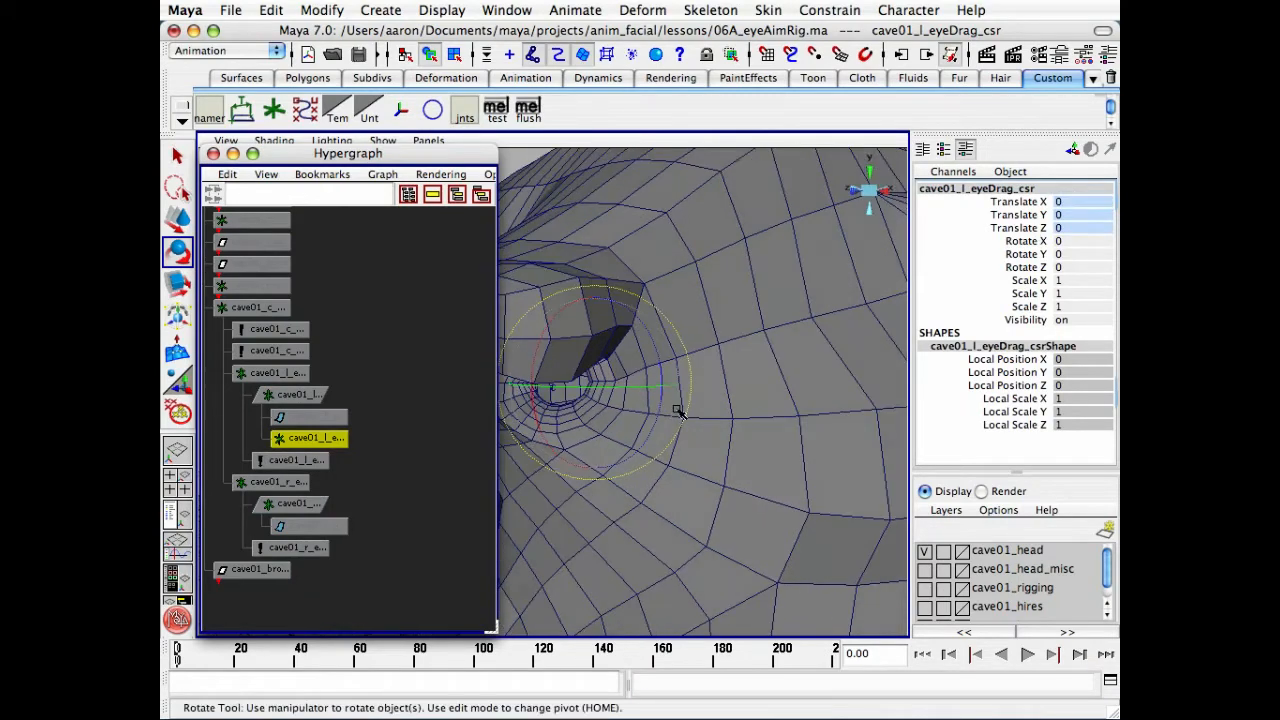
Turn on the display of locators in the perspective viewport.
left_click(383, 142)
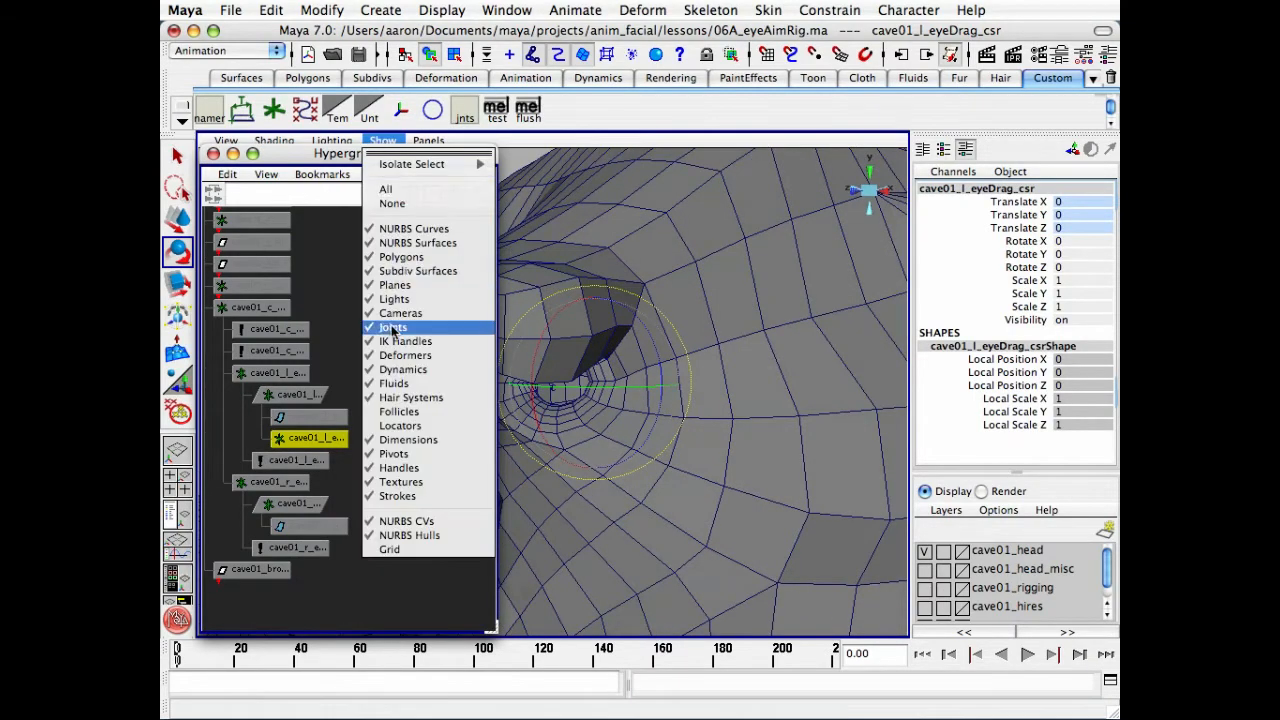
left_click(392, 427)
left_click_drag(662, 382, 766, 360, "alt")
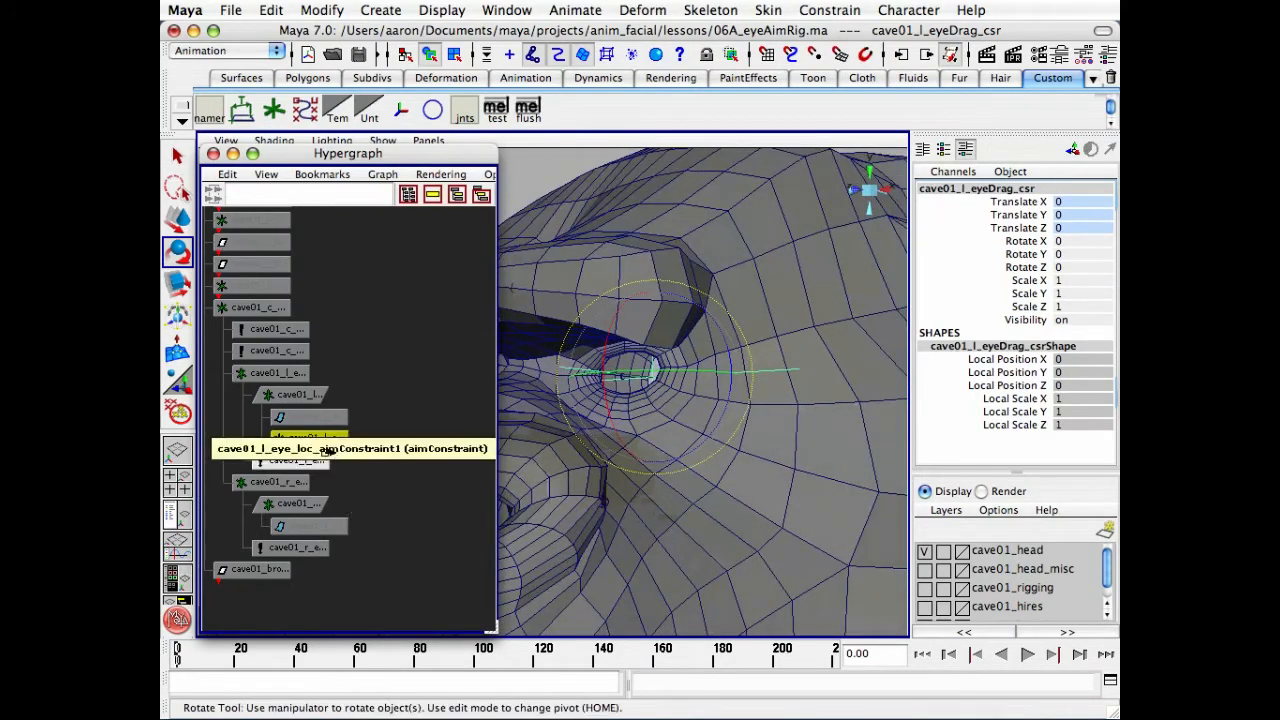
Unparent cave01_l_eyeDrag_csr from the left eye rig so it sits at world level, and clear the selection.
middle_click_drag(320, 440, 414, 447)
key("f")
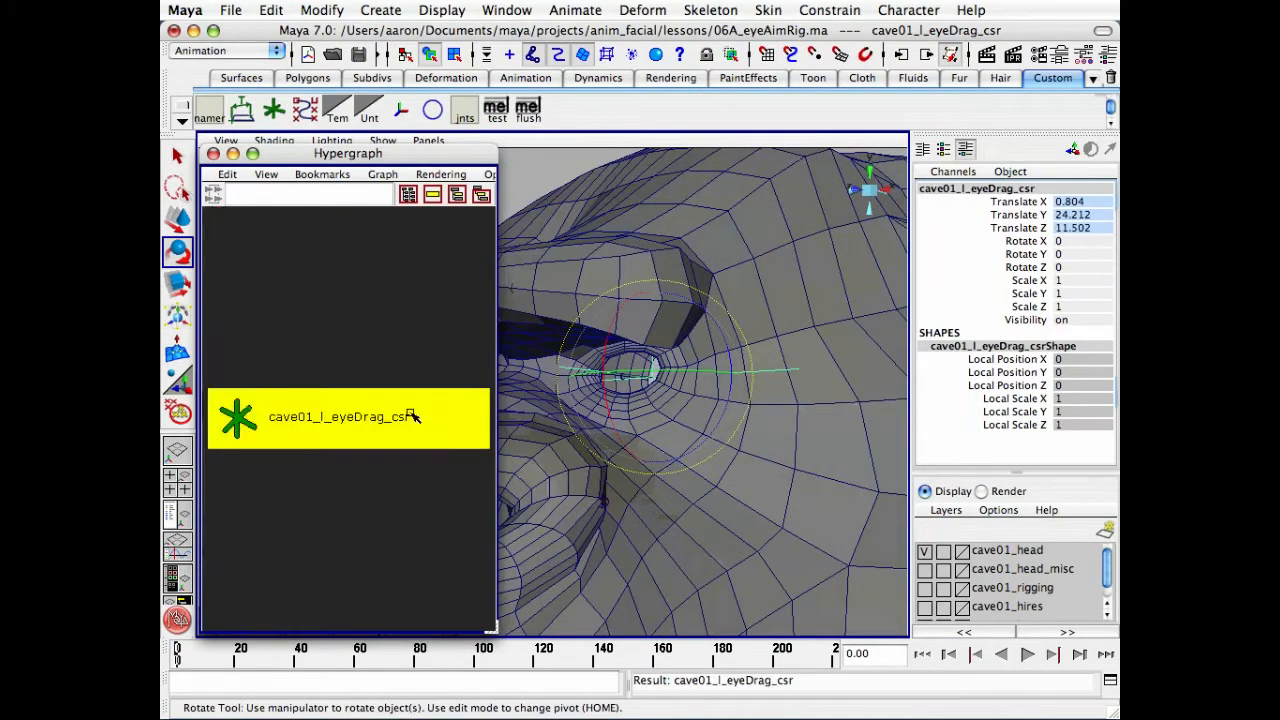
right_click_drag(408, 408, 298, 422, "alt")
left_click(308, 491)
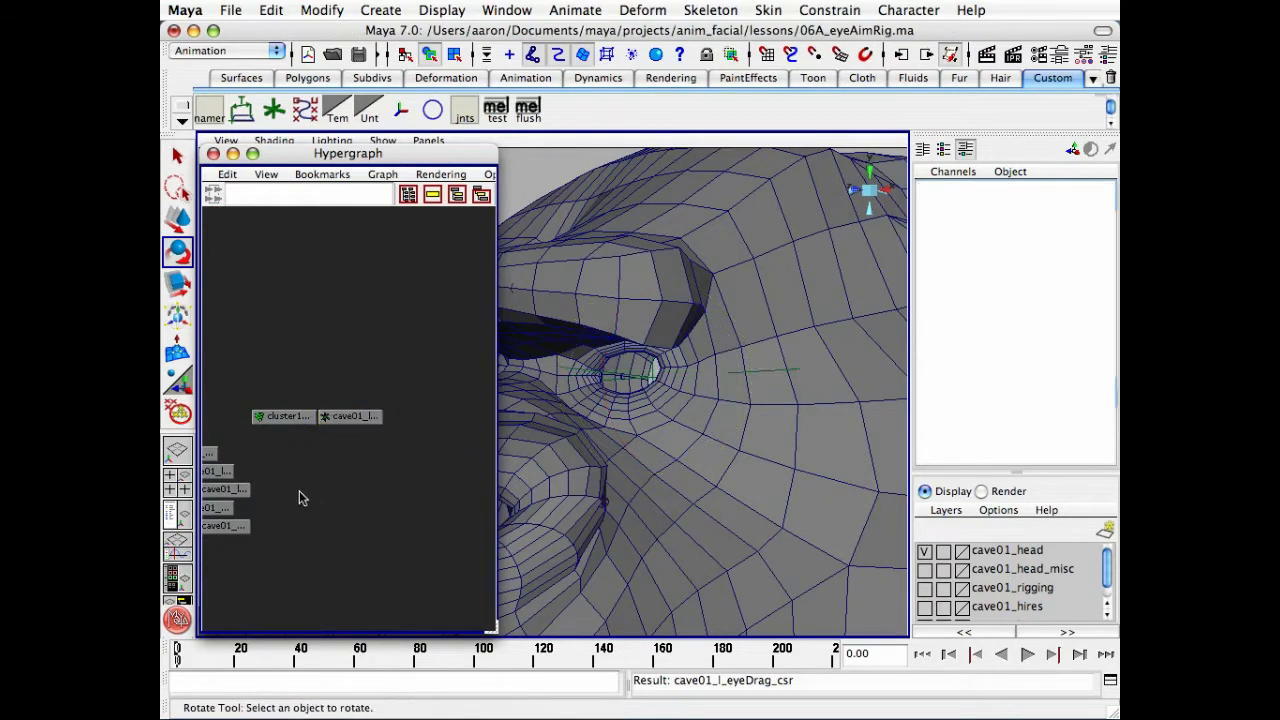
right_click_drag(299, 490, 346, 429, "alt")
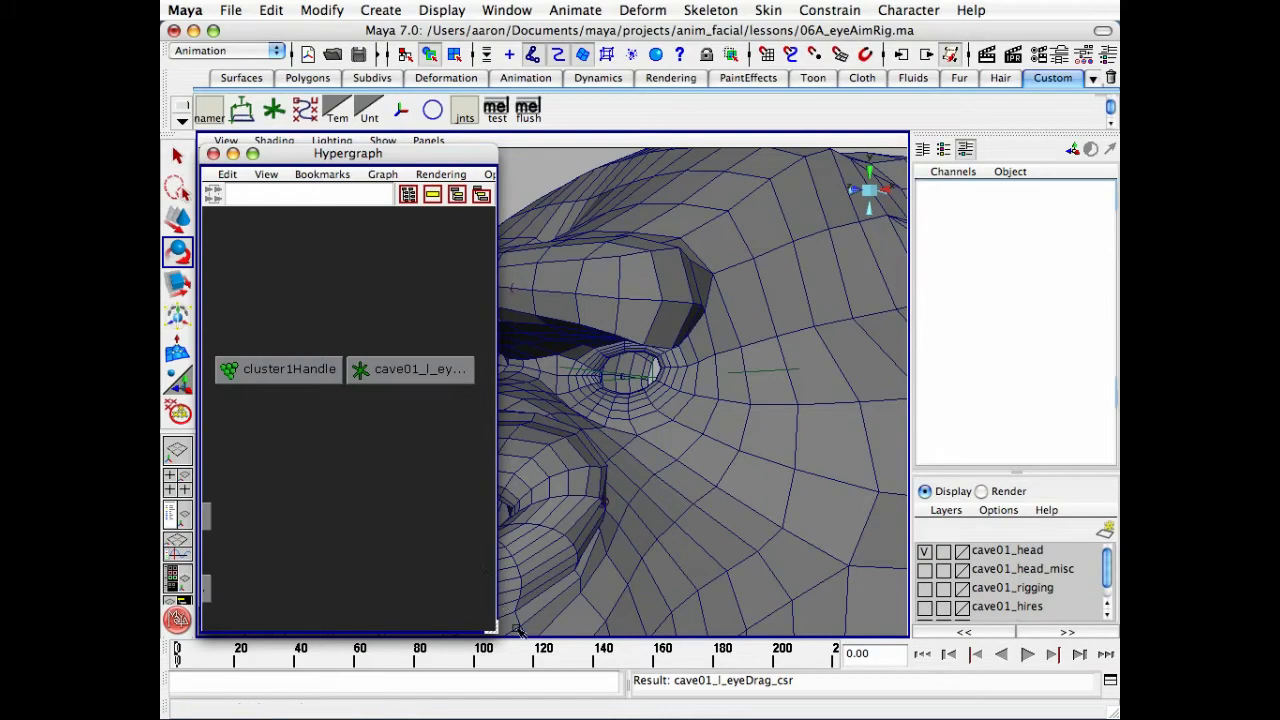
Compare the positions of cluster1Handle and the cave01_l_eyeDrag_csr locator at the left eye.
left_click_drag(493, 630, 540, 630)
left_click(280, 369)
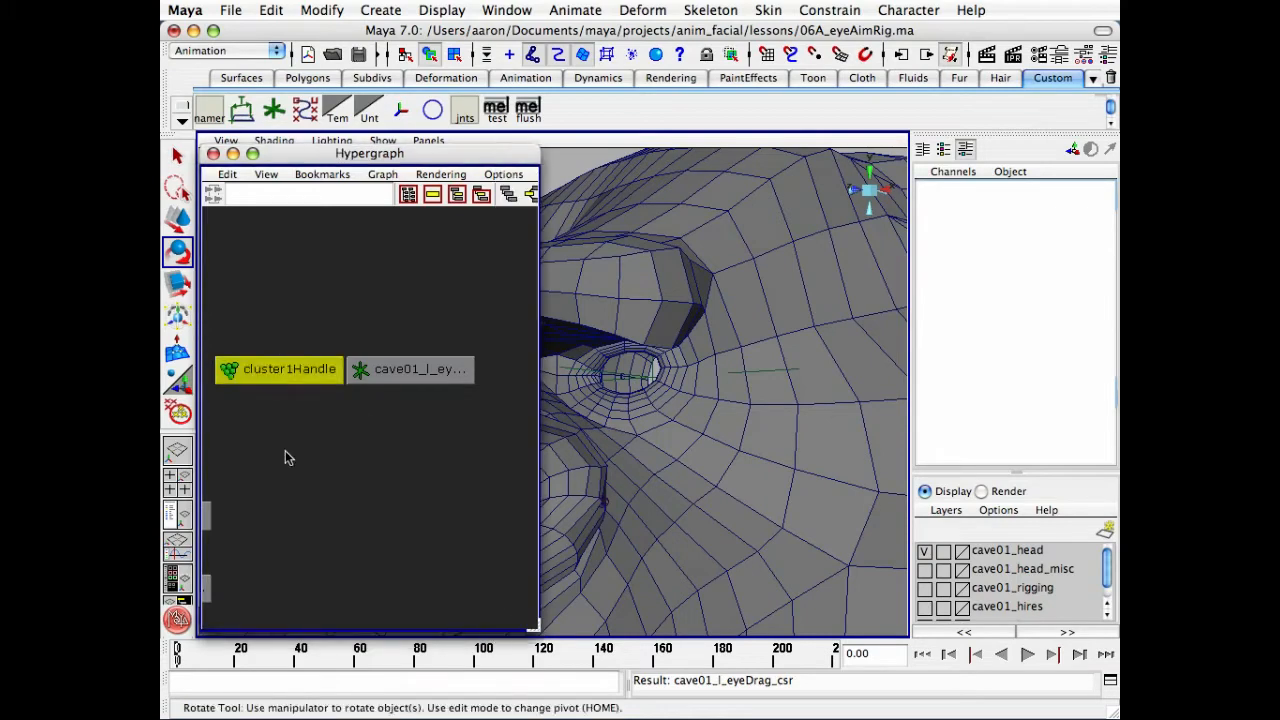
key("q")
left_click_drag(663, 466, 570, 407, "alt")
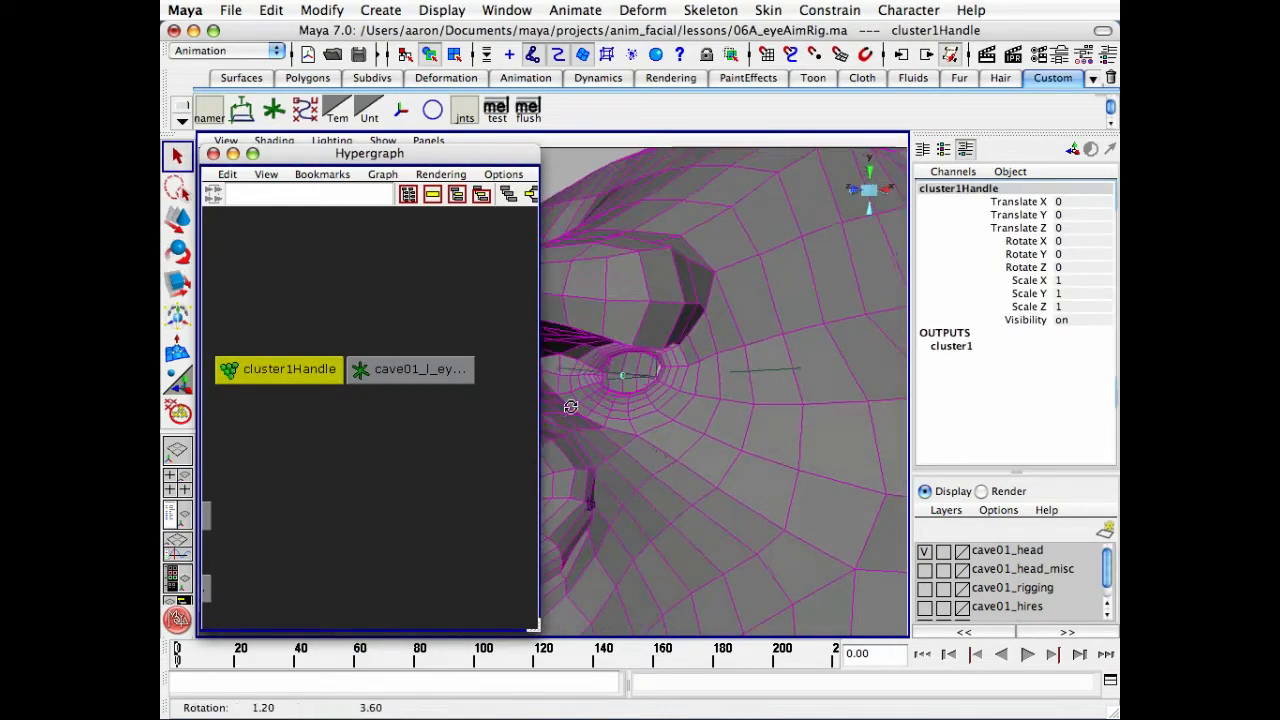
left_click(405, 370)
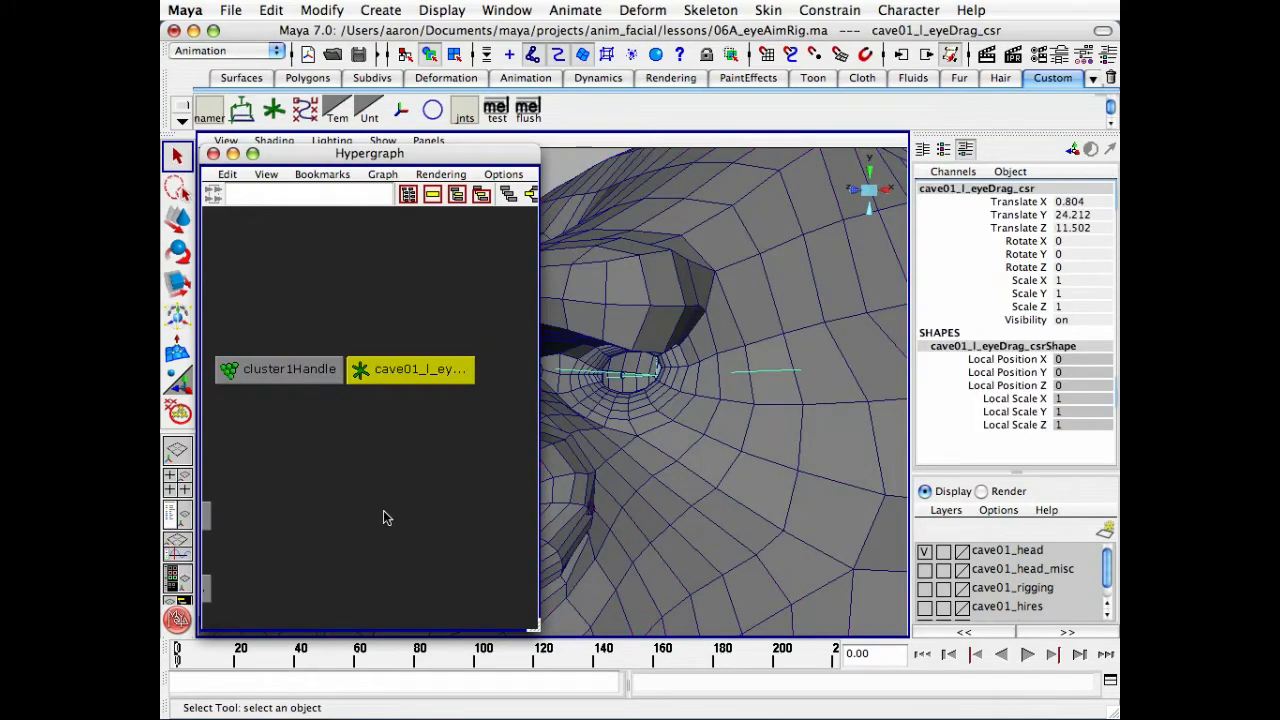
left_click(385, 511)
Select cluster1Handle and show its attributes, keeping the eyeDrag locator's full name readable in the Hypergraph.
left_click(297, 372)
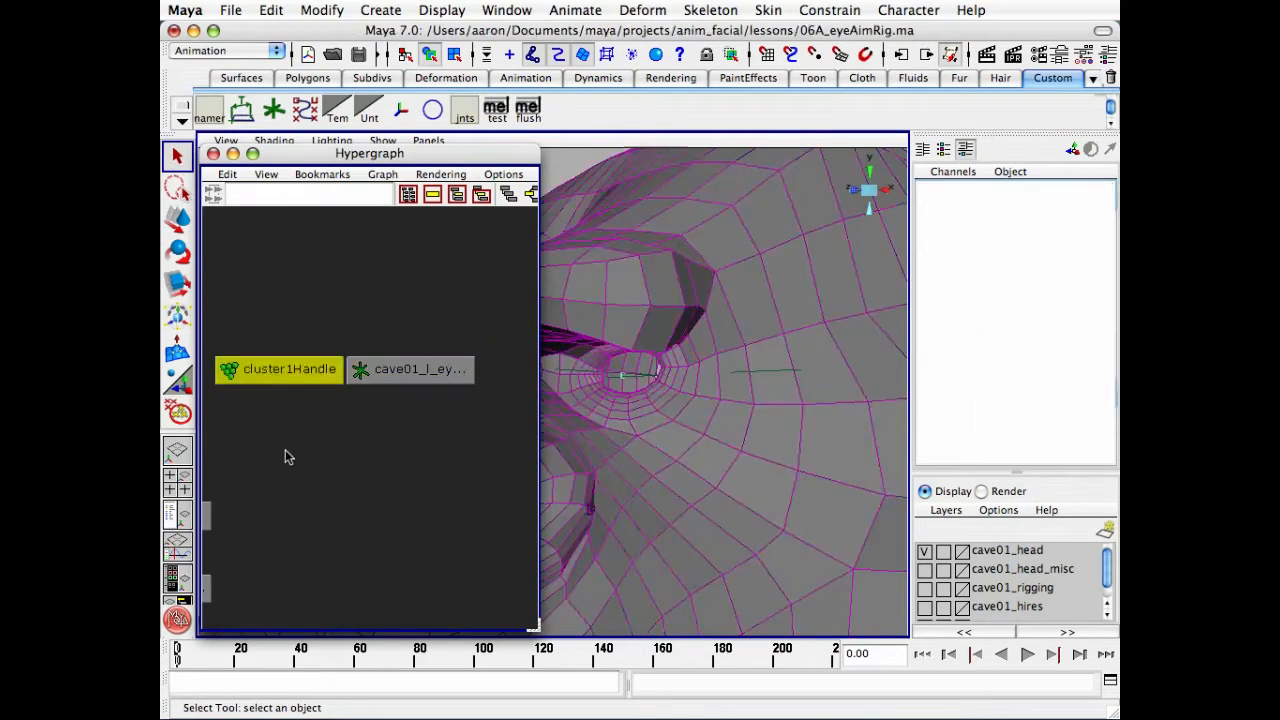
middle_click_drag(286, 452, 296, 447, "alt")
right_click_drag(296, 447, 391, 432, "alt")
middle_click_drag(391, 432, 278, 437, "alt")
right_click_drag(278, 437, 334, 437, "alt")
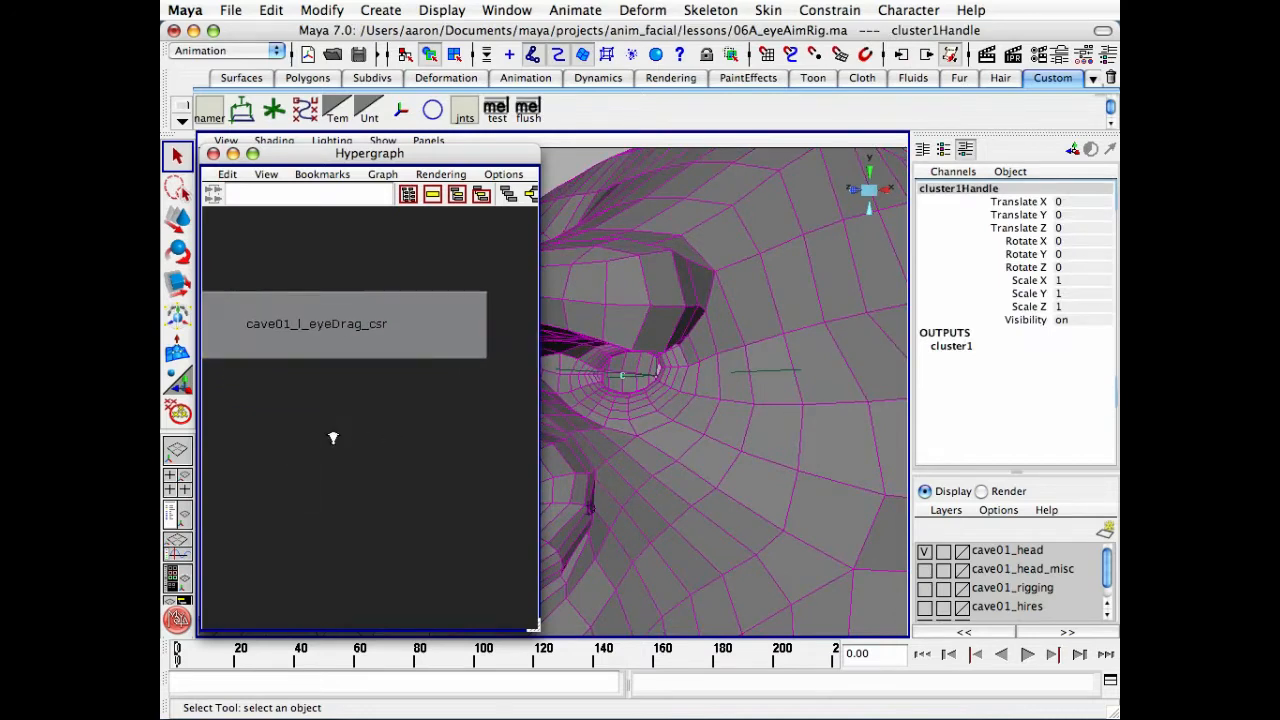
middle_click_drag(337, 437, 374, 454, "alt")
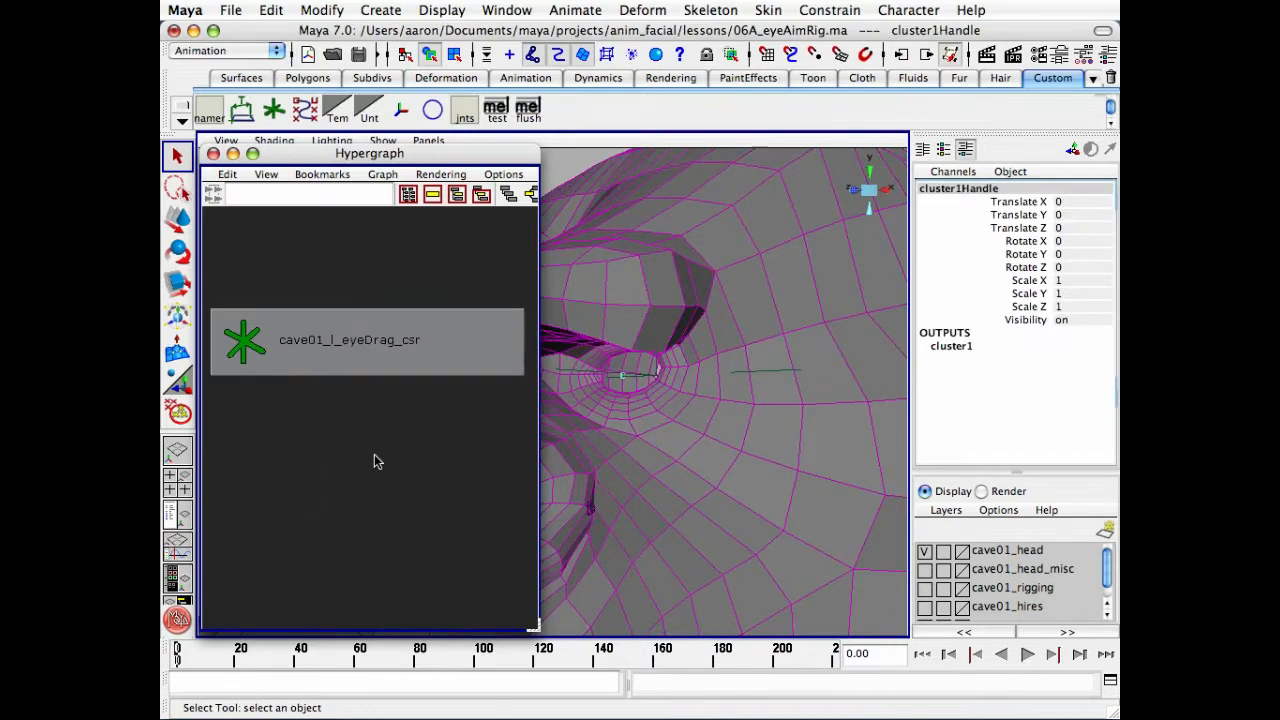
key("ctrl+a")
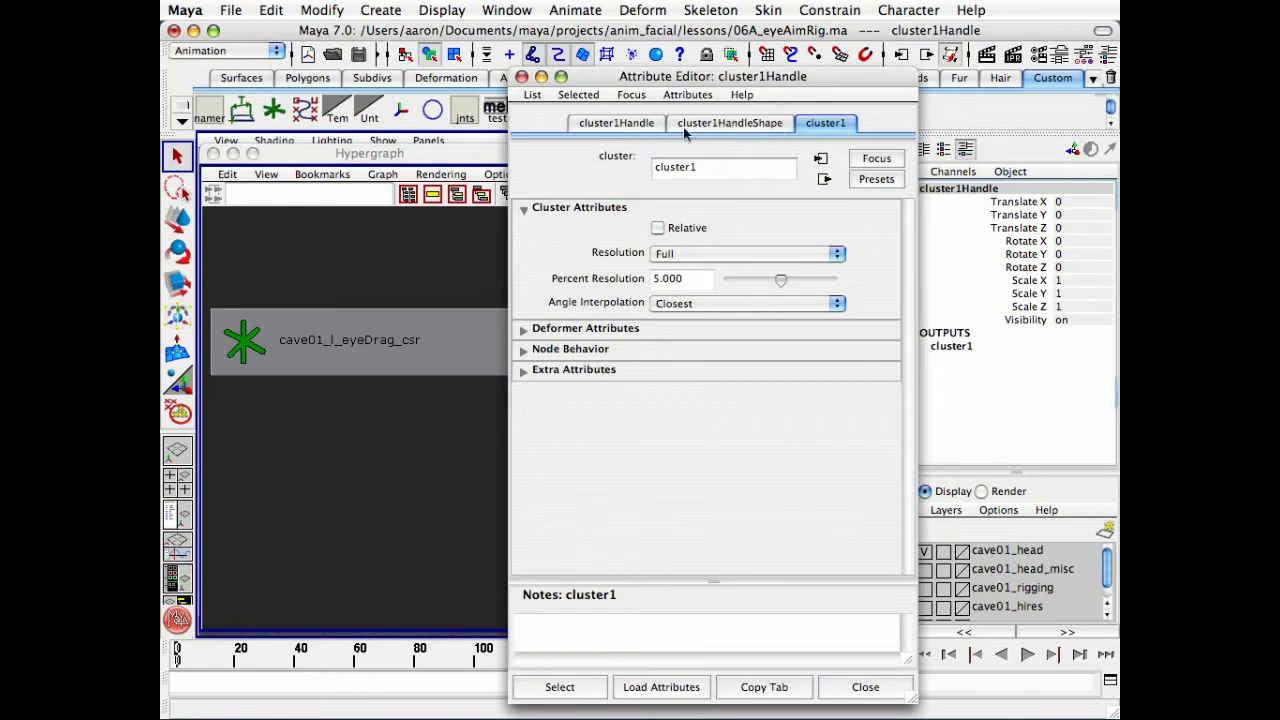
Set the Weighted Node of cluster1HandleShape to cave01_l_eyeDrag_csr and close the Attribute Editor.
left_click(735, 121)
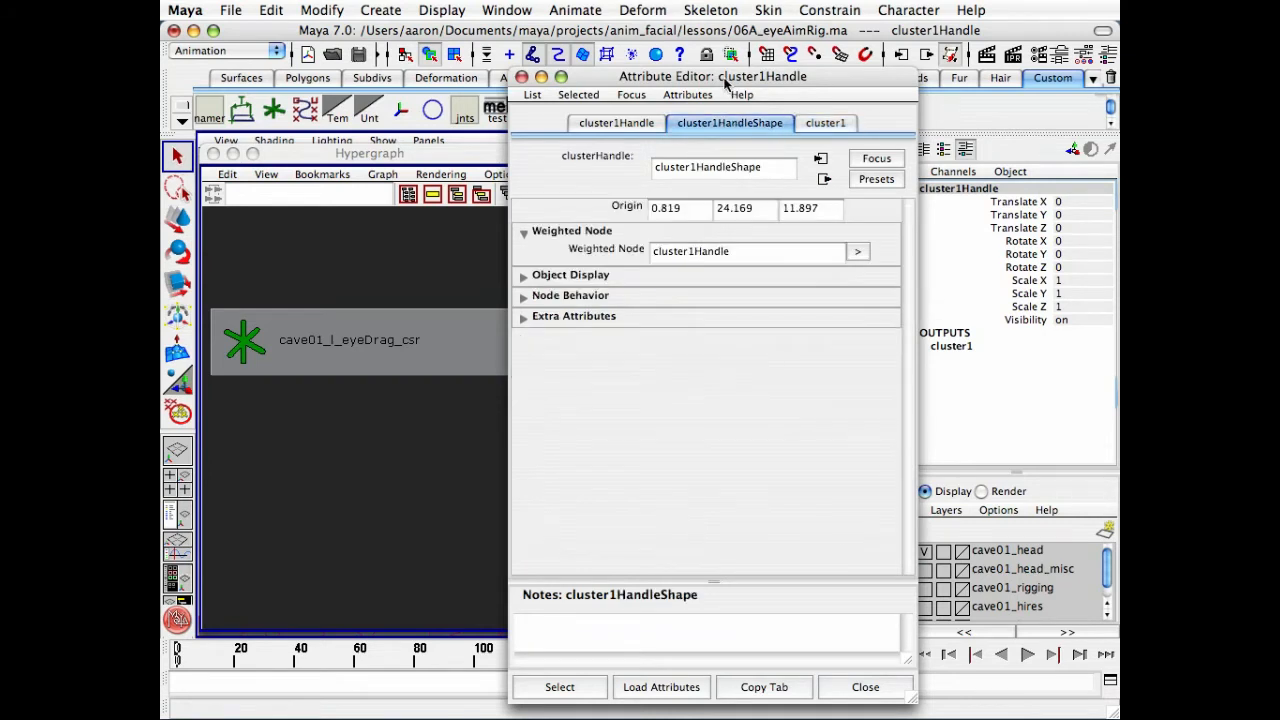
left_click(522, 232)
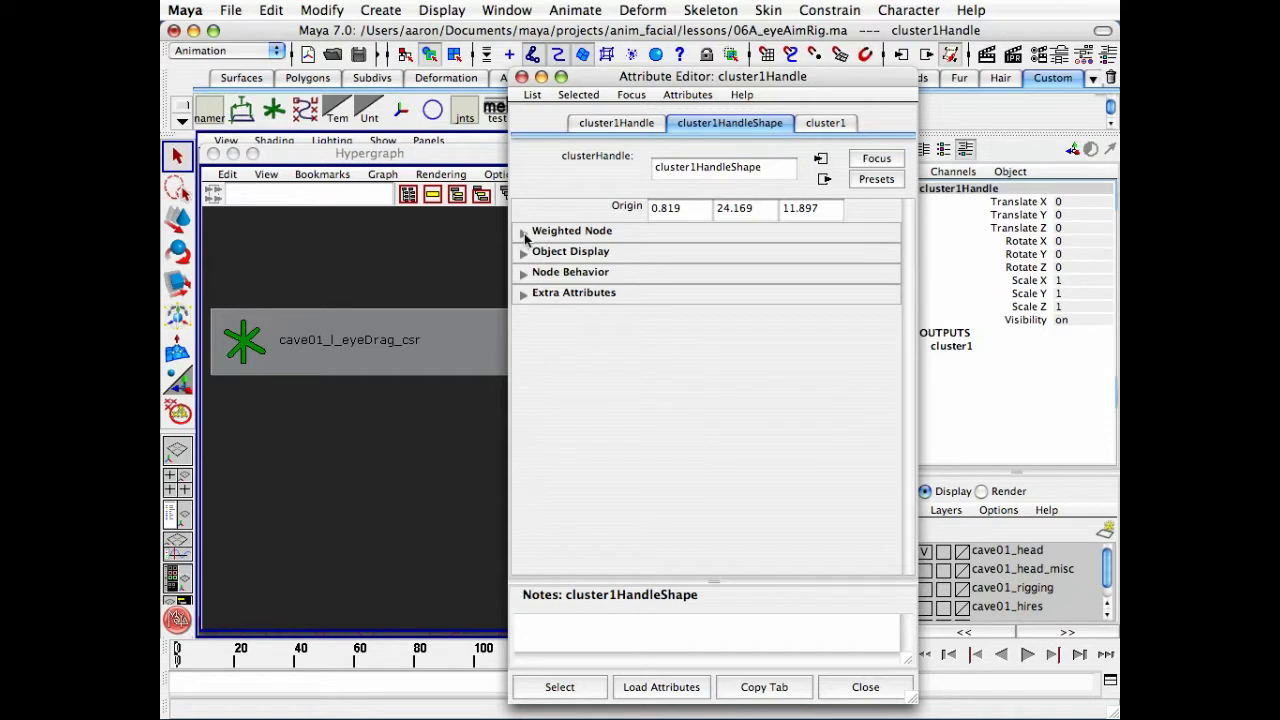
left_click(524, 233)
left_click_drag(742, 251, 637, 253)
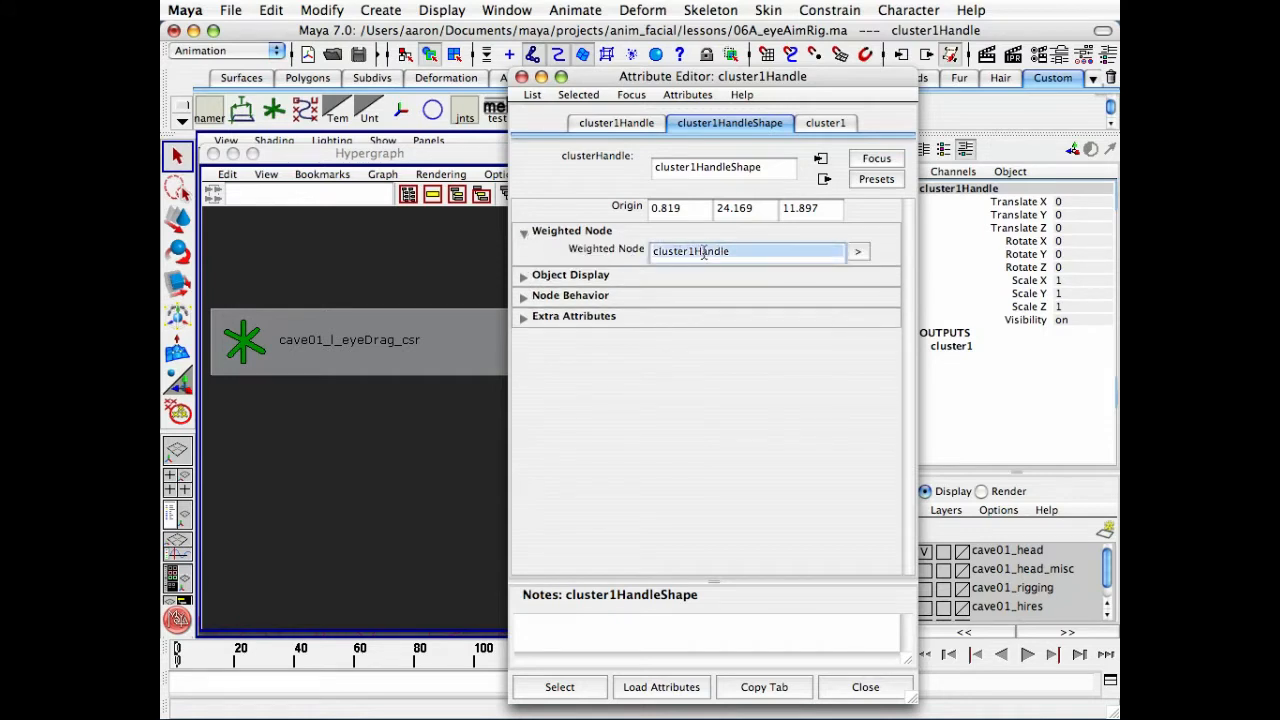
type("cave01_l_eyeDrag_csr")
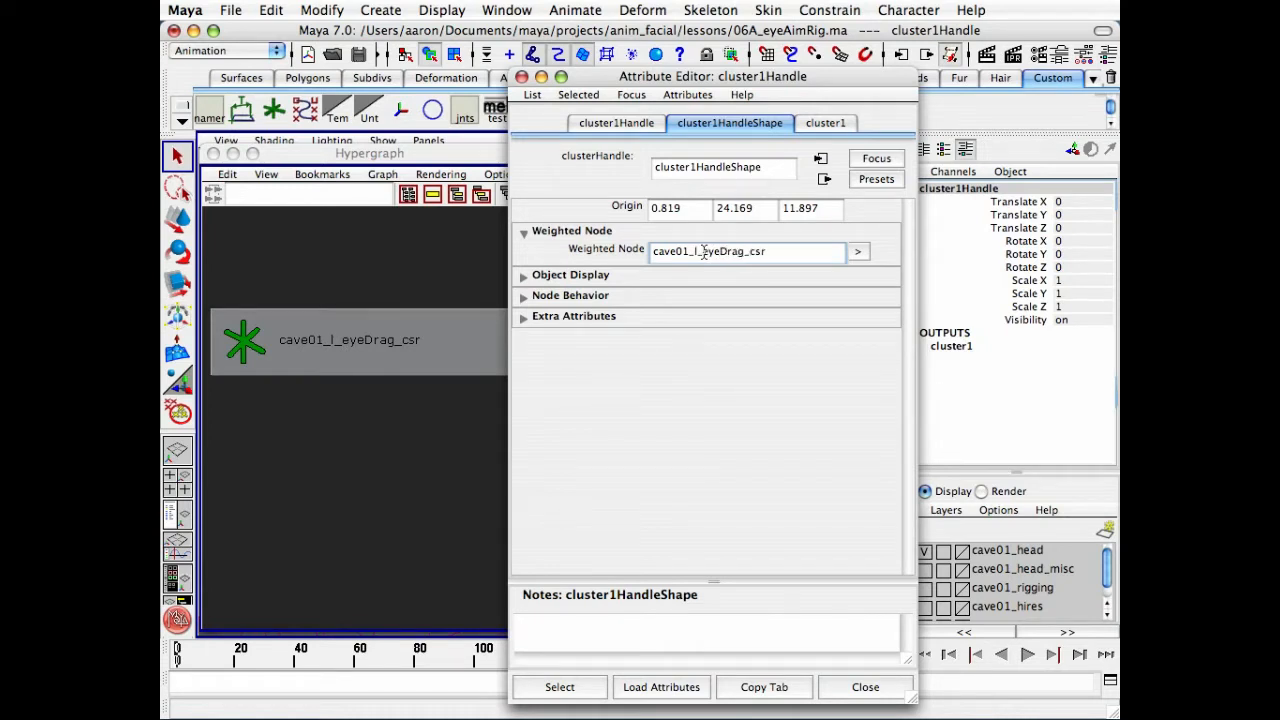
left_click(561, 687)
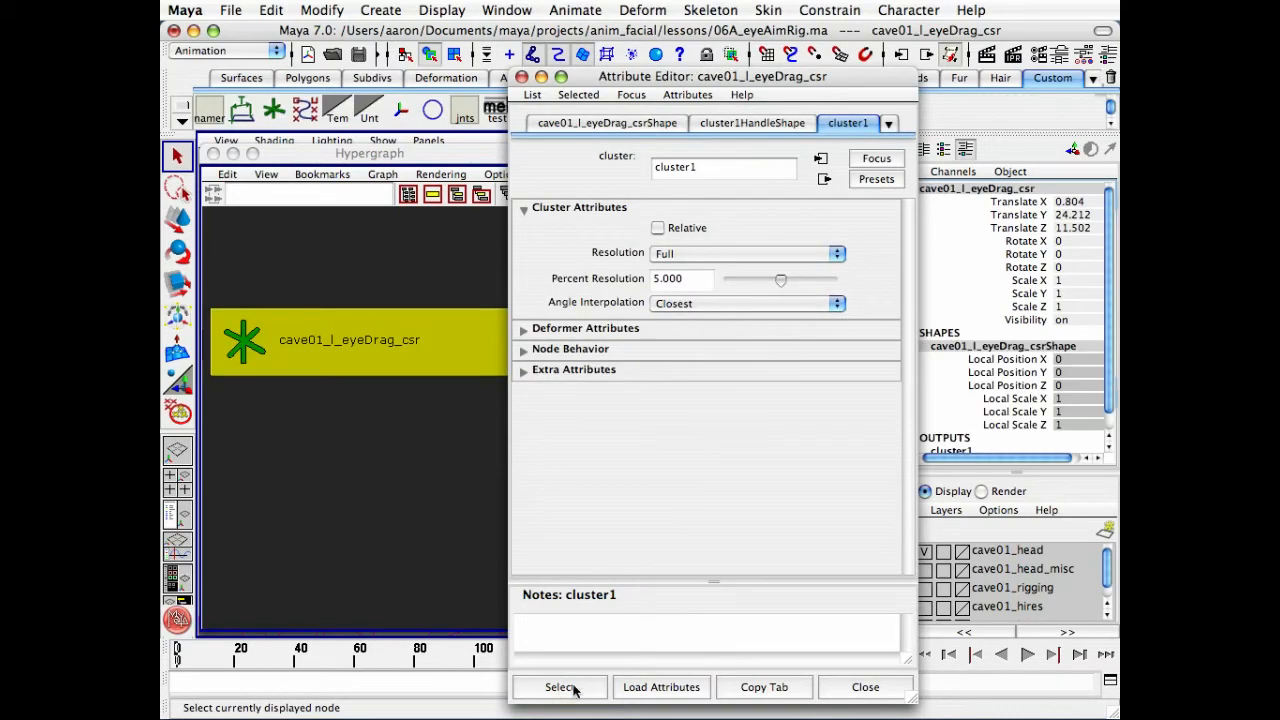
left_click(864, 687)
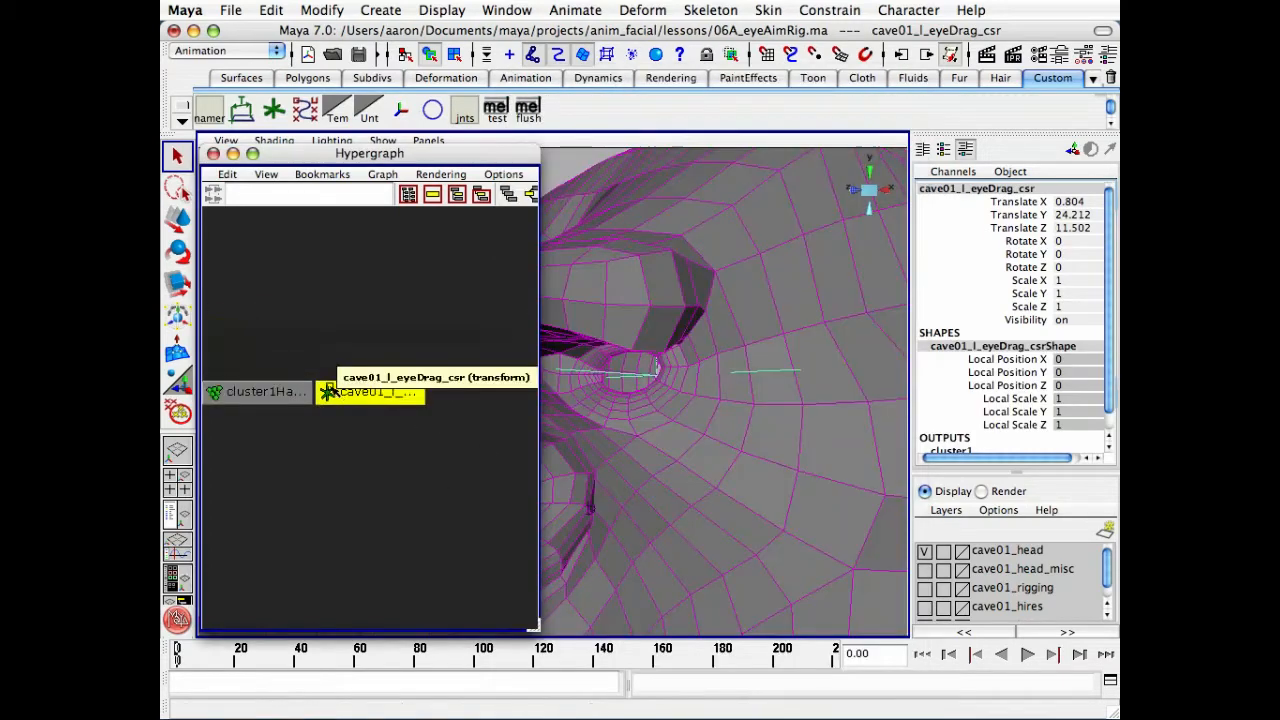
Test the eyelid deformation by rotating cave01_l_eyeDrag_csr at the left eye, and undo the rotation.
left_click(255, 391)
left_click_drag(670, 401, 786, 378, "alt")
key("e")
key("ctrl+z")
left_click(370, 391)
key("ctrl+z")
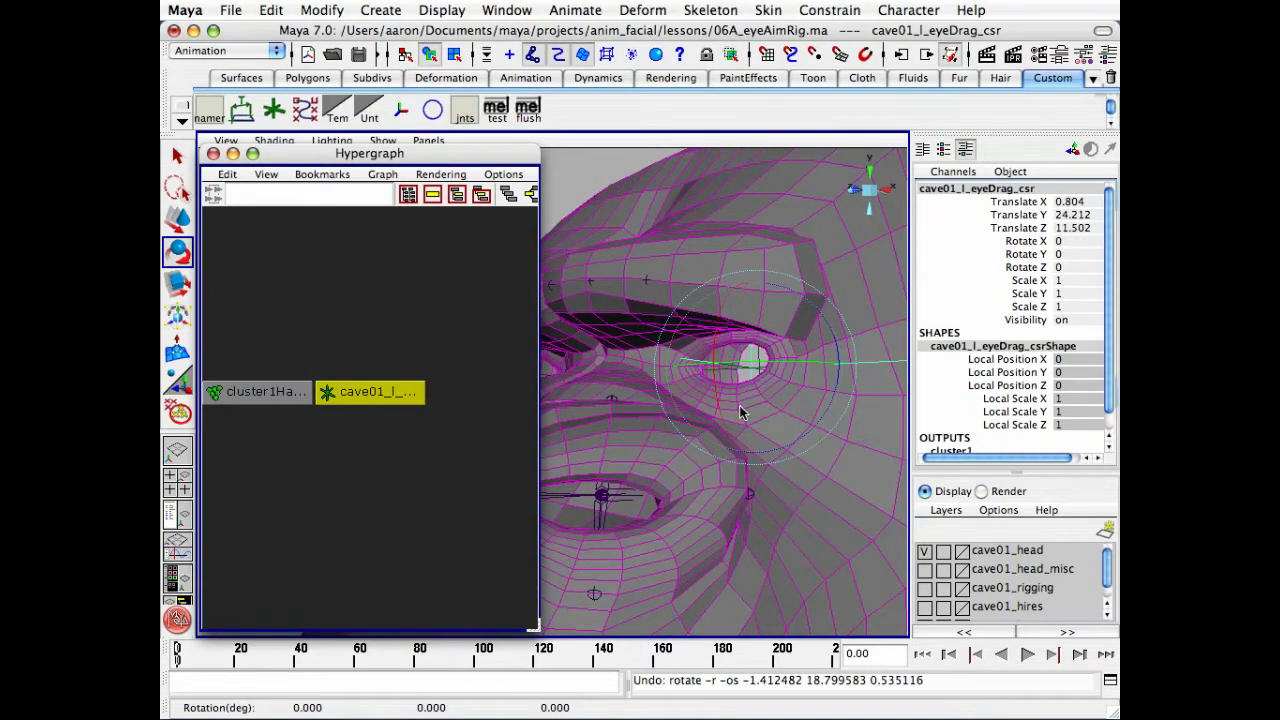
key("q")
right_click_drag(796, 414, 720, 414, "alt")
middle_click_drag(720, 414, 748, 416, "alt")
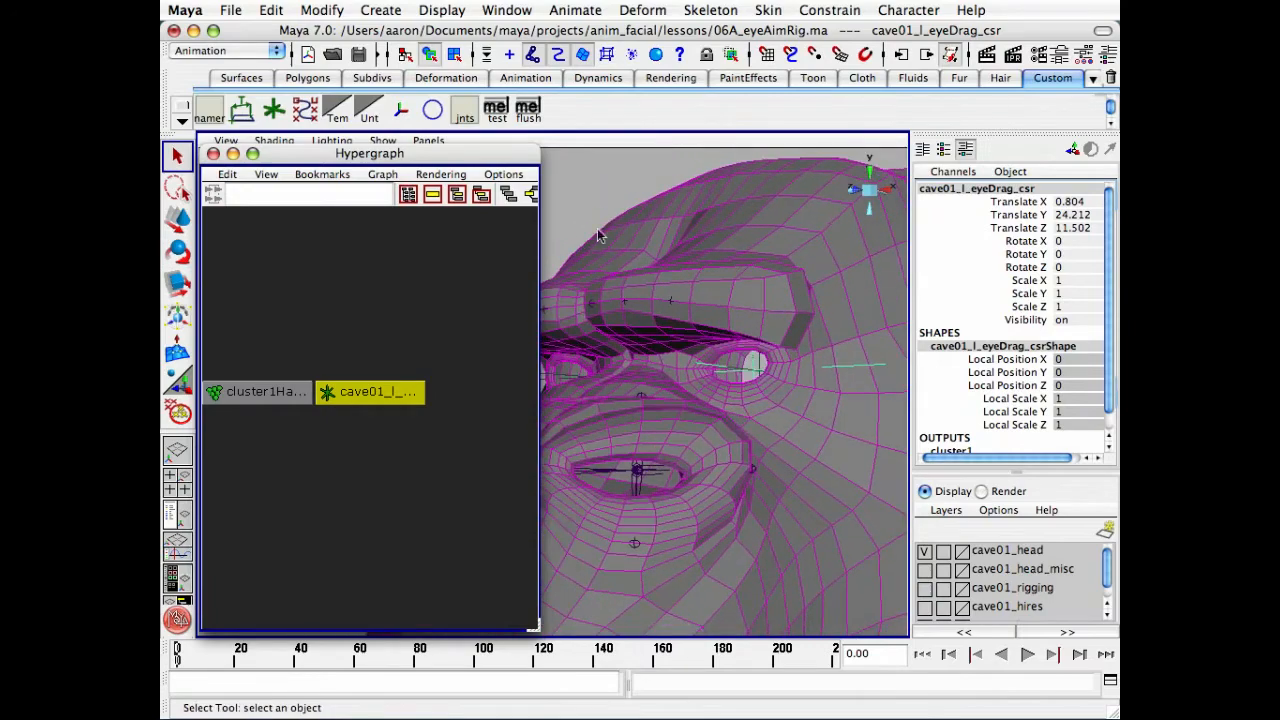
Orient-constrain cave01_l_eyeDrag_csr to the left eye's offset node, cave01_l_eye_off.
left_click(444, 440)
middle_click_drag(392, 426, 423, 430, "alt")
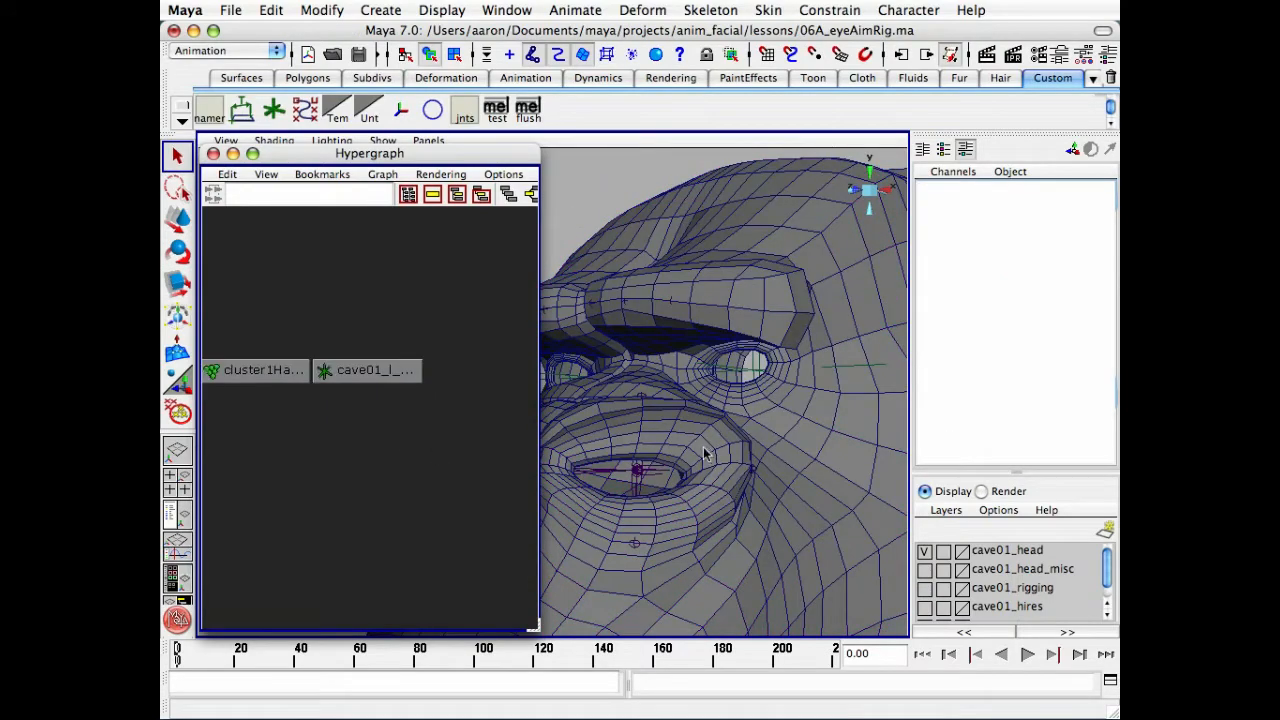
left_click_drag(718, 428, 746, 426, "alt")
left_click_drag(674, 456, 616, 442, "alt")
left_click(368, 370)
key("a")
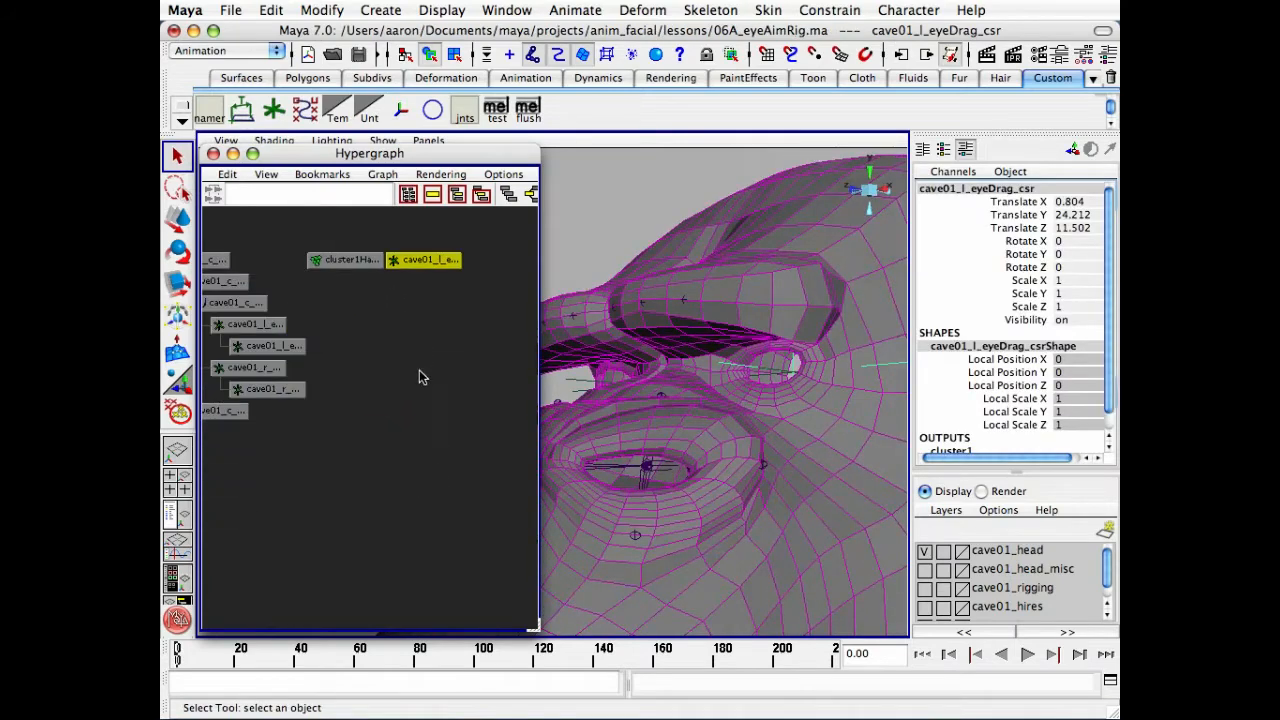
middle_click_drag(333, 450, 386, 371, "alt")
right_click_drag(386, 371, 440, 390, "alt")
middle_click_drag(380, 406, 475, 406, "alt")
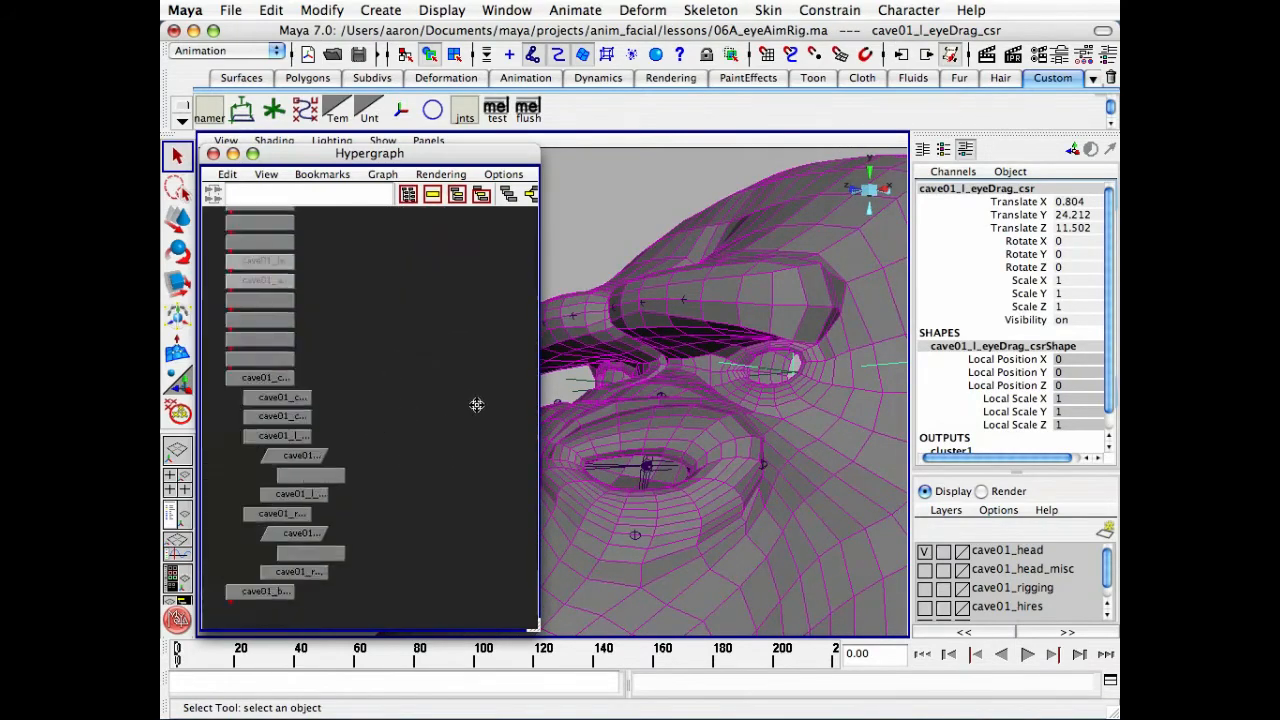
right_click_drag(475, 406, 379, 510, "alt")
left_click(405, 426)
left_click(386, 371)
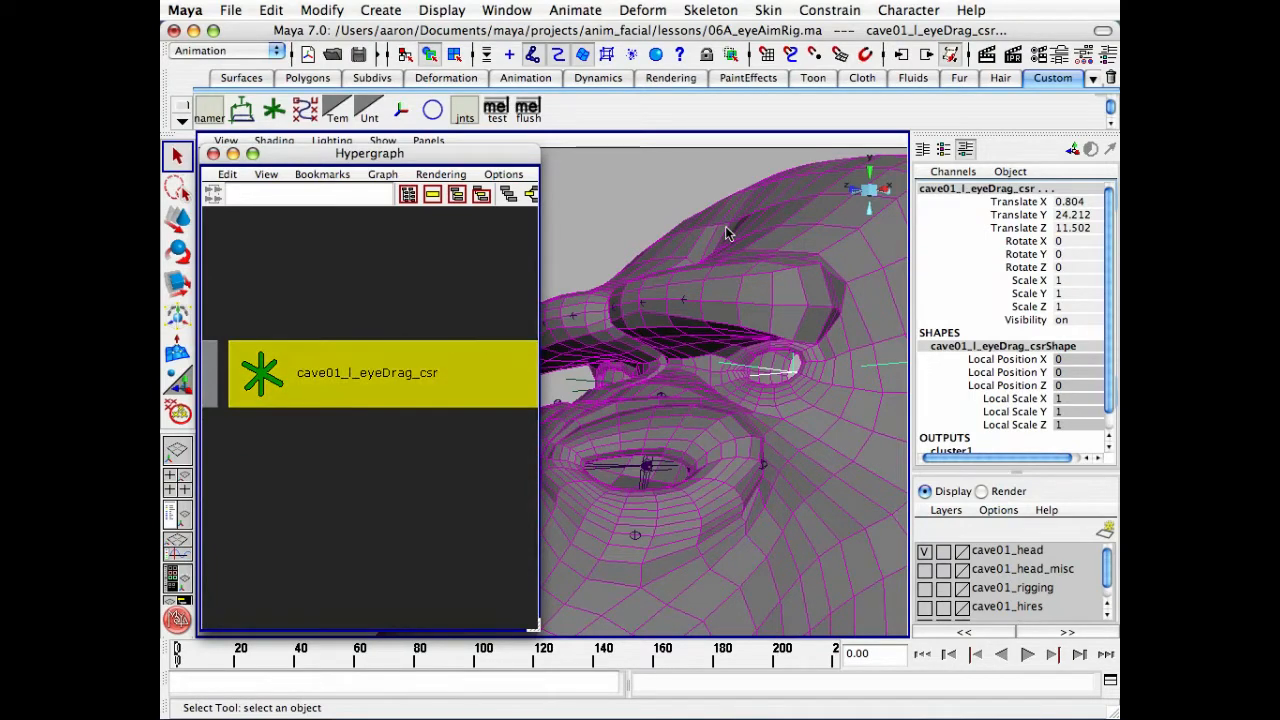
left_click(853, 14)
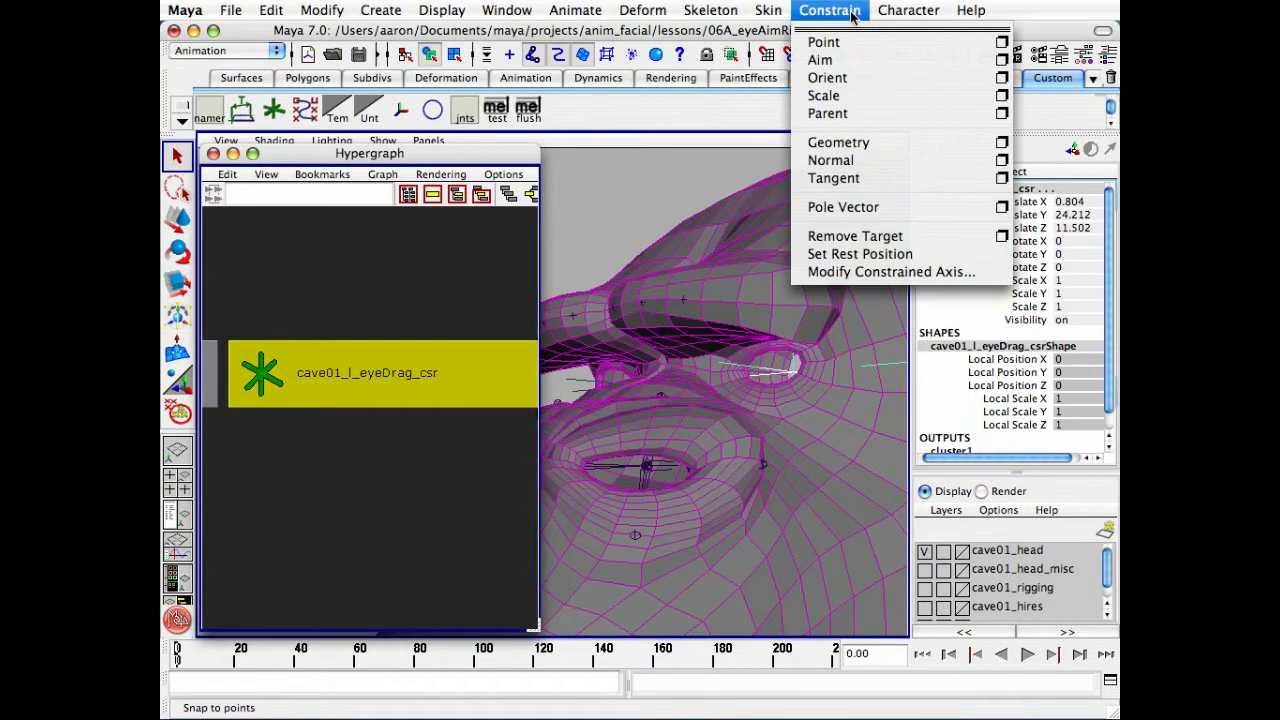
left_click(864, 80)
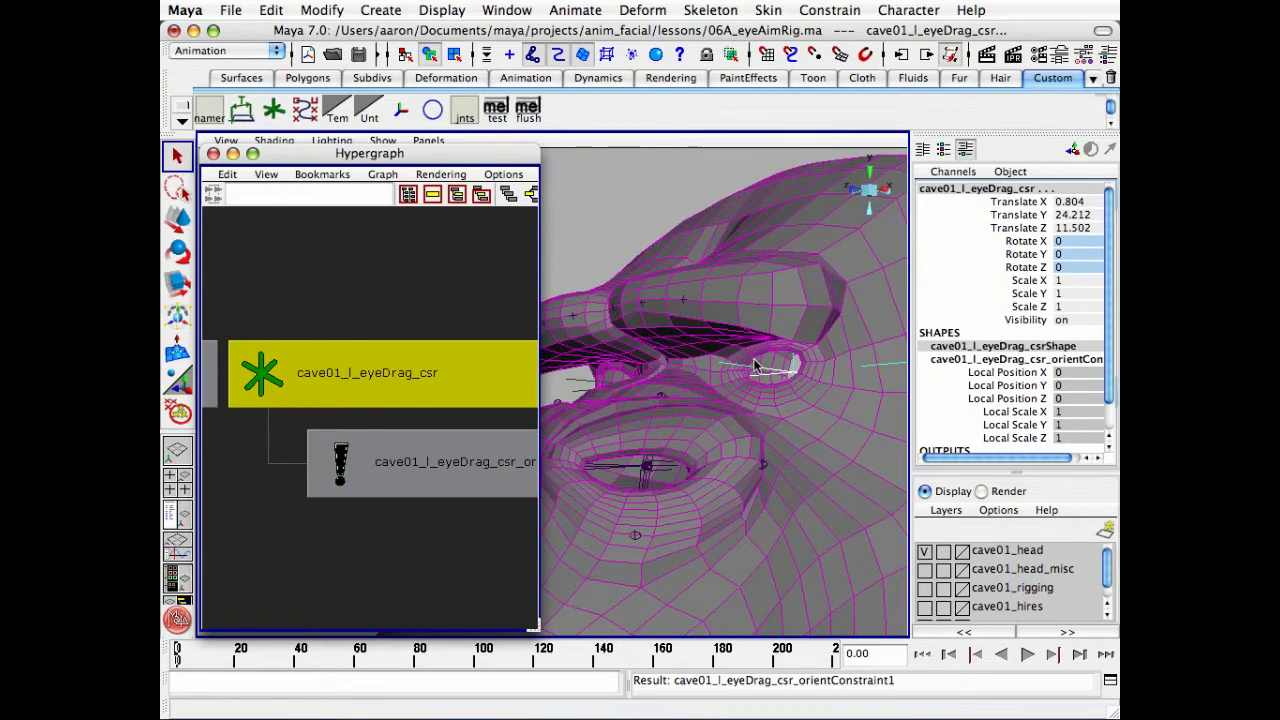
Show the head in wireframe and parent cave01_l_eyeDrag_csr under the cave01_c_head03_jnt joint.
left_click(362, 306)
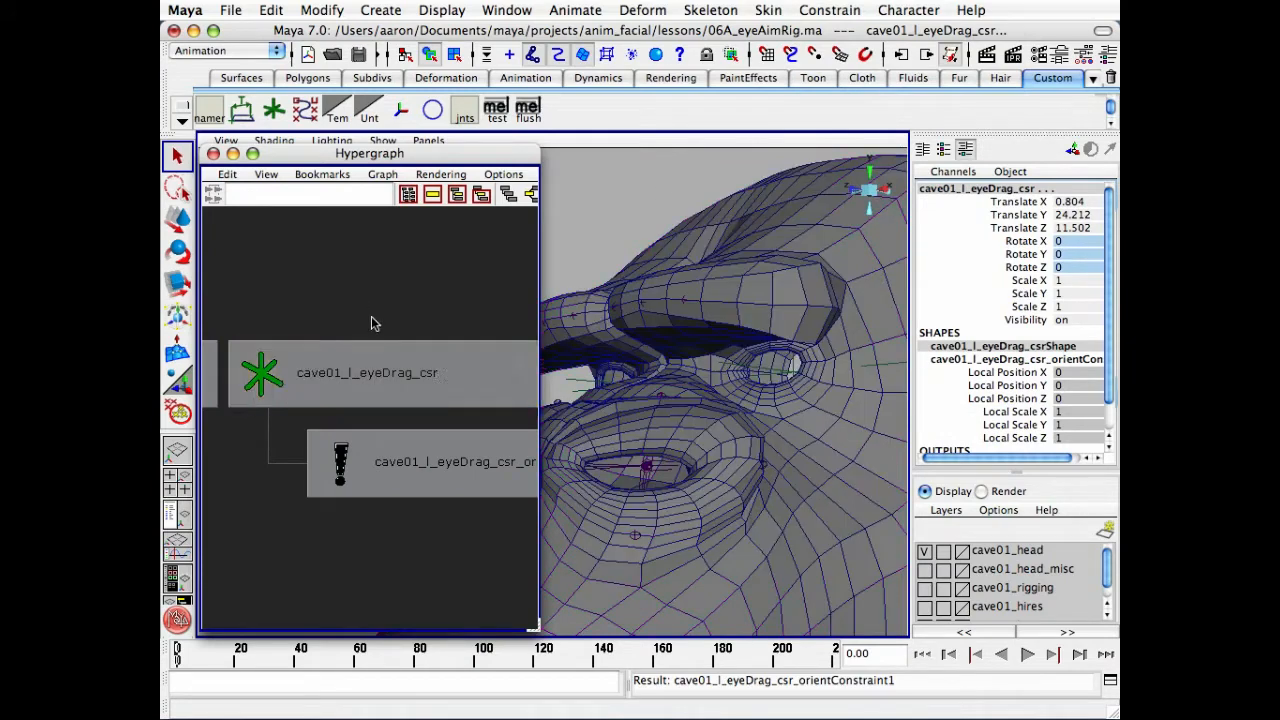
left_click_drag(649, 323, 620, 343, "alt")
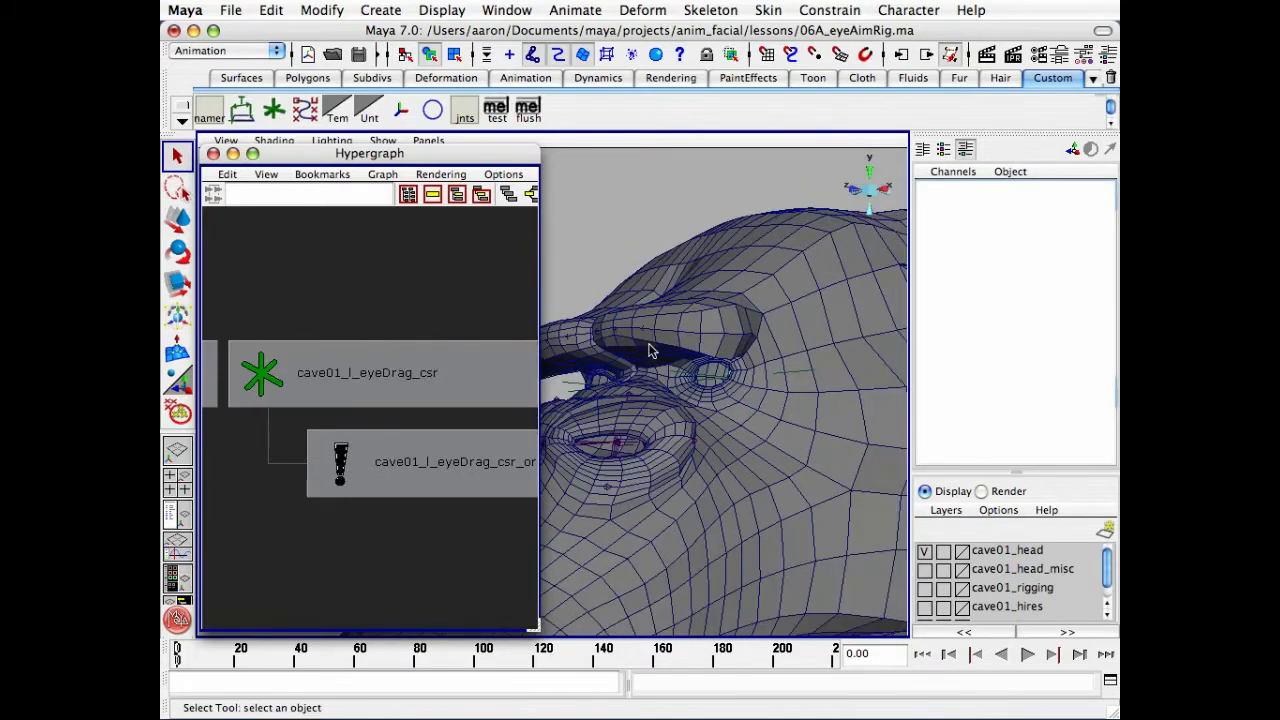
key("4")
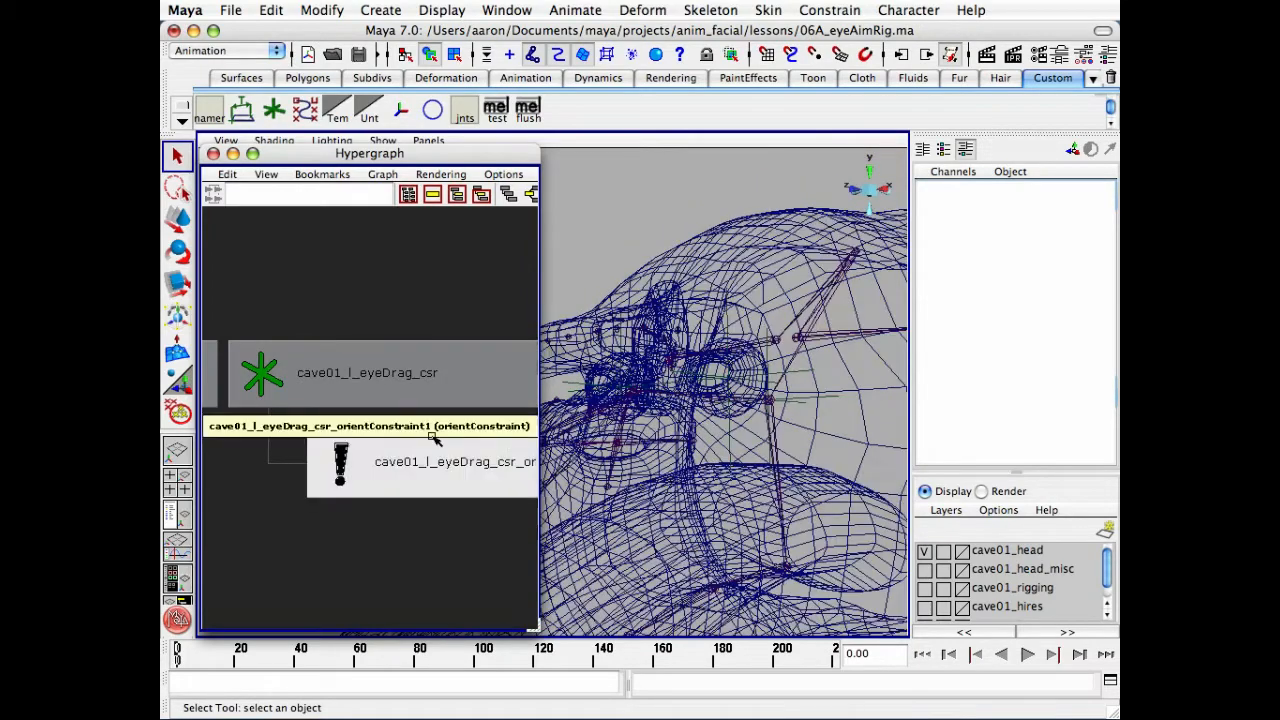
left_click(410, 375)
left_click_drag(725, 389, 695, 418, "alt")
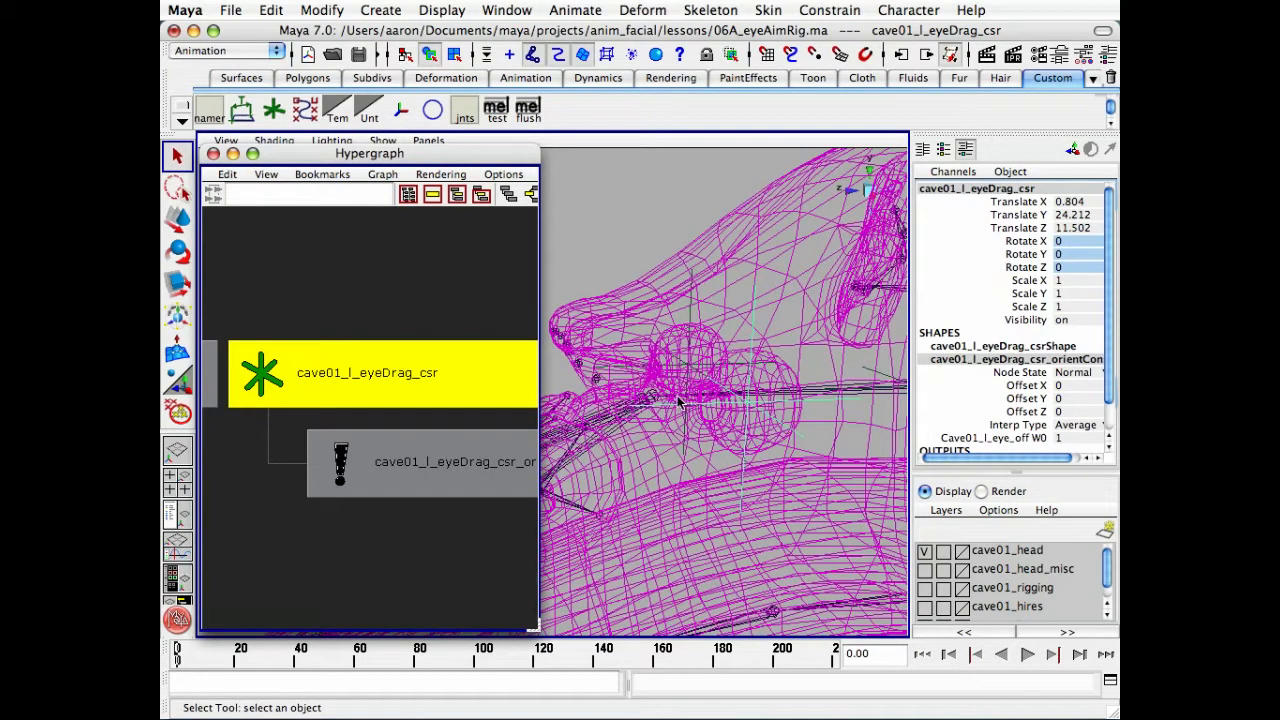
left_click(698, 401)
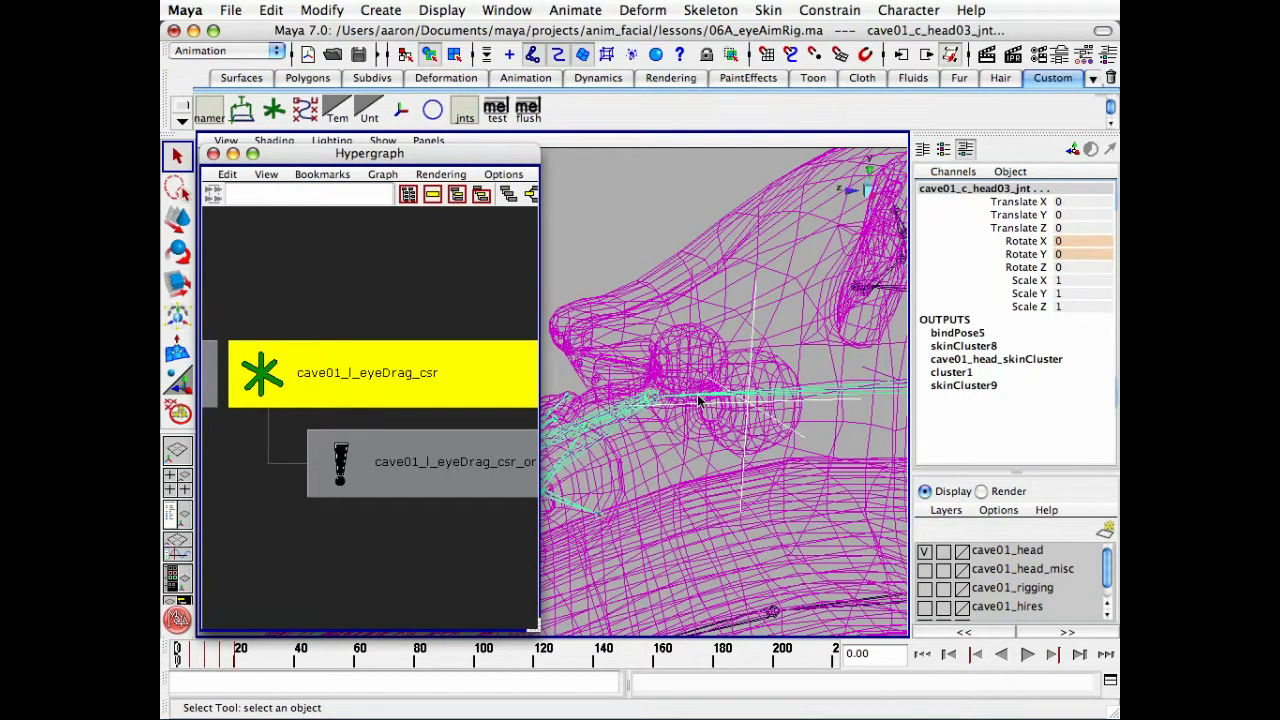
key("p")
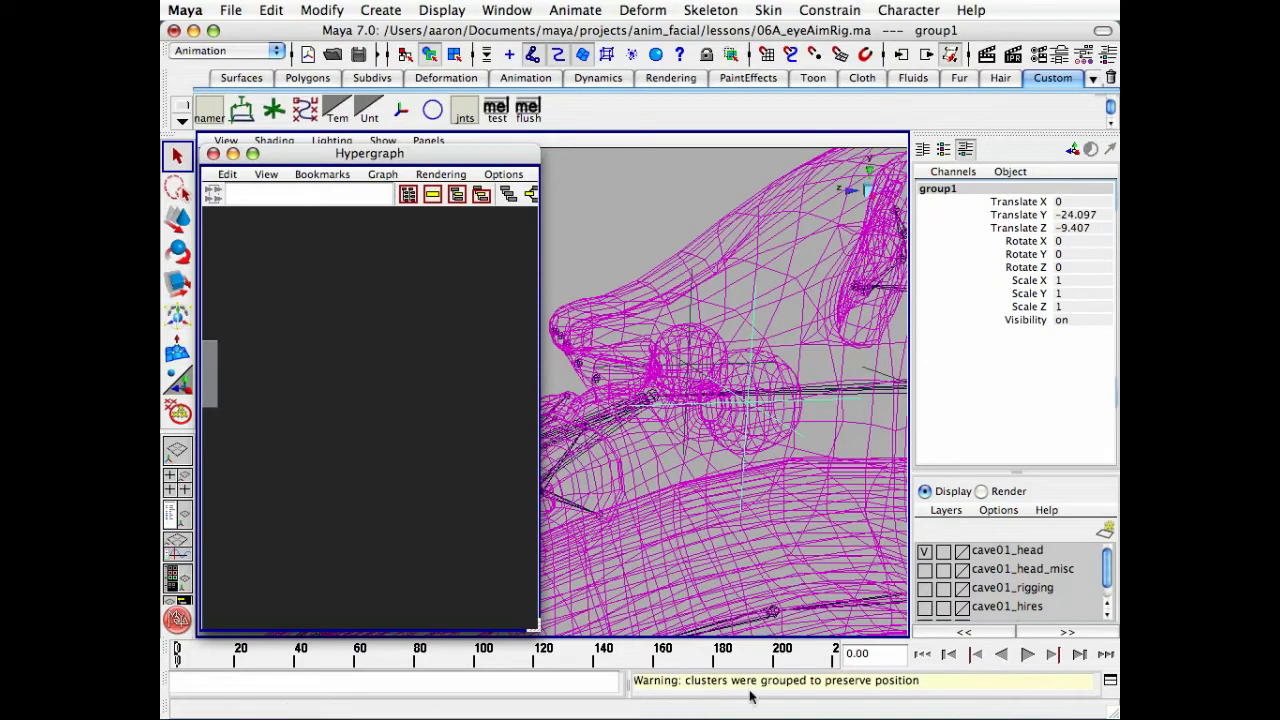
Reopen the Hypergraph and bring the cave01_c_eyeAim_ctl hierarchy with its left and right eye locators into view.
right_click_drag(760, 480, 700, 478, "alt")
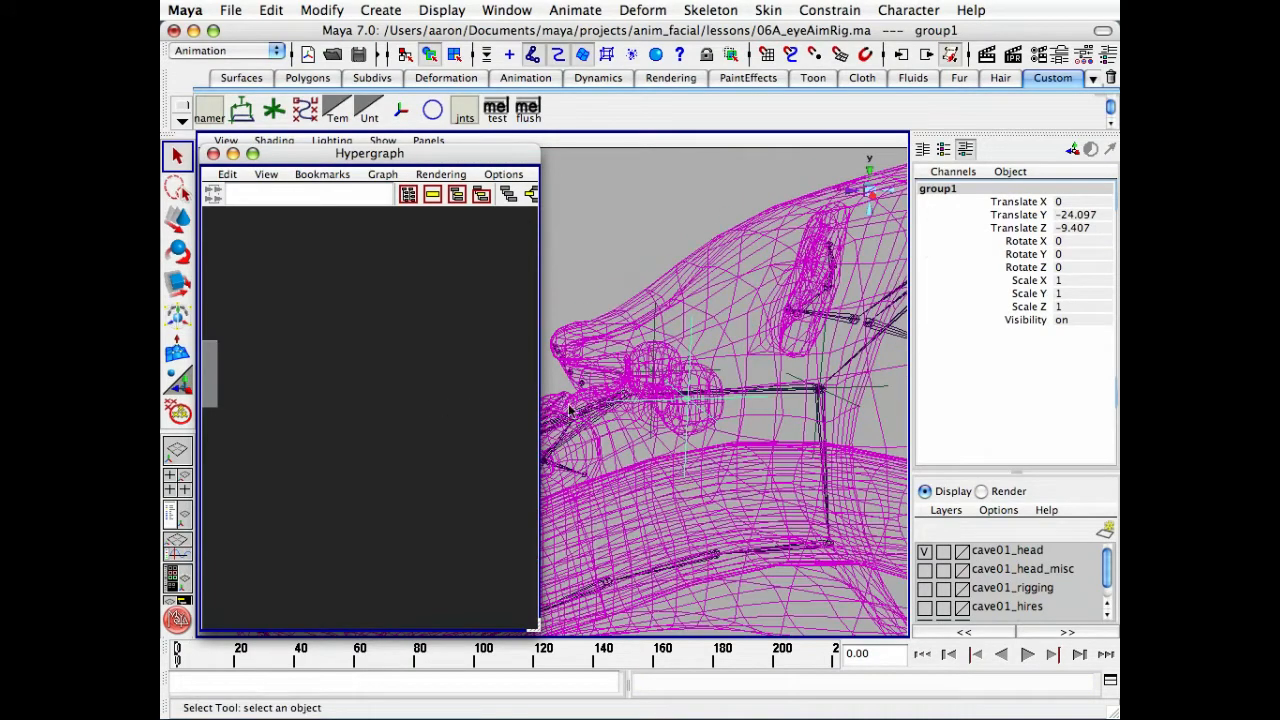
left_click_drag(570, 408, 414, 280, "alt")
left_click(214, 154)
left_click_drag(449, 379, 477, 363, "alt")
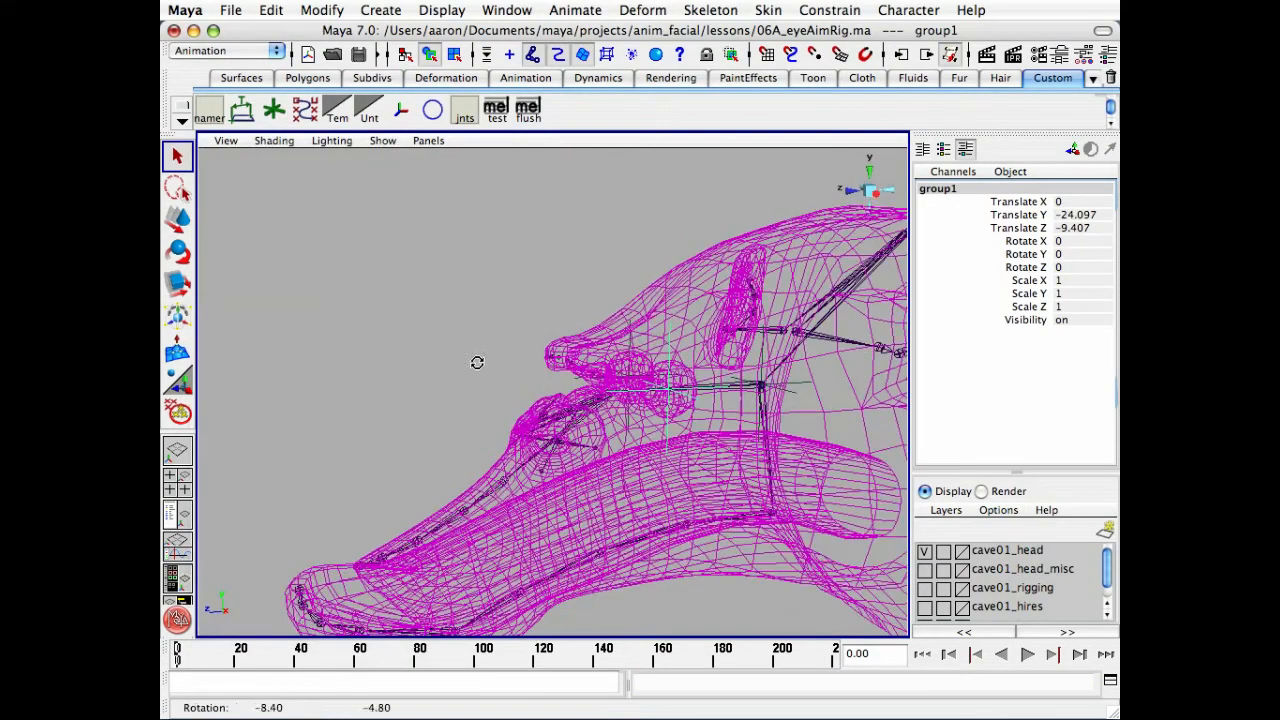
key("h")
middle_click_drag(352, 386, 503, 374, "alt")
middle_click_drag(260, 405, 486, 354, "alt")
right_click_drag(466, 373, 386, 357, "alt")
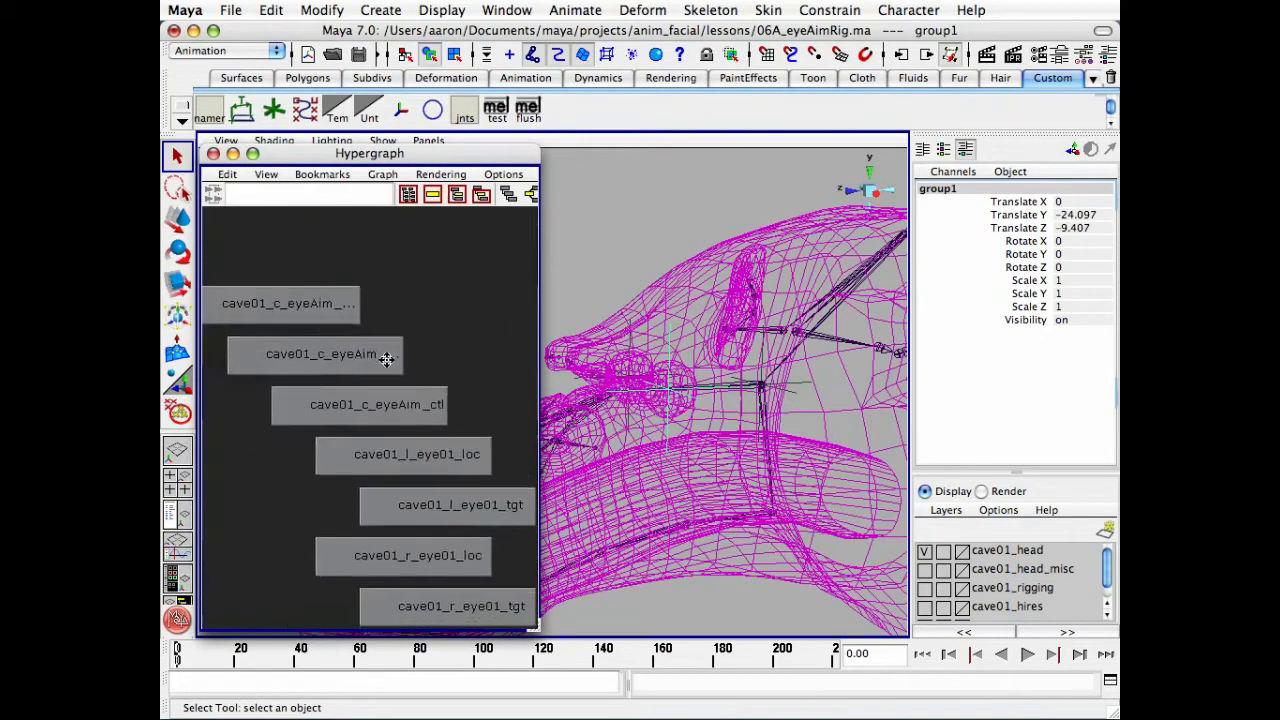
middle_click_drag(386, 357, 378, 286, "alt")
middle_click_drag(446, 374, 419, 343, "alt")
Display the head shaded, narrow the Hypergraph window, make the cave01_head_misc layer visible and clear the selection.
key("5")
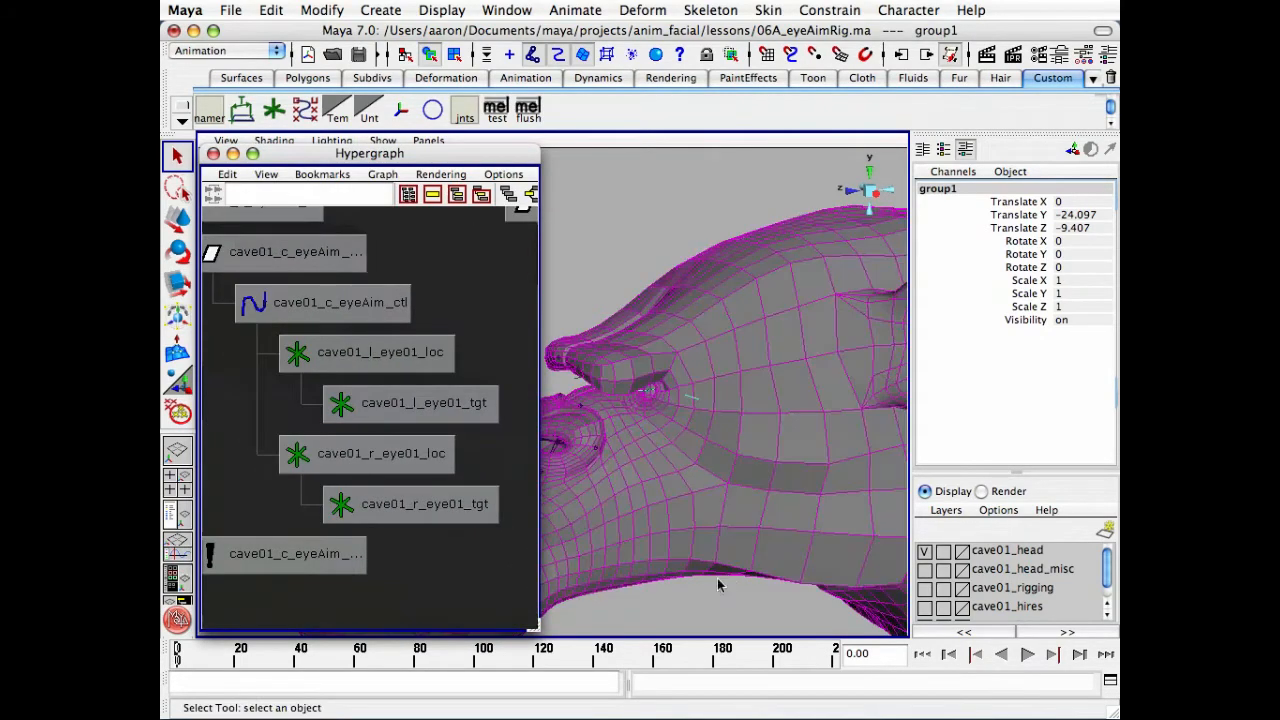
left_click_drag(533, 630, 437, 637)
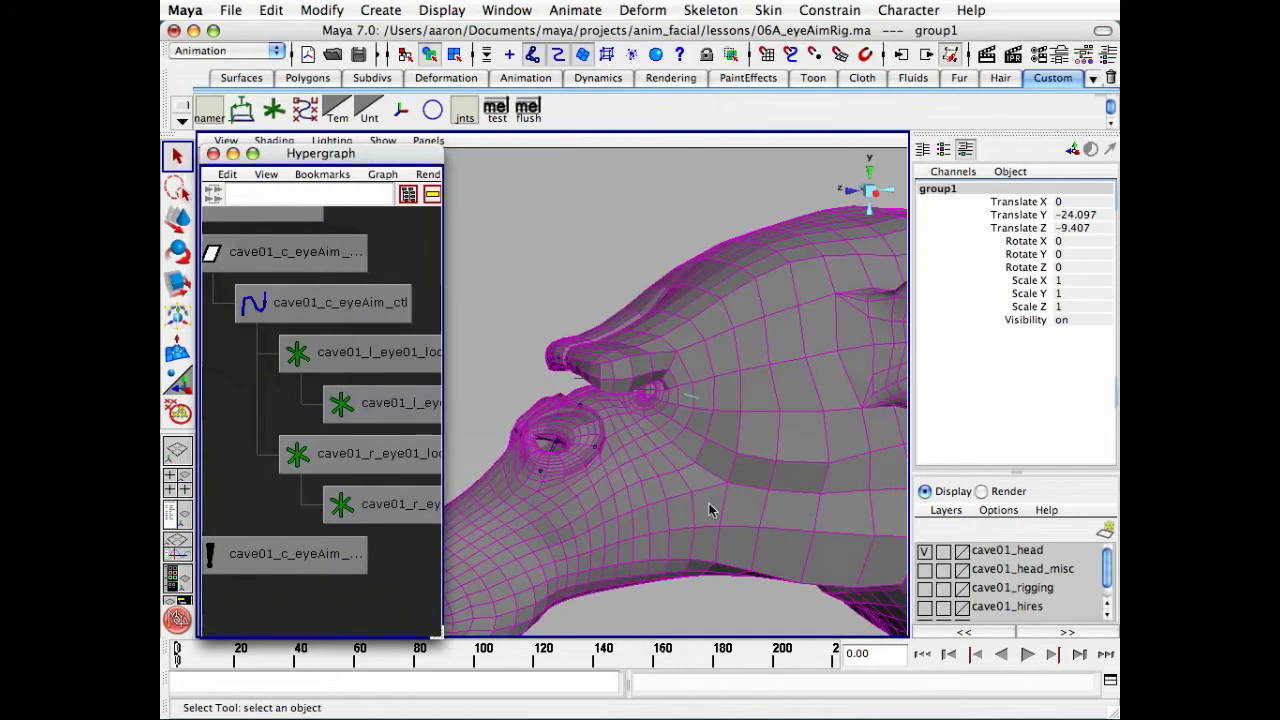
mouse_move(738, 502)
left_mouse_down("alt")
mouse_move(700, 495)
mouse_move(726, 485)
left_mouse_up("alt")
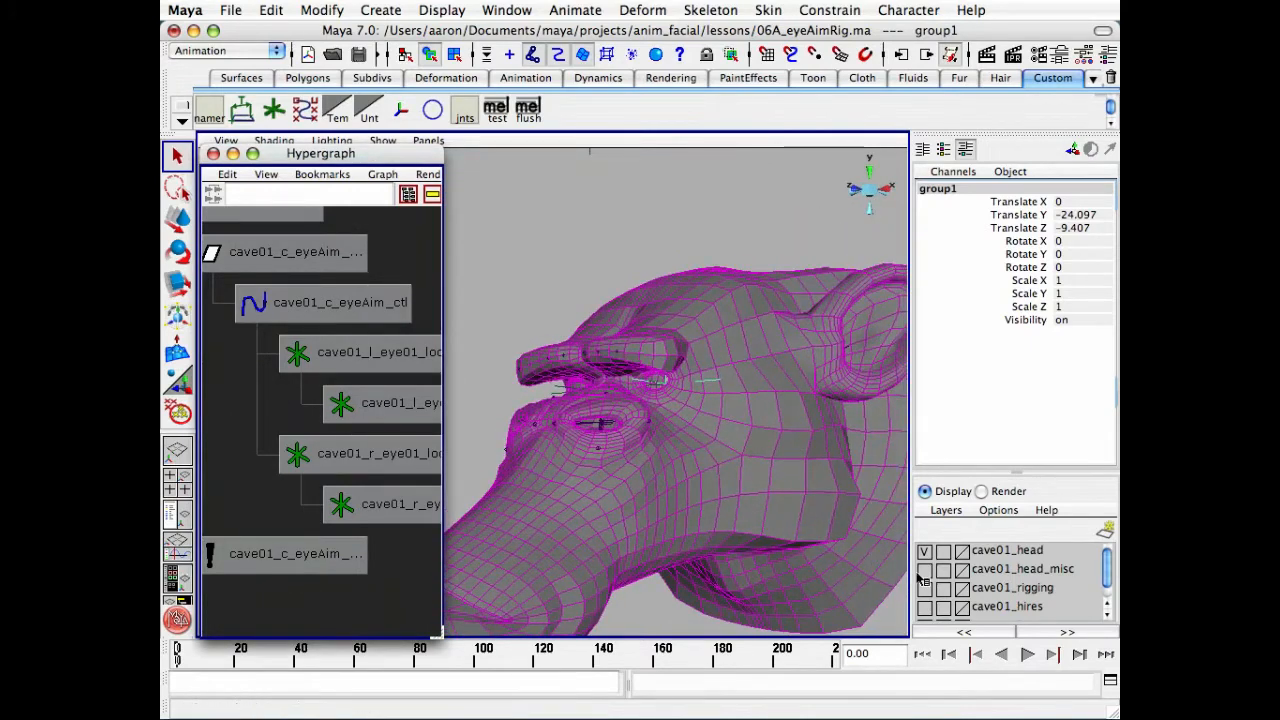
left_click(924, 569)
left_click(665, 621)
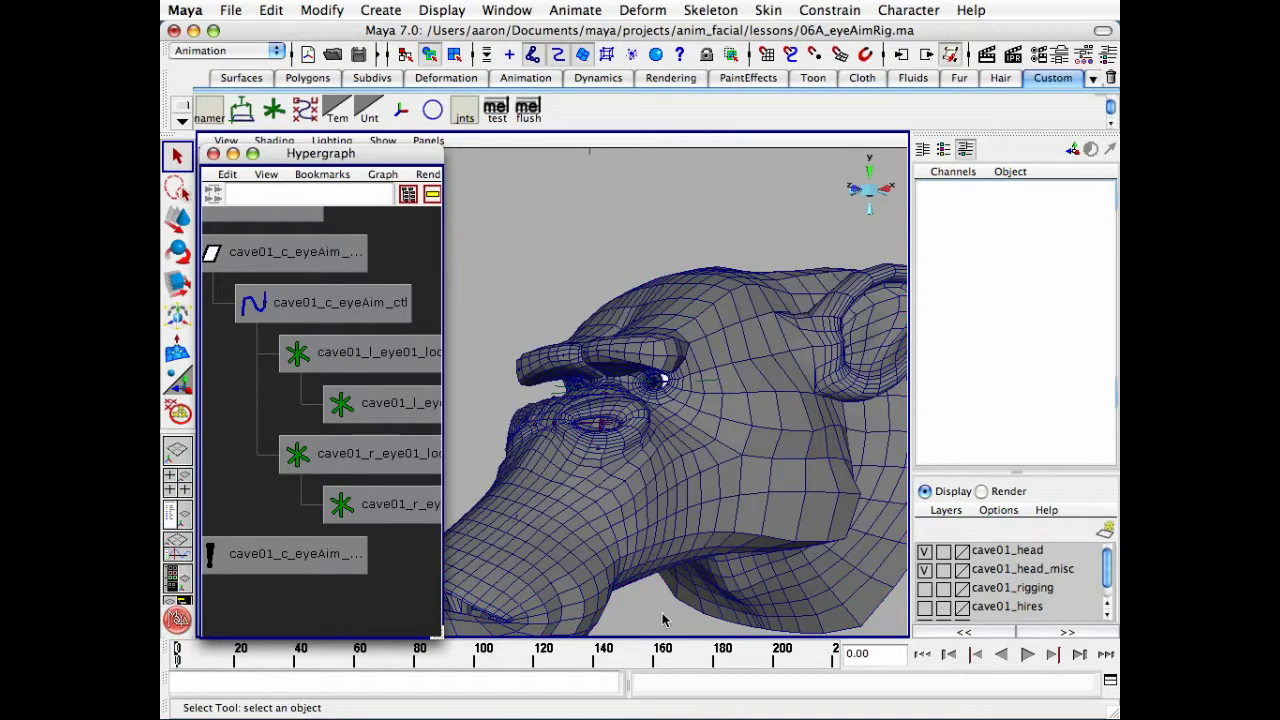
Scrub to frame 9, examine the eyelid deformation on the moved head from several angles, and return to frame 0.
left_click_drag(186, 661, 204, 662)
middle_click_drag(590, 430, 660, 462, "alt")
left_click_drag(660, 462, 631, 449, "alt")
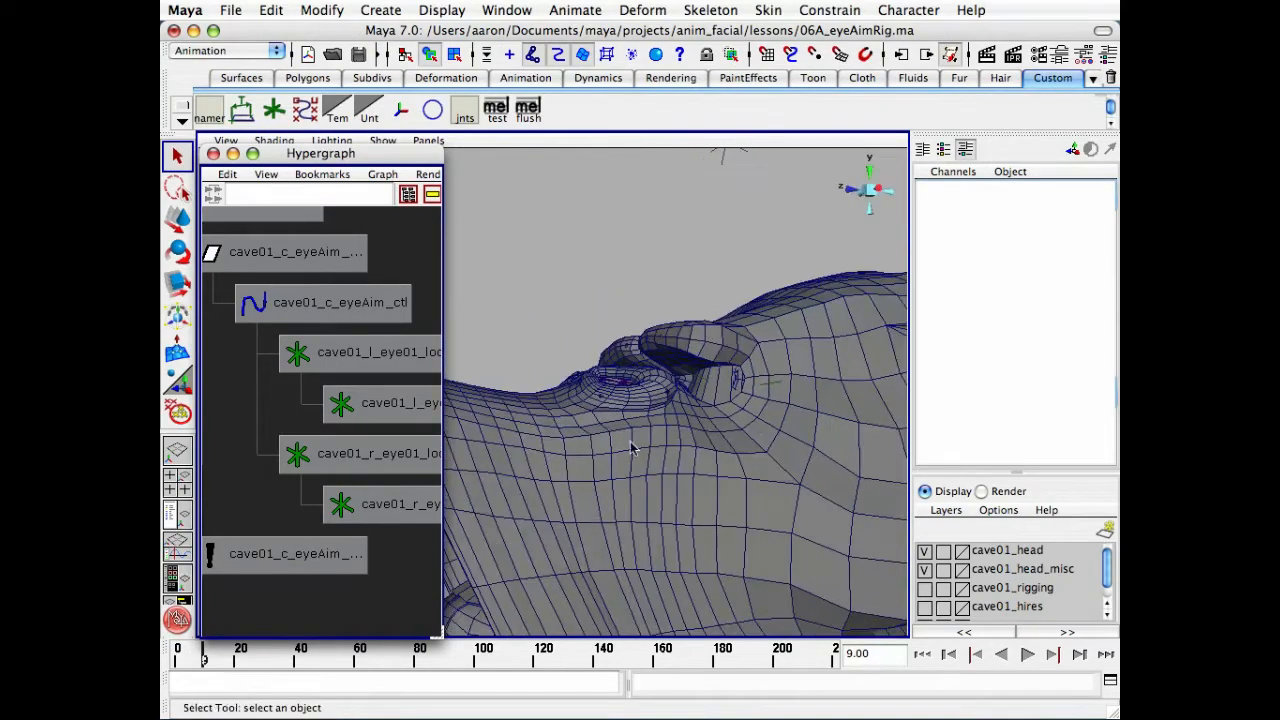
middle_click_drag(631, 449, 594, 466, "alt")
left_click_drag(594, 466, 645, 431, "alt")
right_click_drag(645, 431, 650, 460, "alt")
left_click_drag(650, 460, 585, 450, "alt")
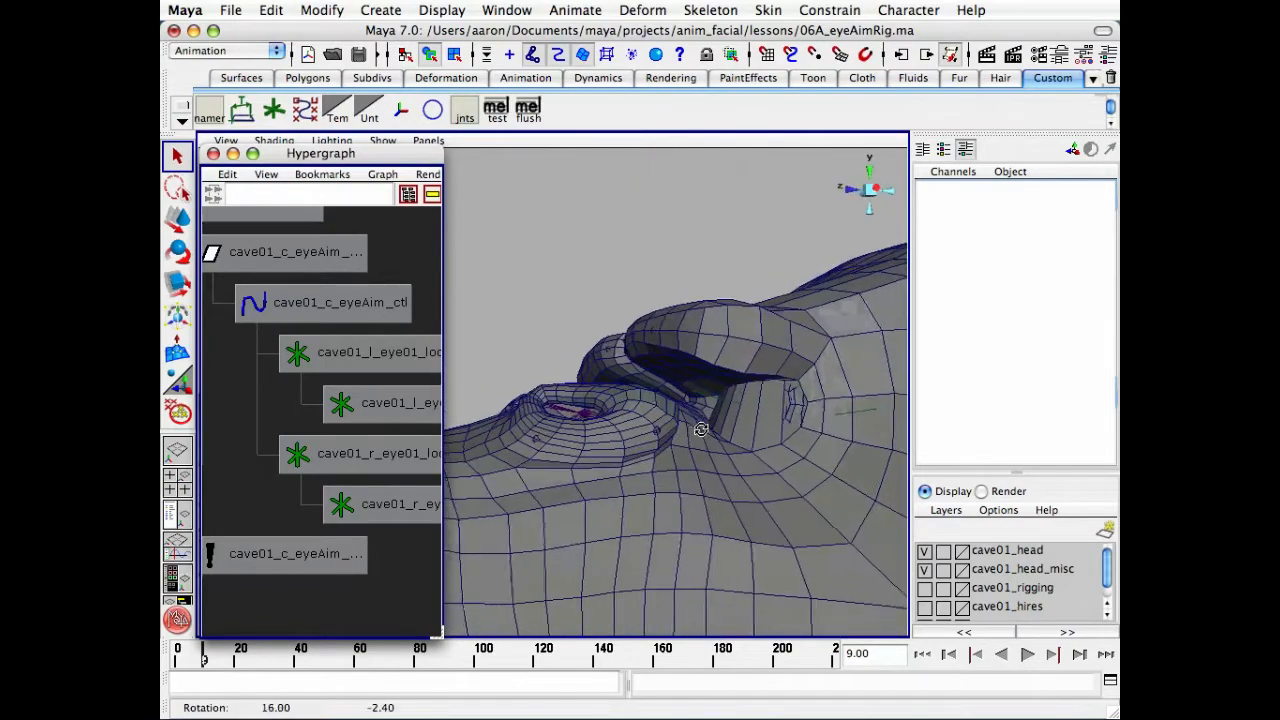
key("alt+v")
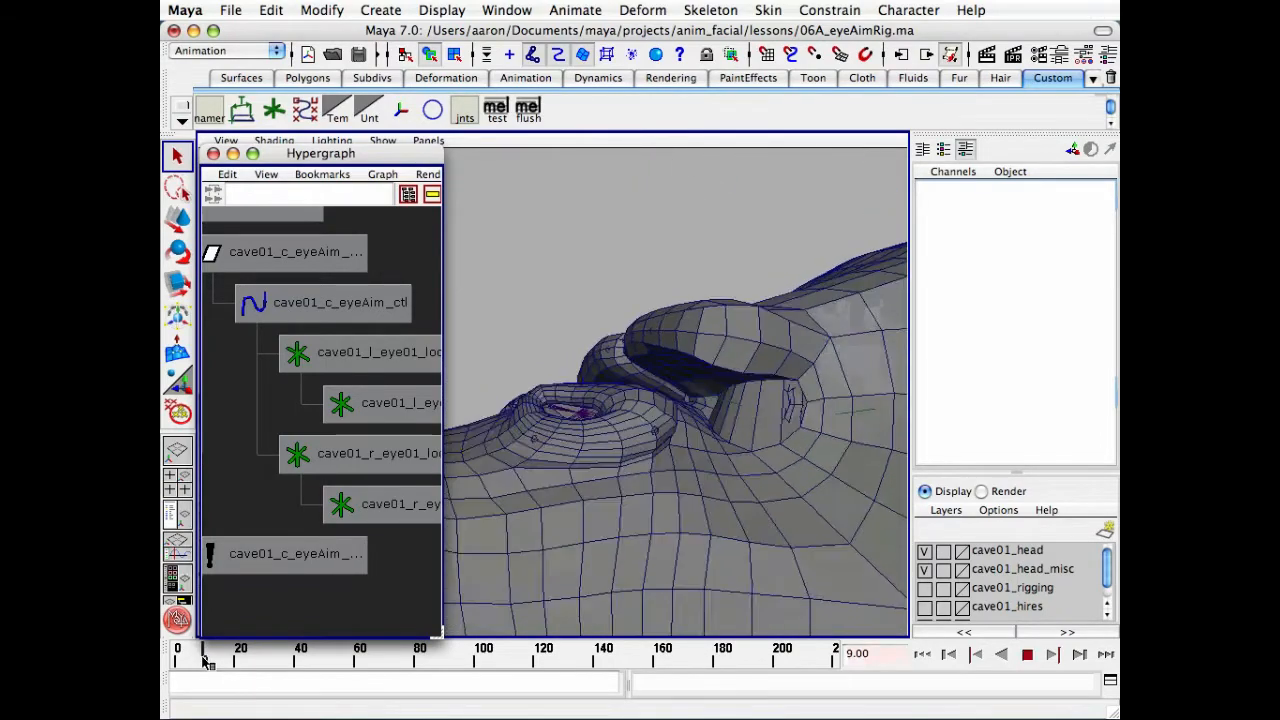
left_click_drag(195, 660, 176, 660)
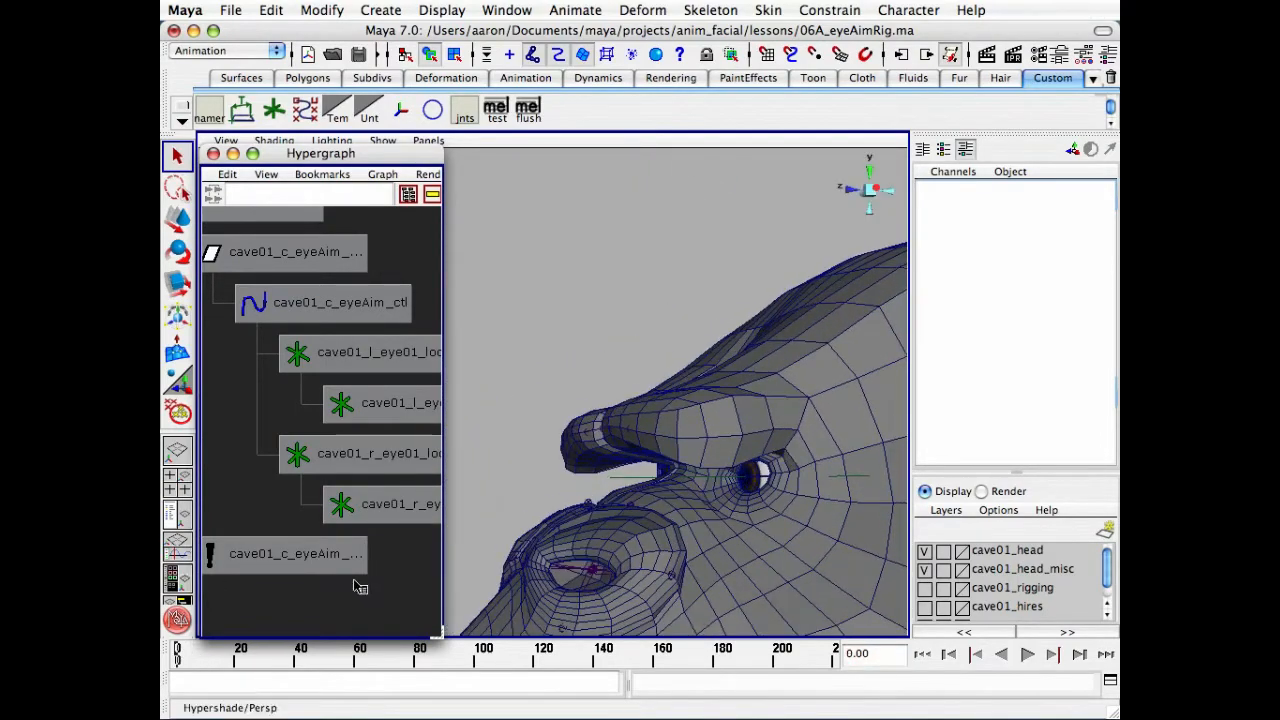
Clear the selection and restrict object selection to miscellaneous objects, with joints, curves and surfaces excluded.
left_click_drag(580, 463, 530, 385, "alt")
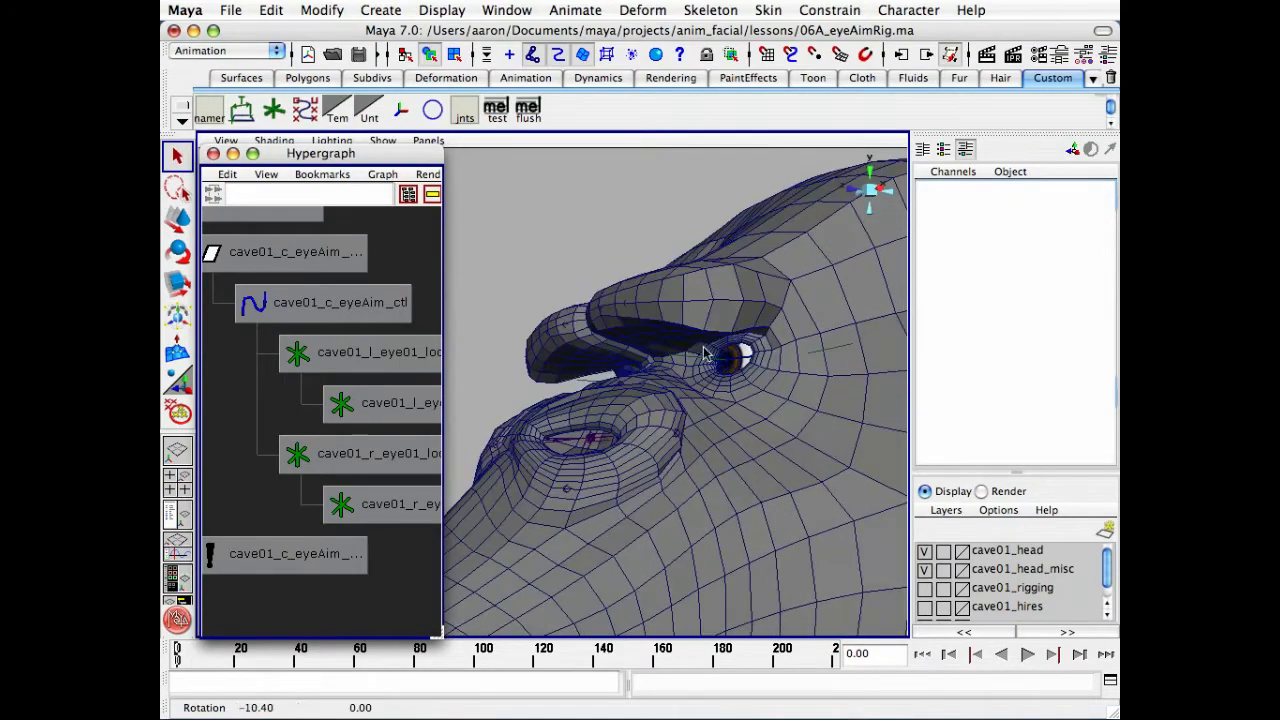
mouse_move(612, 385)
left_mouse_down("alt")
mouse_move(636, 388)
mouse_move(530, 385)
left_mouse_up("alt")
left_click(640, 391)
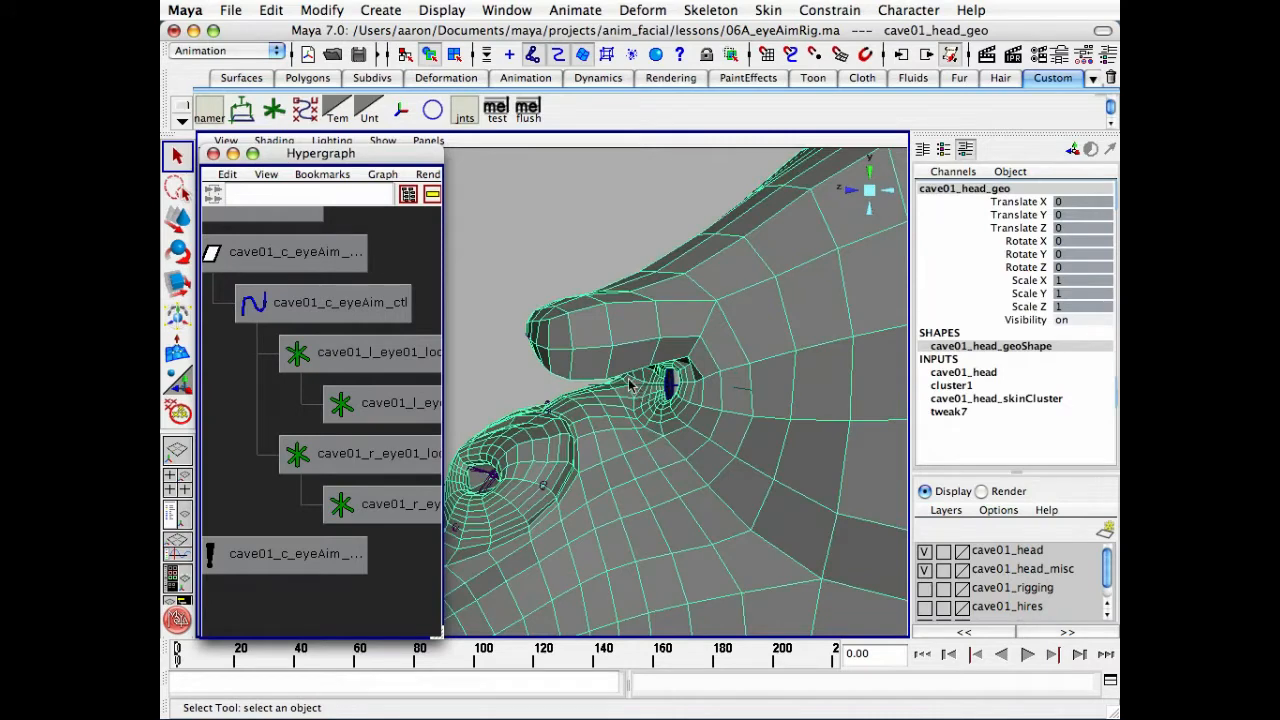
left_click(547, 243)
left_click(532, 56)
left_click(557, 56)
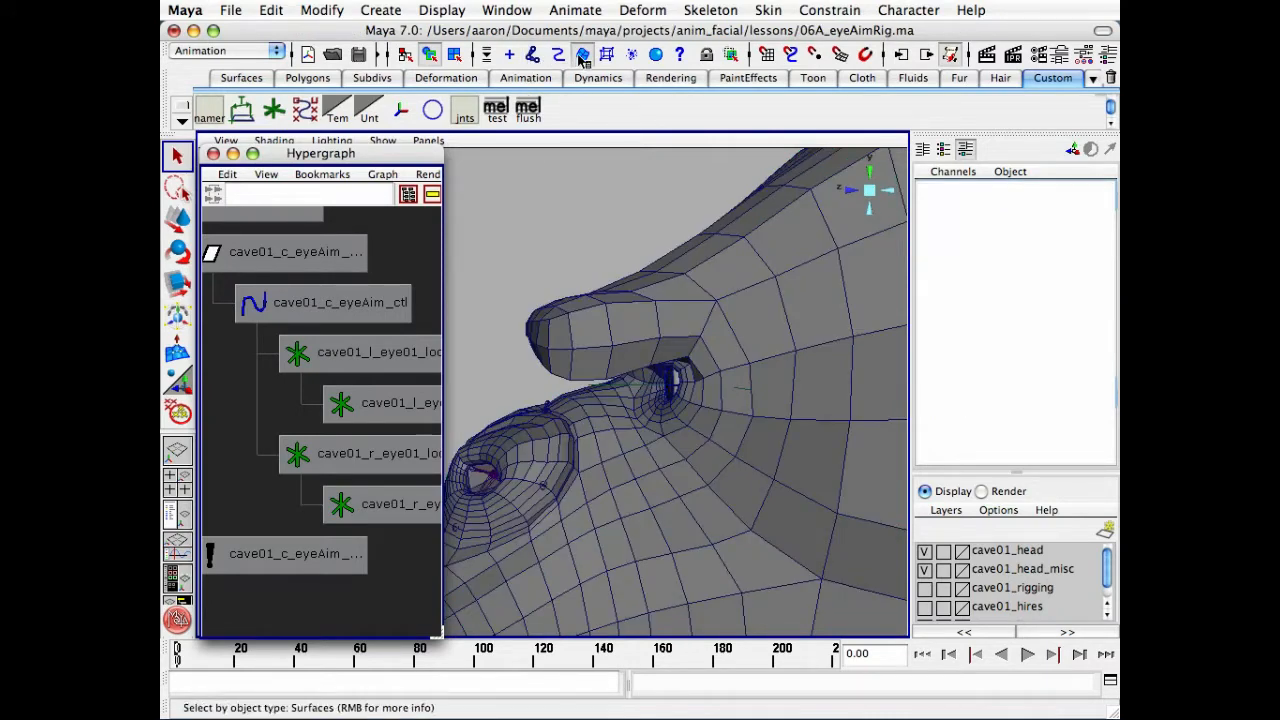
left_click(581, 56)
left_click(678, 56)
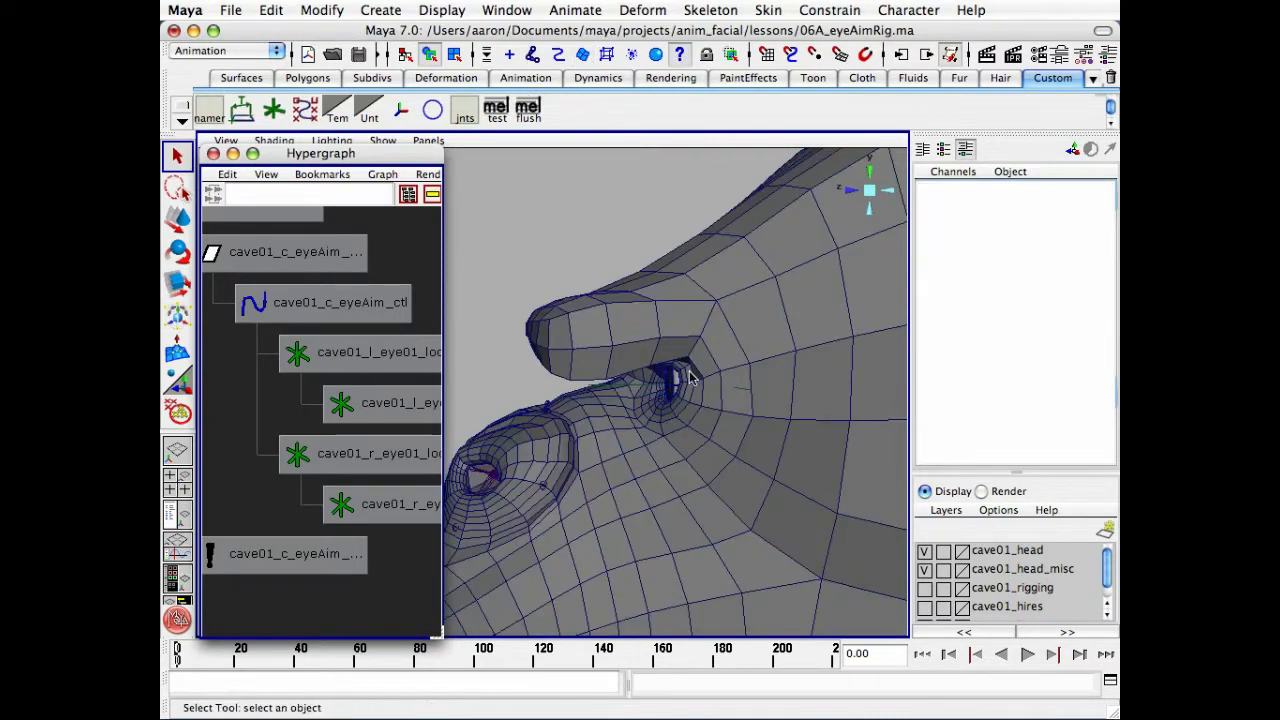
Select the cave01_l_eyeDrag_csr locator, turn on Relative for cluster1, and close the Attribute Editor.
left_click(745, 396)
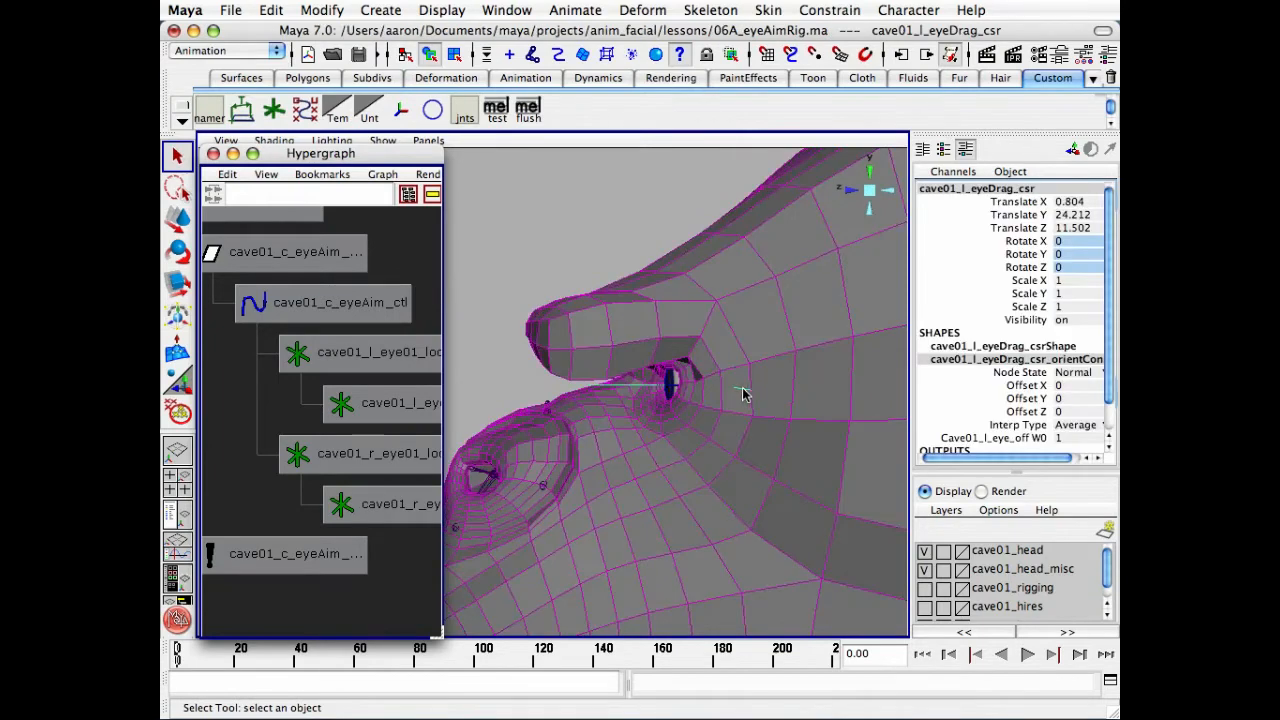
key("ctrl+a")
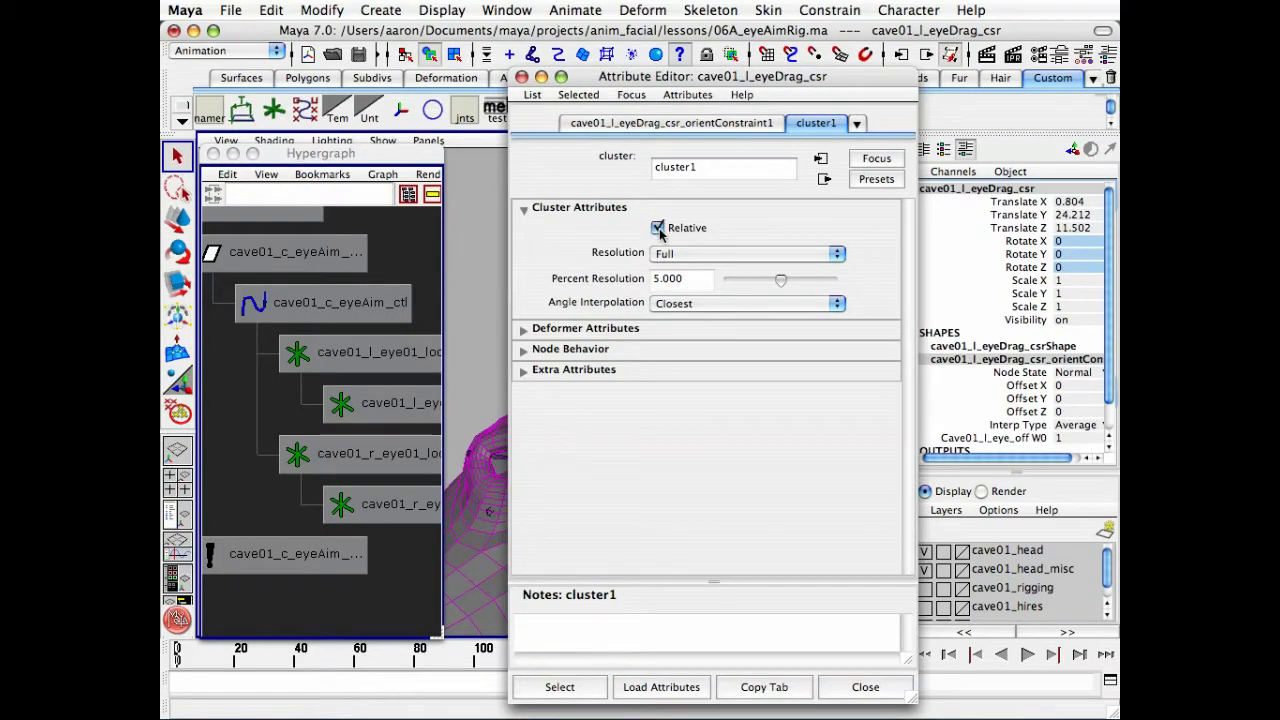
left_click(866, 687)
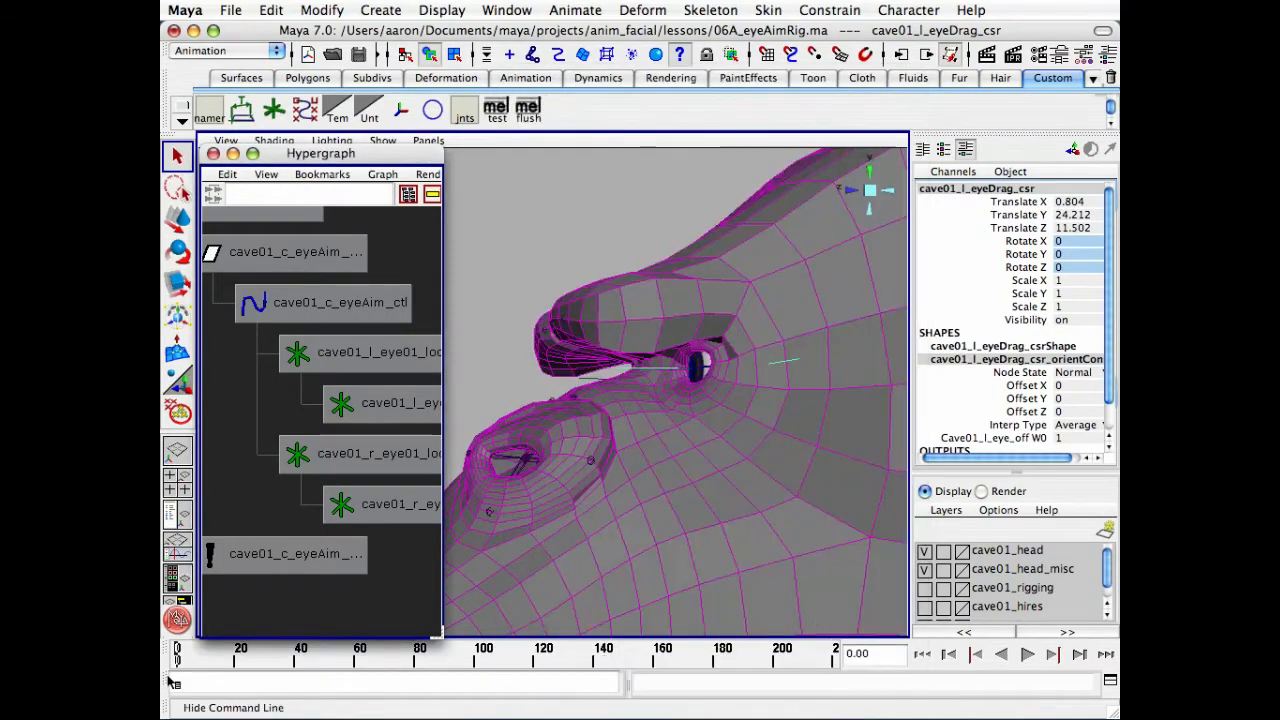
Scrub the animation to frames 11 and 84 and examine how the left eyelid follows the moving head.
left_click_drag(180, 670, 211, 668)
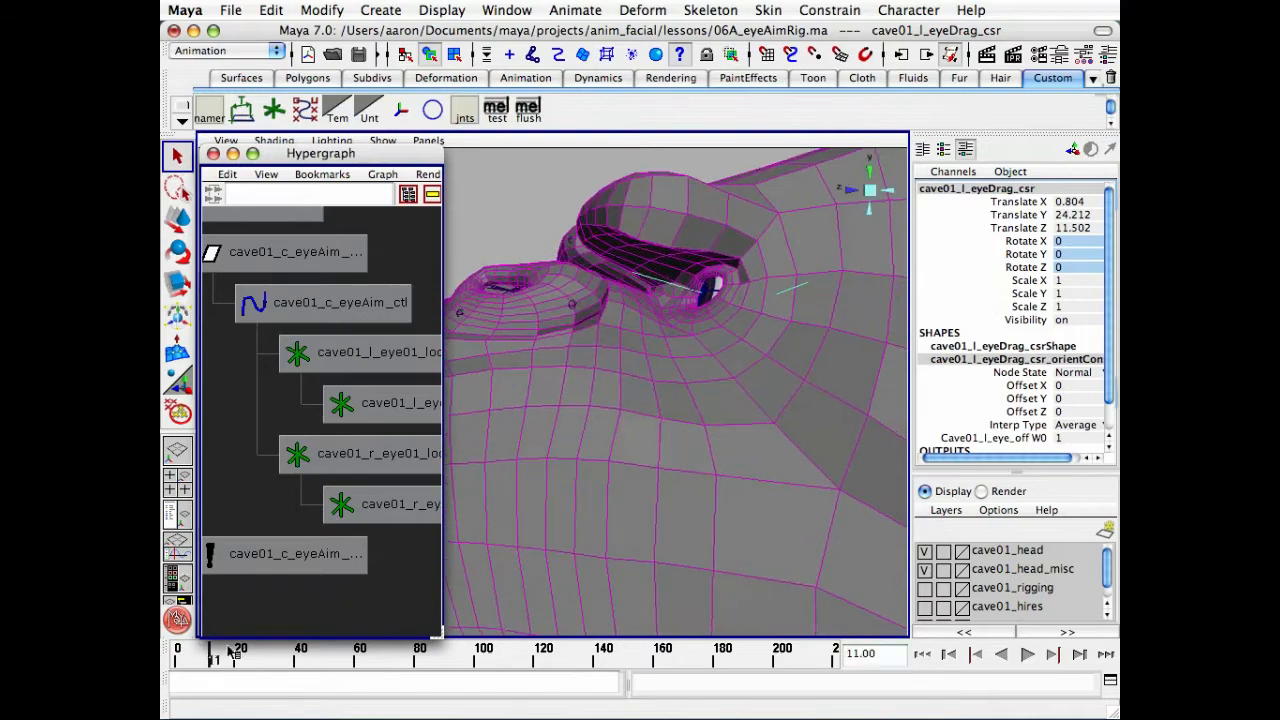
left_click(513, 229)
left_click_drag(560, 280, 640, 330, "alt")
middle_click_drag(640, 330, 666, 403, "alt")
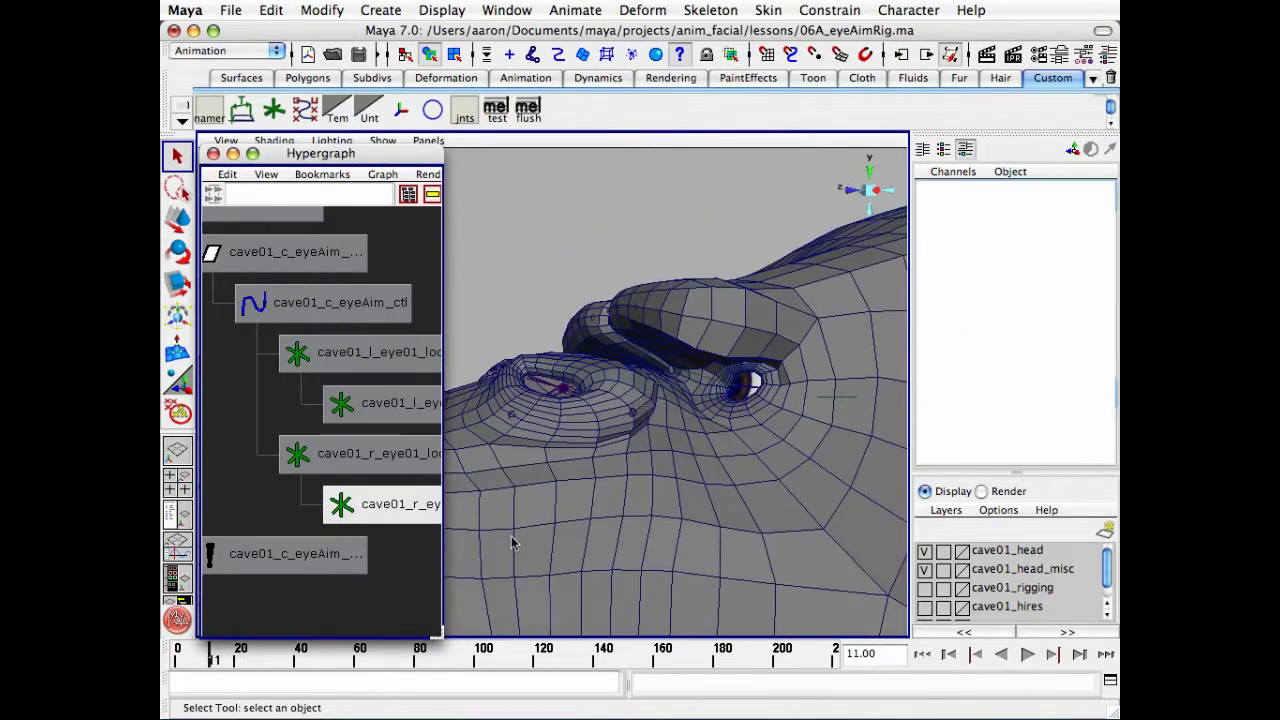
left_click_drag(213, 652, 432, 655)
left_click_drag(452, 585, 677, 457, "alt")
right_click_drag(677, 457, 740, 436, "alt")
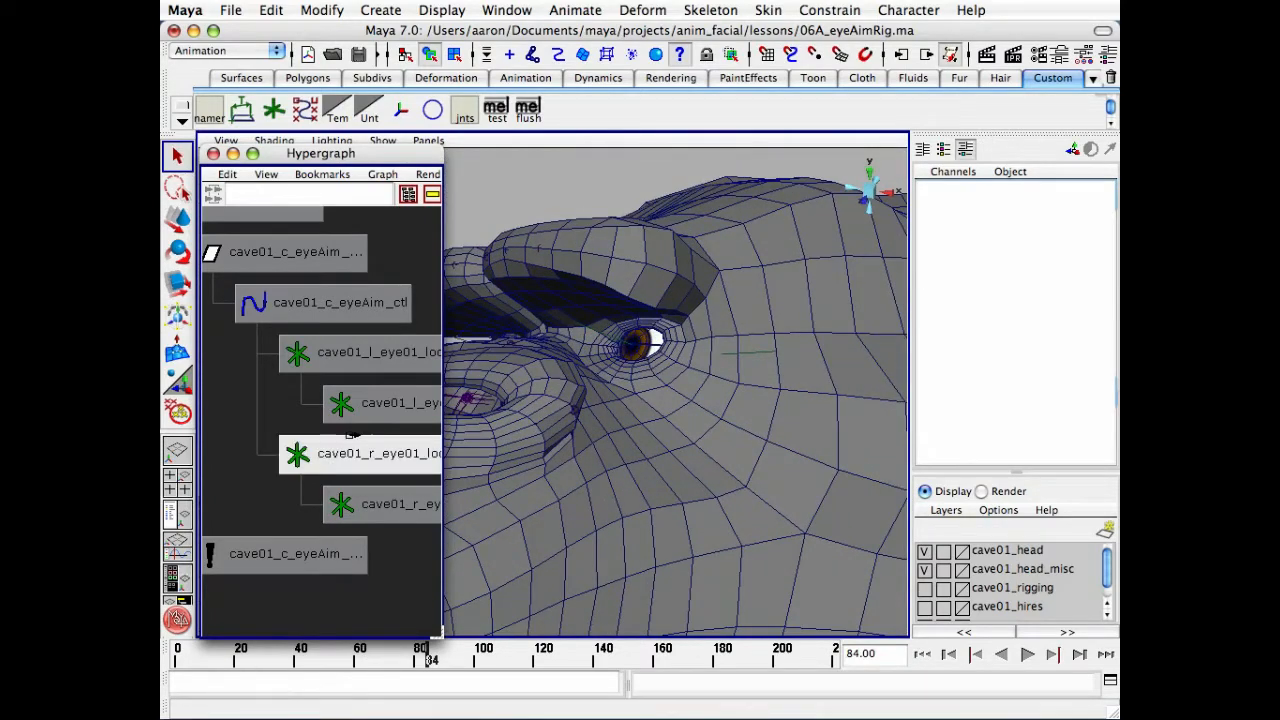
Test the eyelid drag at frame 84 by moving cave01_c_eyeAim_ctl along Translate X, and undo the move.
left_click(325, 302)
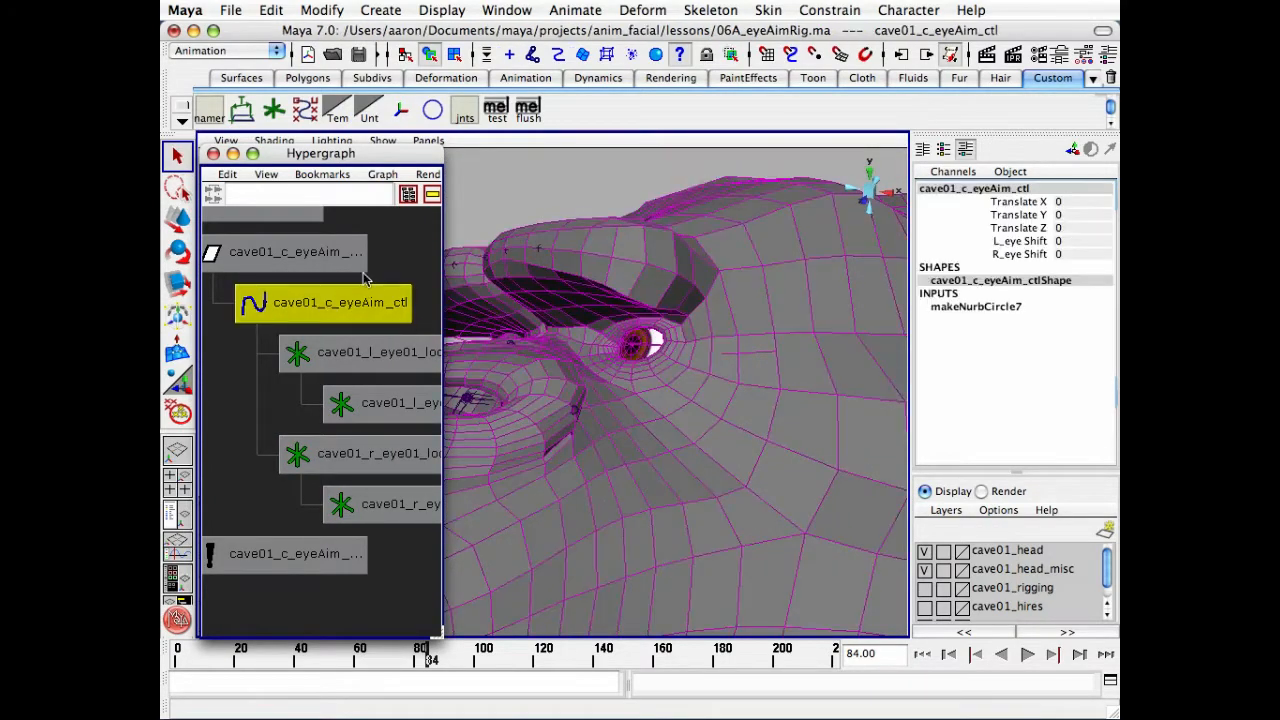
left_click(1026, 201)
middle_click_drag(604, 356, 703, 350)
middle_click_drag(763, 338, 612, 397)
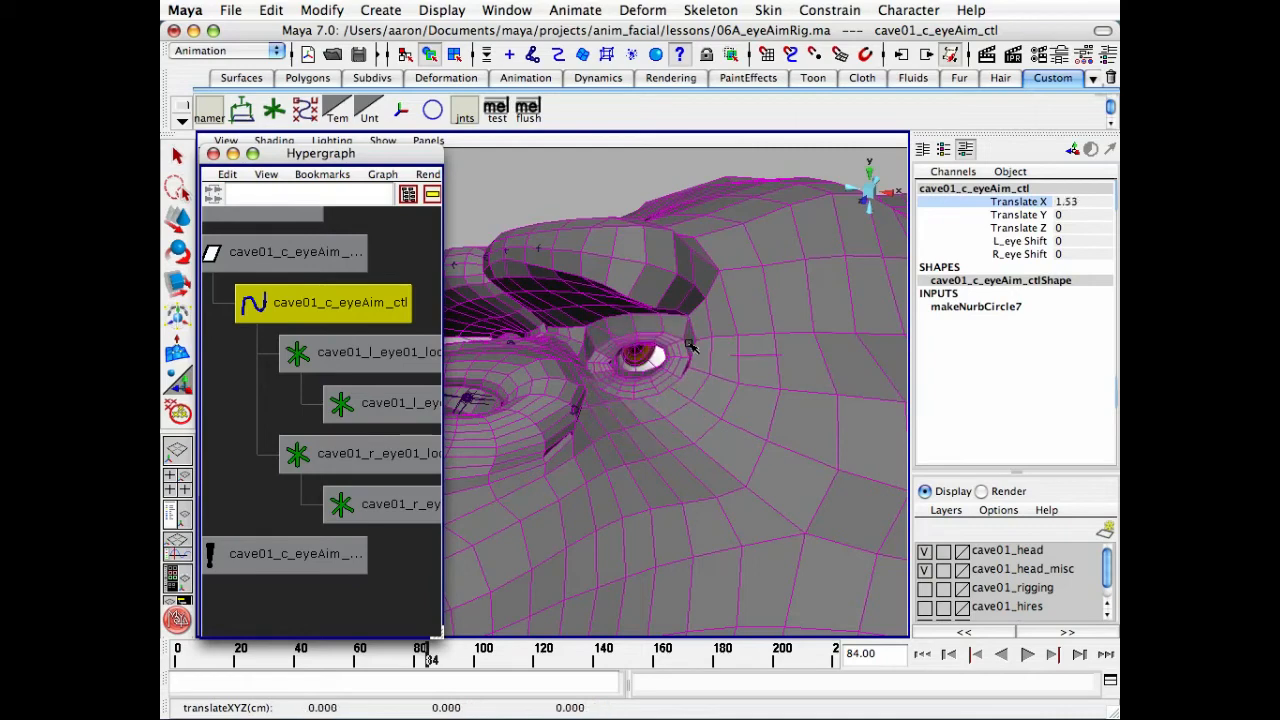
key("z")
left_click(603, 186)
key("q")
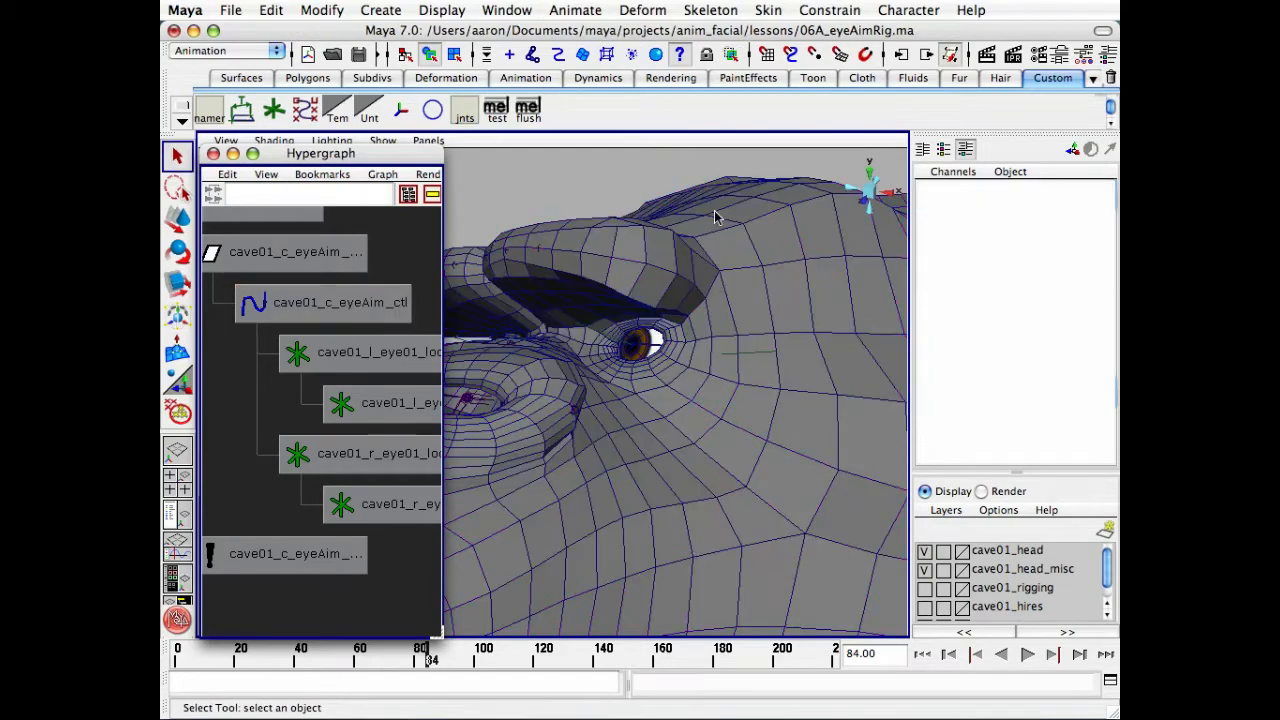
Allow surface selection and reorder the inputs of cave01_head_geo so cluster1 sits below cave01_head_skinCluster.
left_click(582, 55)
left_click(678, 297)
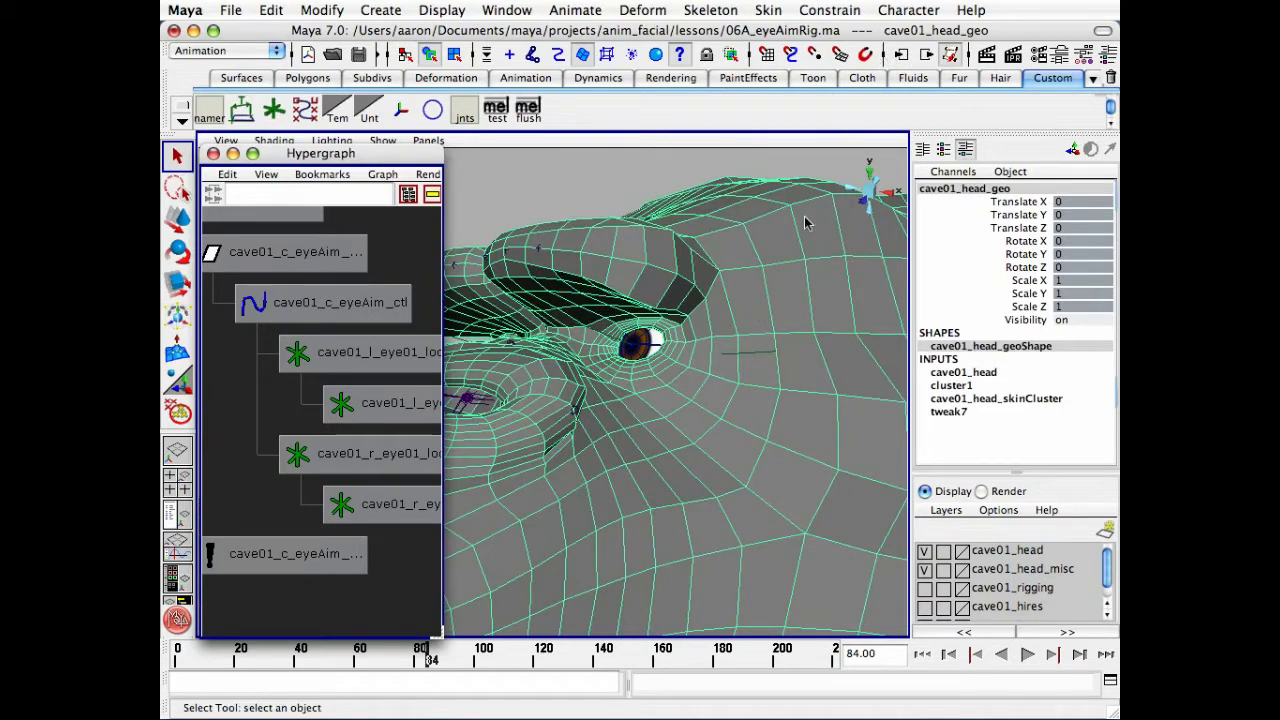
left_click(899, 58)
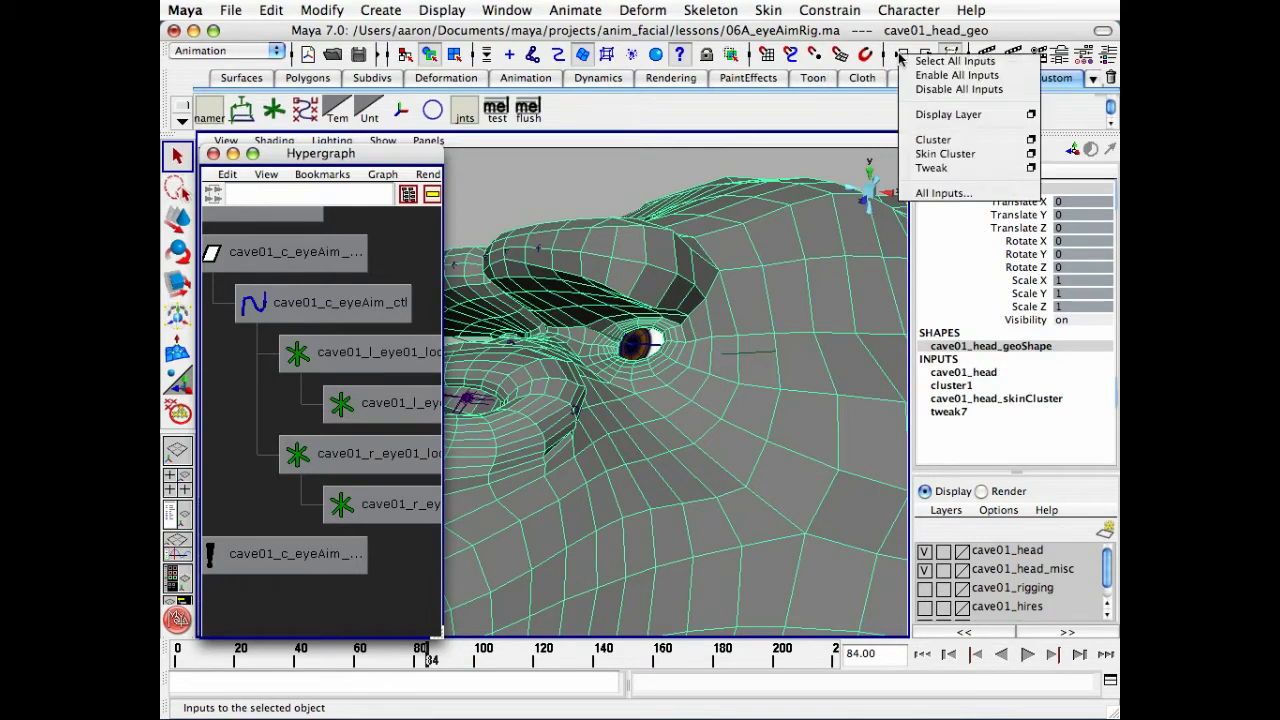
left_click(937, 192)
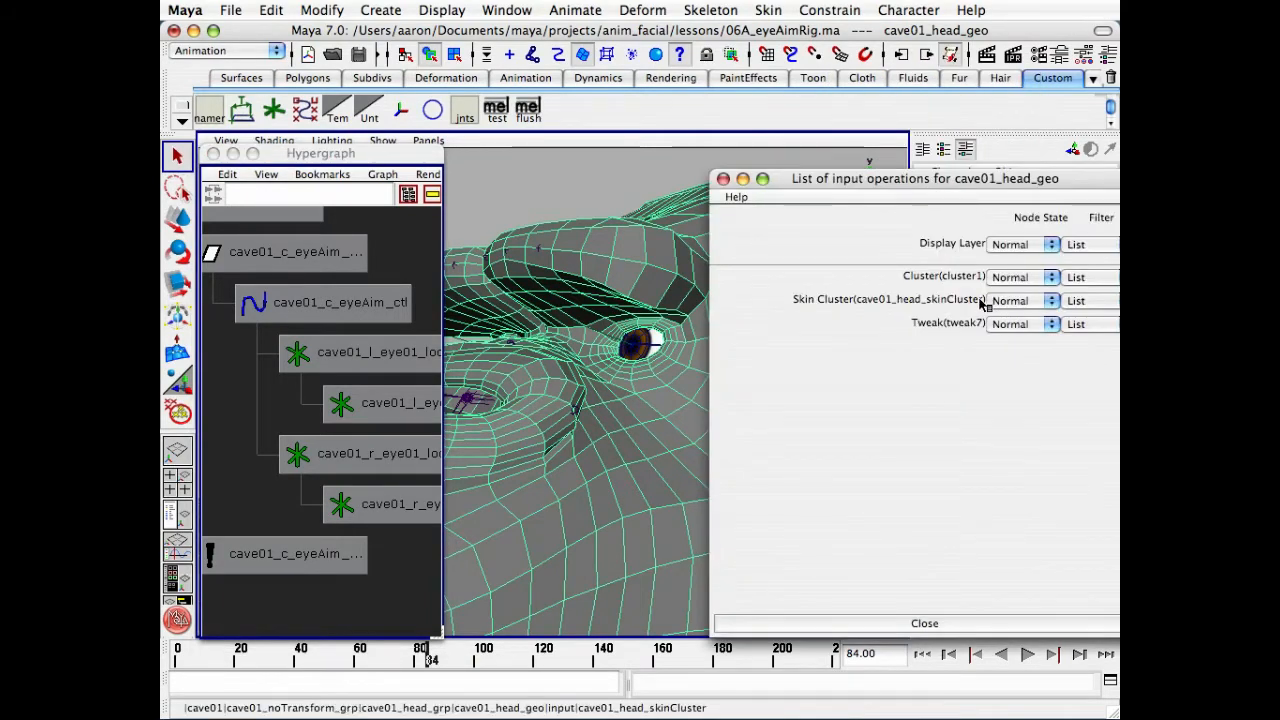
left_click_drag(959, 180, 917, 197)
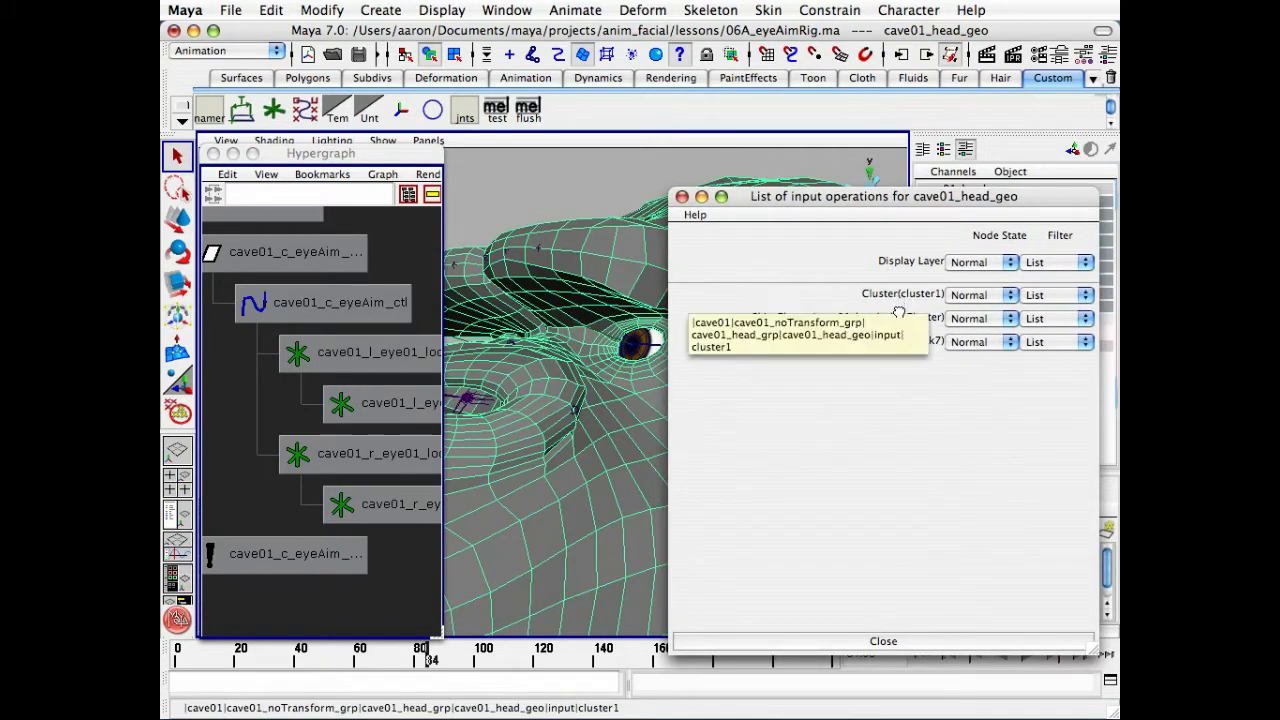
middle_click_drag(895, 318, 899, 322)
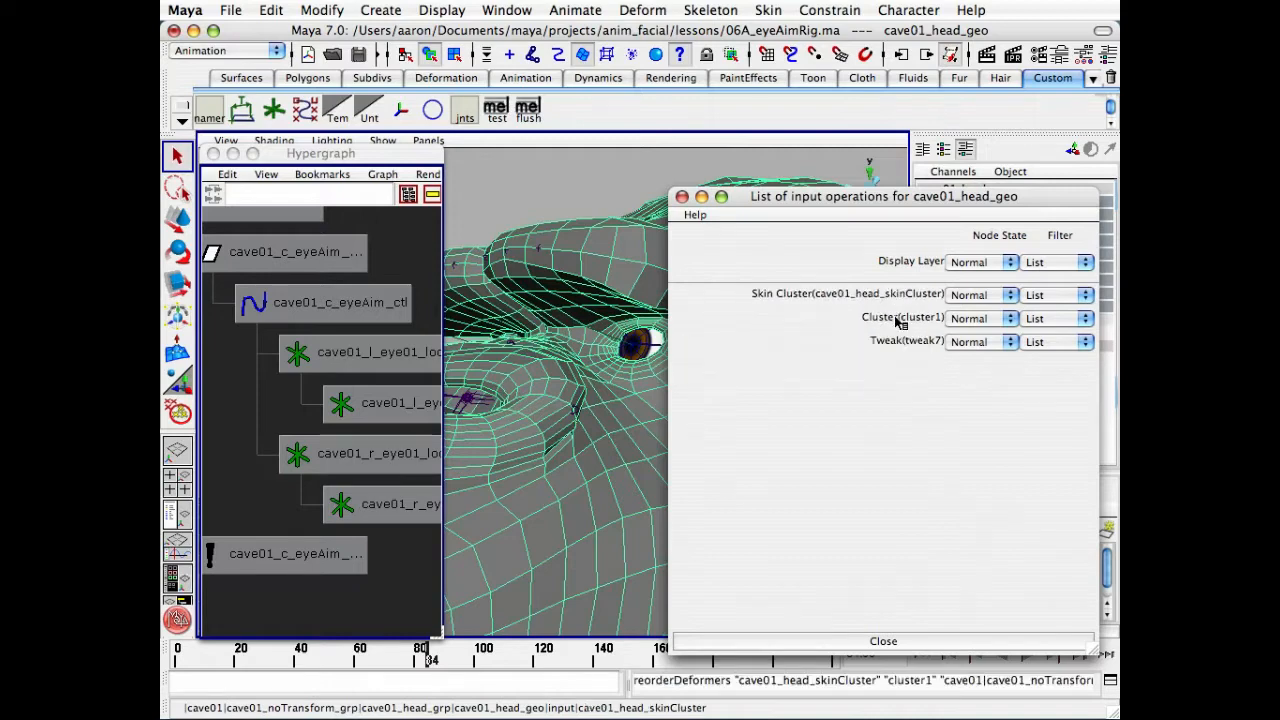
left_click(948, 646)
Retest the eyelid drag with the new deformer order by moving cave01_c_eyeAim_ctl about 1.35 in X, and undo the move.
left_click(330, 302)
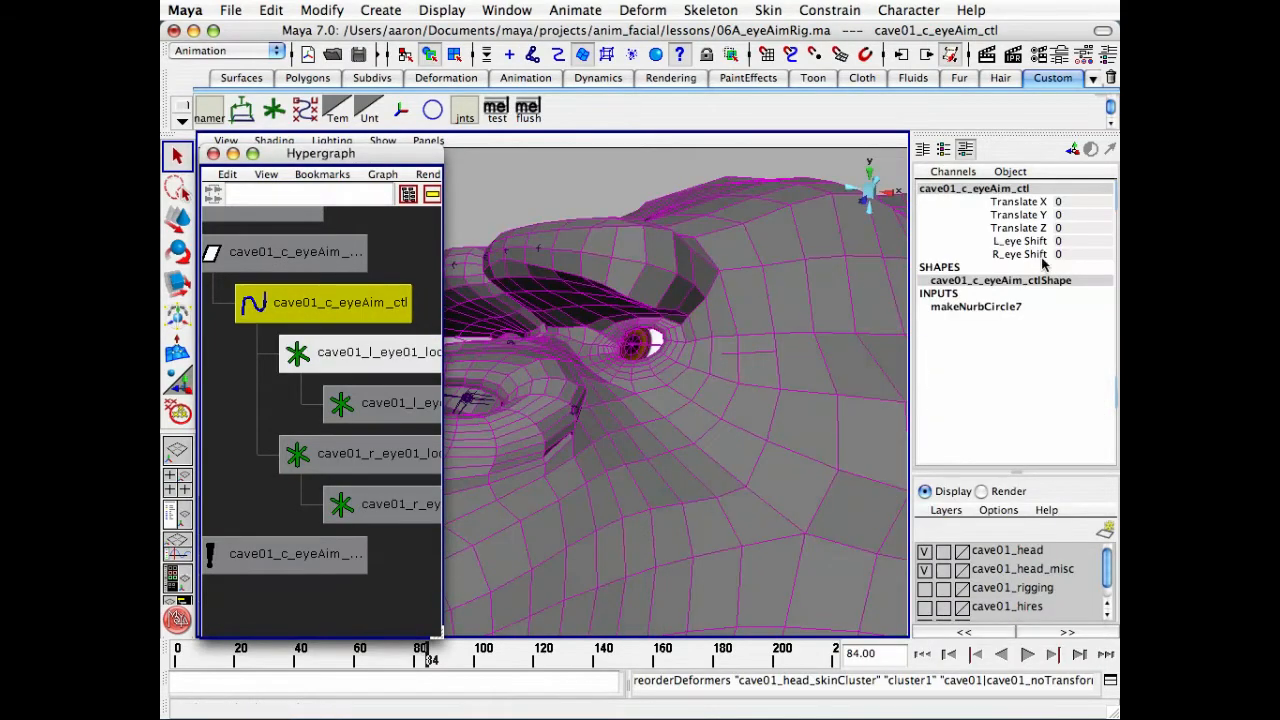
left_click(1018, 201)
middle_click_drag(737, 320, 771, 374)
key("z")
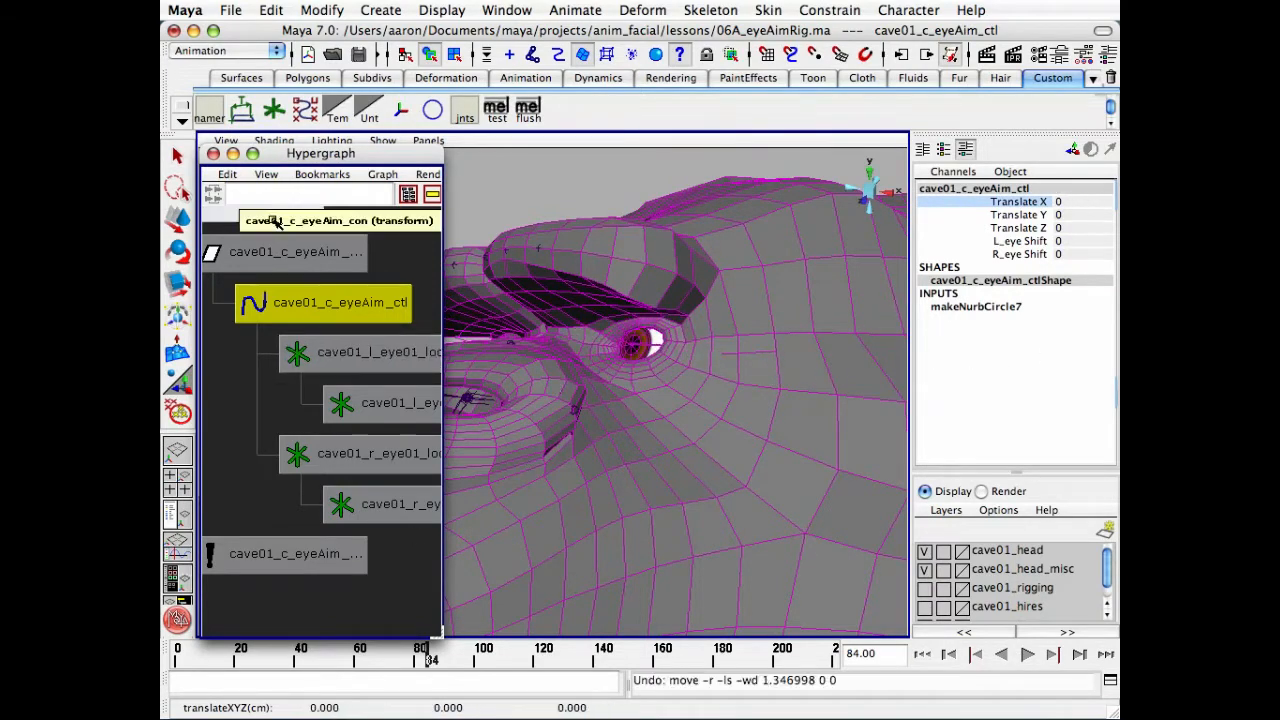
Return to frame 0, locate the eye aim control in front of the head, and select the cave01_head_geo mesh.
left_click_drag(439, 634, 175, 648)
left_click_drag(806, 380, 703, 314, "alt")
key("f")
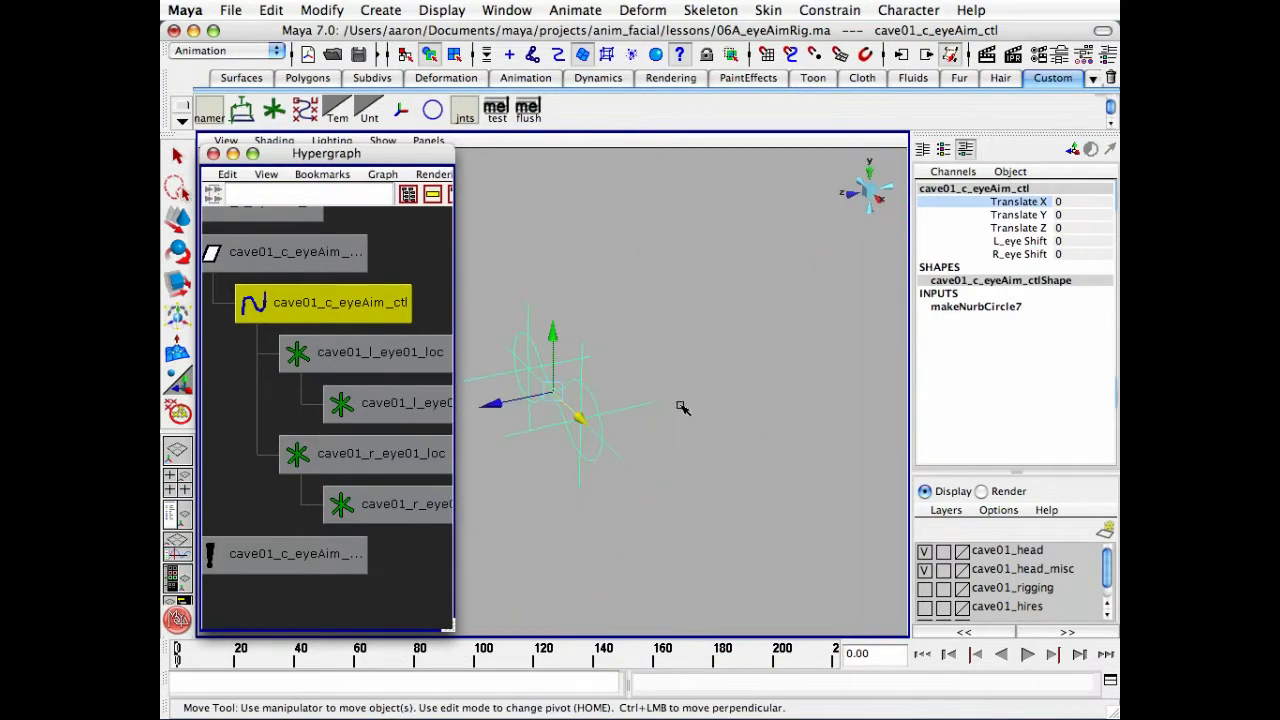
right_click_drag(520, 405, 491, 409, "alt")
middle_click_drag(600, 390, 420, 380, "alt")
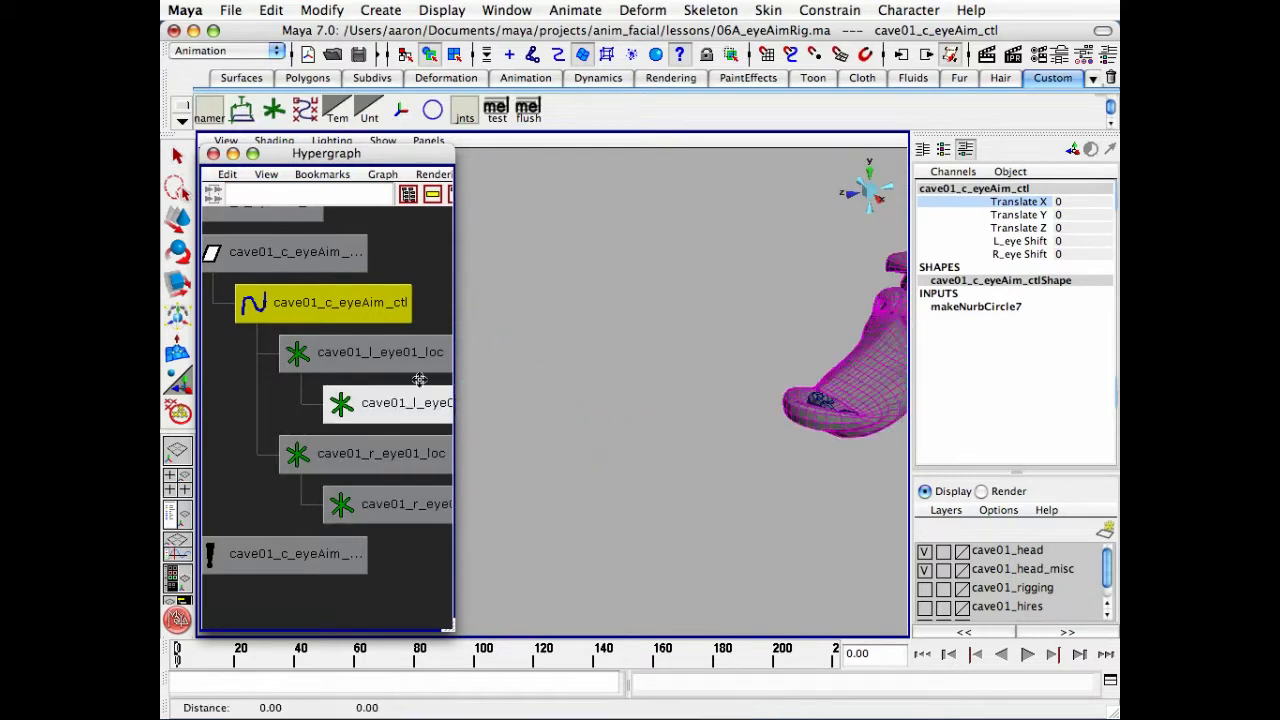
middle_click_drag(563, 412, 357, 523, "alt")
right_click_drag(700, 420, 966, 392, "alt")
left_click_drag(600, 450, 742, 386, "alt")
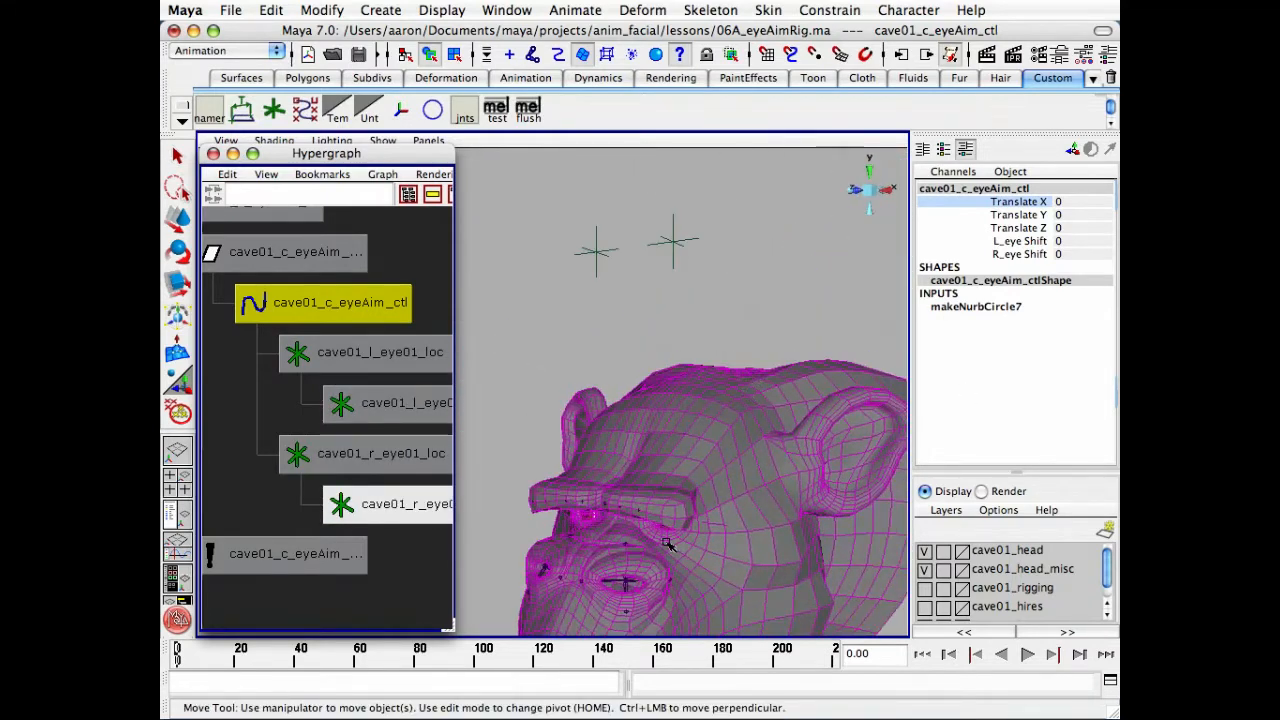
middle_click_drag(668, 542, 655, 594, "alt")
key("q")
left_click(672, 613)
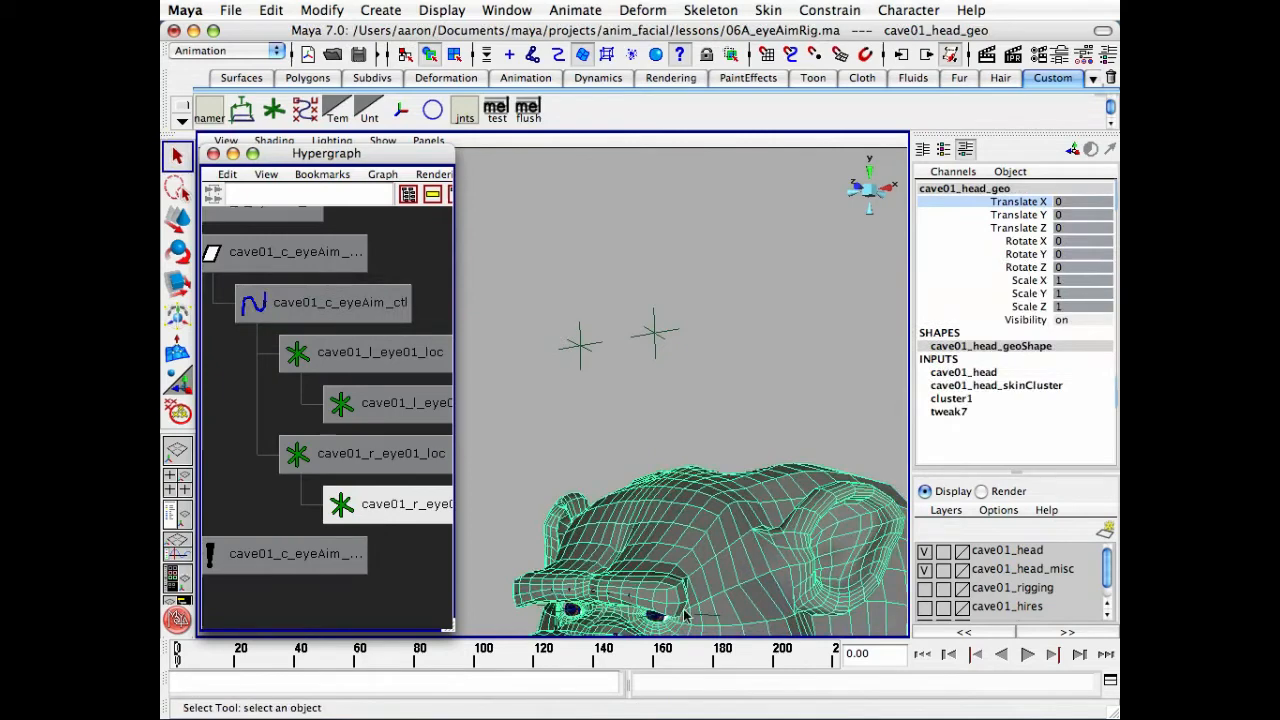
Set the cave01_head layer to Reference, and select and frame the left eyeball, cave01_l_eye_geo.
left_click(943, 551)
left_click(943, 551)
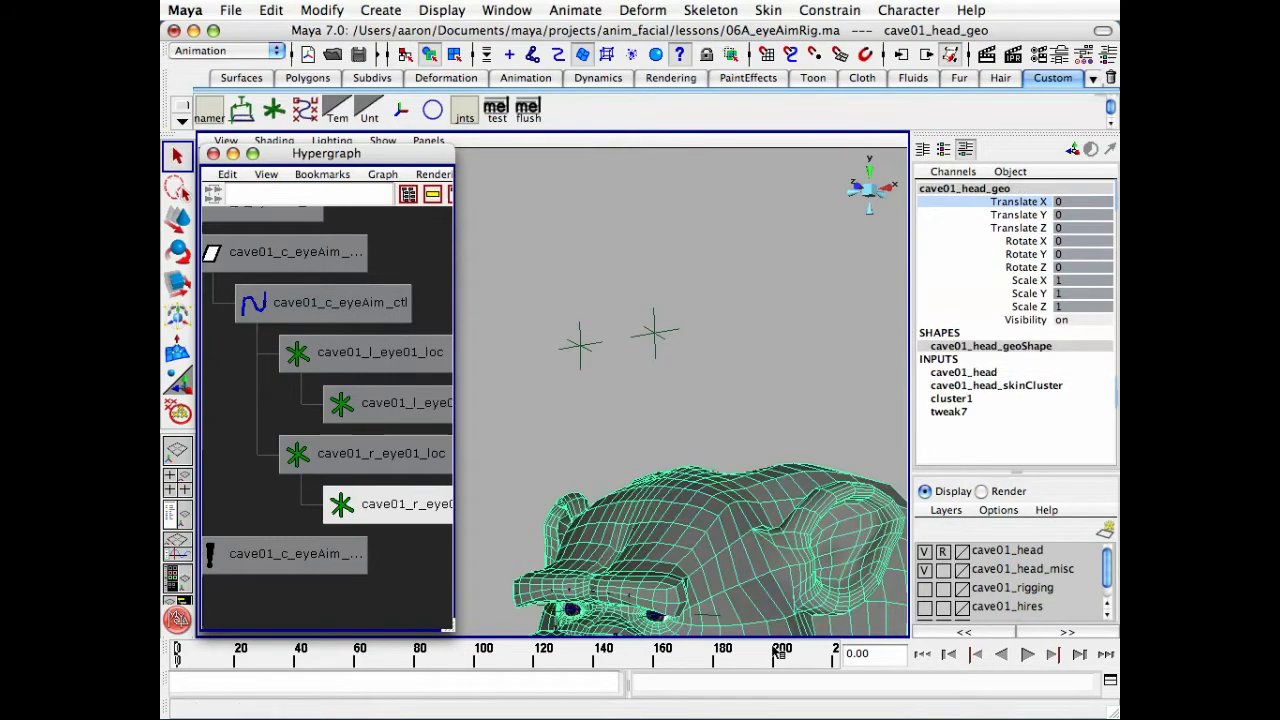
left_click(655, 616)
key("f")
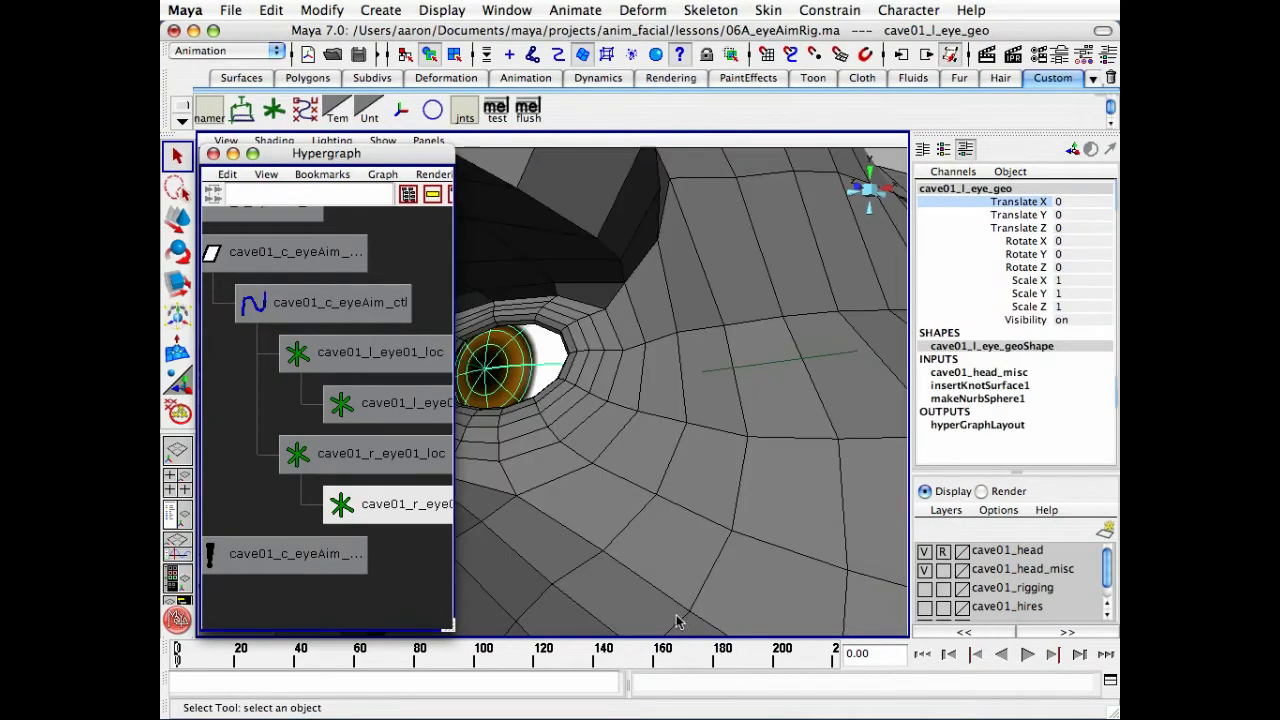
mouse_move(694, 554)
left_mouse_down("alt")
mouse_move(557, 427)
mouse_move(674, 434)
left_mouse_up("alt")
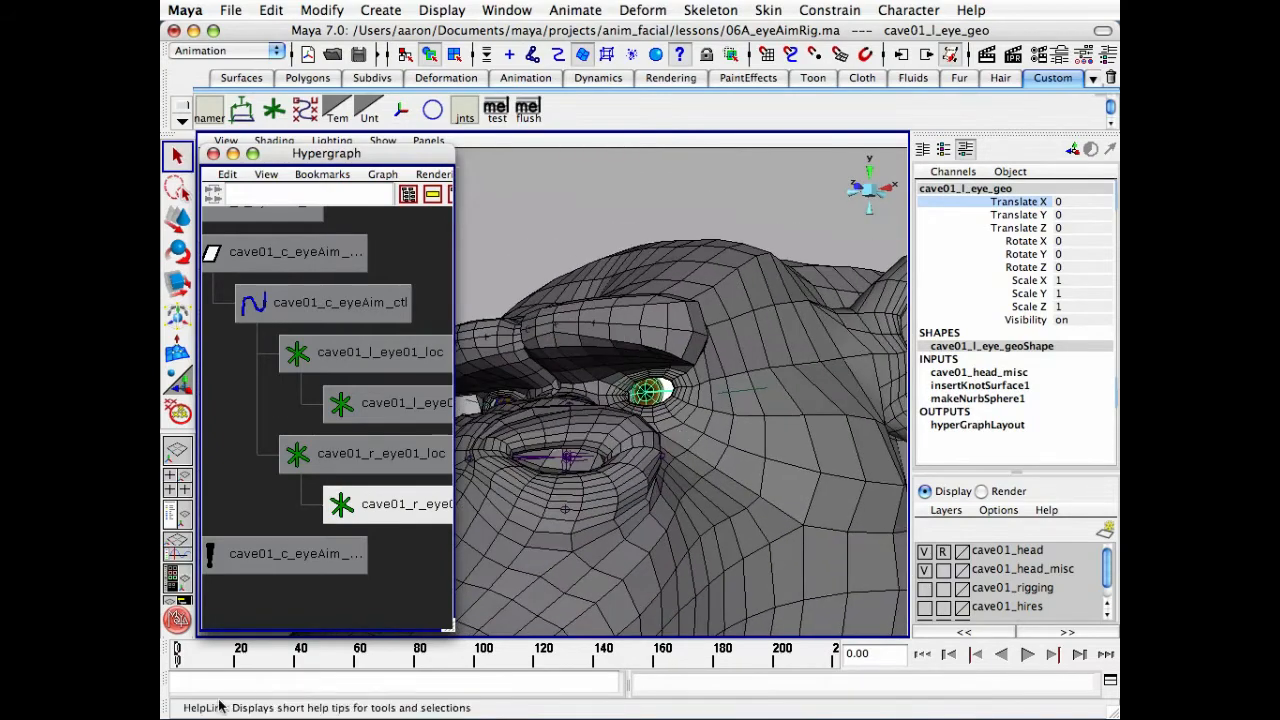
Clear the selection and return the cave01_head layer to normal selectable display.
mouse_move(180, 666)
left_mouse_down()
mouse_move(208, 668)
mouse_move(177, 666)
left_mouse_up()
left_click_drag(666, 367, 600, 373, "alt")
middle_click_drag(680, 276, 697, 329, "alt")
left_click(677, 254)
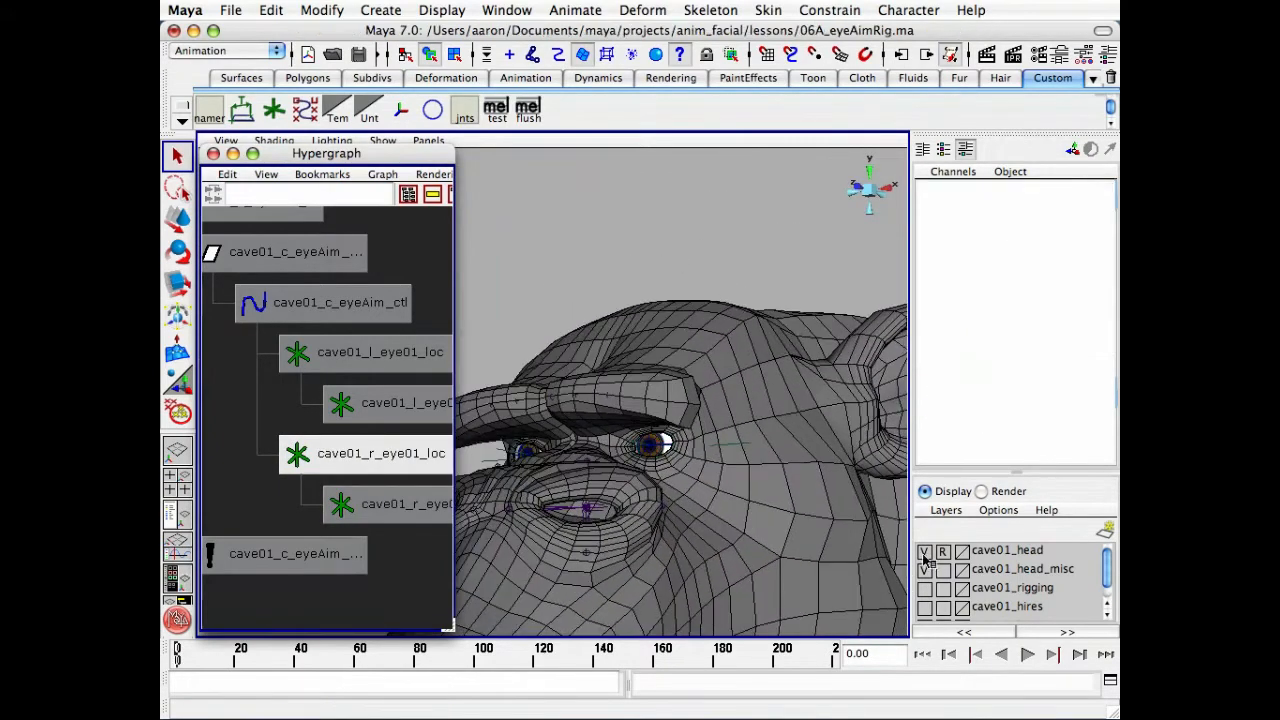
left_click(941, 553)
right_click_drag(652, 482, 712, 496, "alt")
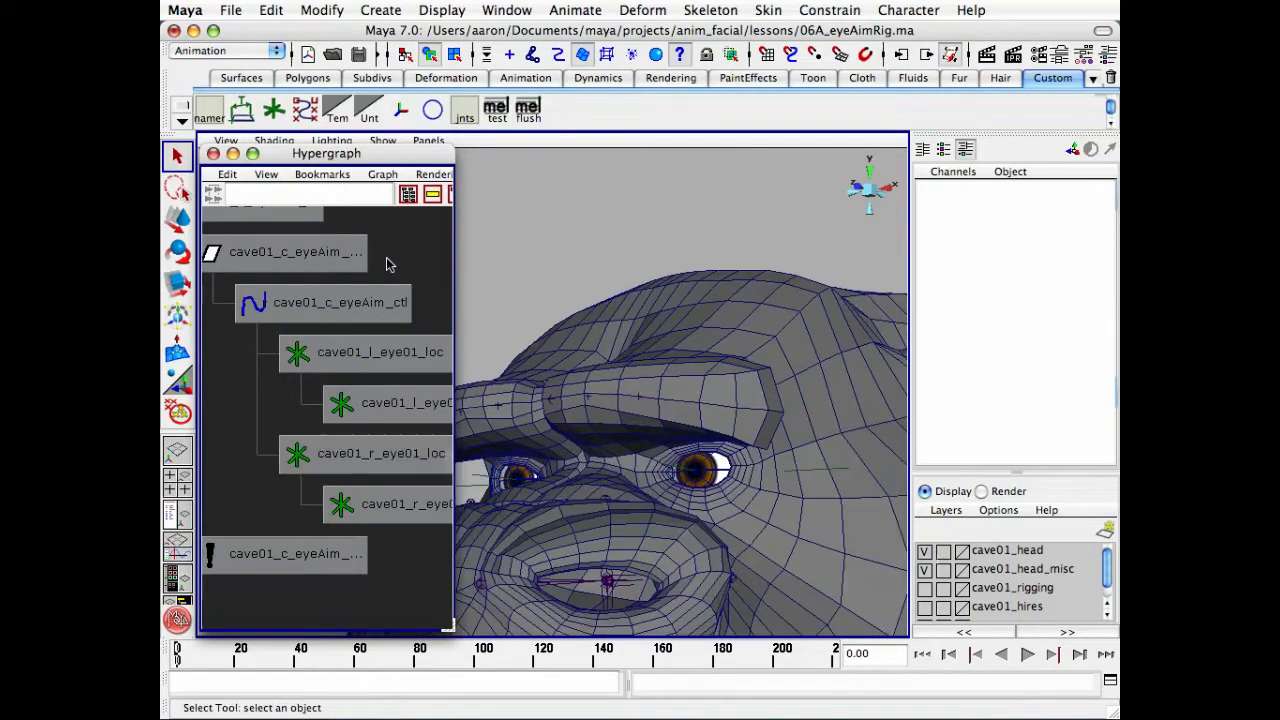
Close the Hypergraph and frame the left eye and its eyelid in close-up.
left_click(214, 153)
left_click_drag(426, 260, 377, 266, "alt")
right_click_drag(377, 266, 605, 303, "alt")
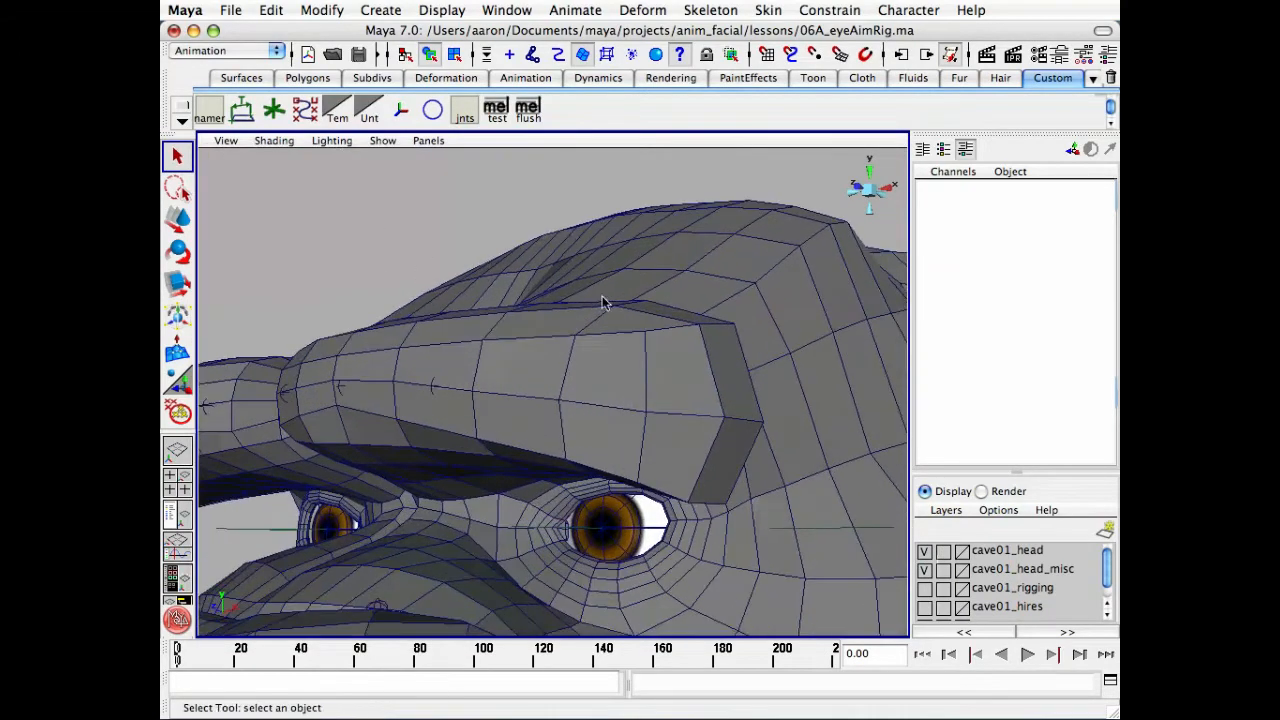
middle_click_drag(605, 303, 549, 212, "alt")
left_click(925, 569)
left_click_drag(514, 444, 530, 445, "alt")
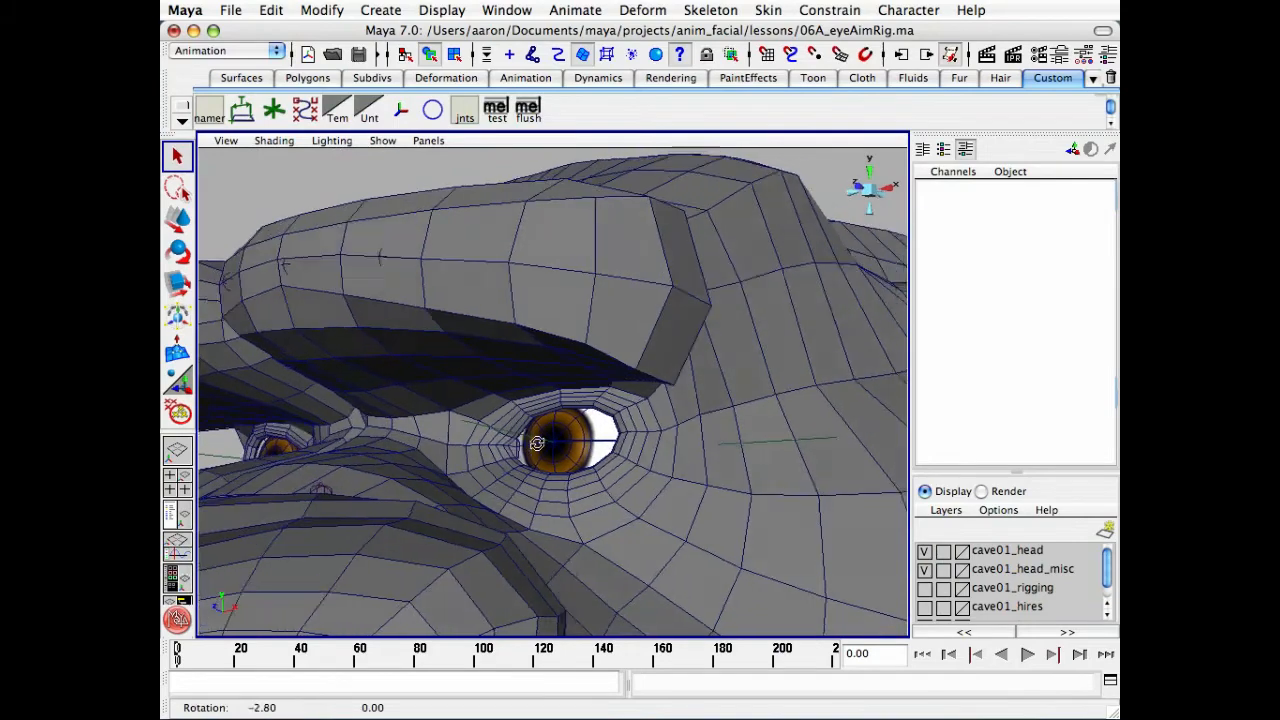
right_click_drag(530, 445, 697, 471, "alt")
left_click_drag(697, 471, 689, 442, "alt")
right_click_drag(712, 520, 737, 534, "alt")
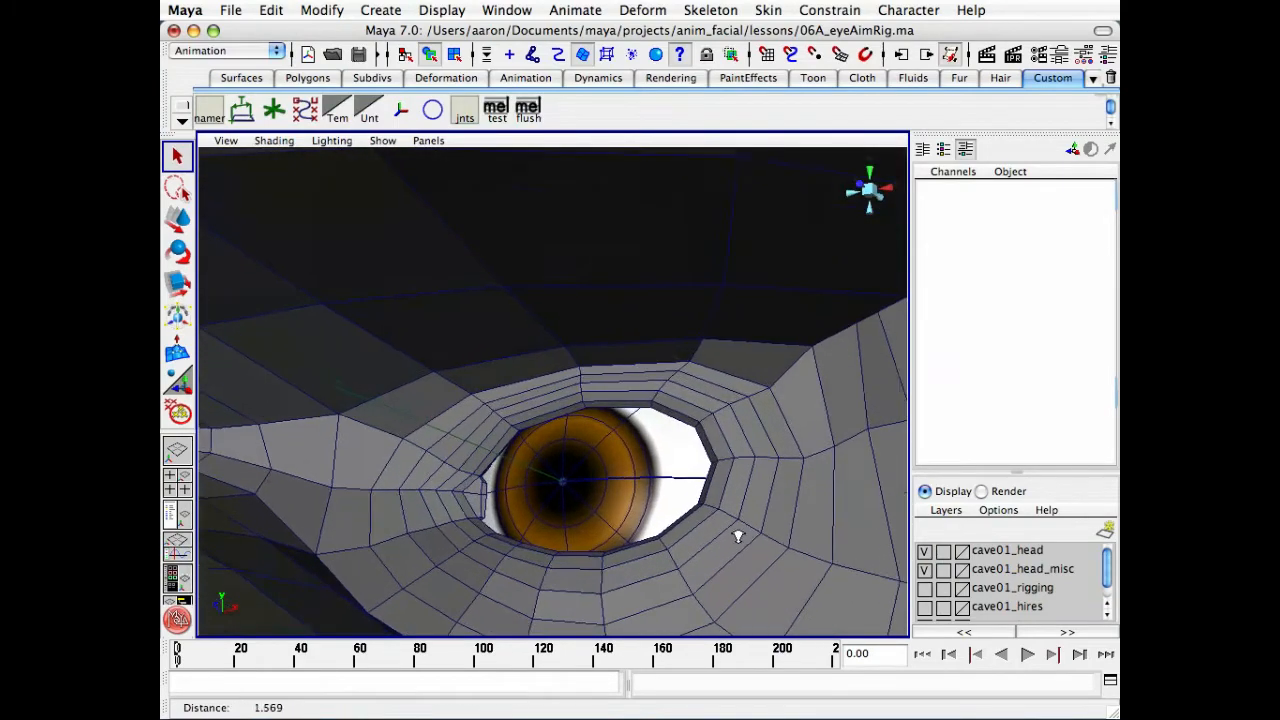
middle_click_drag(763, 514, 758, 489, "alt")
Display the painted cluster weights around the left eye on cave01_head_geo, leave the paint tool, and clear the selection.
left_click(786, 528)
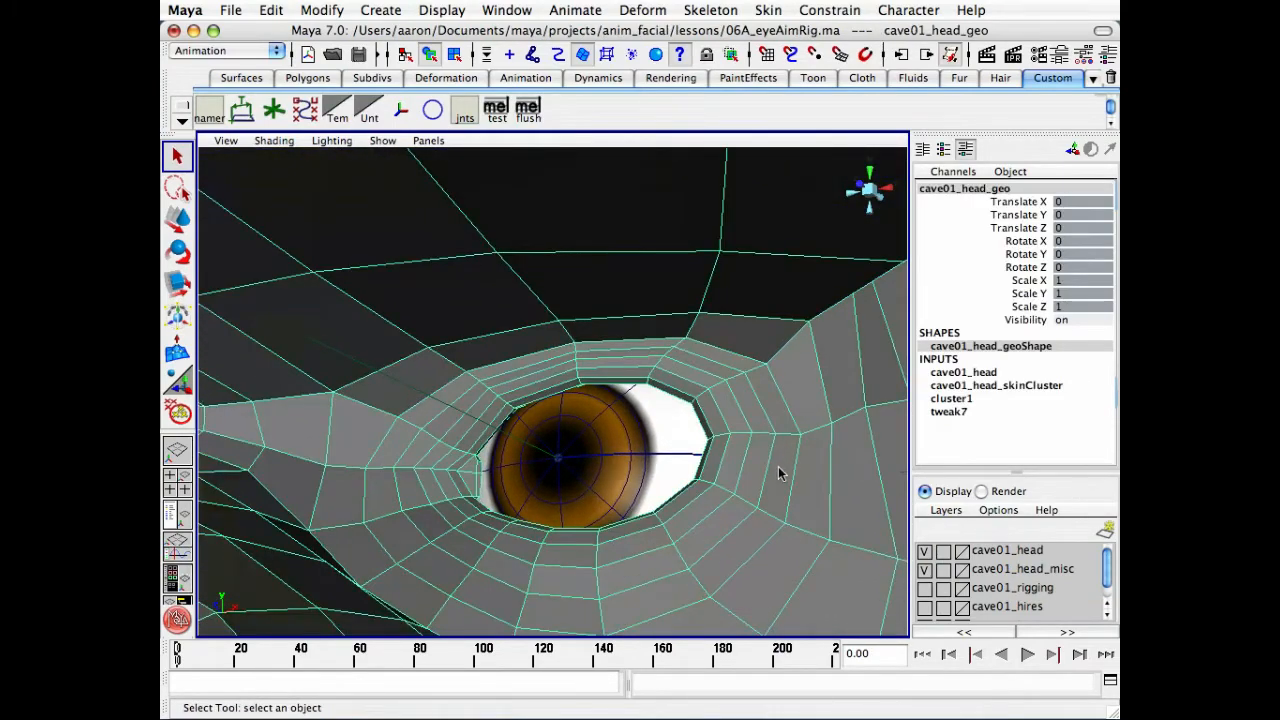
mouse_move(781, 474)
right_mouse_down()
mouse_move(806, 543)
mouse_move(813, 660)
mouse_move(875, 656)
mouse_move(897, 705)
mouse_move(1000, 690)
right_mouse_up()
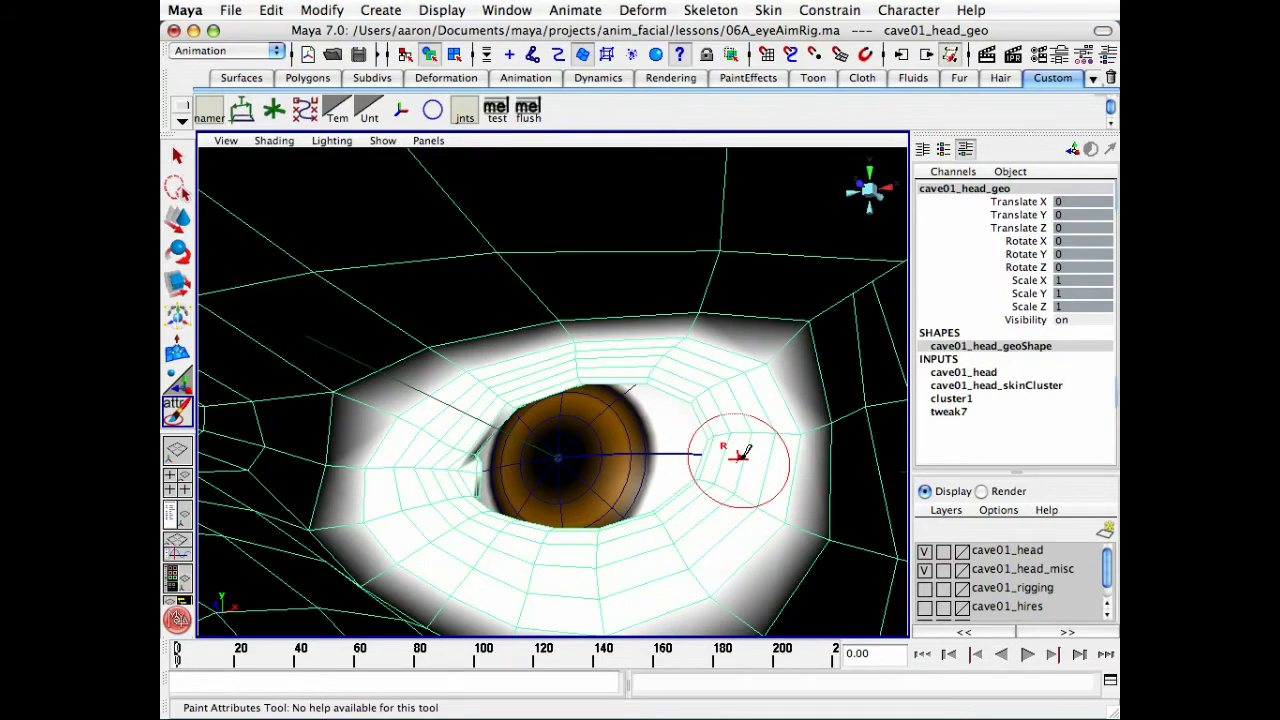
left_click_drag(709, 453, 652, 446, "alt")
right_click_drag(520, 503, 630, 500, "alt")
key("q")
mouse_move(576, 463)
right_mouse_down("alt")
mouse_move(666, 443)
mouse_move(420, 458)
right_mouse_up("alt")
left_click(500, 419, "alt")
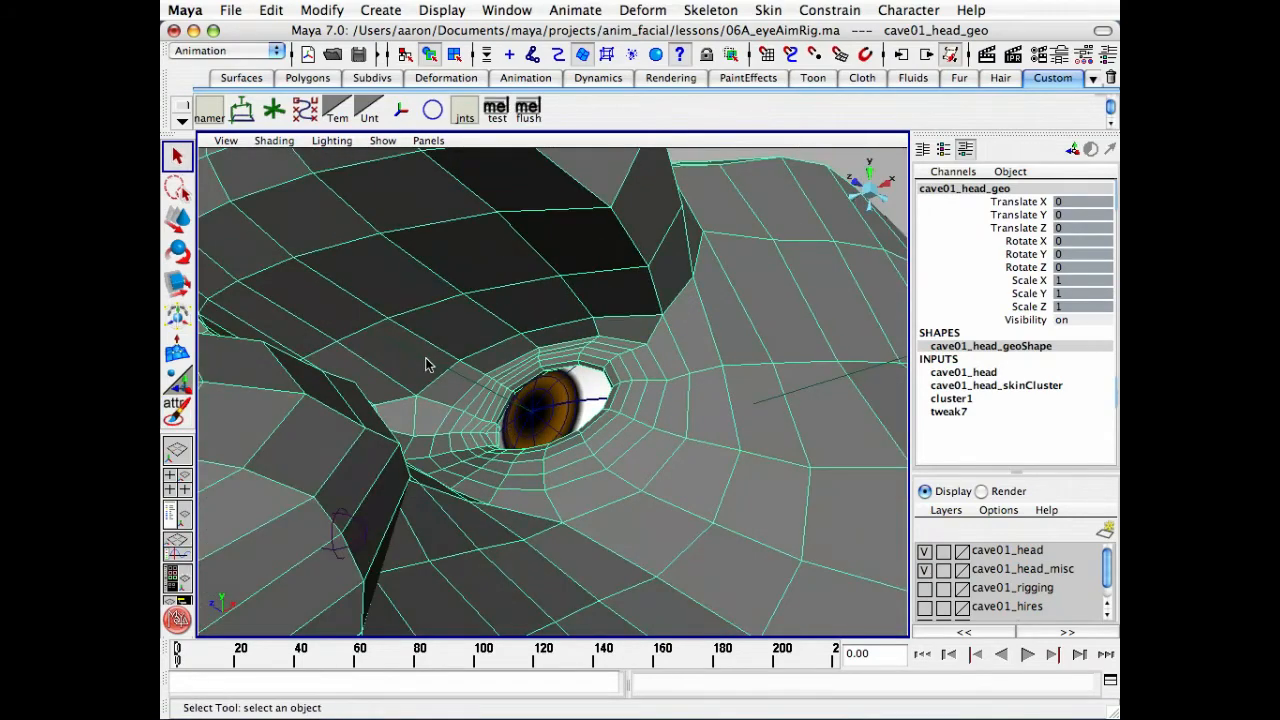
left_click(736, 153)
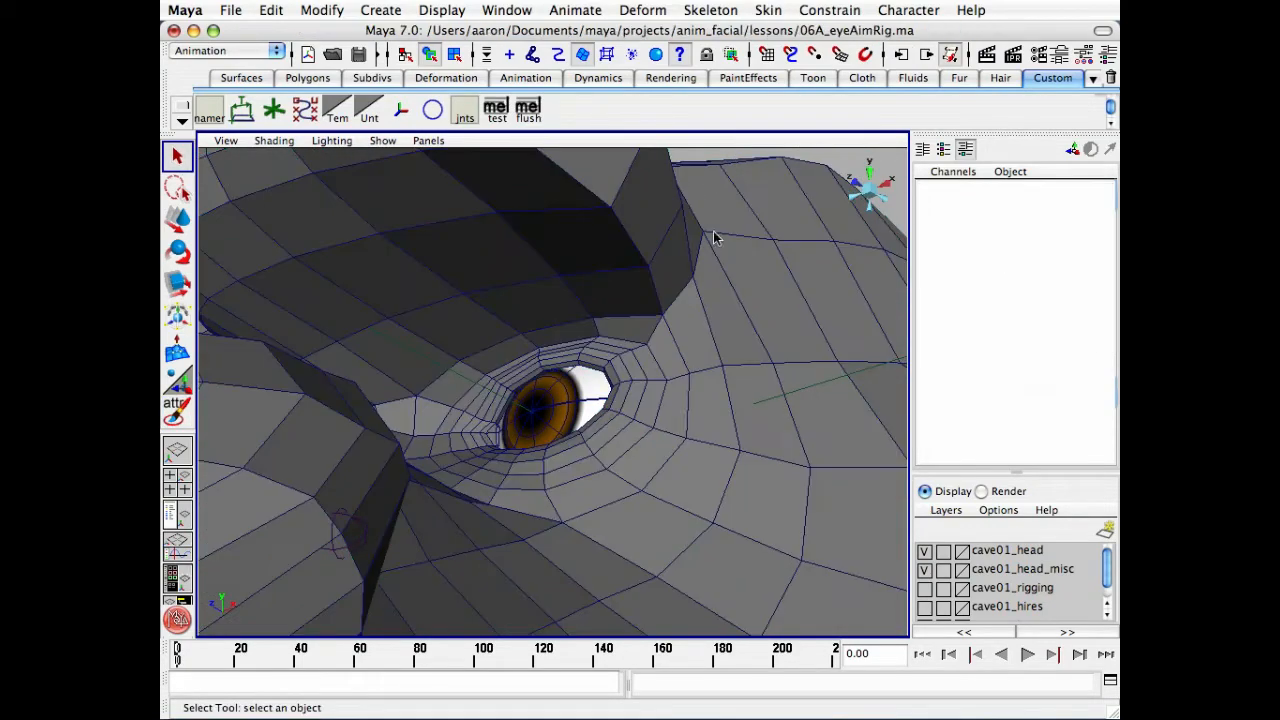
Select the cave01_l_eyeDrag_csr cluster handle, start the Edit Membership Tool, and switch to wireframe around the eyes.
left_click(817, 385)
left_click(836, 382)
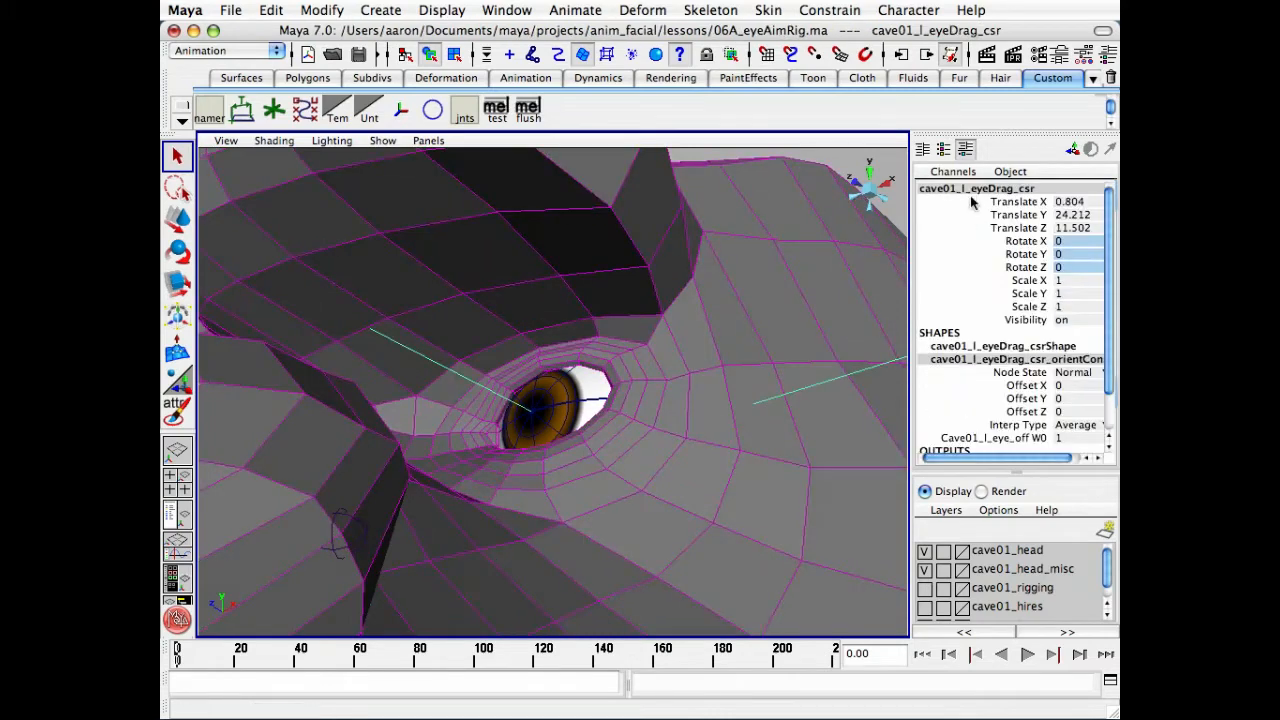
left_click_drag(714, 357, 429, 329, "alt")
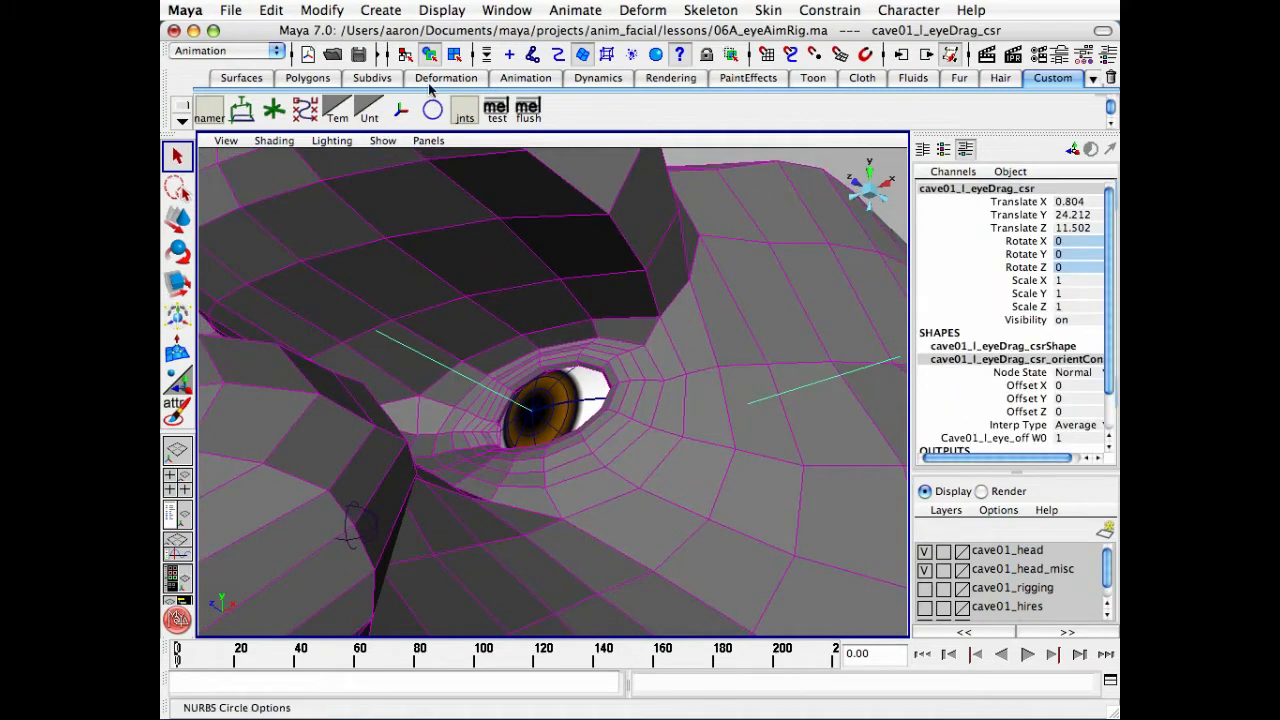
left_click(639, 12)
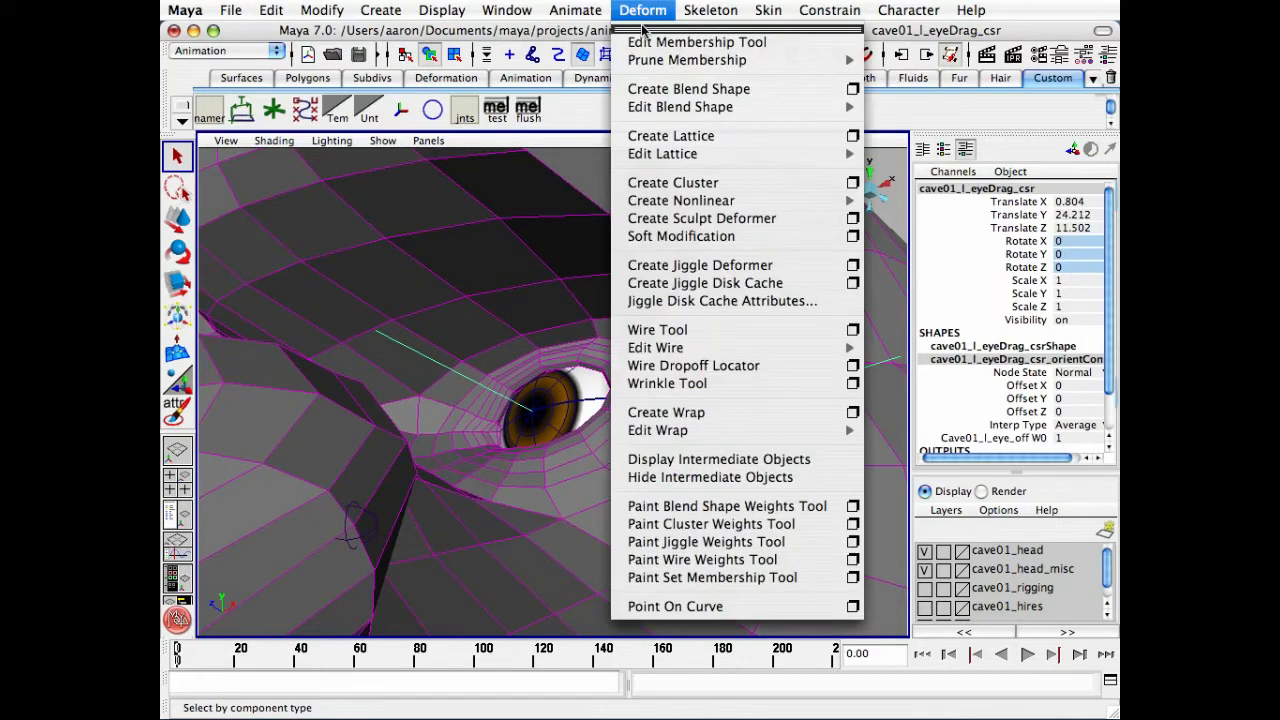
left_click(652, 42)
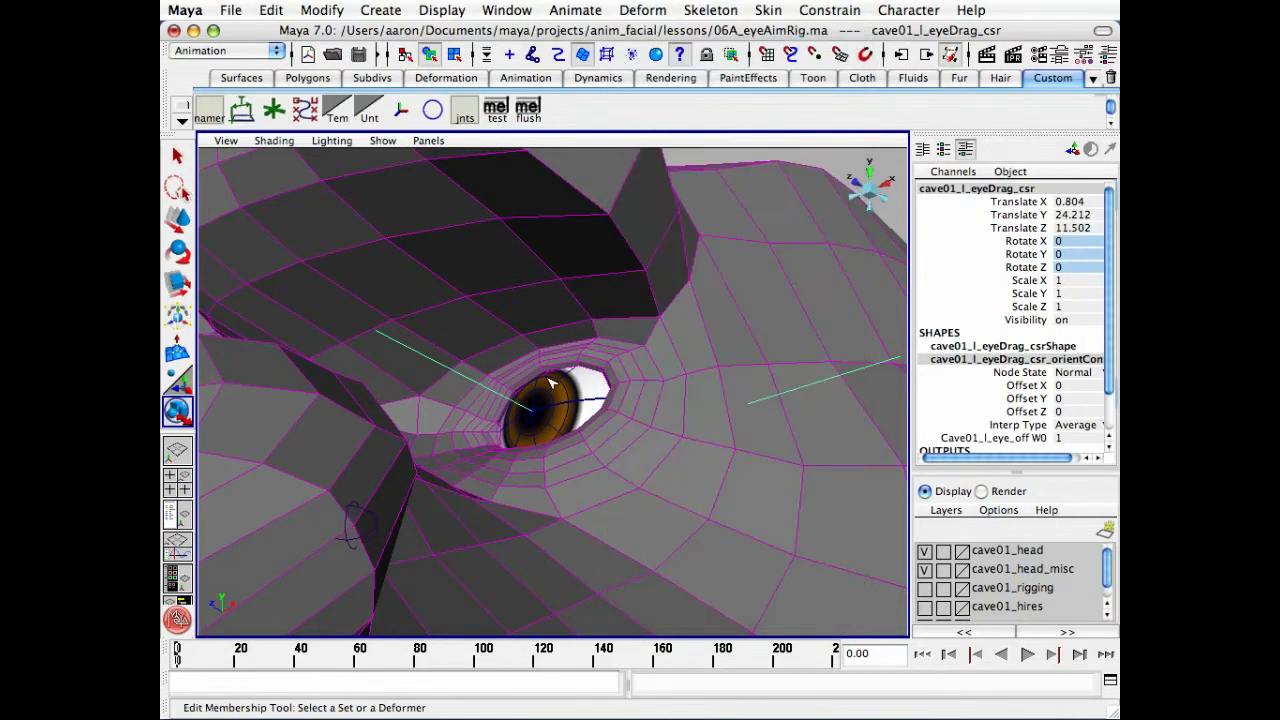
left_click_drag(548, 378, 503, 385, "alt")
right_click_drag(442, 414, 554, 407, "alt")
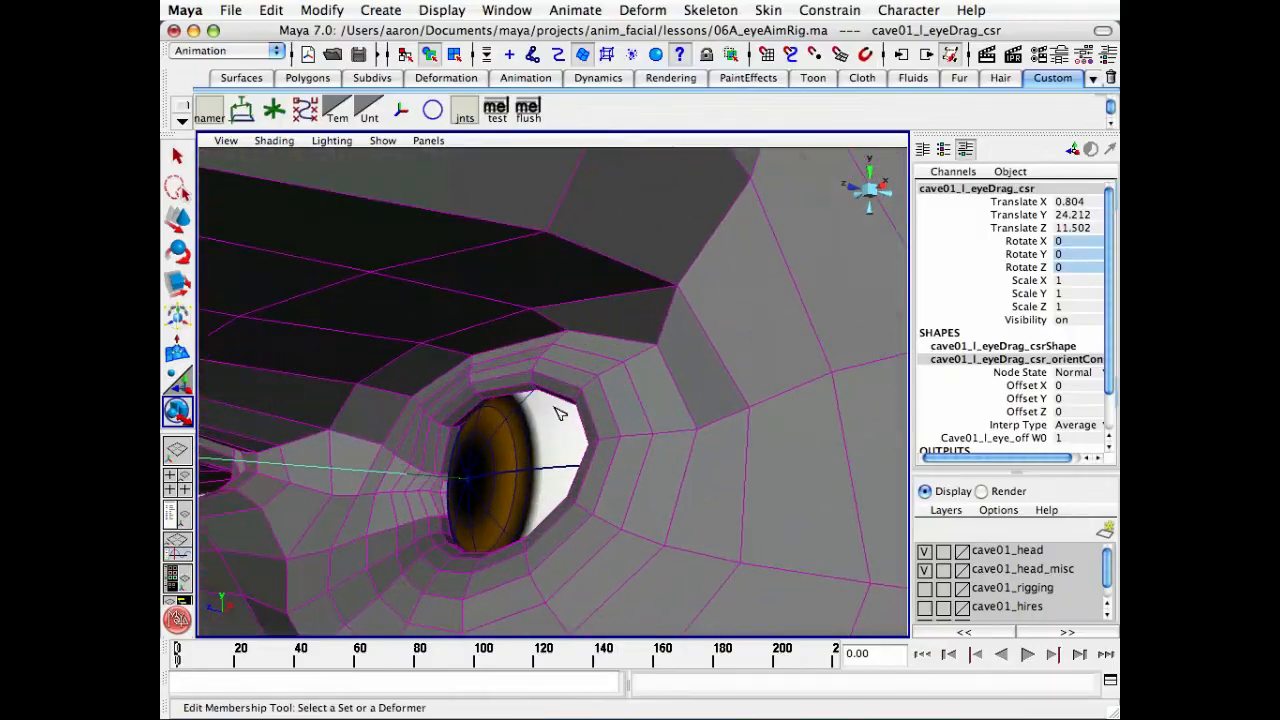
key("4")
middle_click_drag(557, 412, 585, 336, "alt")
mouse_move(712, 314)
left_mouse_down("alt")
mouse_move(705, 297)
mouse_move(549, 261)
mouse_move(609, 292)
mouse_move(510, 315)
left_mouse_up("alt")
right_click_drag(510, 315, 403, 323, "alt")
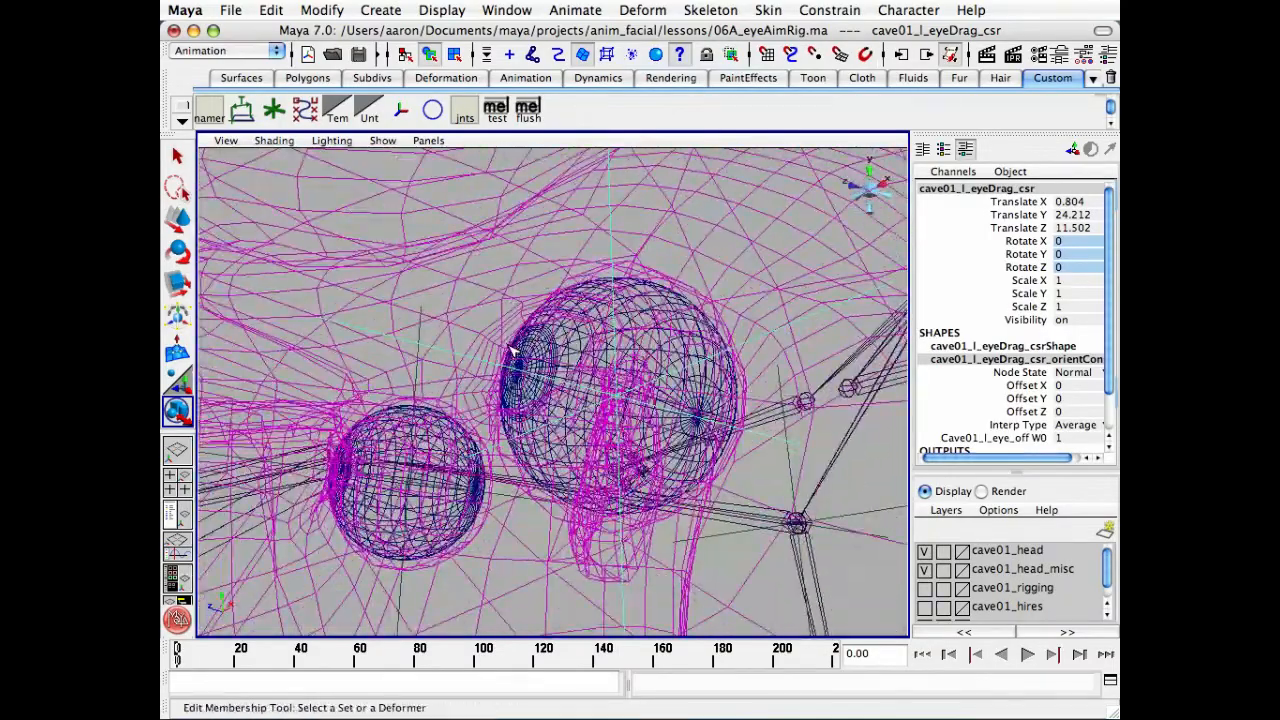
Use the attributes of cave01_l_eyeDrag_csr to select cluster1's set and display its member vertices on the head mesh.
key("ctrl+a")
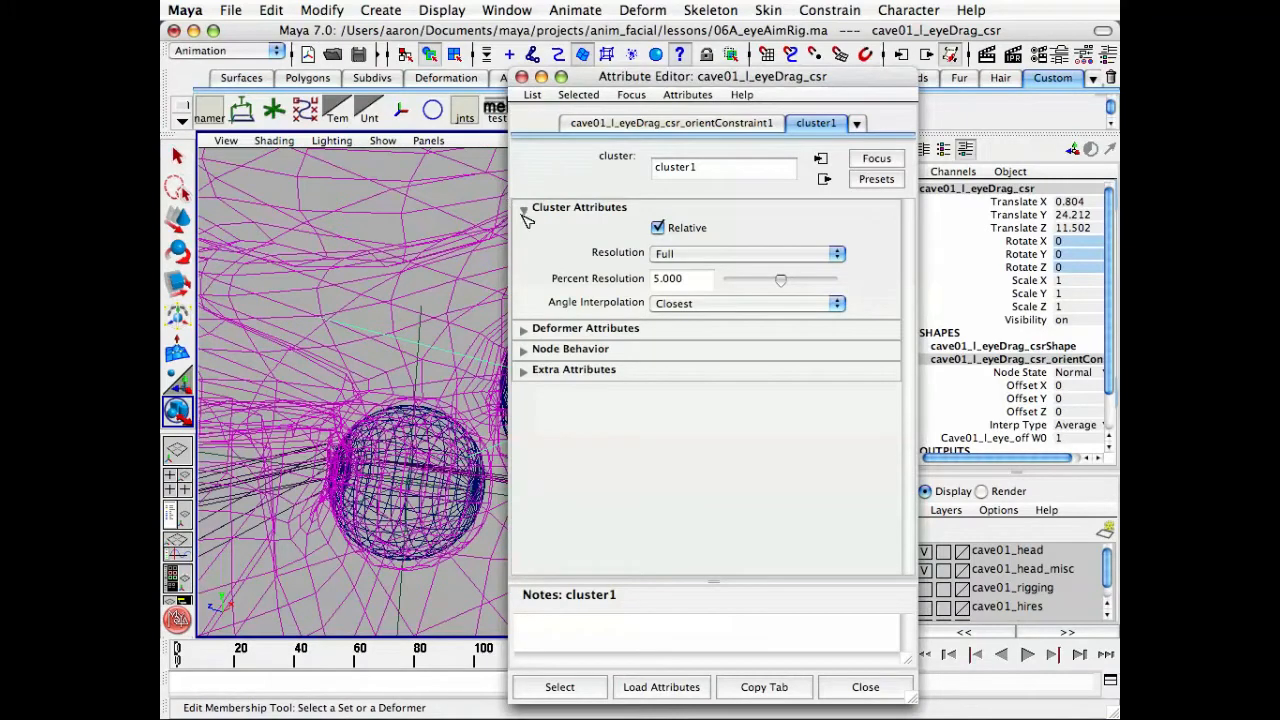
left_click(855, 124)
left_click(866, 157)
left_click(560, 687)
left_click(865, 687)
right_click_drag(520, 400, 565, 400, "alt")
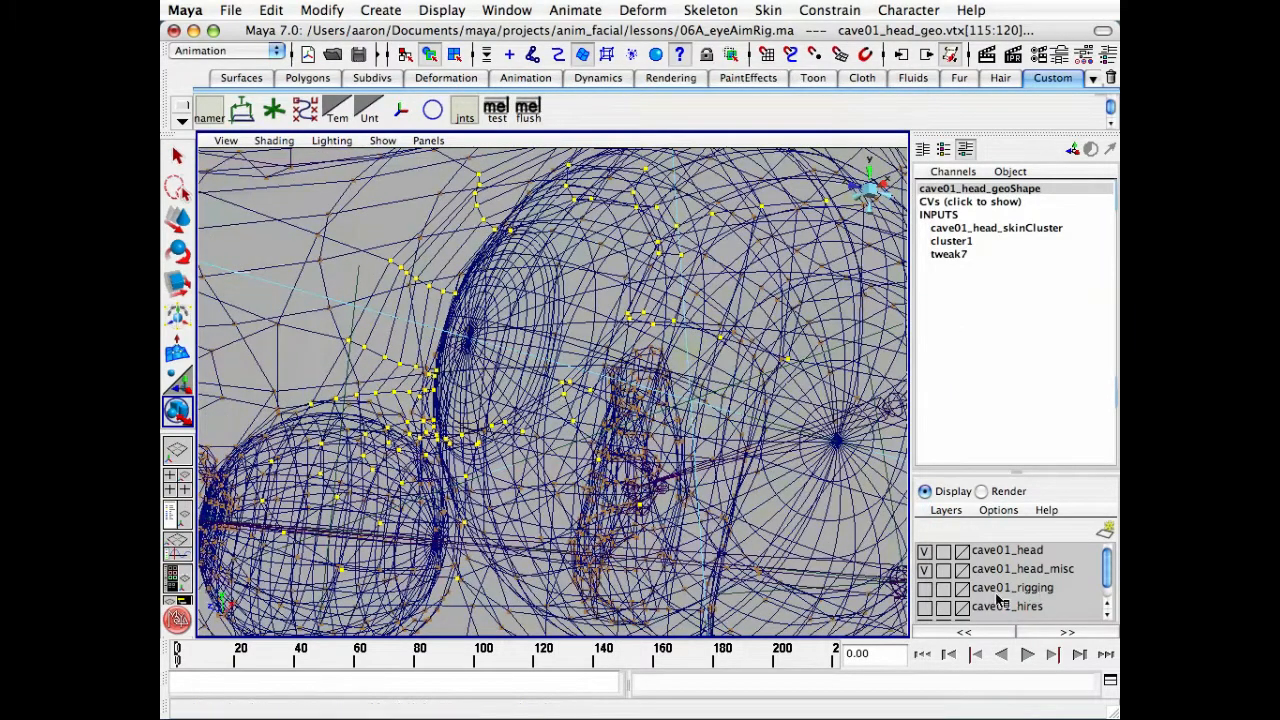
Hide the cave01_head_misc layer, switch to shaded display, and examine which eyelid vertices belong to cluster1Set.
left_click(925, 571)
left_click_drag(572, 416, 506, 380, "alt")
key("5")
right_click_drag(506, 380, 494, 406, "alt")
left_click_drag(494, 406, 405, 360, "alt")
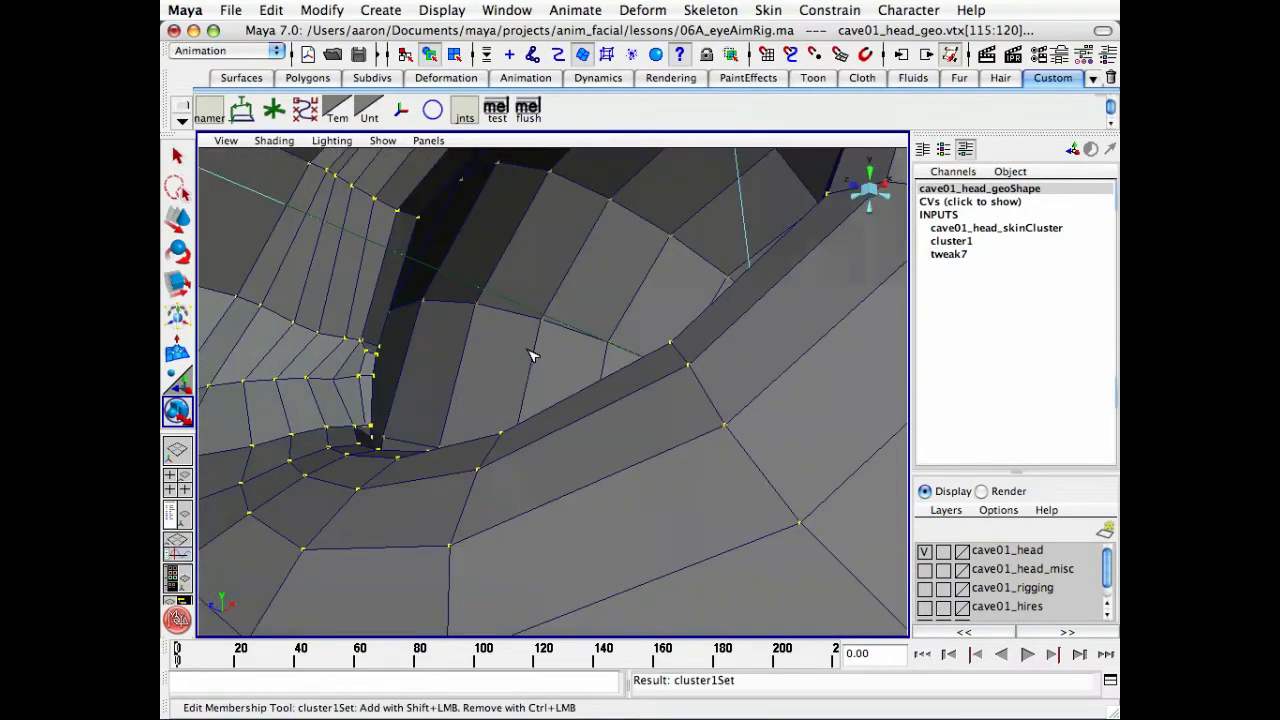
left_click_drag(530, 355, 355, 465, "alt")
left_click_drag(432, 452, 515, 436, "alt")
right_click_drag(515, 436, 449, 431, "alt")
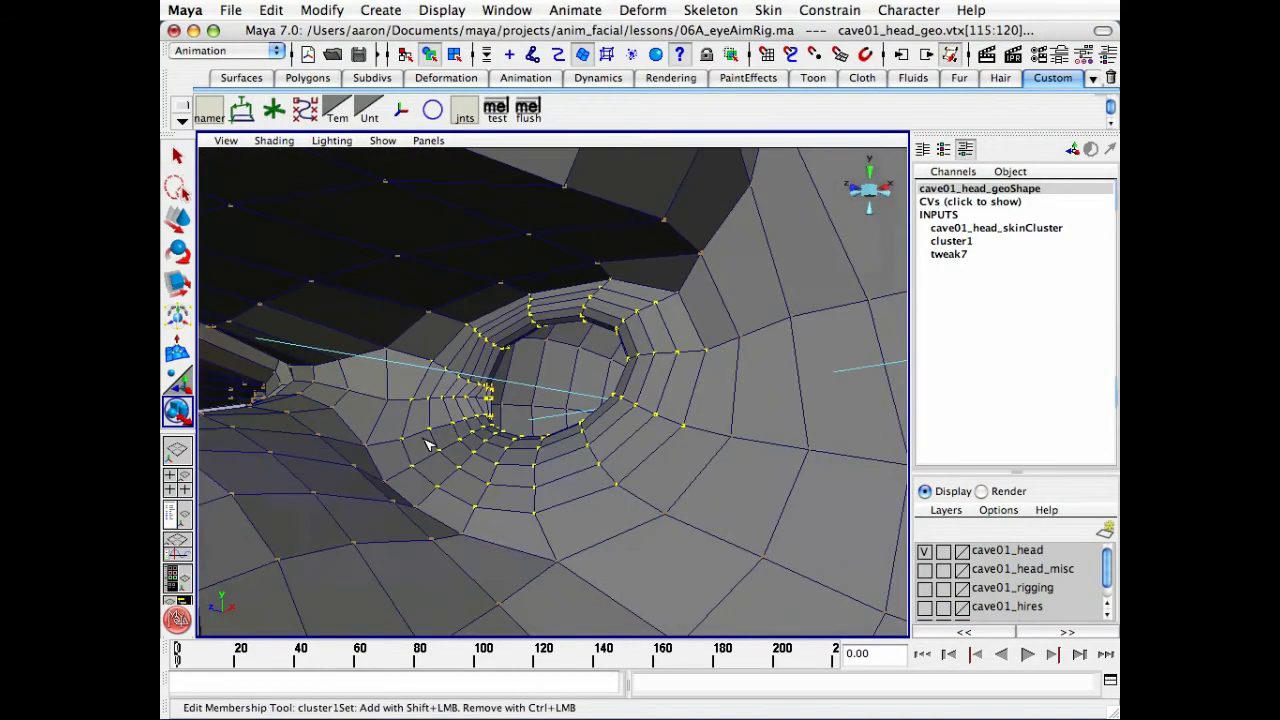
Leave the Edit Membership Tool, show the cave01_head_misc layer again, and select cave01_head_geo in shaded display.
mouse_move(428, 445)
left_mouse_down("alt")
mouse_move(560, 430)
mouse_move(380, 431)
mouse_move(517, 457)
mouse_move(450, 432)
left_mouse_up("alt")
key("4")
key("q")
right_click_drag(450, 432, 384, 420, "alt")
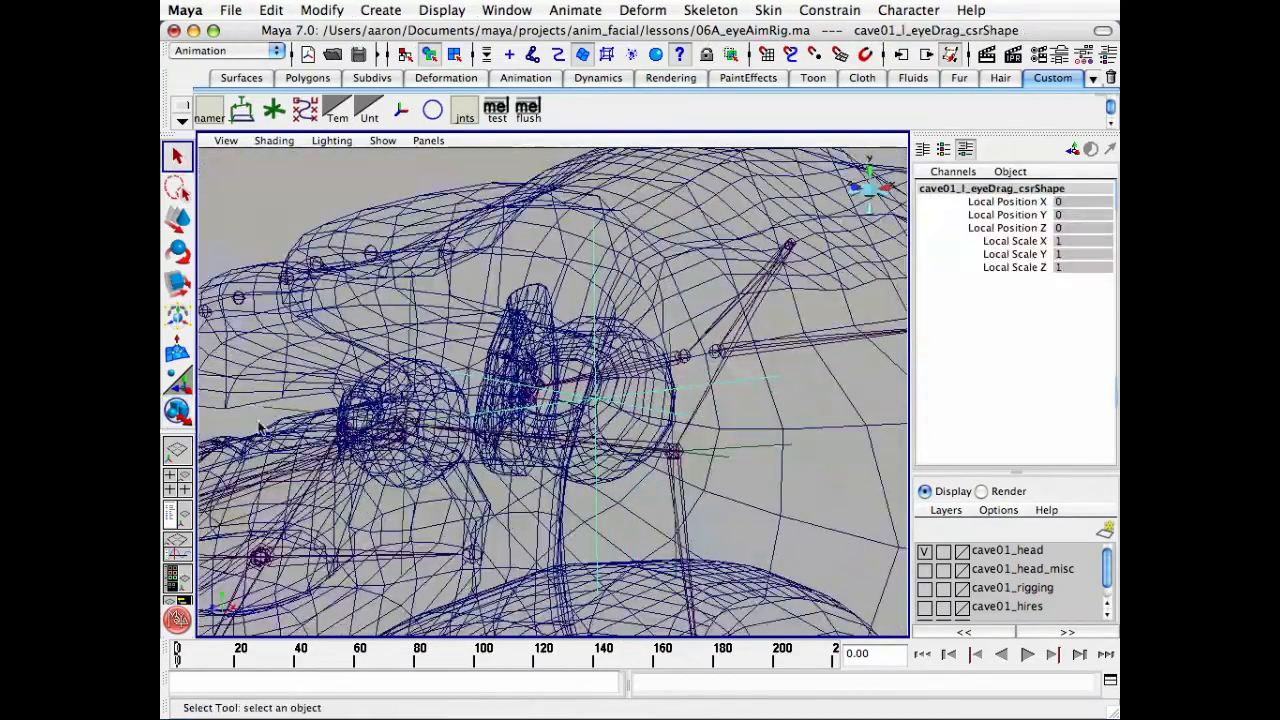
left_click(258, 428)
left_click(924, 569)
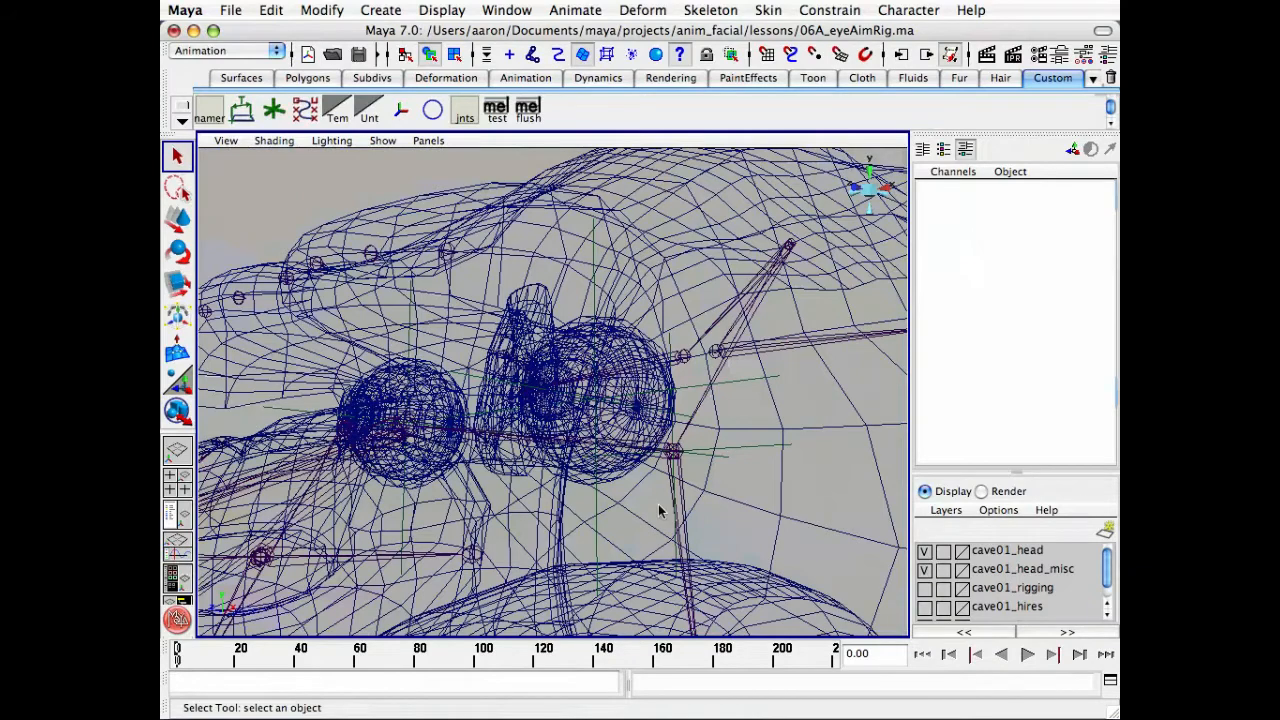
key("5")
mouse_move(658, 506)
right_mouse_down("alt")
mouse_move(522, 493)
mouse_move(745, 476)
right_mouse_up("alt")
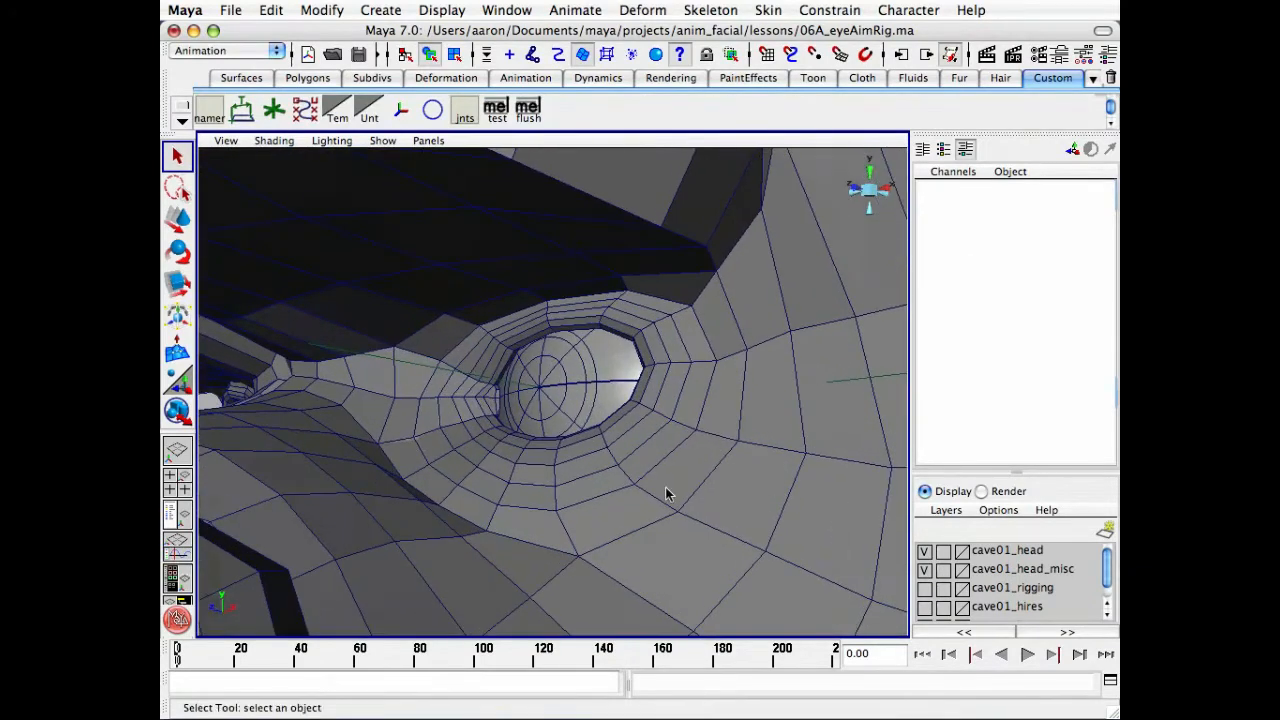
left_click(712, 545)
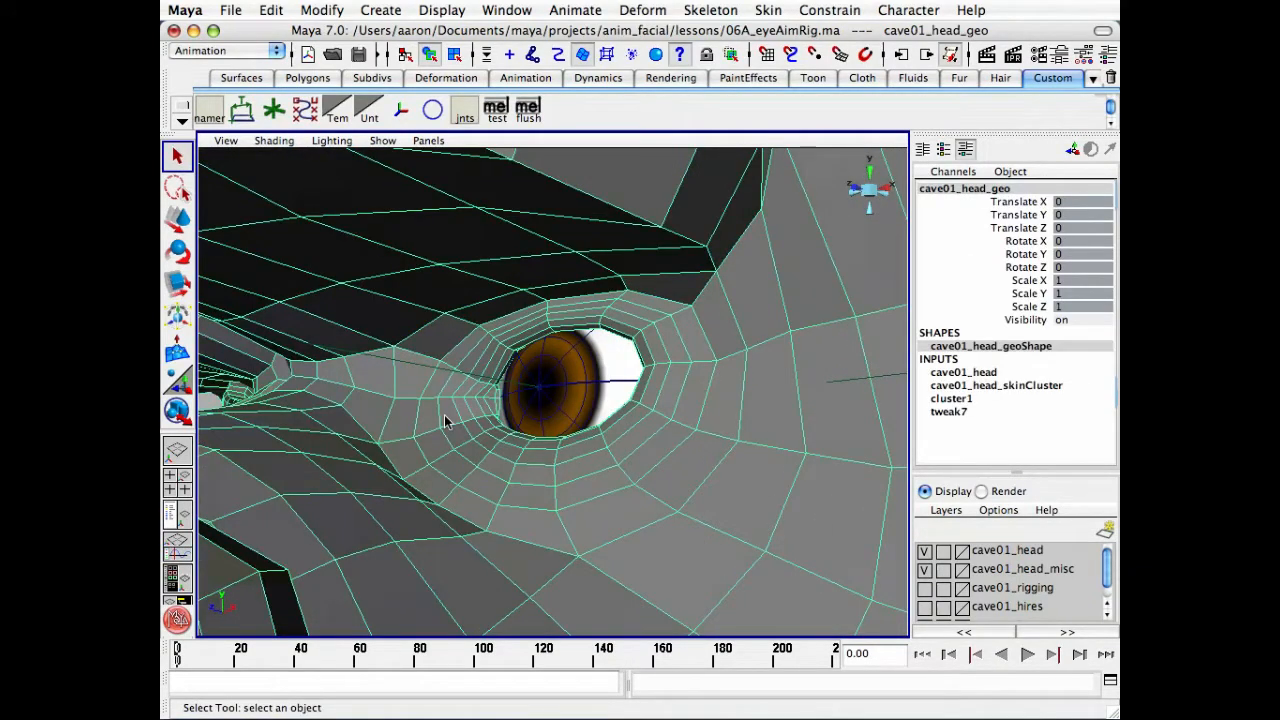
Start the Paint Cluster Weights Tool on cave01_head_geo with its tool settings open for cluster1.weights.
right_click(460, 229)
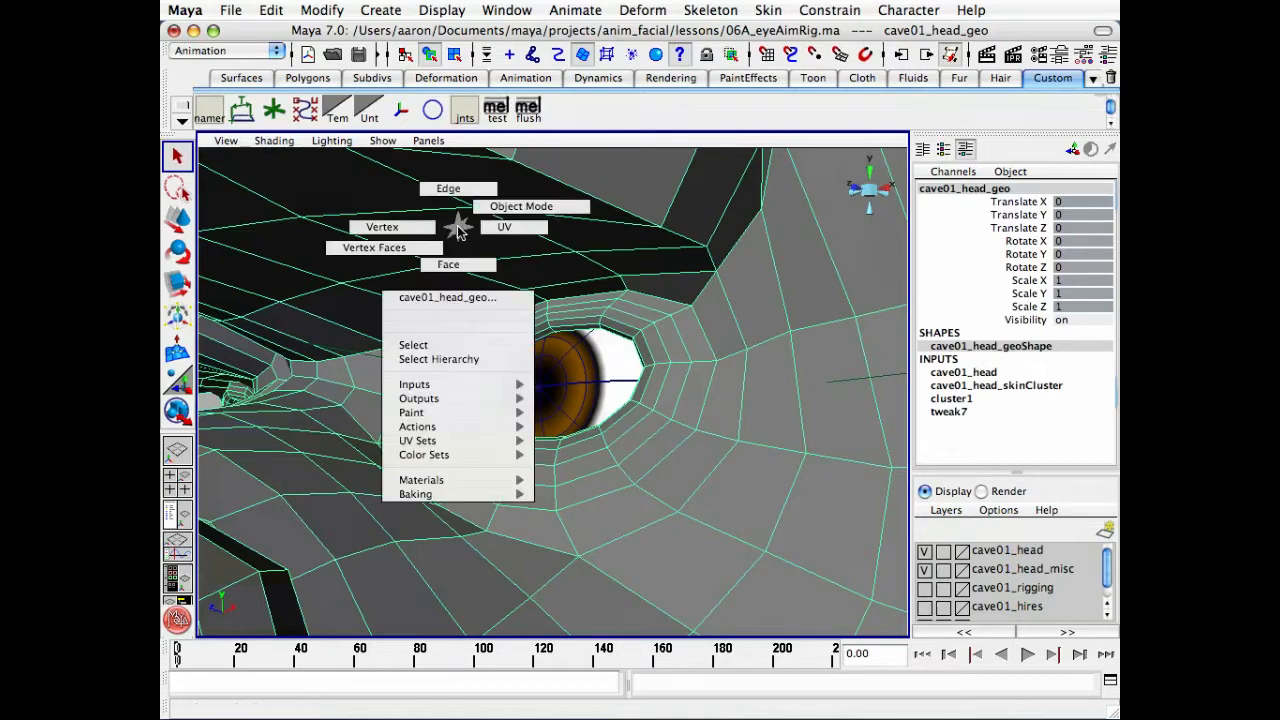
mouse_move(488, 413)
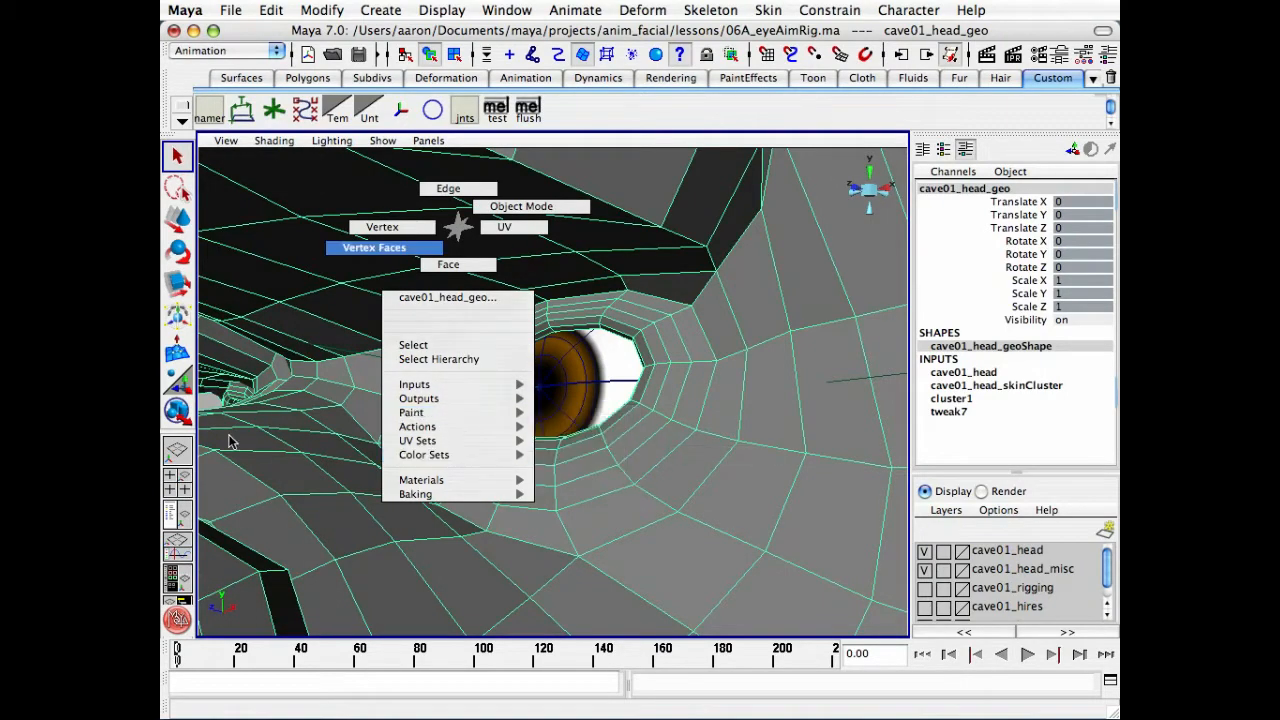
right_click_drag(349, 436, 474, 234)
left_click(645, 10)
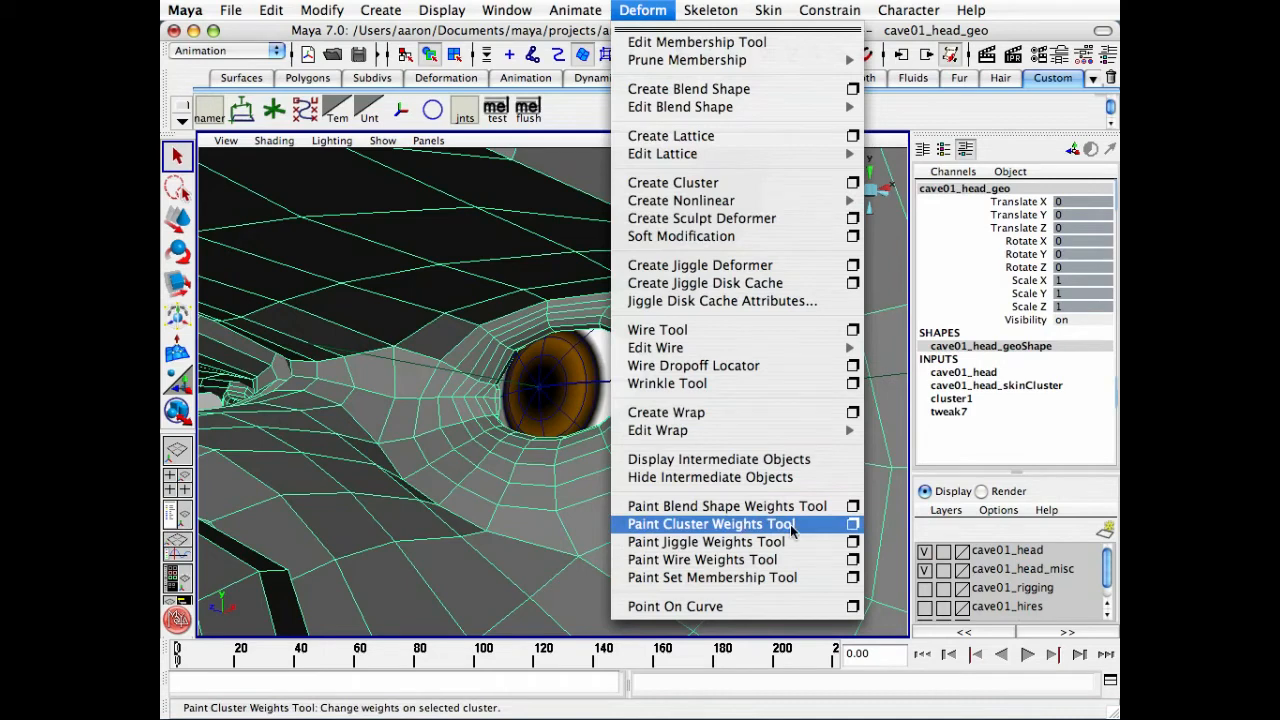
left_click(853, 525)
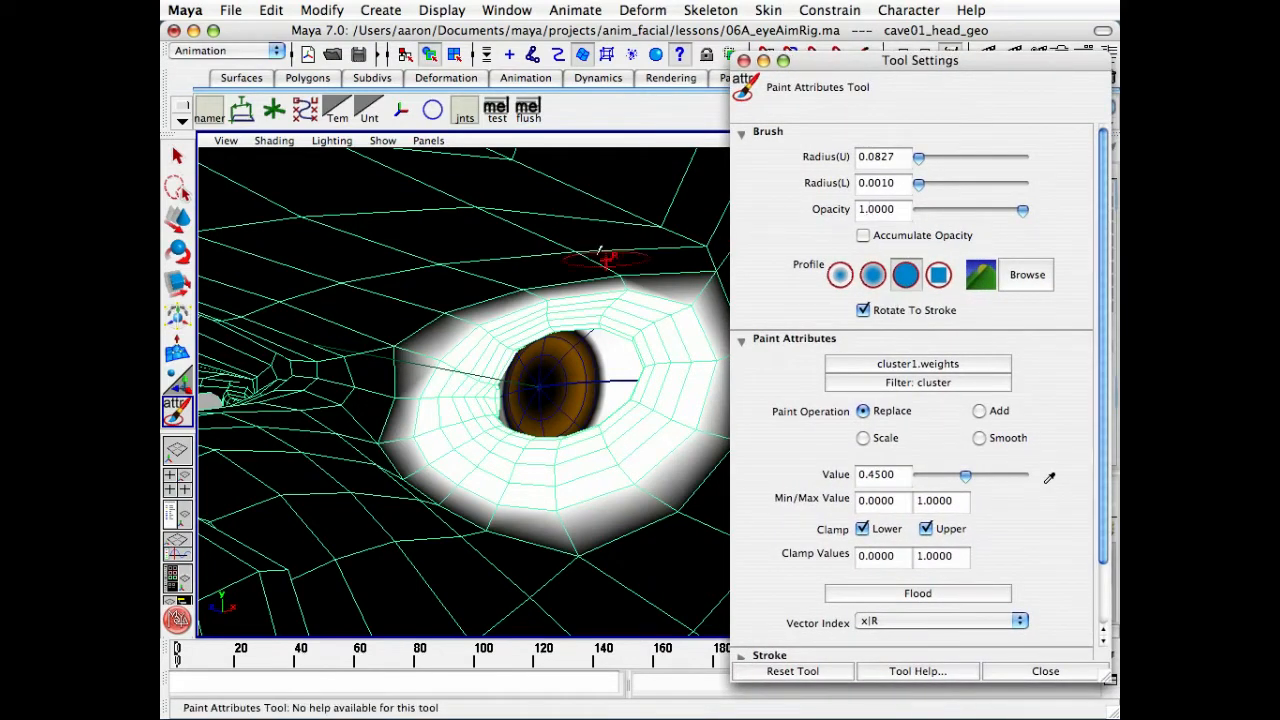
Reduce the brush's upper radius to 0.0214 and examine the weight falloff around the left eyelid.
left_click_drag(600, 258, 520, 262, "alt")
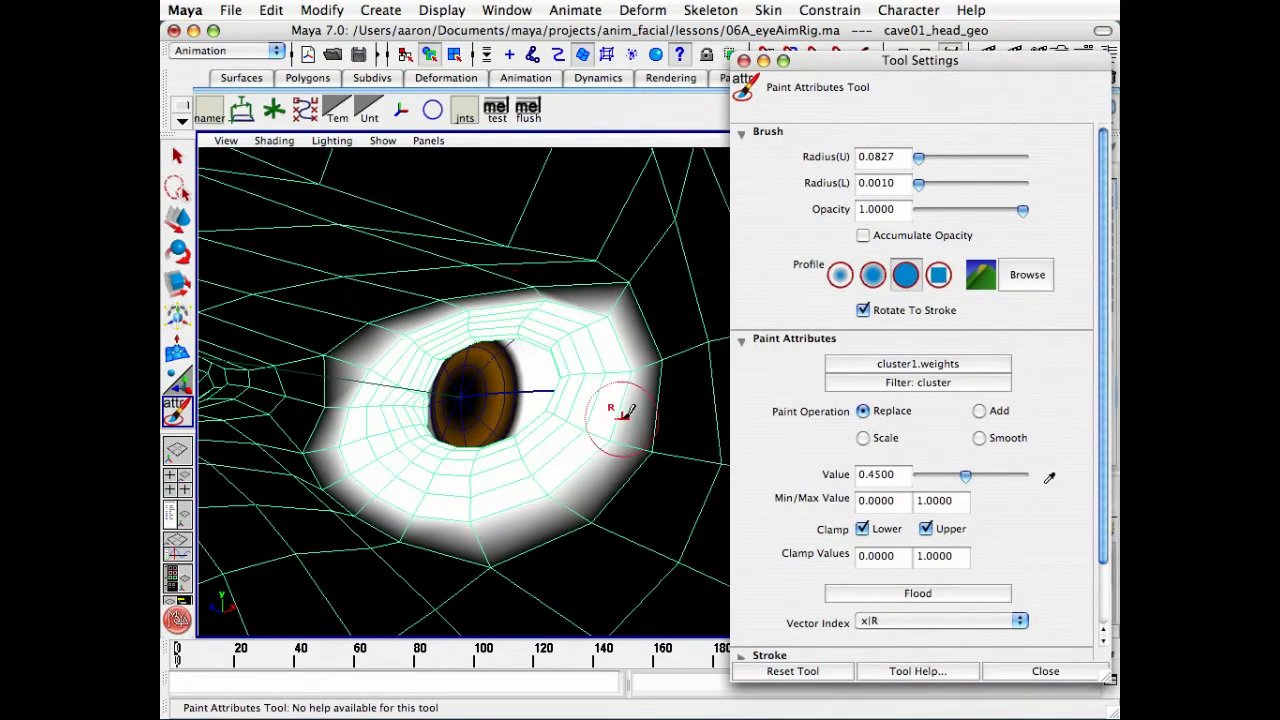
left_click_drag(621, 416, 597, 423)
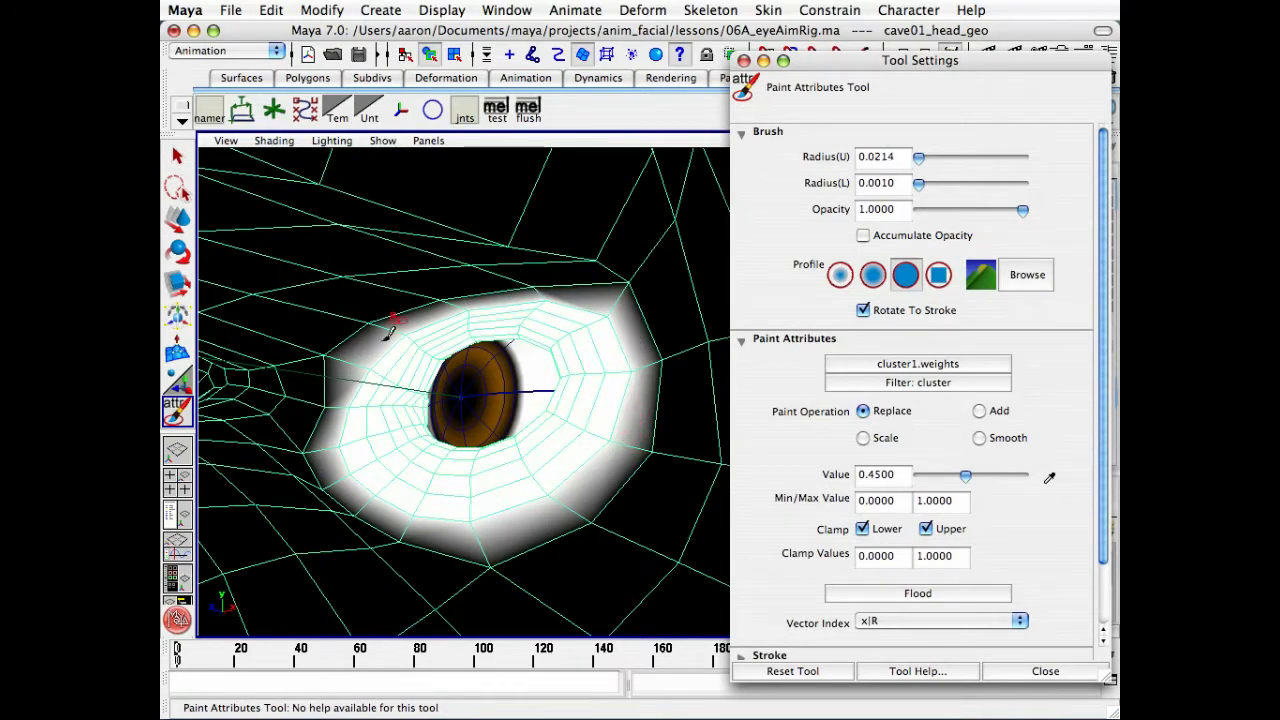
left_click_drag(408, 360, 360, 375, "alt")
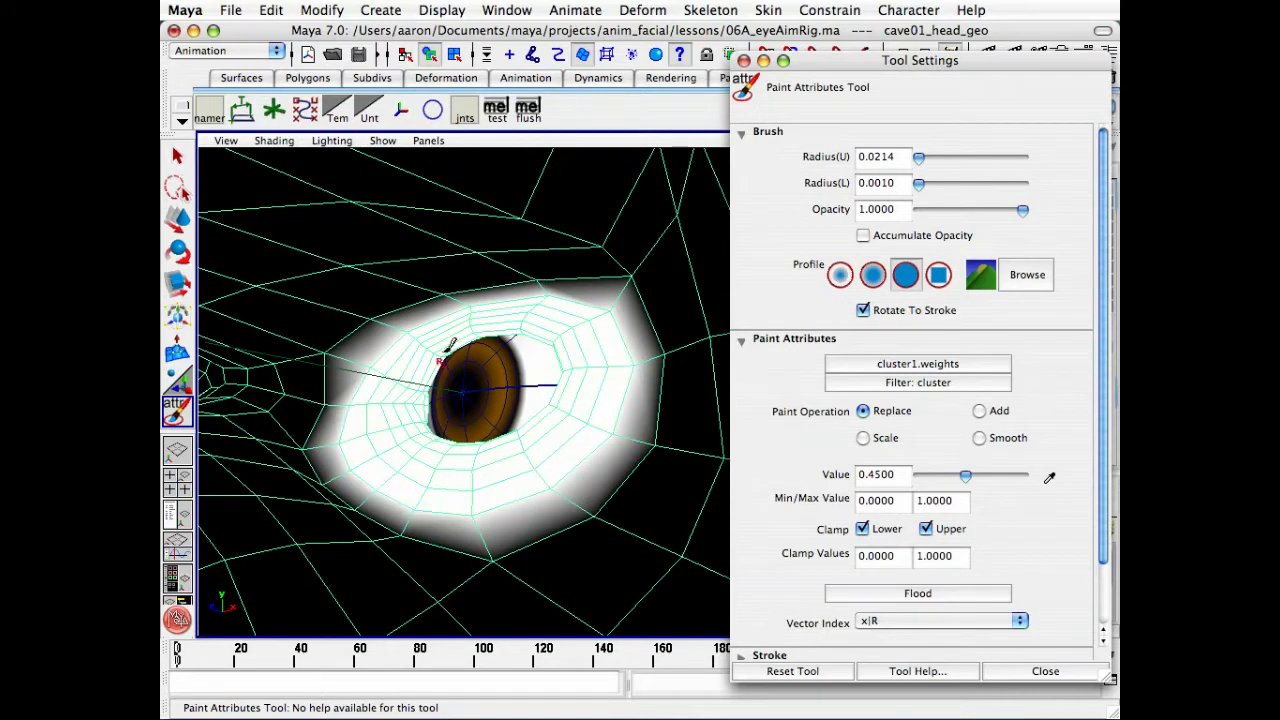
left_click_drag(448, 344, 437, 297, "alt")
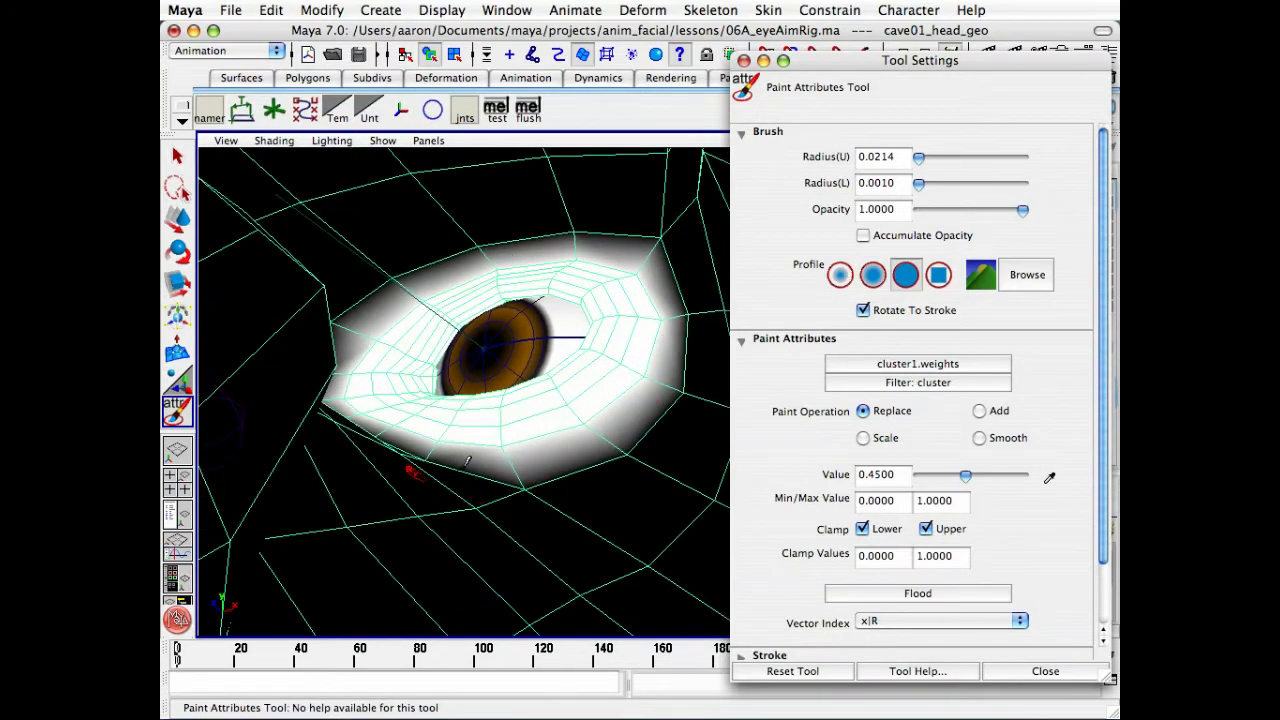
right_click_drag(440, 390, 478, 395, "alt")
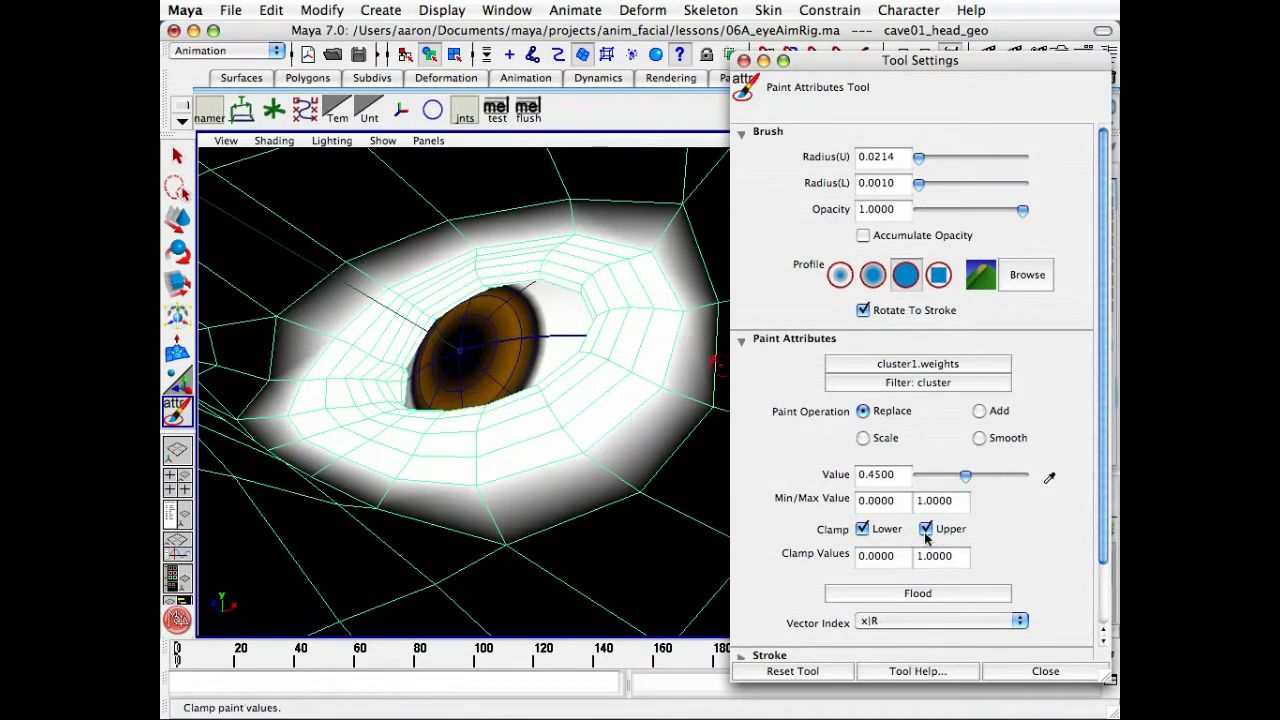
Set the paint value to 0.25 and paint the outermost ring of cluster weights around the left eye.
left_click(870, 476)
type("1")
key("Return")
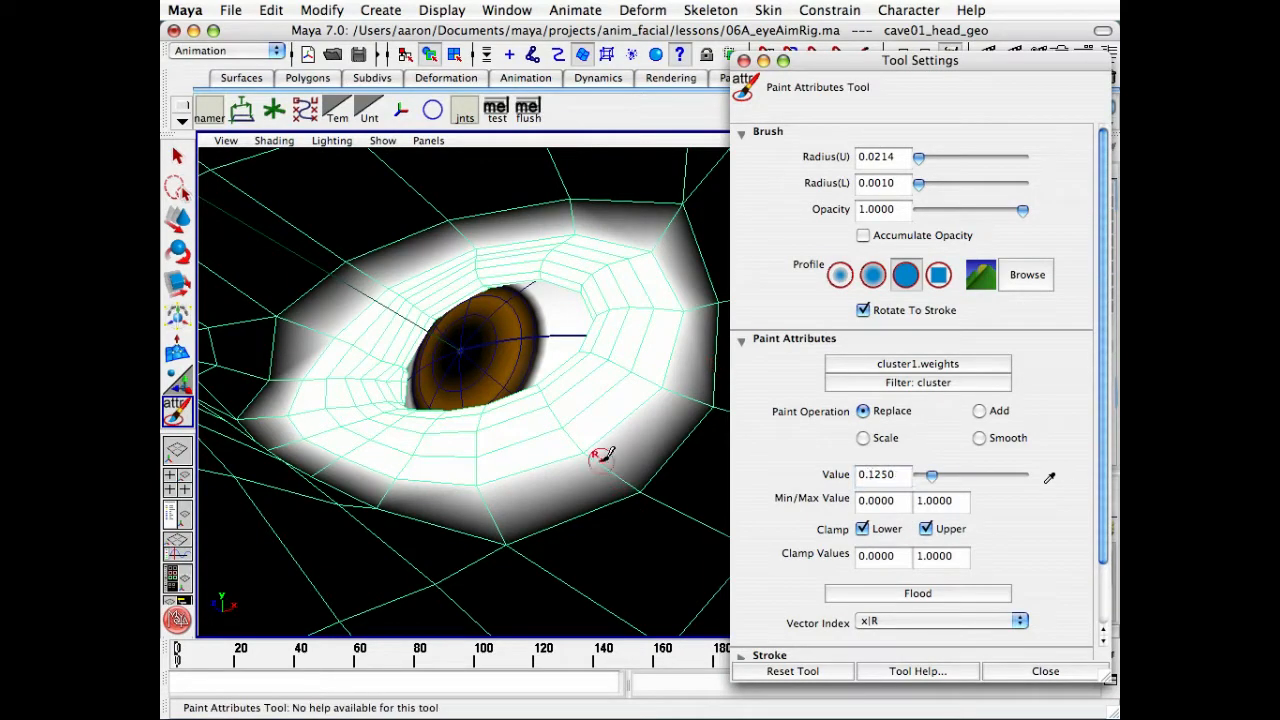
left_click_drag(601, 456, 629, 477, "alt")
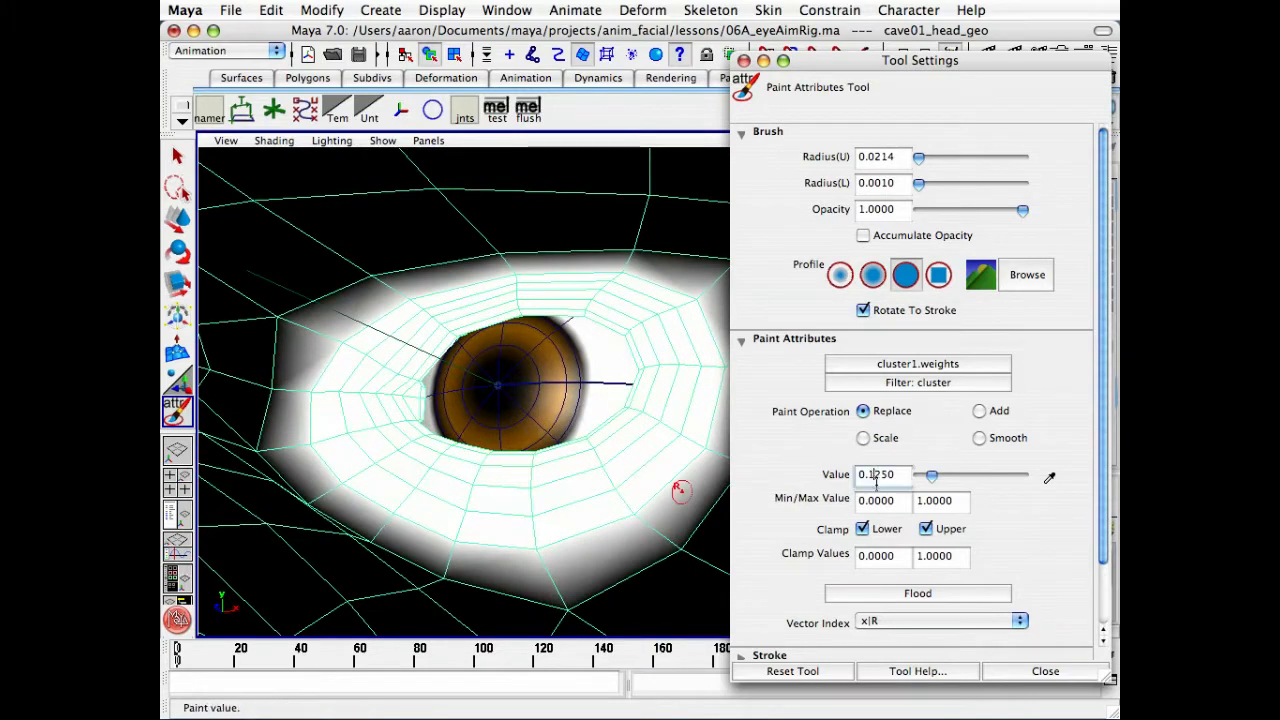
key("BackSpace")
key("Return")
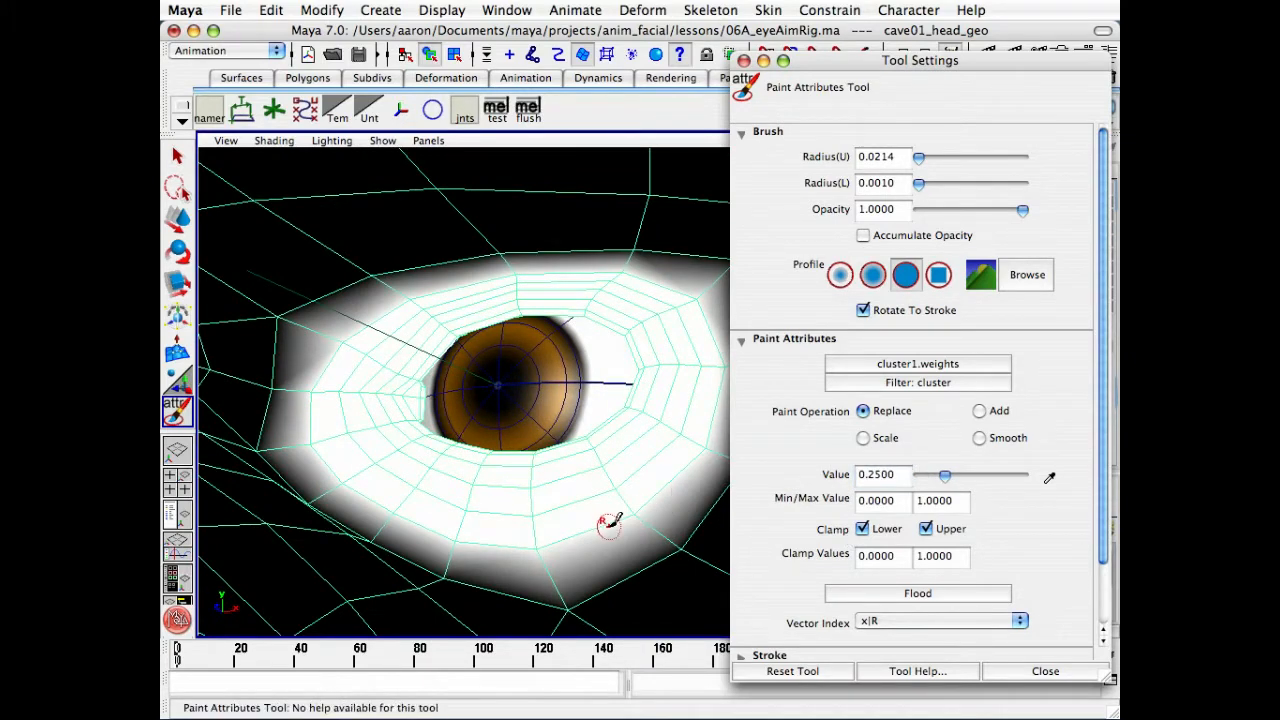
mouse_move(611, 526)
left_mouse_down()
mouse_move(694, 472)
mouse_move(729, 370)
mouse_move(718, 306)
mouse_move(700, 286)
left_mouse_up()
left_click_drag(625, 260, 622, 265)
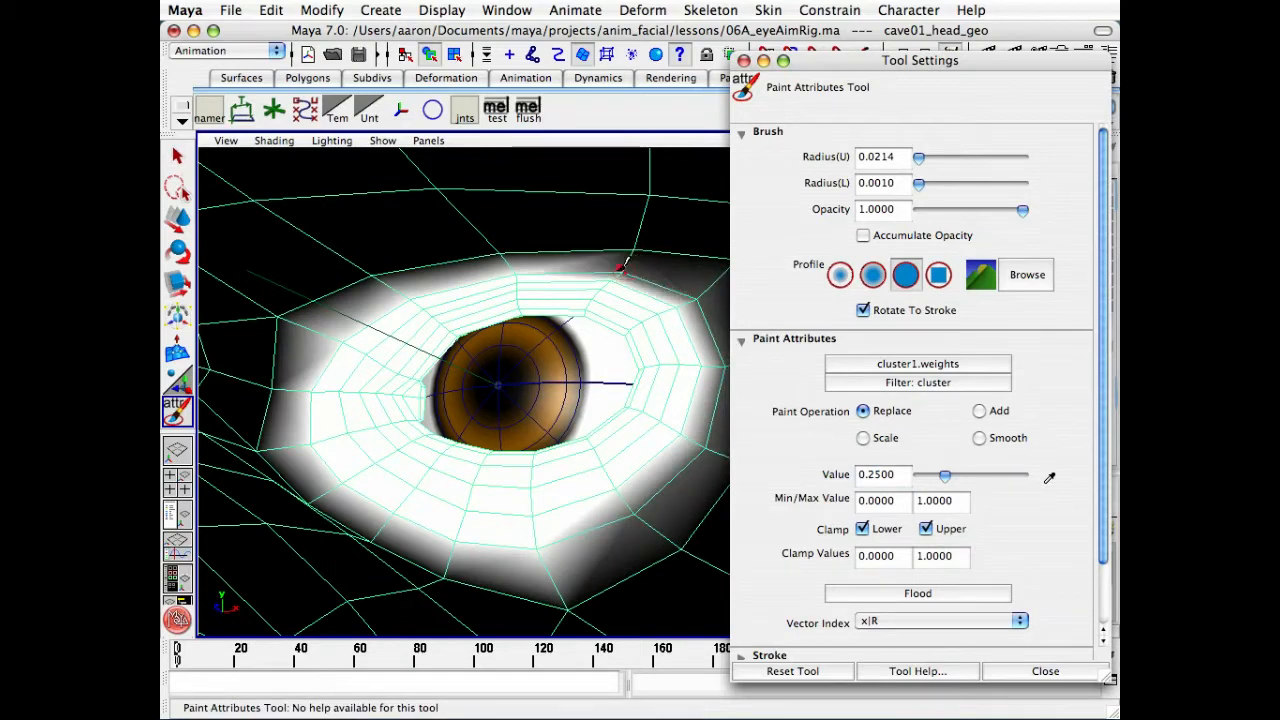
left_click_drag(515, 263, 519, 266)
mouse_move(415, 300)
left_mouse_down()
mouse_move(295, 375)
mouse_move(312, 444)
mouse_move(423, 528)
mouse_move(528, 543)
mouse_move(628, 525)
left_mouse_up()
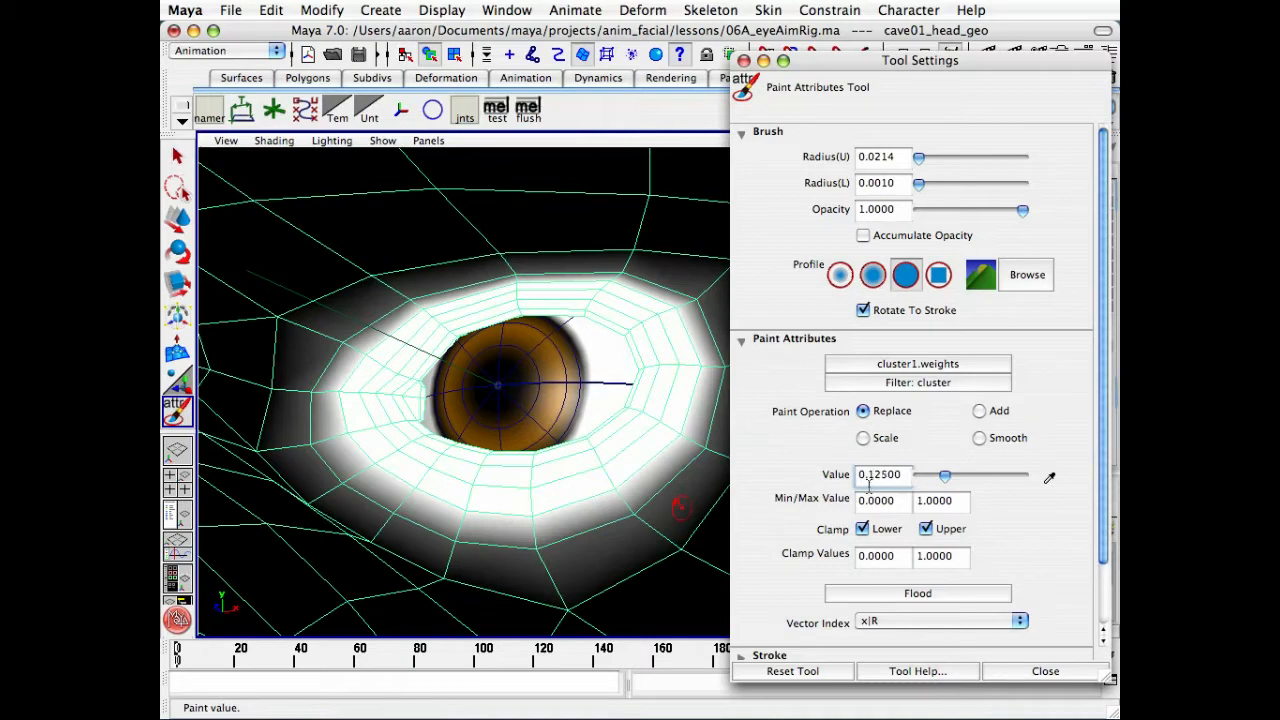
Set the paint value to 0.125 and repaint the outermost weighted ring around the left eye.
key("Return")
mouse_move(486, 536)
left_mouse_down()
mouse_move(566, 540)
mouse_move(667, 510)
left_mouse_up()
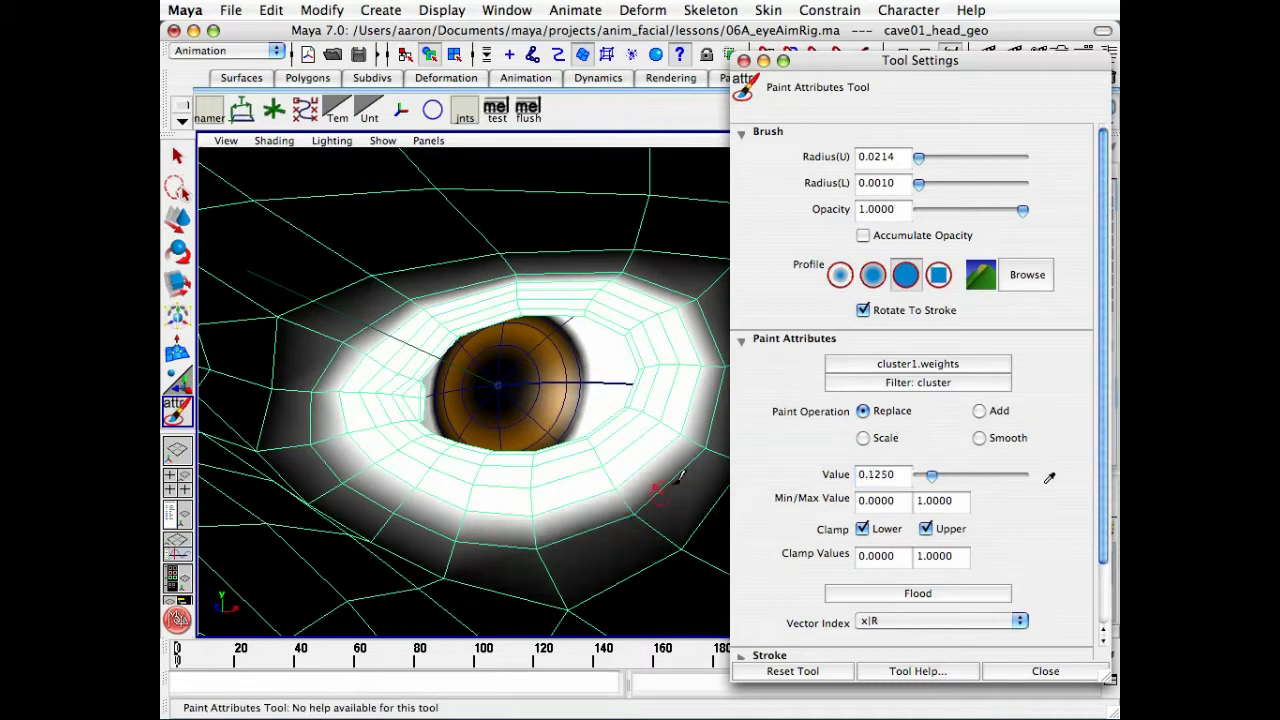
left_click(708, 289)
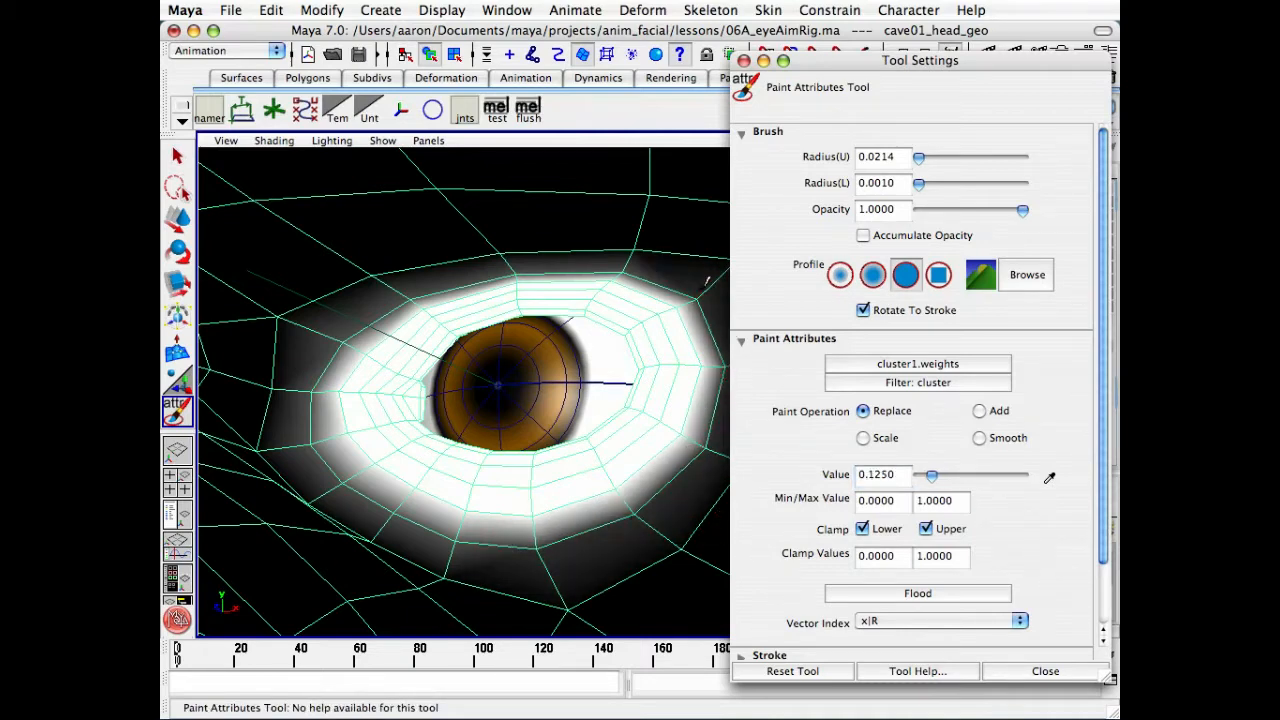
left_click_drag(654, 271, 643, 285, "alt")
left_click(633, 273)
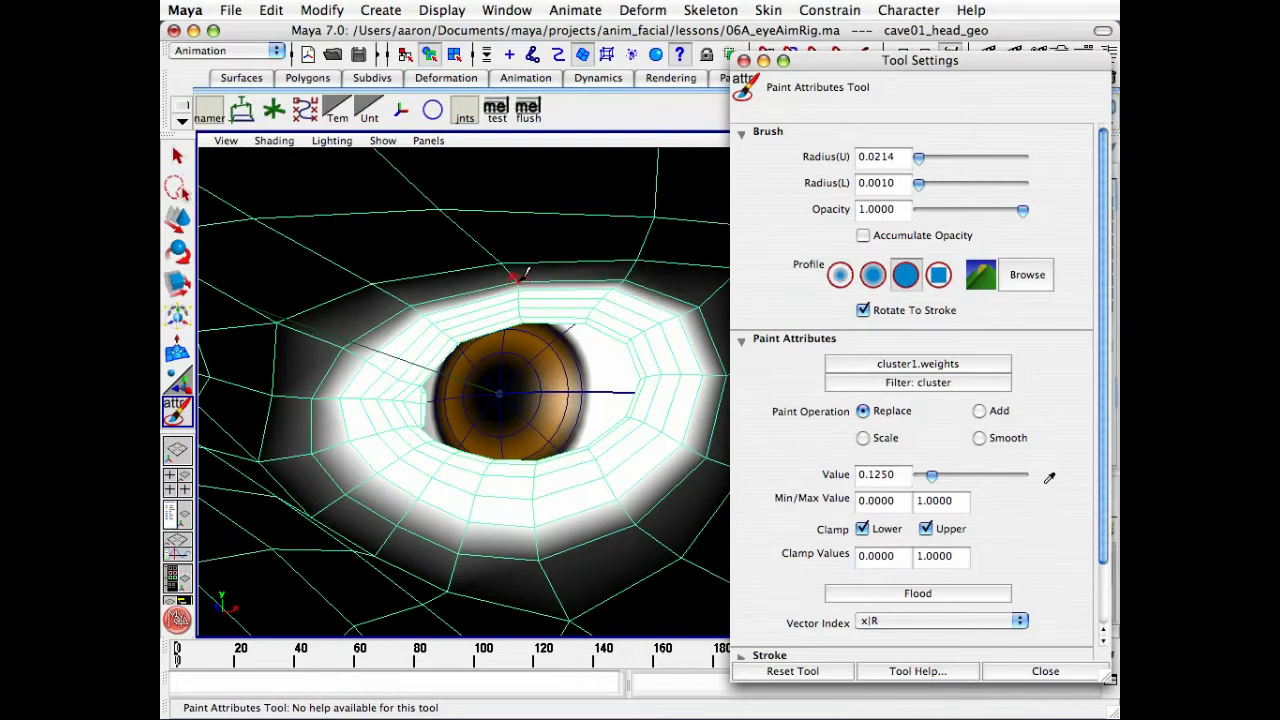
left_click(517, 278)
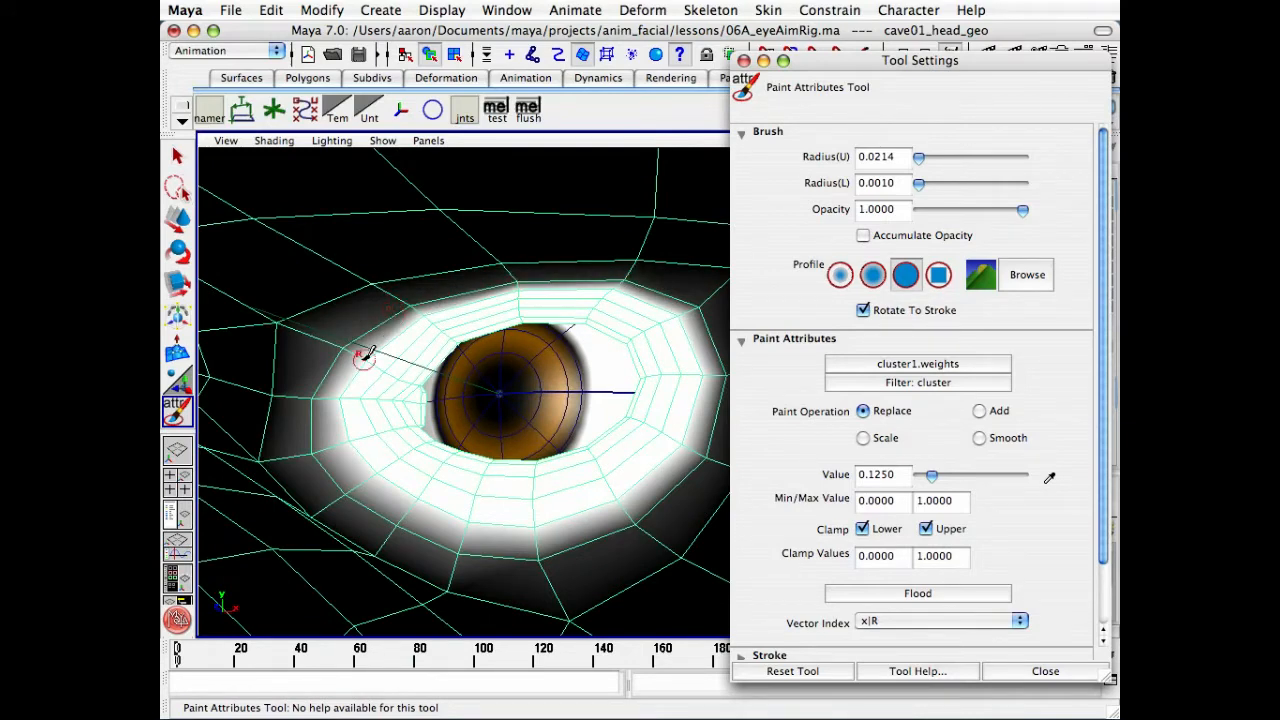
mouse_move(363, 357)
left_mouse_down()
mouse_move(323, 359)
mouse_move(312, 450)
mouse_move(382, 515)
mouse_move(458, 551)
mouse_move(519, 557)
left_mouse_up()
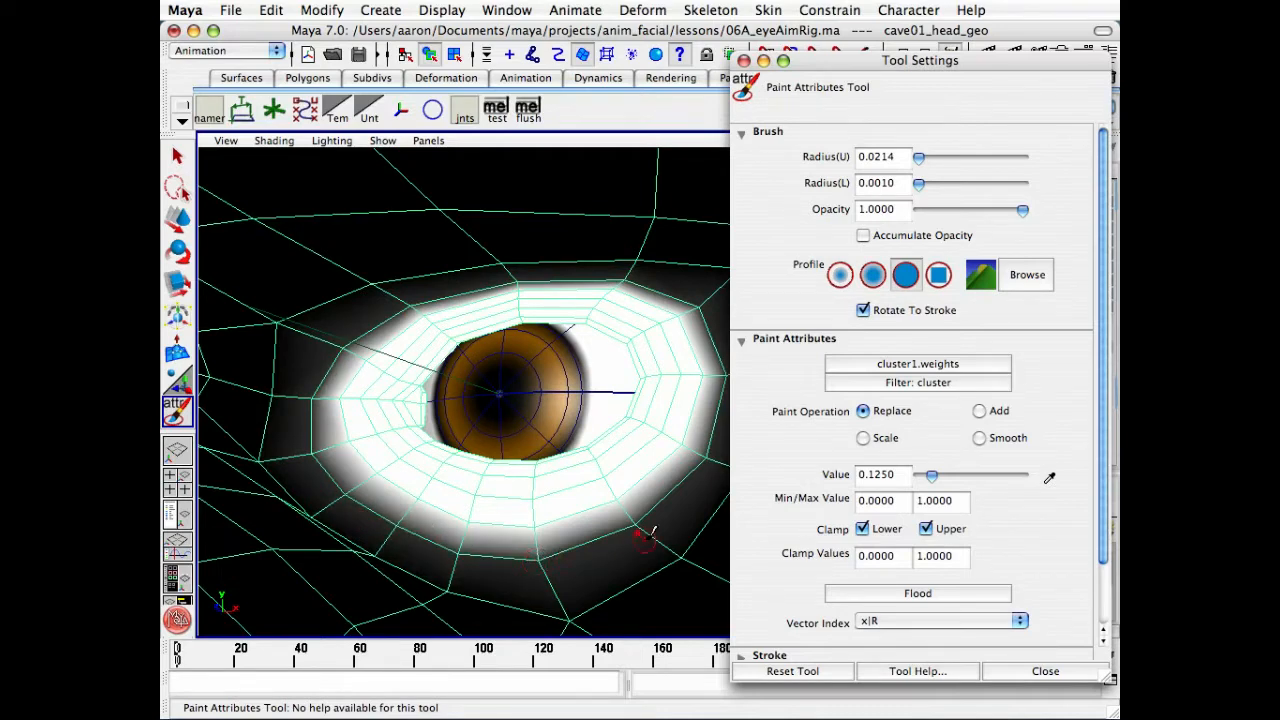
Paint the next vertex ring inward around the eye with value 0.25, reducing the brush's upper radius to 0.0125.
double_click(873, 474)
type("0.25")
key("Return")
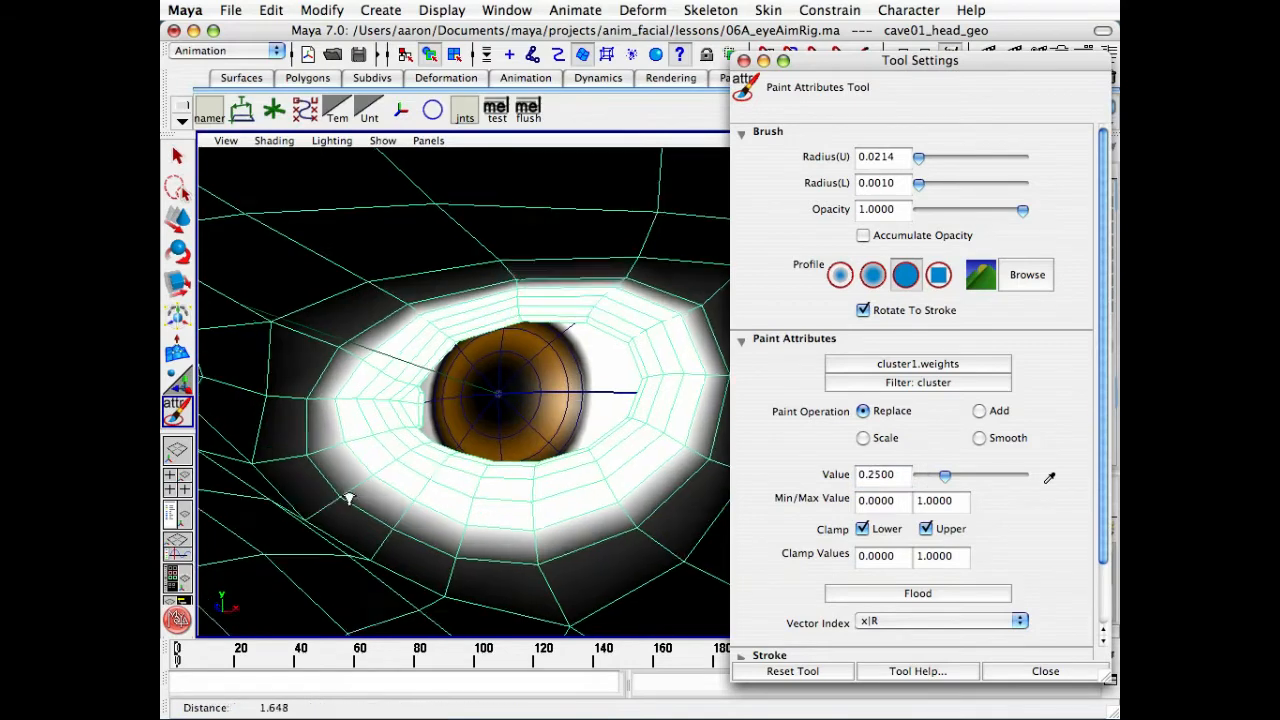
right_click_drag(349, 498, 448, 473, "alt")
mouse_move(519, 591)
left_mouse_down()
mouse_move(416, 586)
mouse_move(356, 552)
mouse_move(270, 435)
mouse_move(265, 393)
mouse_move(283, 355)
mouse_move(372, 281)
mouse_move(389, 313)
mouse_move(362, 318)
left_mouse_up()
key("b")
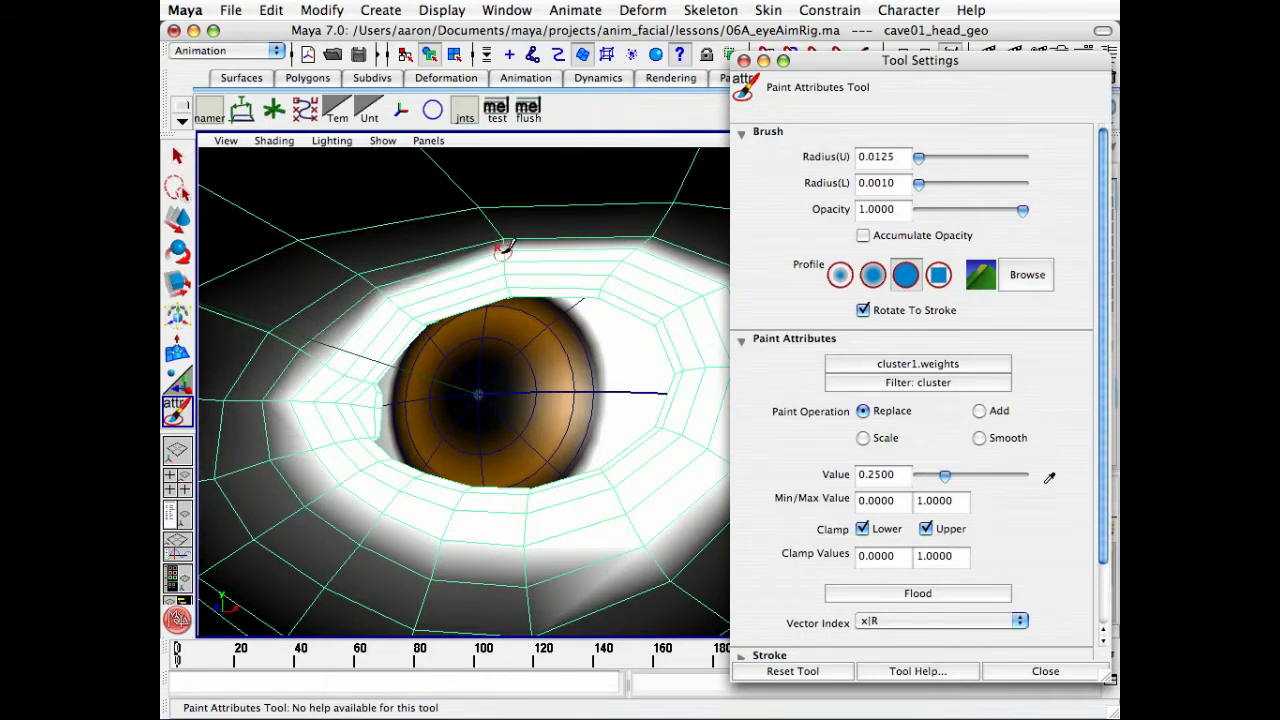
left_click(505, 250)
left_click(640, 249)
middle_click_drag(683, 271, 588, 268, "alt")
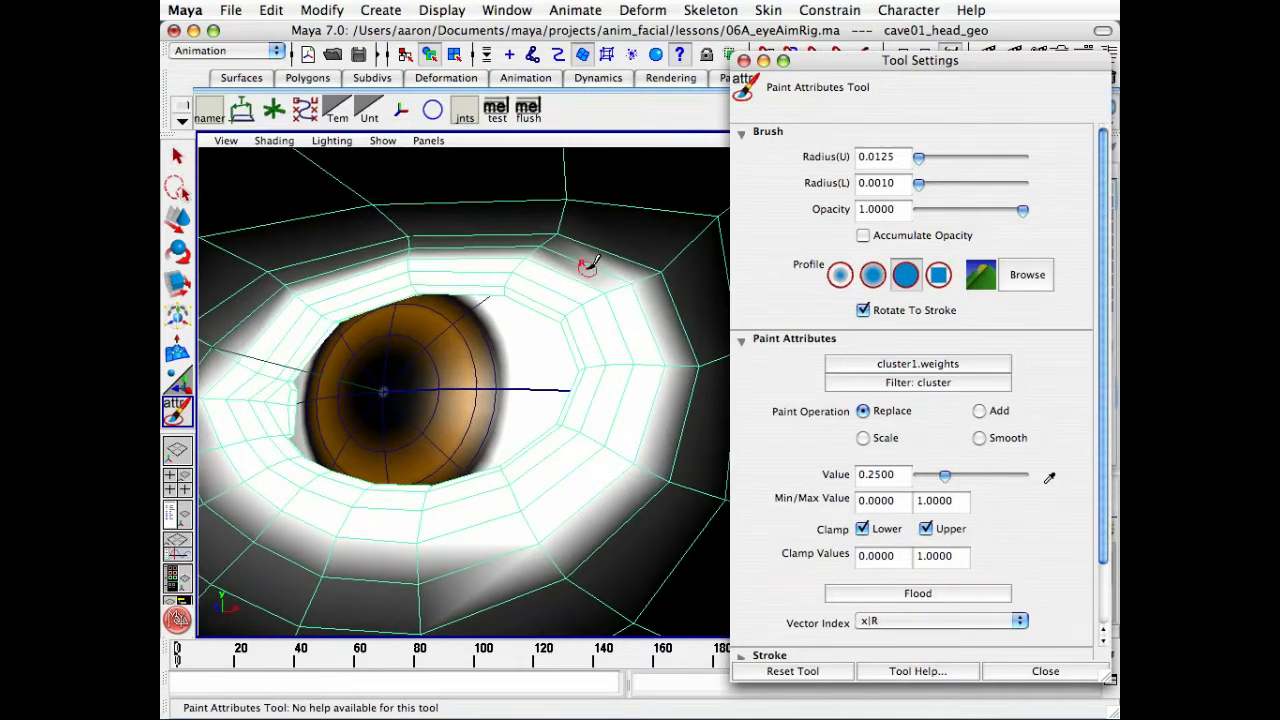
mouse_move(629, 266)
left_mouse_down()
mouse_move(654, 337)
mouse_move(646, 409)
mouse_move(541, 542)
left_mouse_up()
Set the paint value to 0.5 and paint the following eyelid ring closer to the eye.
left_click(875, 477)
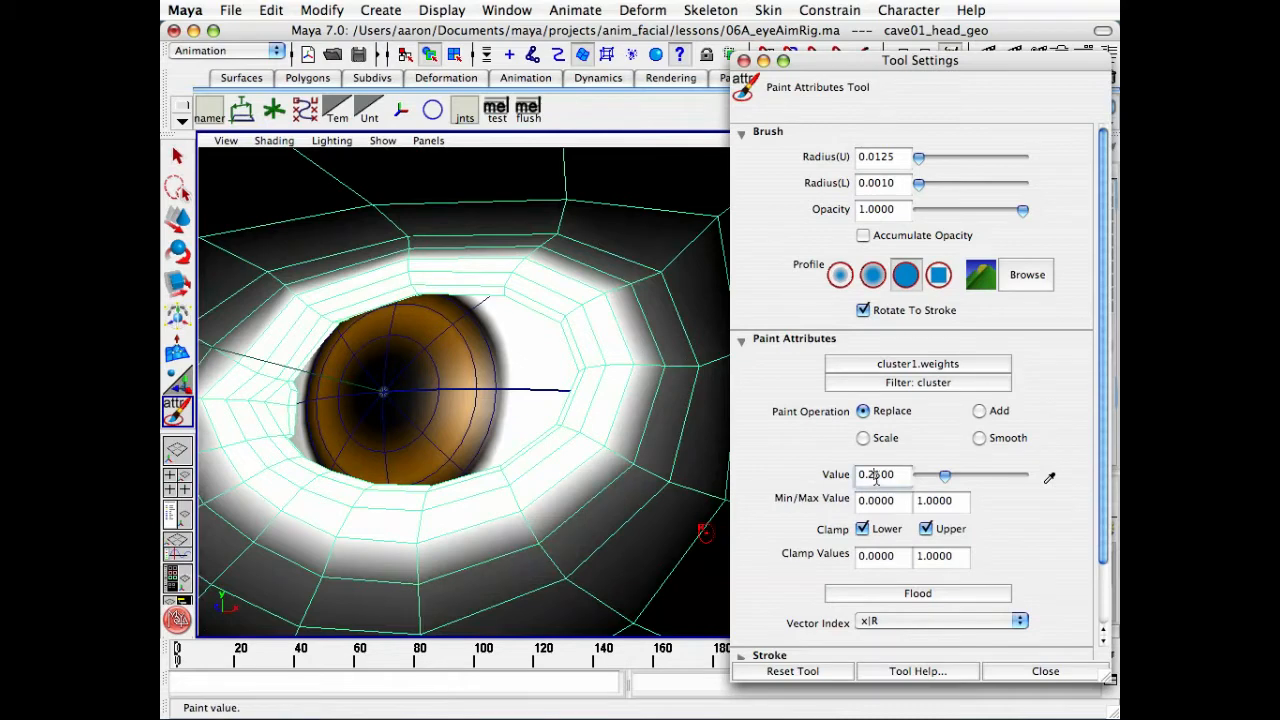
type("0.5")
key("Return")
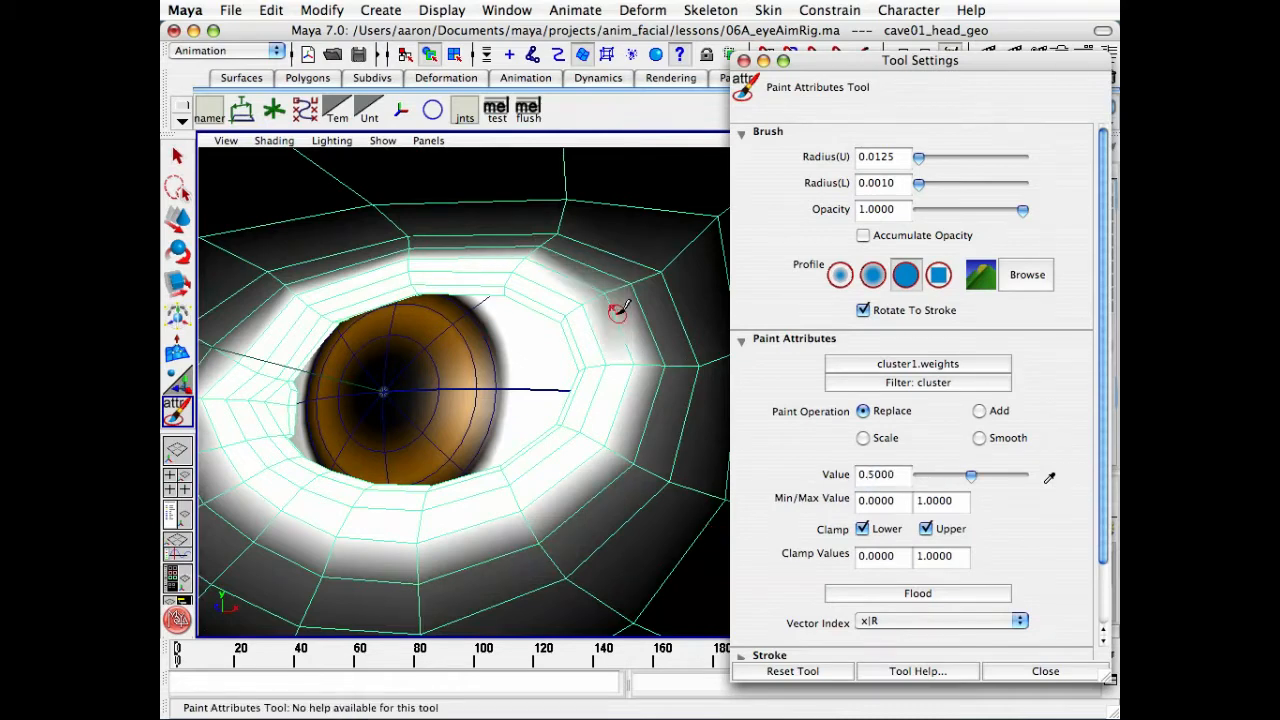
mouse_move(636, 389)
left_mouse_down()
mouse_move(523, 509)
mouse_move(431, 534)
mouse_move(351, 535)
mouse_move(295, 512)
mouse_move(212, 428)
mouse_move(213, 400)
mouse_move(288, 300)
mouse_move(424, 256)
left_mouse_up()
left_click(531, 258)
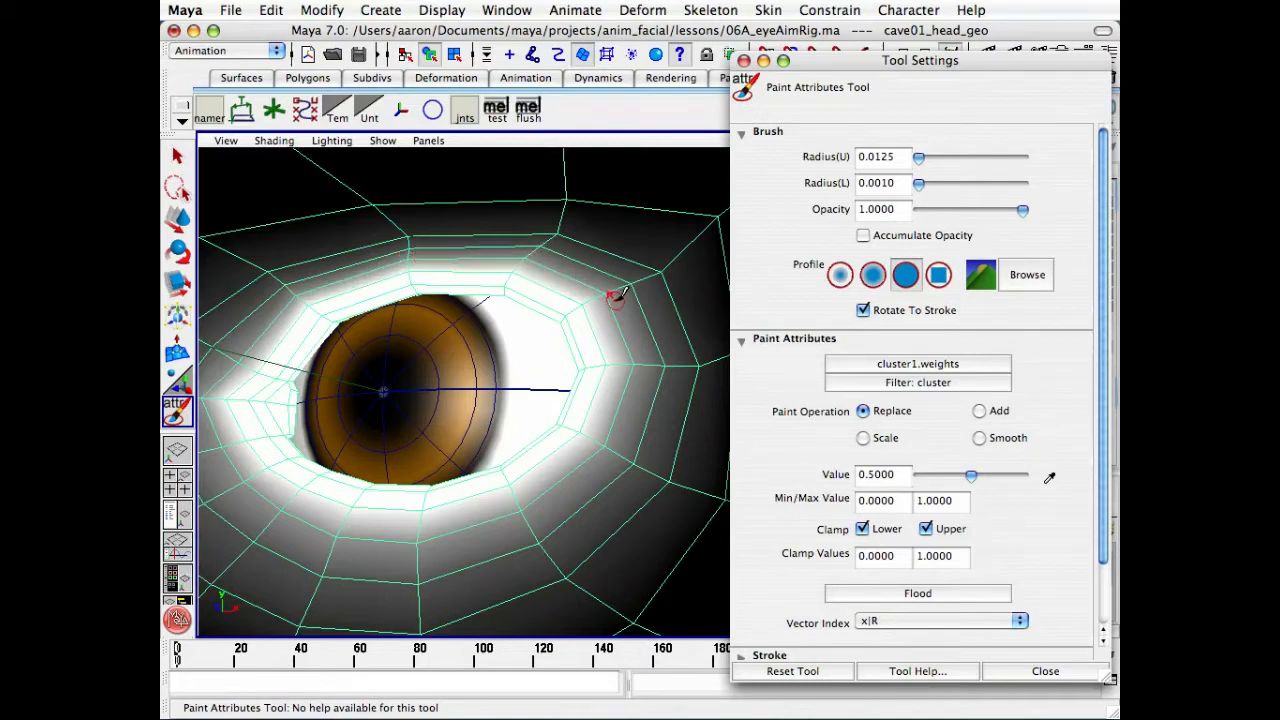
Set the paint value to 0.75 and paint each vertex of the ring just outside the eyelid's rim.
left_click(867, 475)
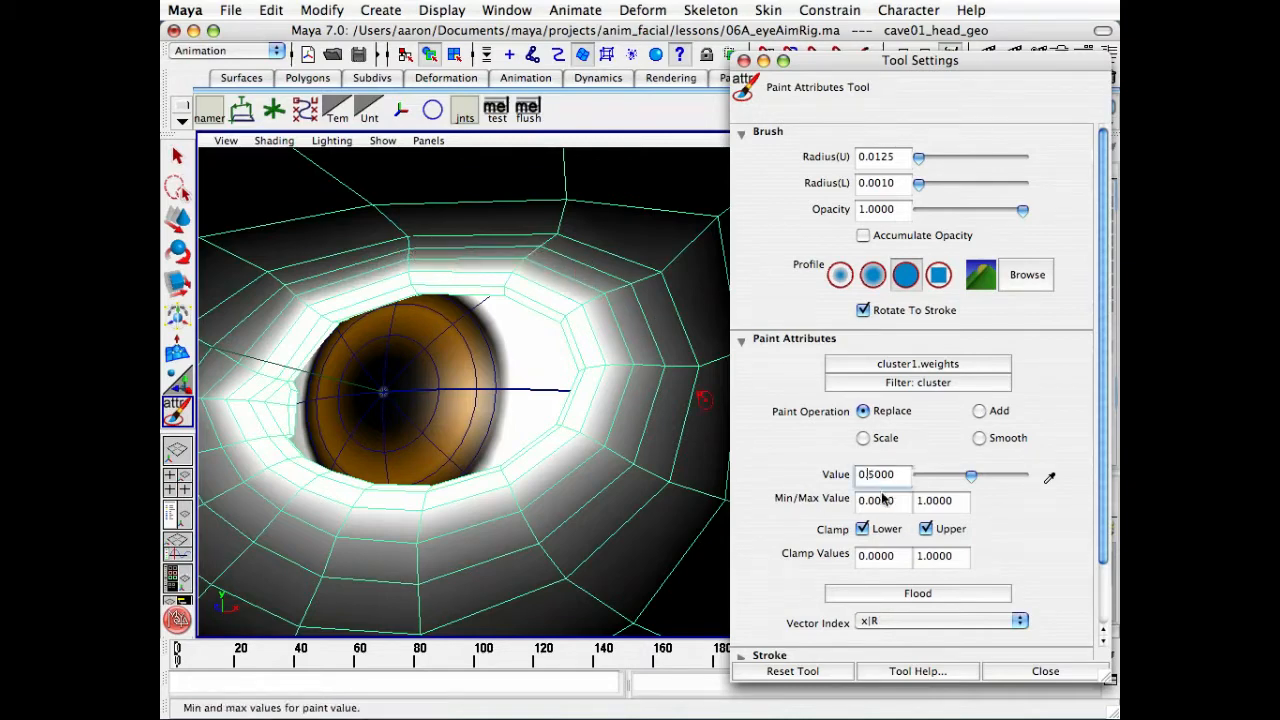
key("Return")
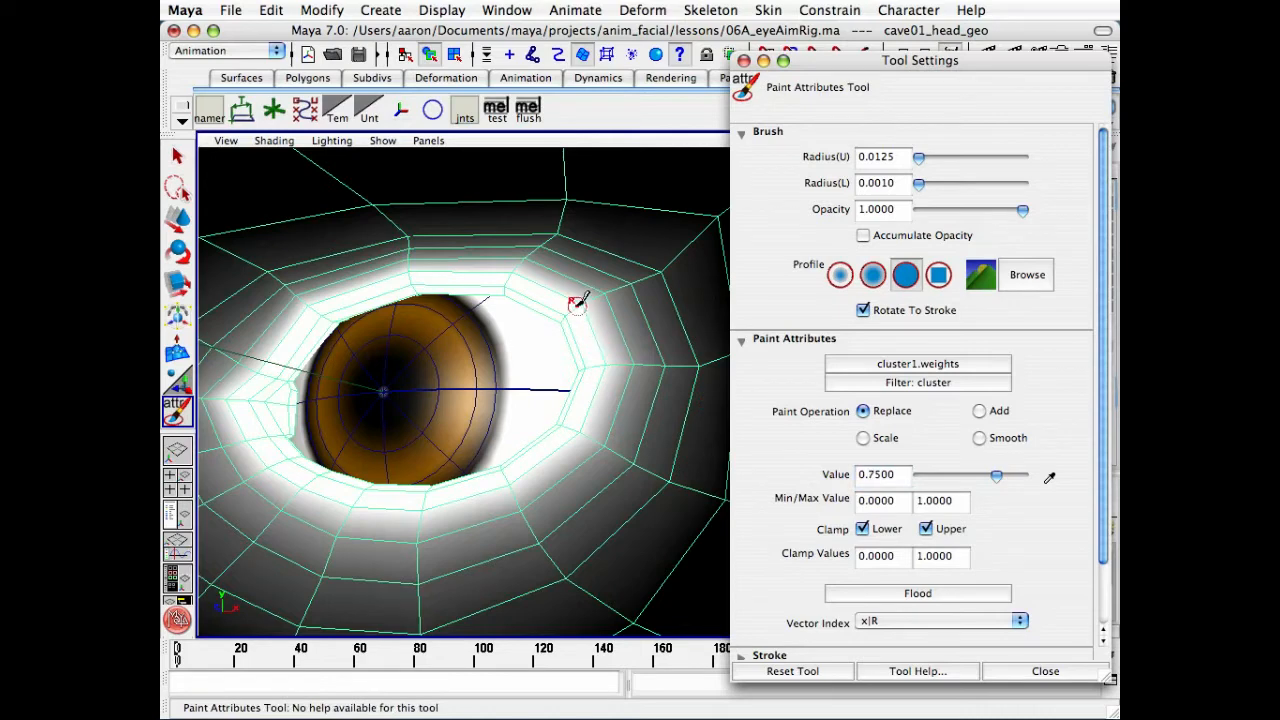
left_click(584, 305)
left_click(606, 367)
left_click(585, 422)
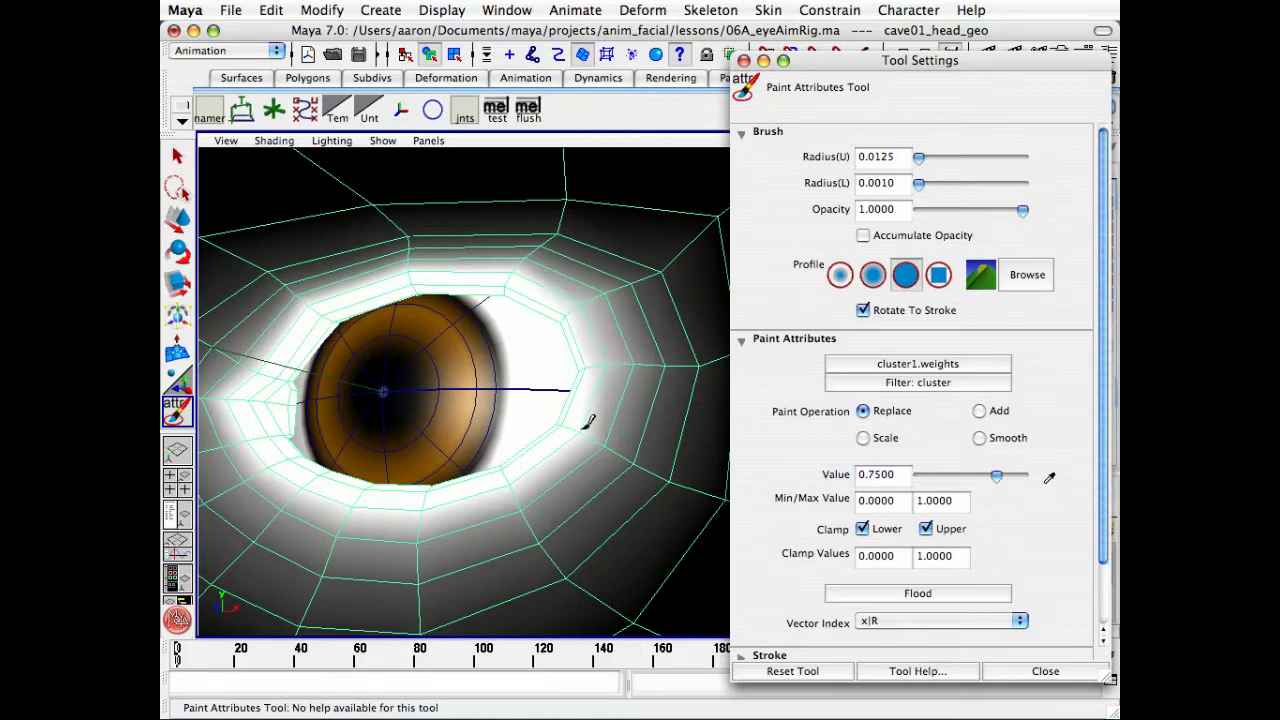
left_click(504, 488)
left_click(429, 512)
left_click(362, 508)
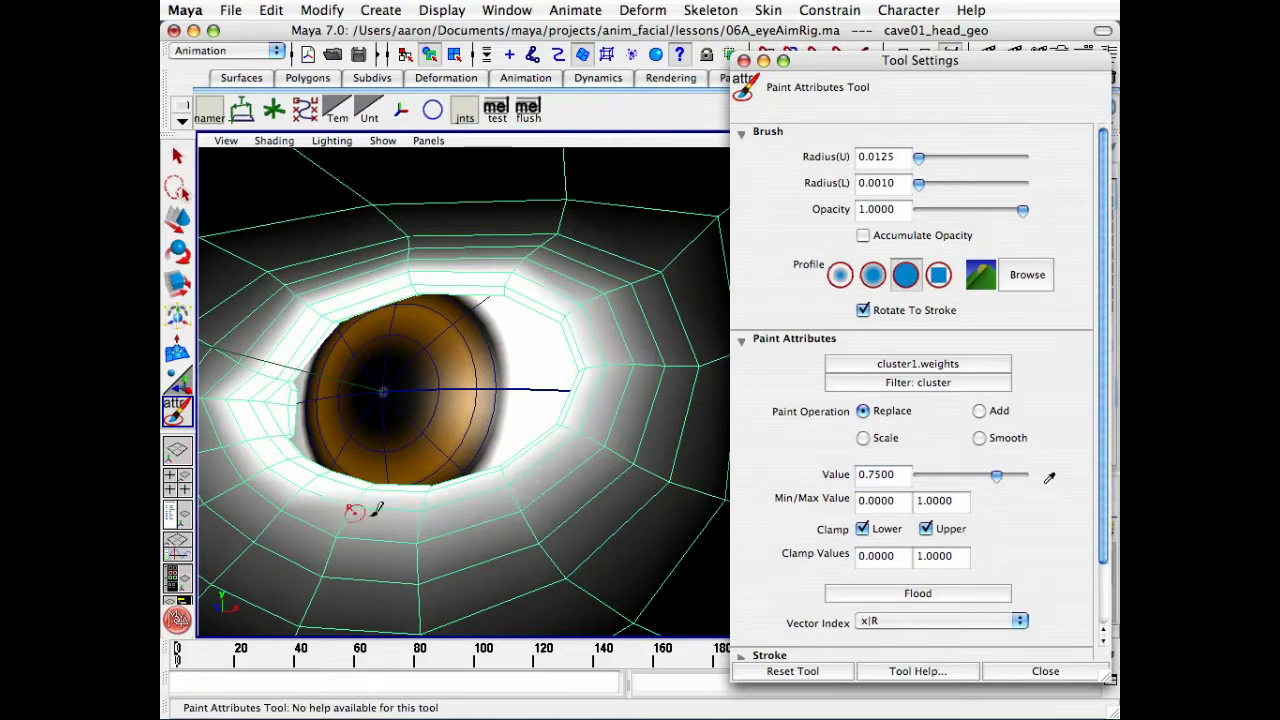
left_click(302, 485)
left_click(260, 455)
left_click(241, 434)
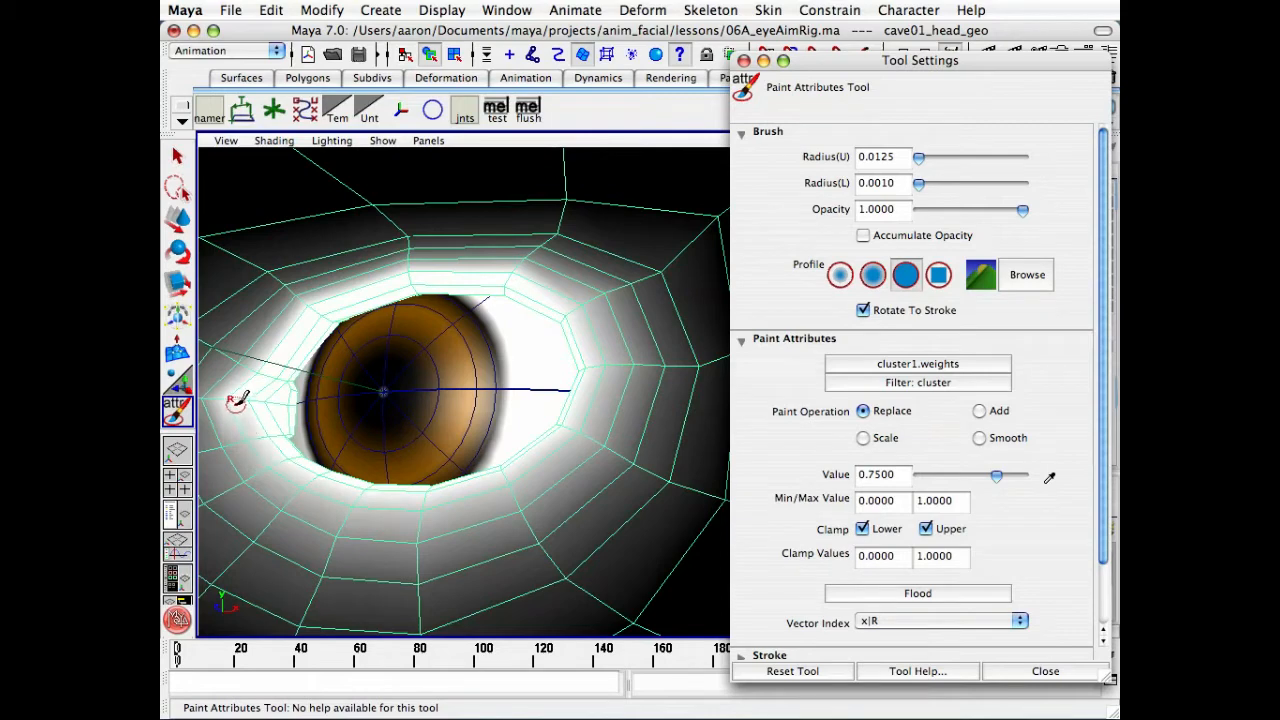
left_click(229, 401)
left_click(264, 363)
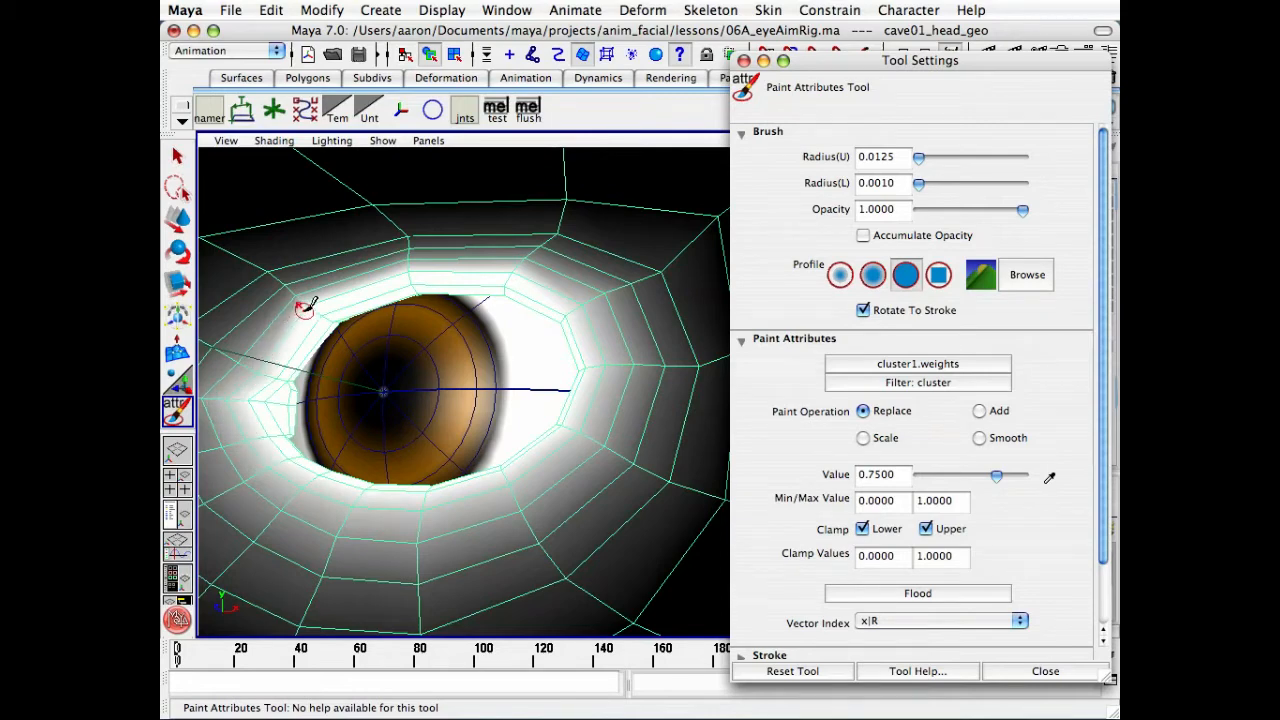
left_click(311, 305)
left_click(406, 267)
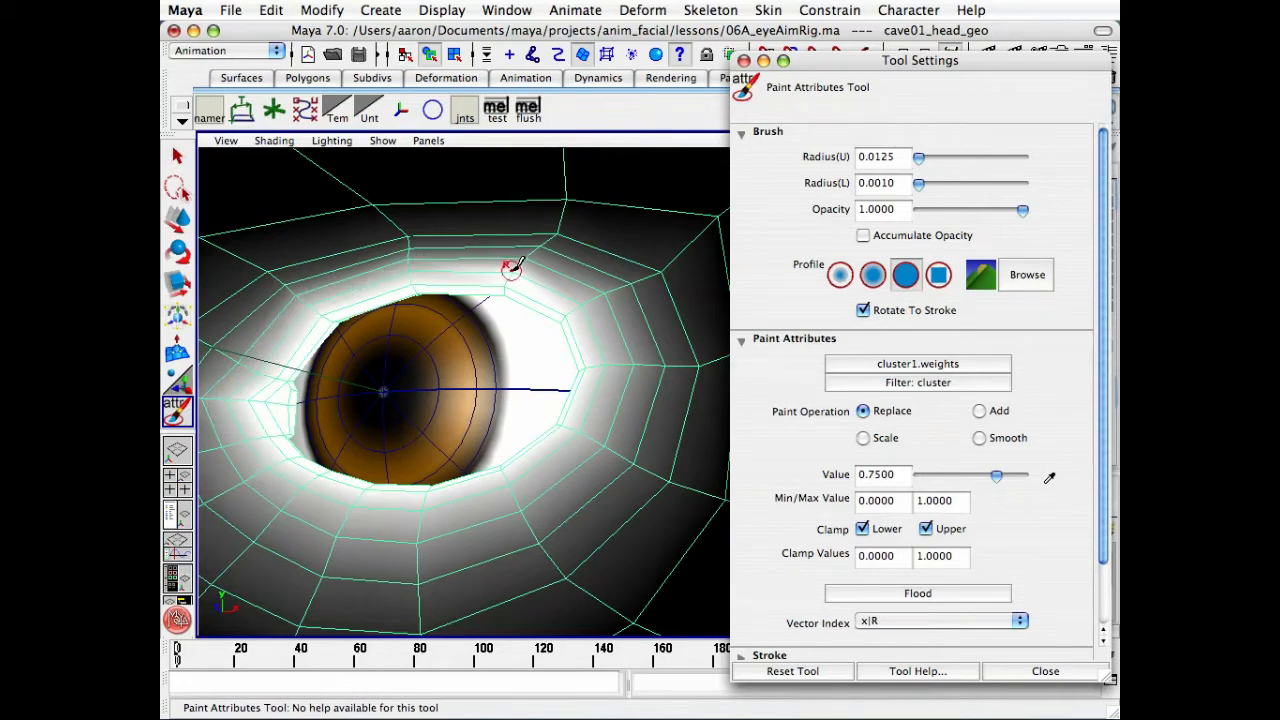
left_click(520, 272)
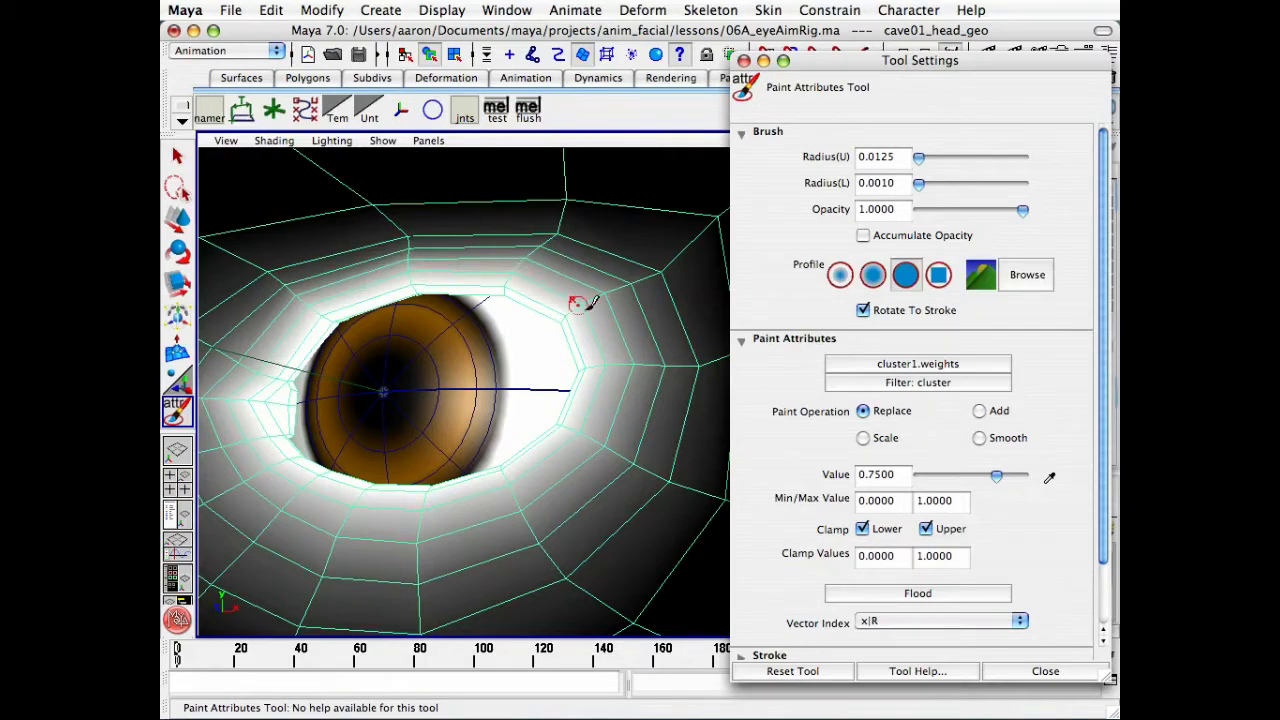
Close the tool settings, leave the weight painting tool, and deselect cave01_head_geo.
left_click(1066, 676)
right_click_drag(670, 490, 526, 494, "alt")
key("q")
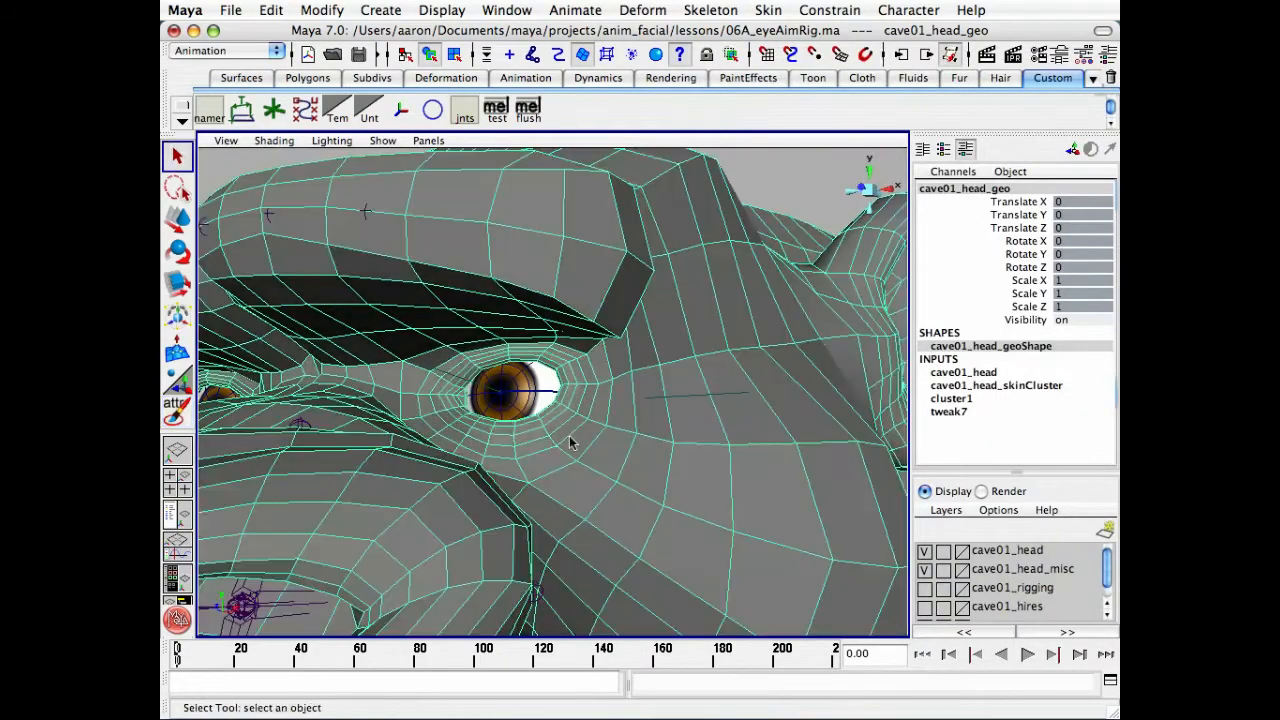
left_click(758, 187)
left_click_drag(760, 195, 776, 307, "alt")
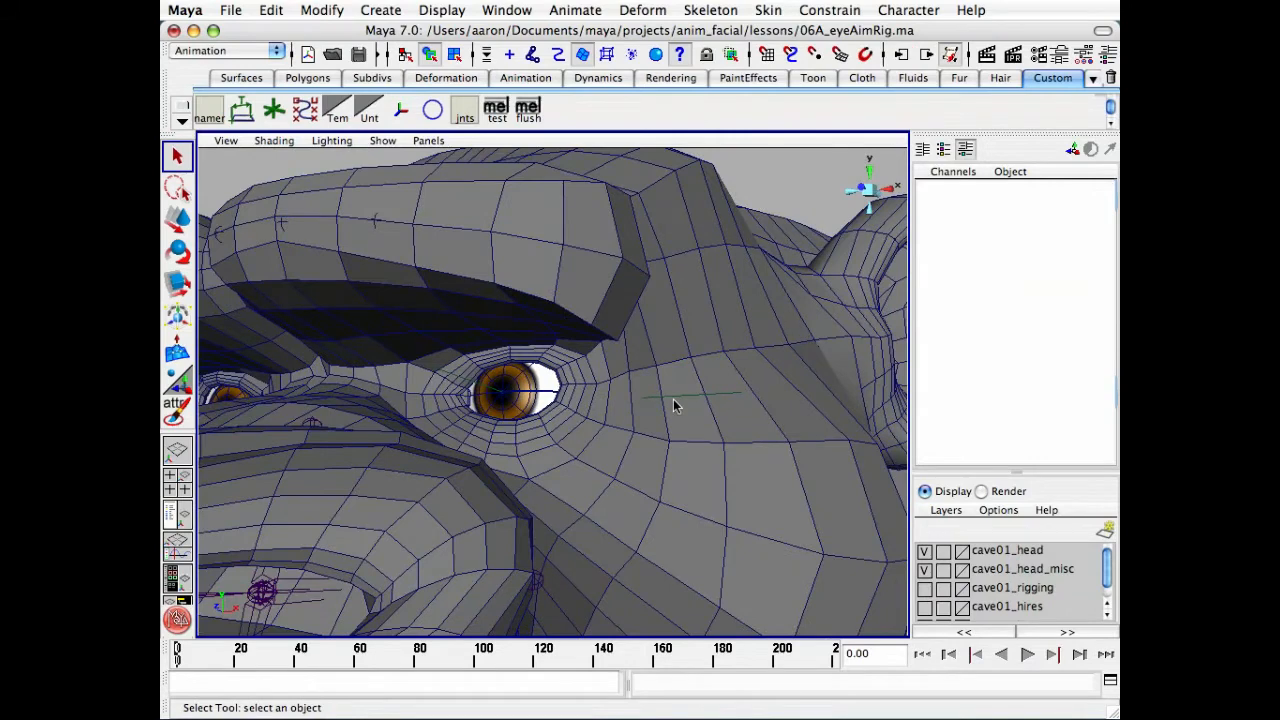
Select the cave01_c_eyeAim_ctl node in the Hypergraph and close the Hypergraph.
key("h")
left_click(317, 298)
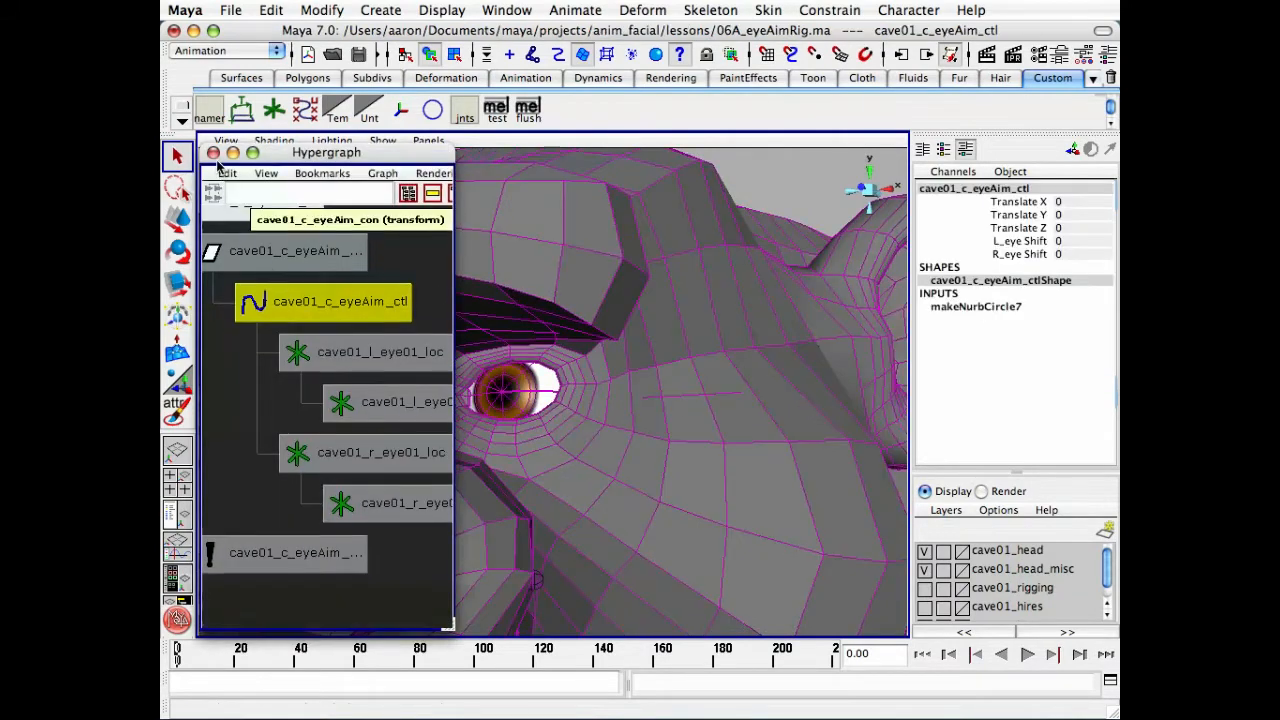
left_click(214, 153)
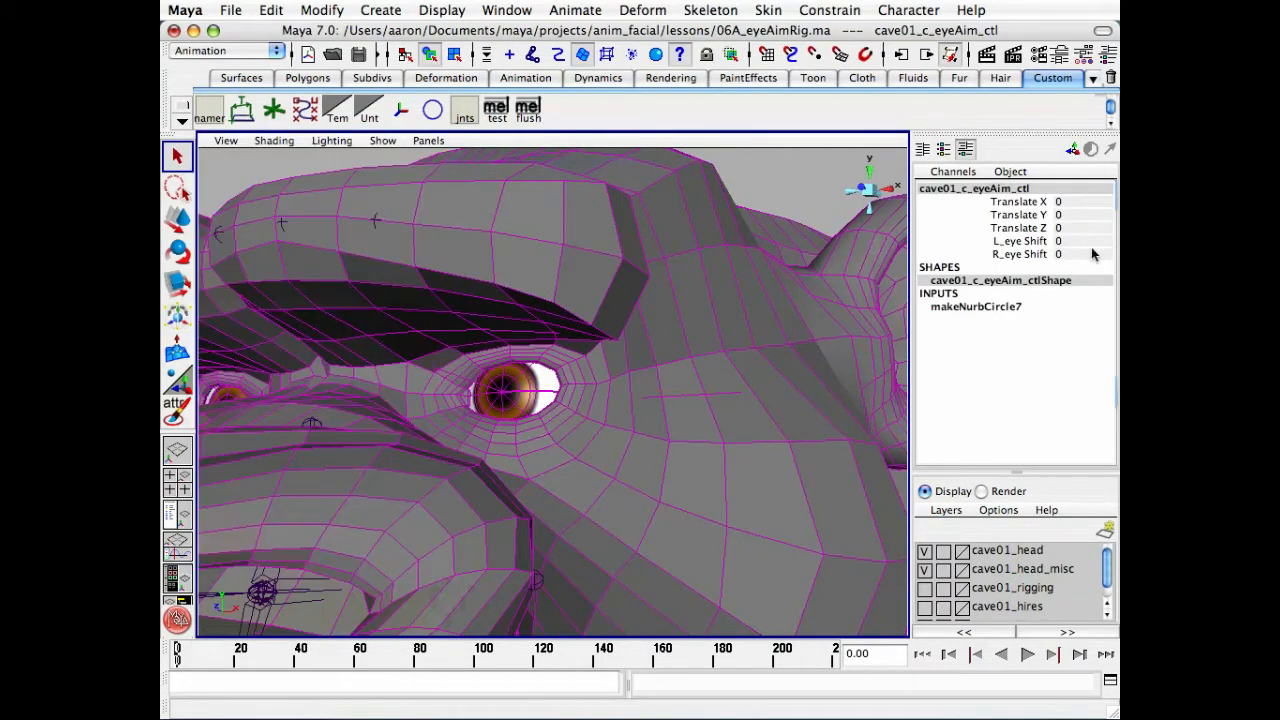
Test the eyelid drag by moving cave01_c_eyeAim_ctl along Translate X, and undo the move.
left_click(1020, 202)
middle_click_drag(600, 425, 533, 432)
key("z")
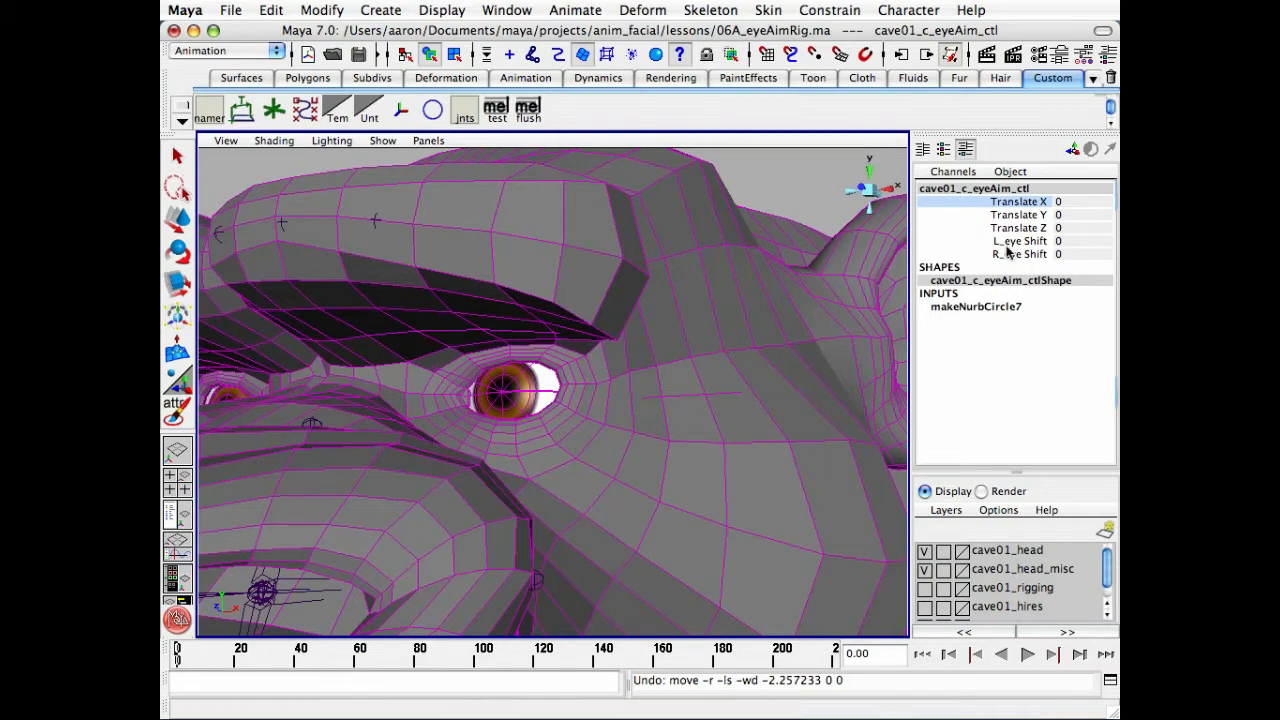
Add a keyable float attribute named drag to cave01_c_eyeAim_ctl with minimum 0, maximum 1 and default 0.
left_click(953, 172)
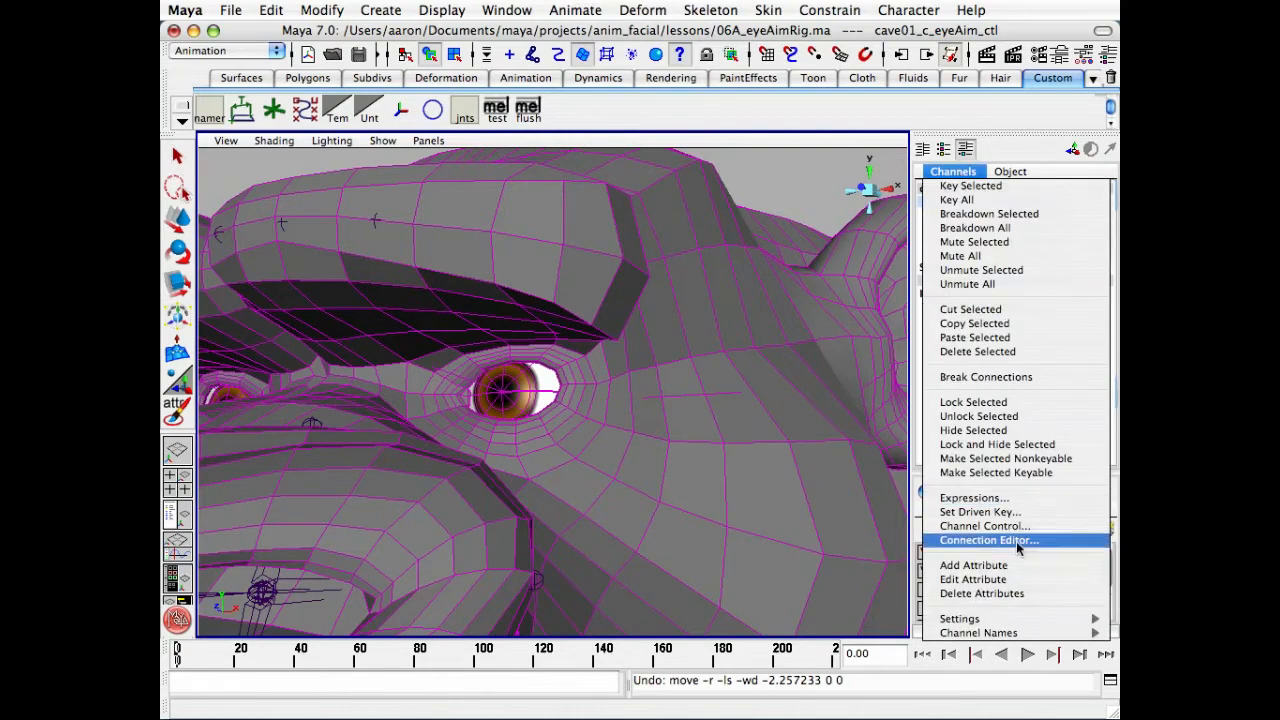
left_click(973, 565)
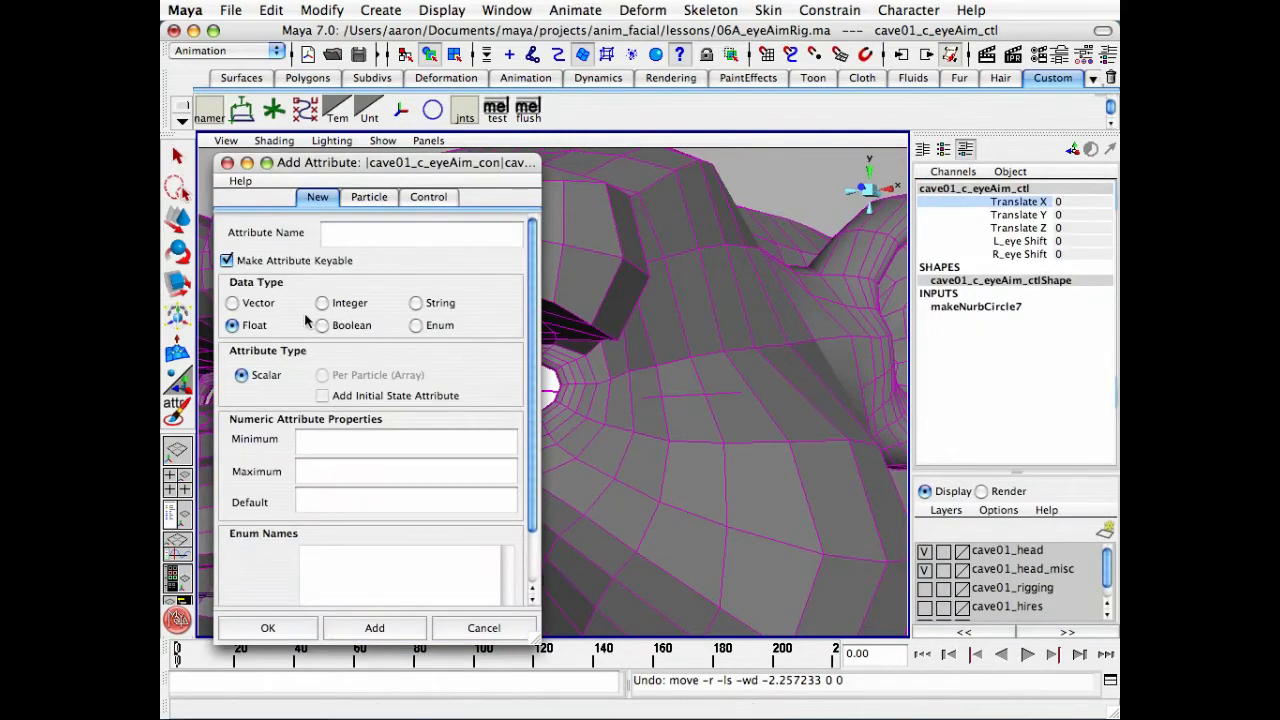
left_click(362, 236)
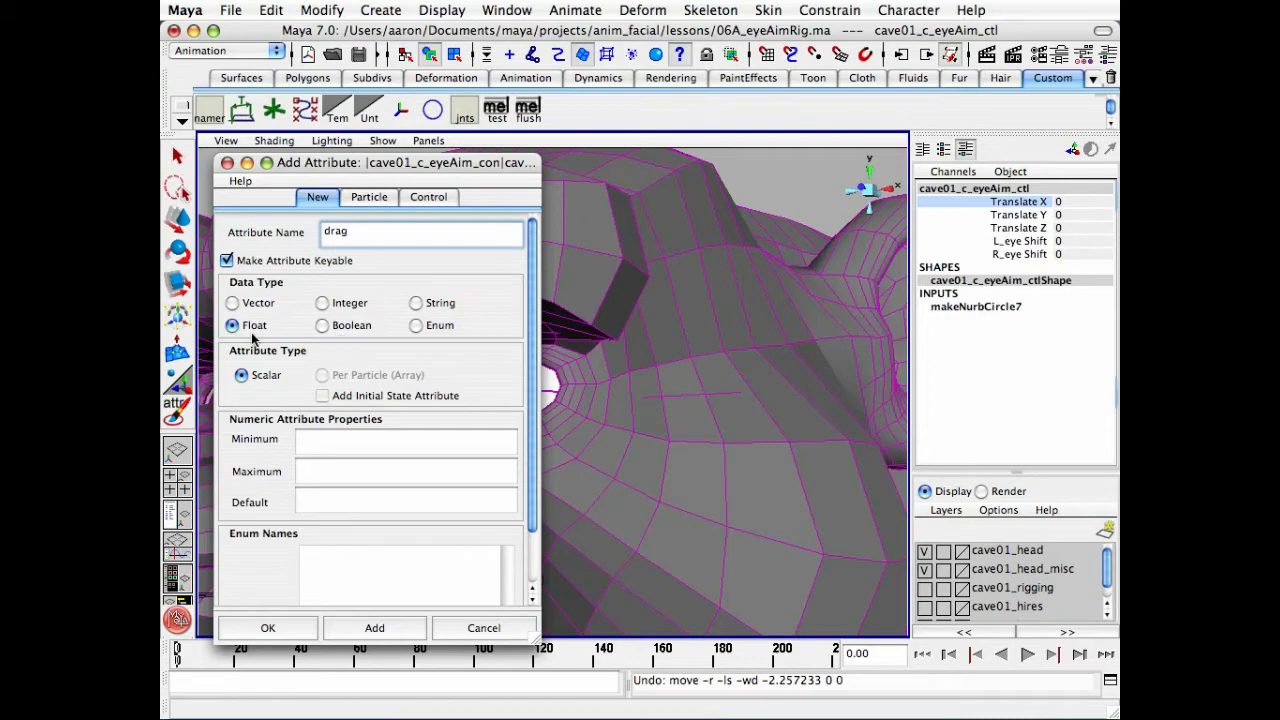
left_click(329, 440)
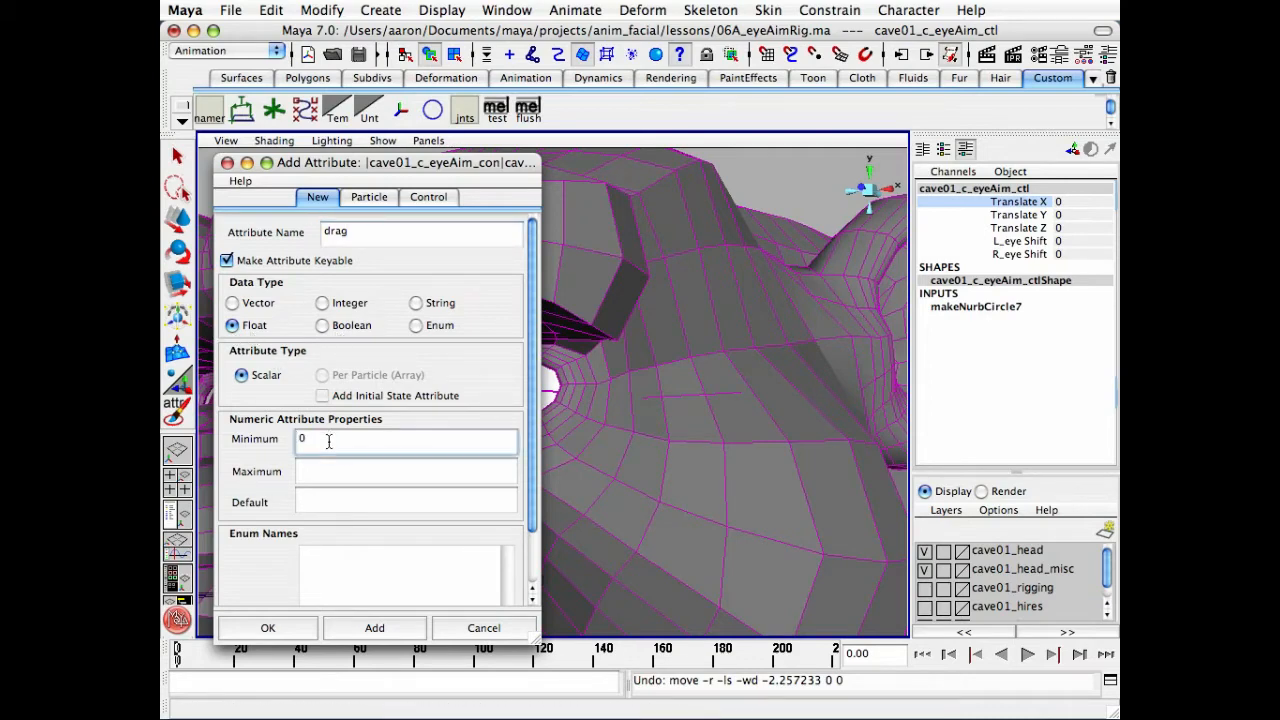
key("Tab")
key("Tab")
left_click(326, 469)
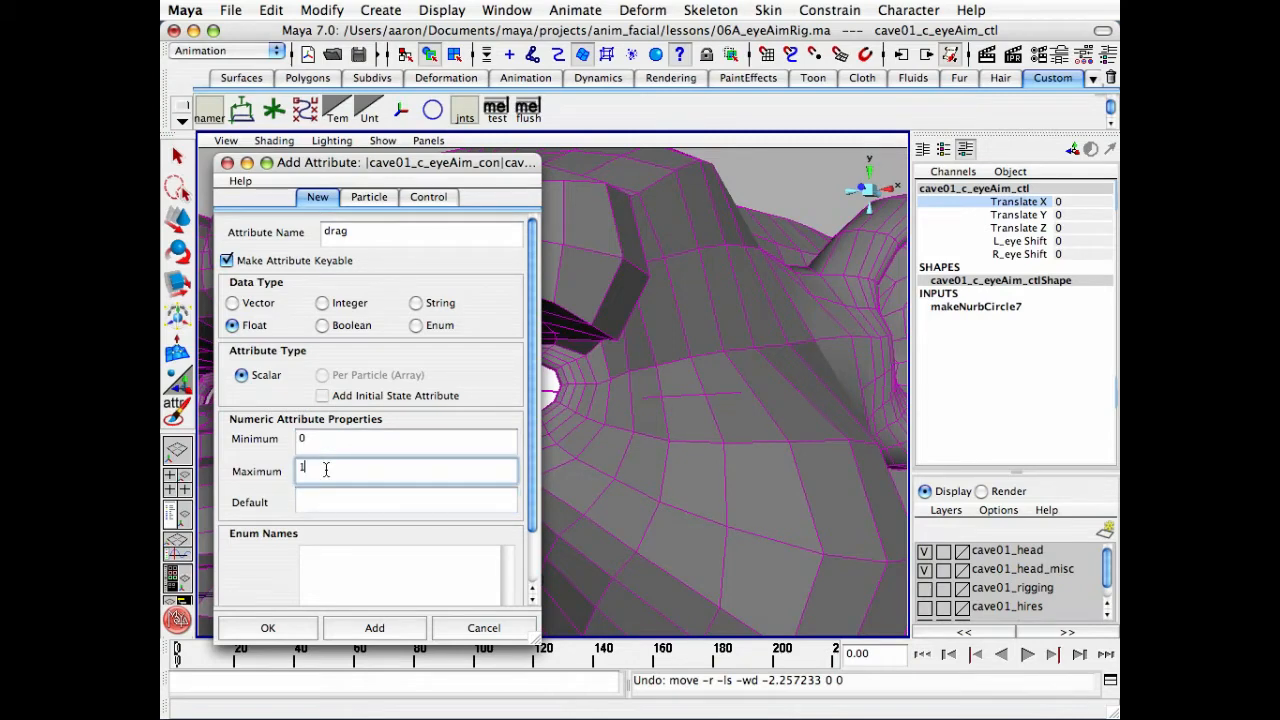
left_click(319, 506)
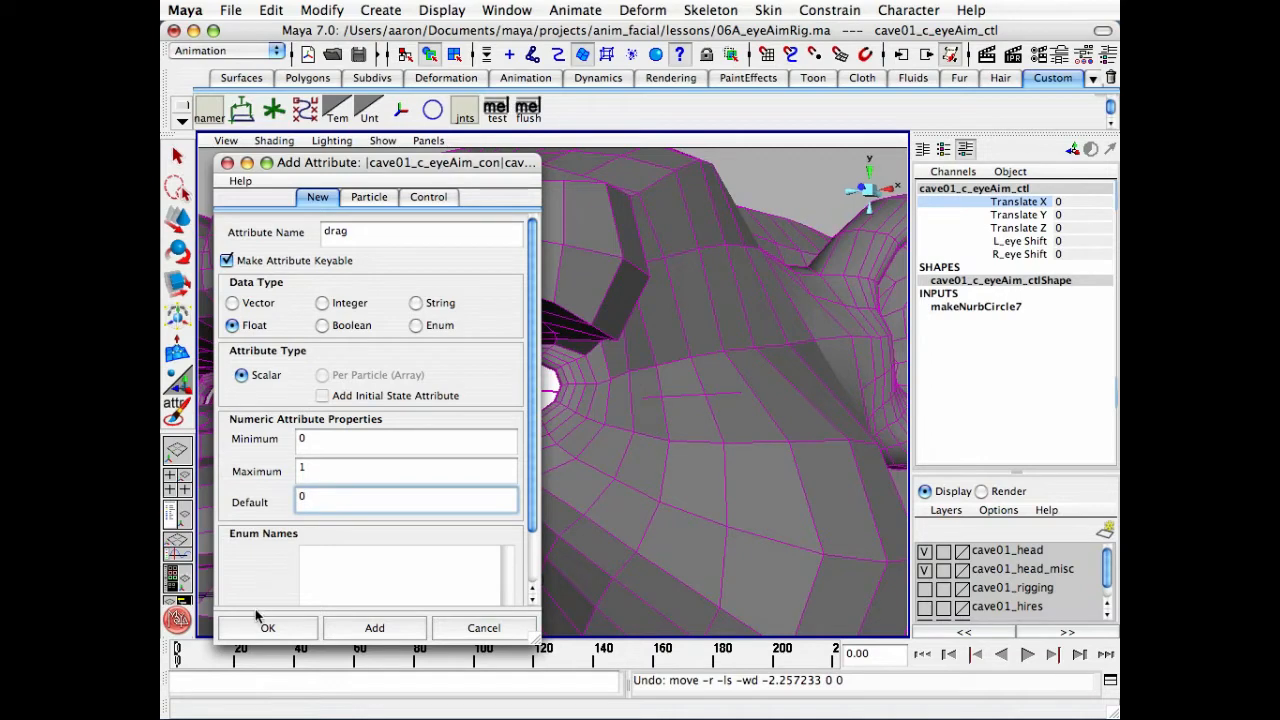
key("shift+Tab")
left_click(265, 627)
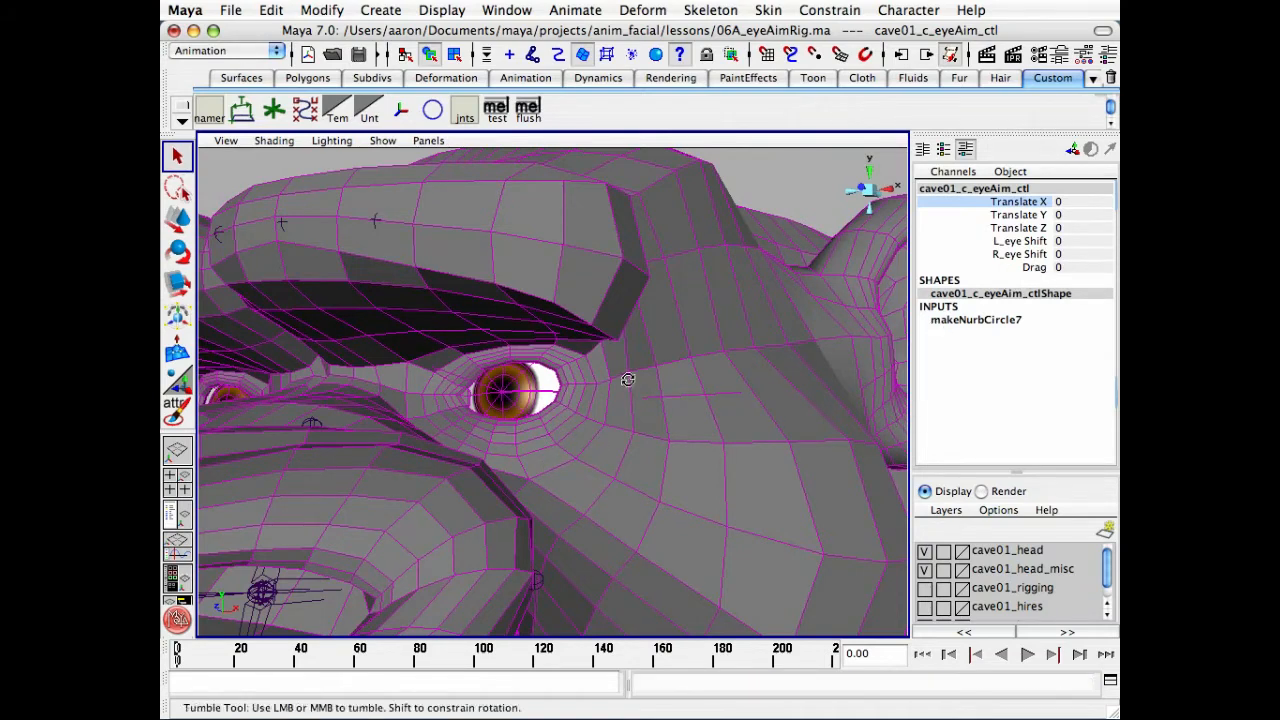
Open the Connection Editor and load cave01_c_eyeAim_ctl as the output side, showing its Drag attribute.
left_click_drag(631, 386, 629, 387, "alt")
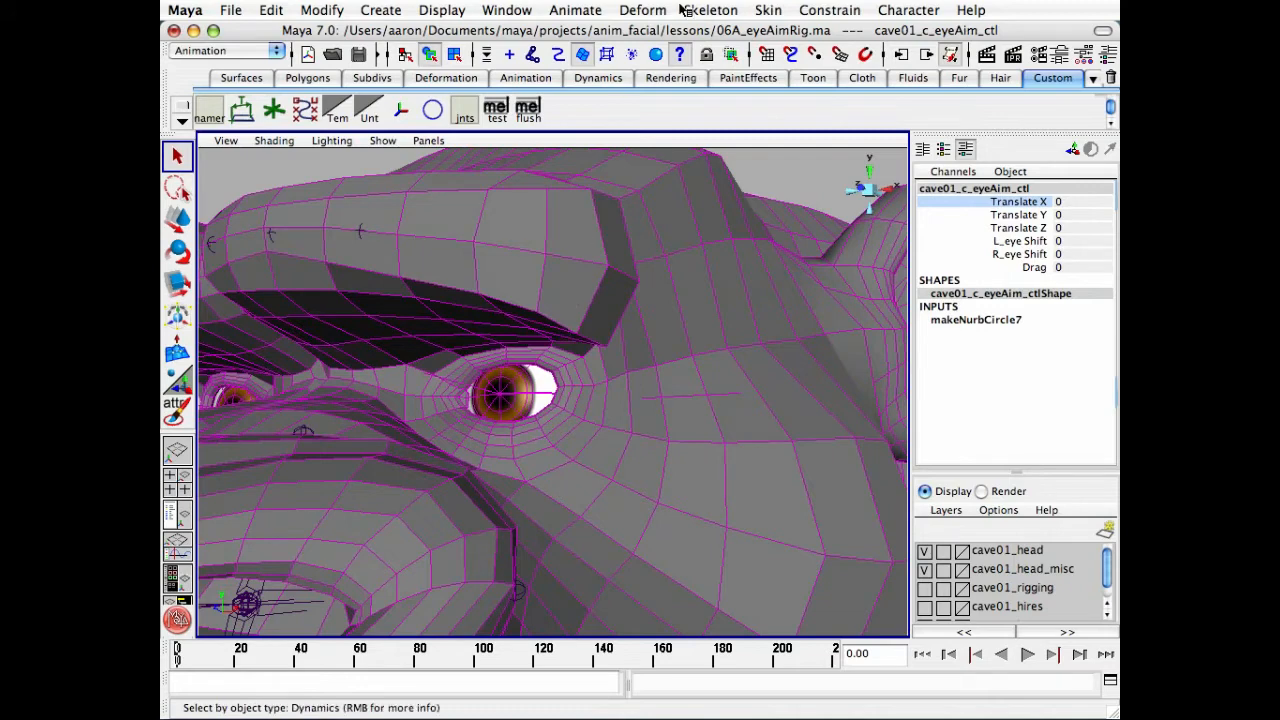
left_click(505, 12)
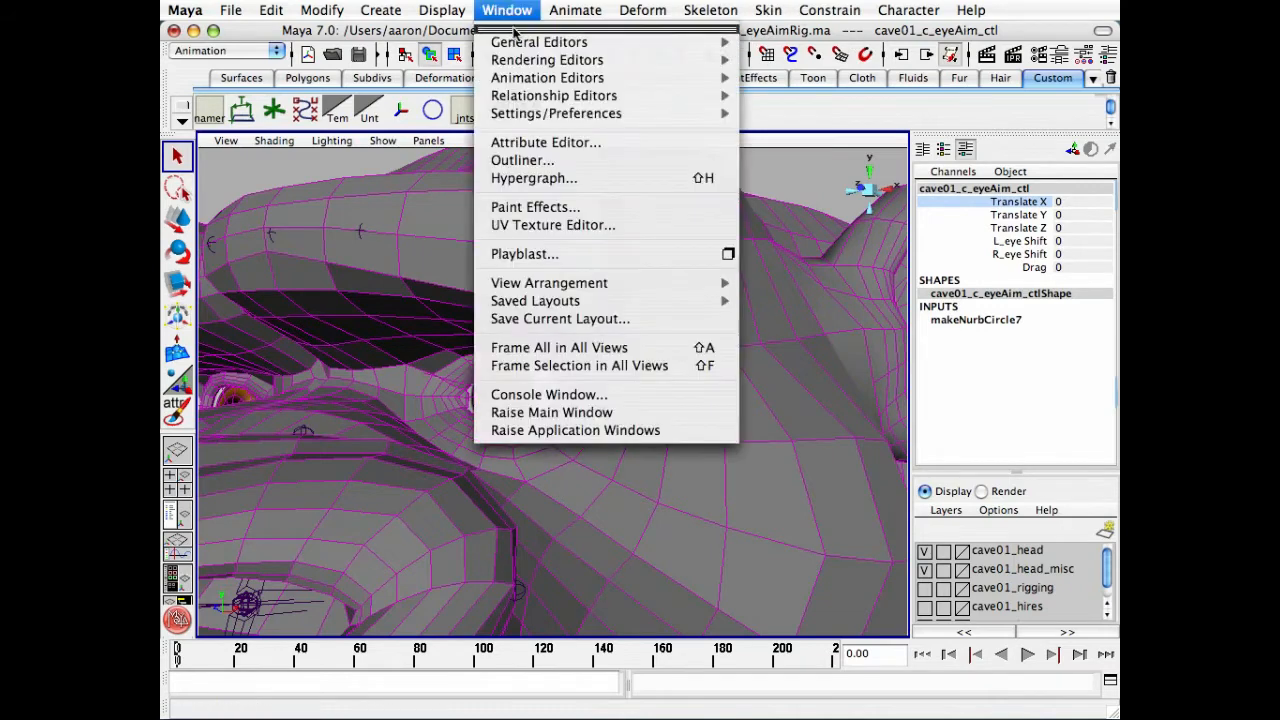
mouse_move(623, 41)
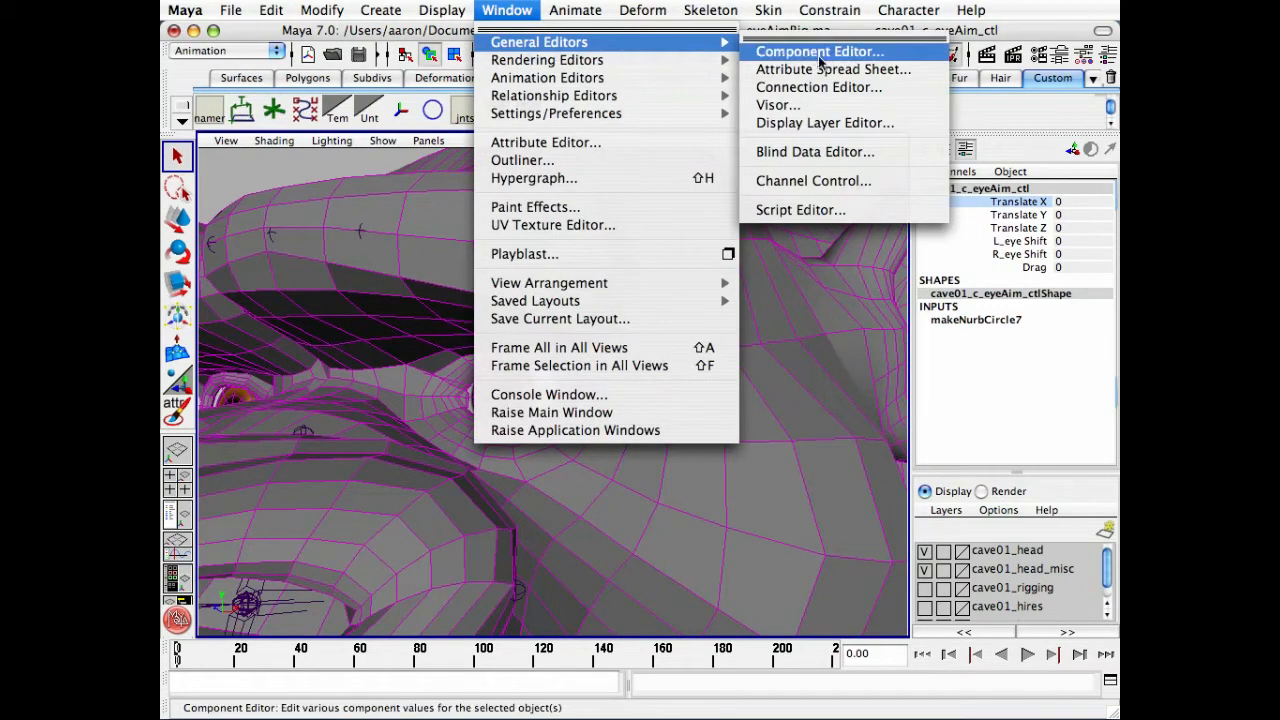
left_click(905, 87)
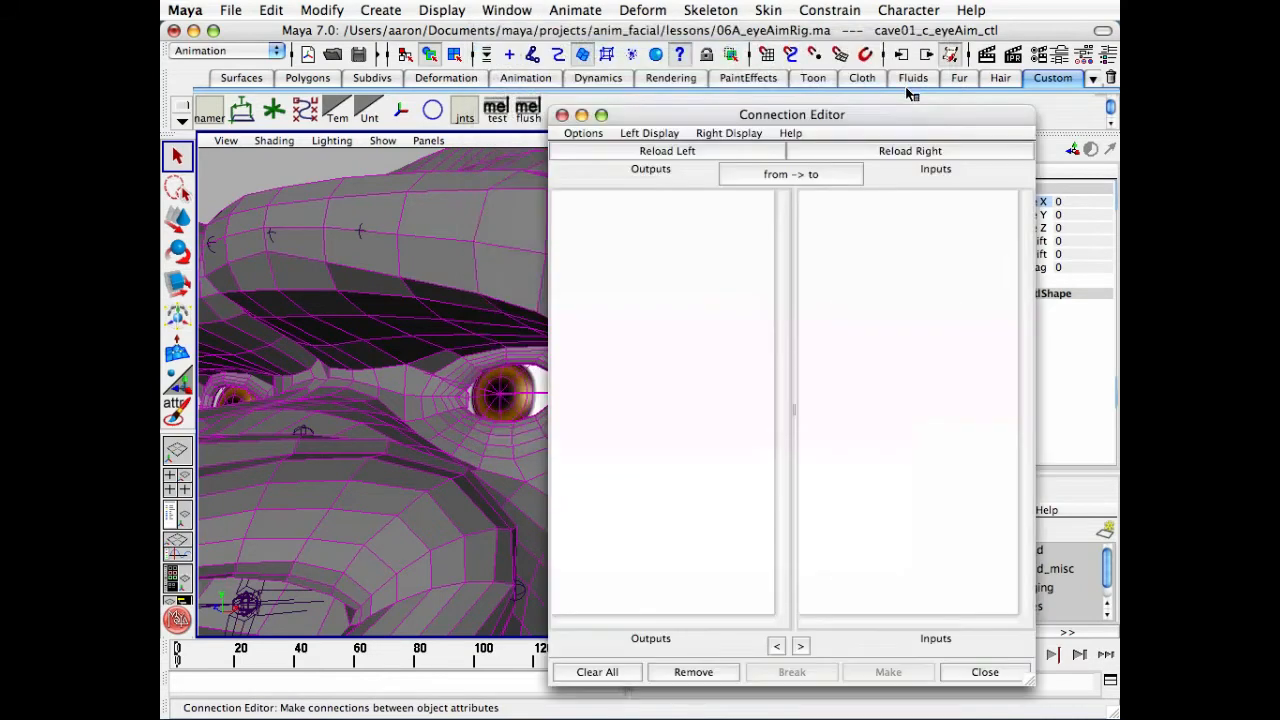
left_click(687, 152)
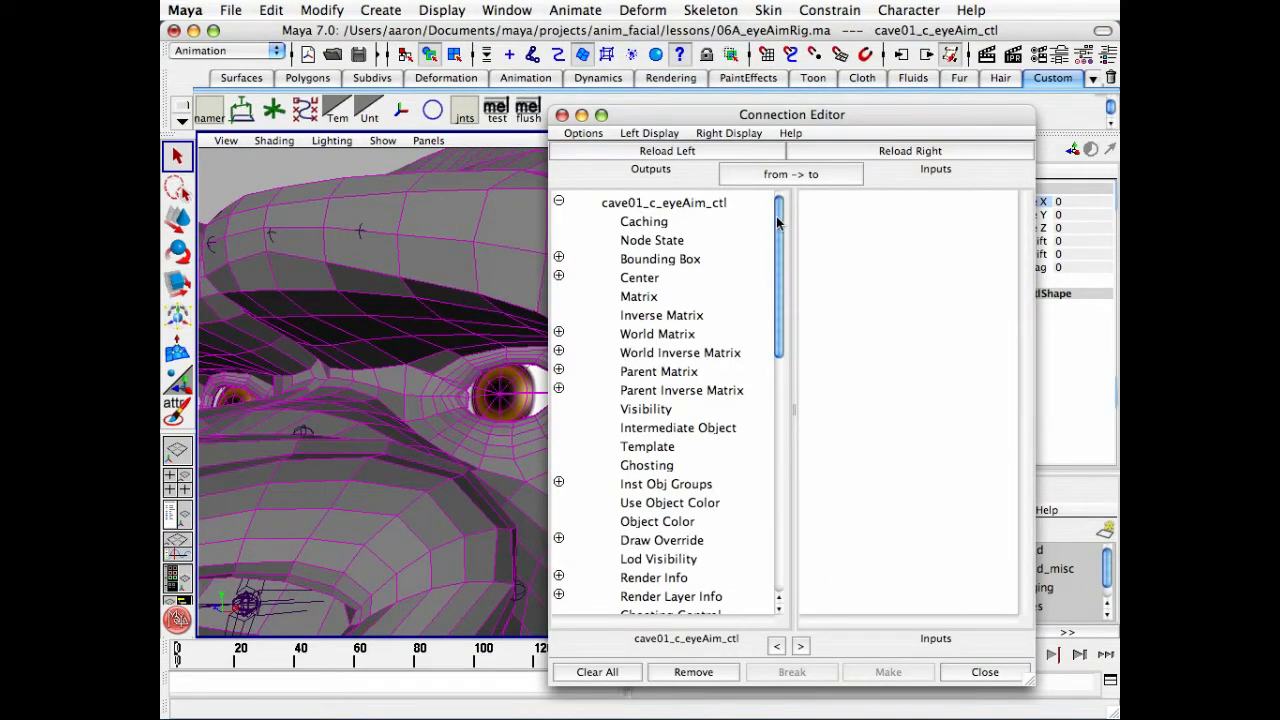
left_click_drag(779, 220, 765, 558)
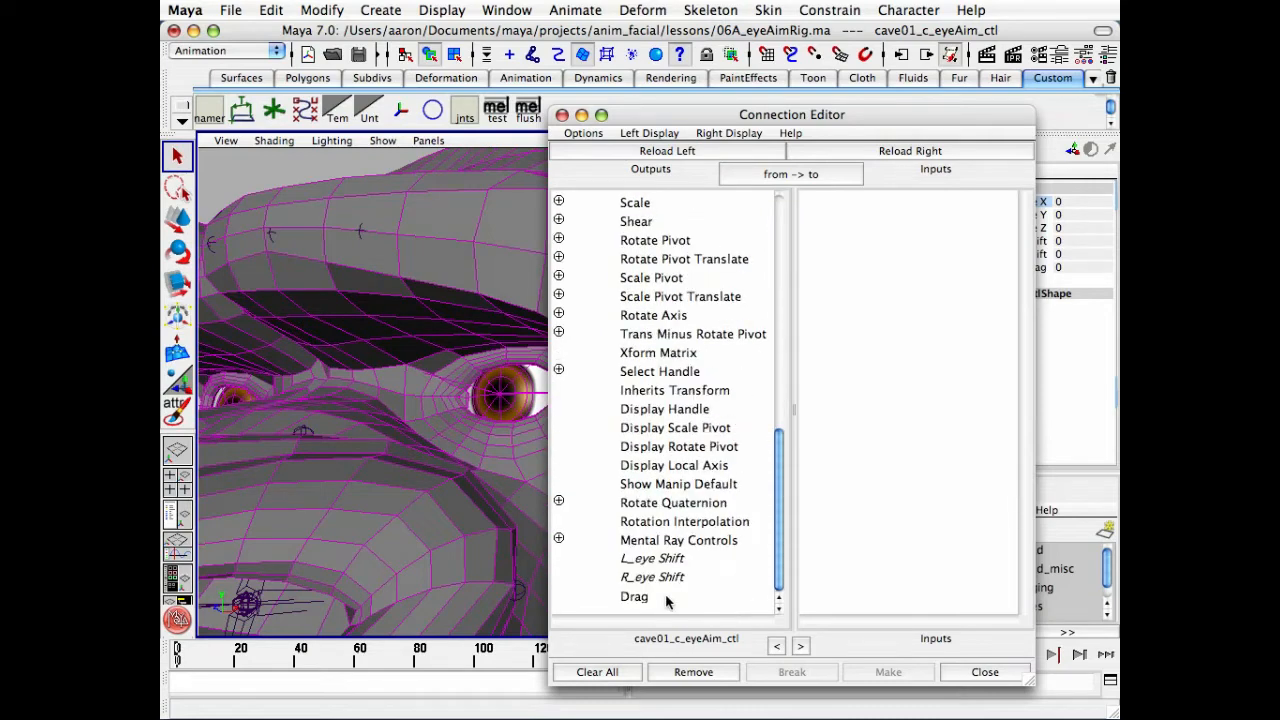
Select the cave01_l_eyeDrag_csr cluster beside the left eye and load its cluster1 node as the input side of the connection.
left_click(276, 170)
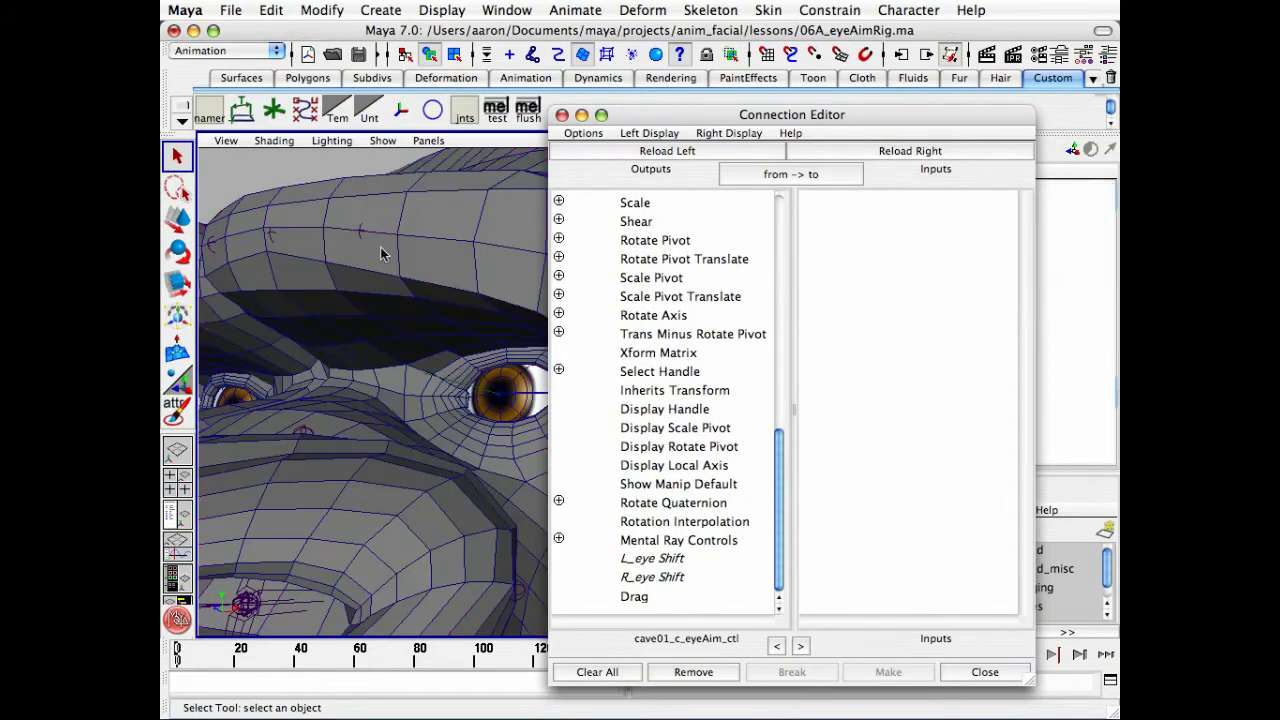
left_click_drag(380, 254, 216, 232, "alt")
left_click(463, 352)
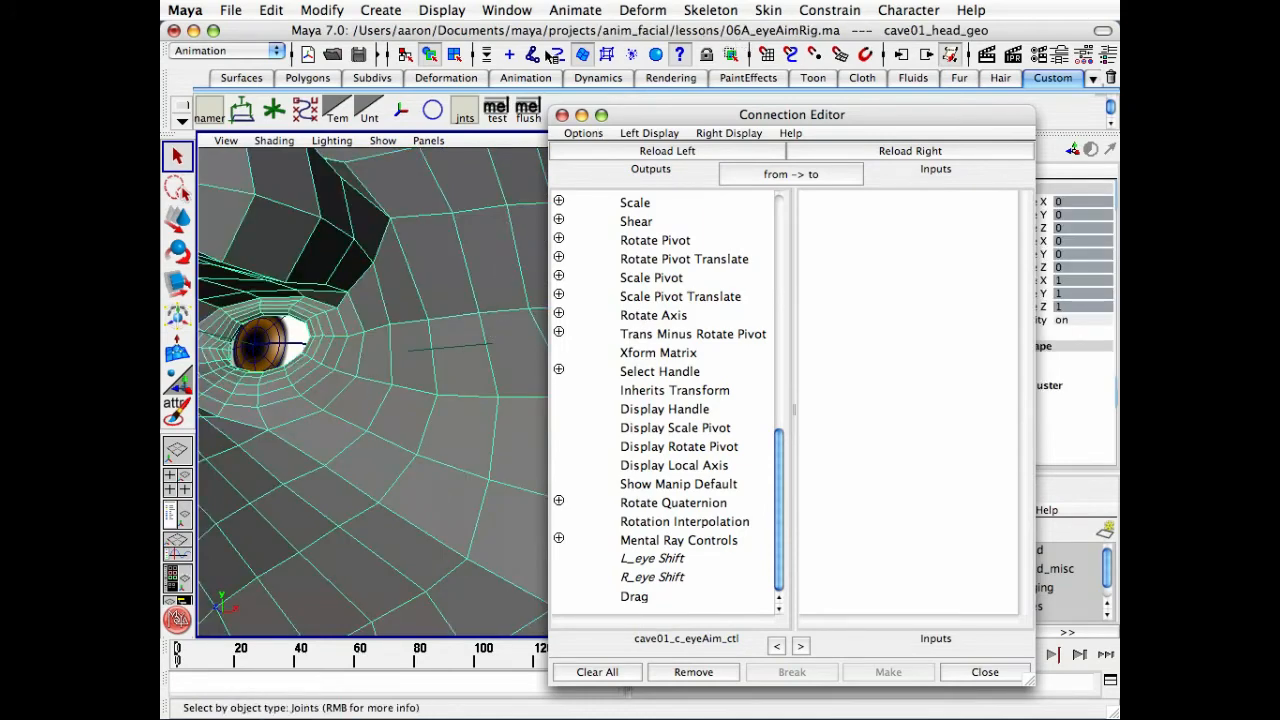
left_click(470, 352)
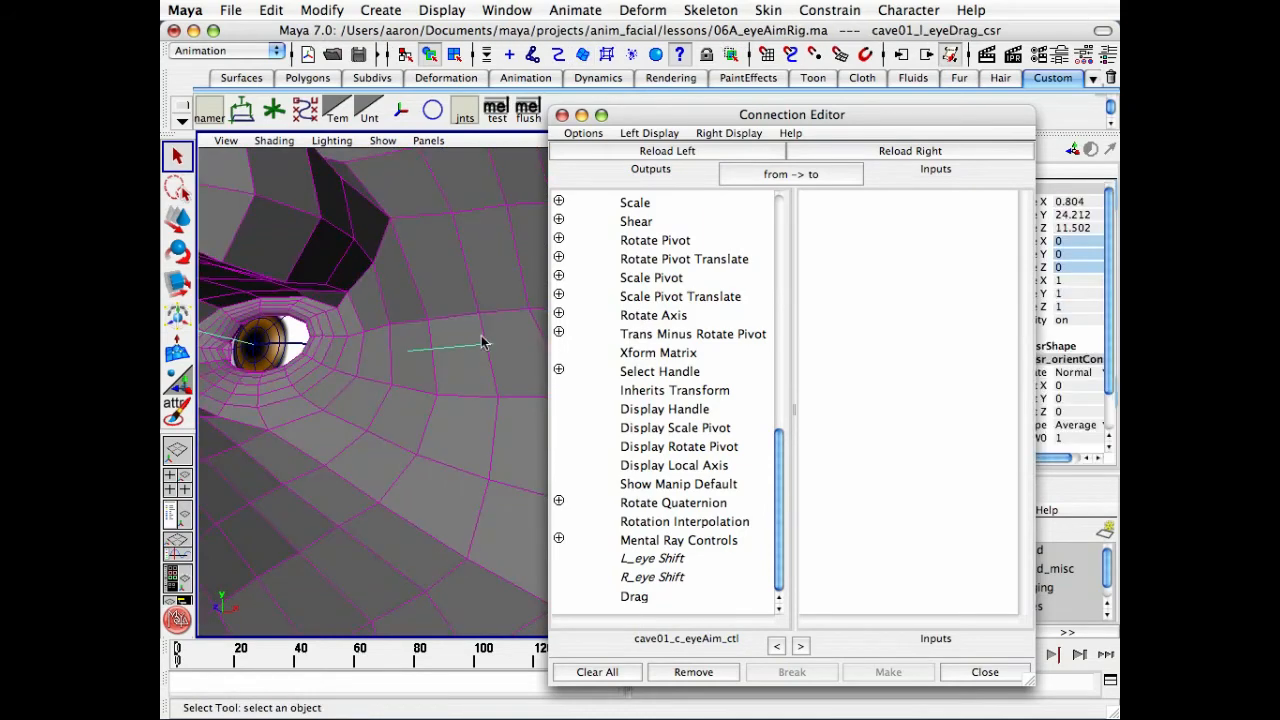
left_click_drag(785, 116, 652, 115)
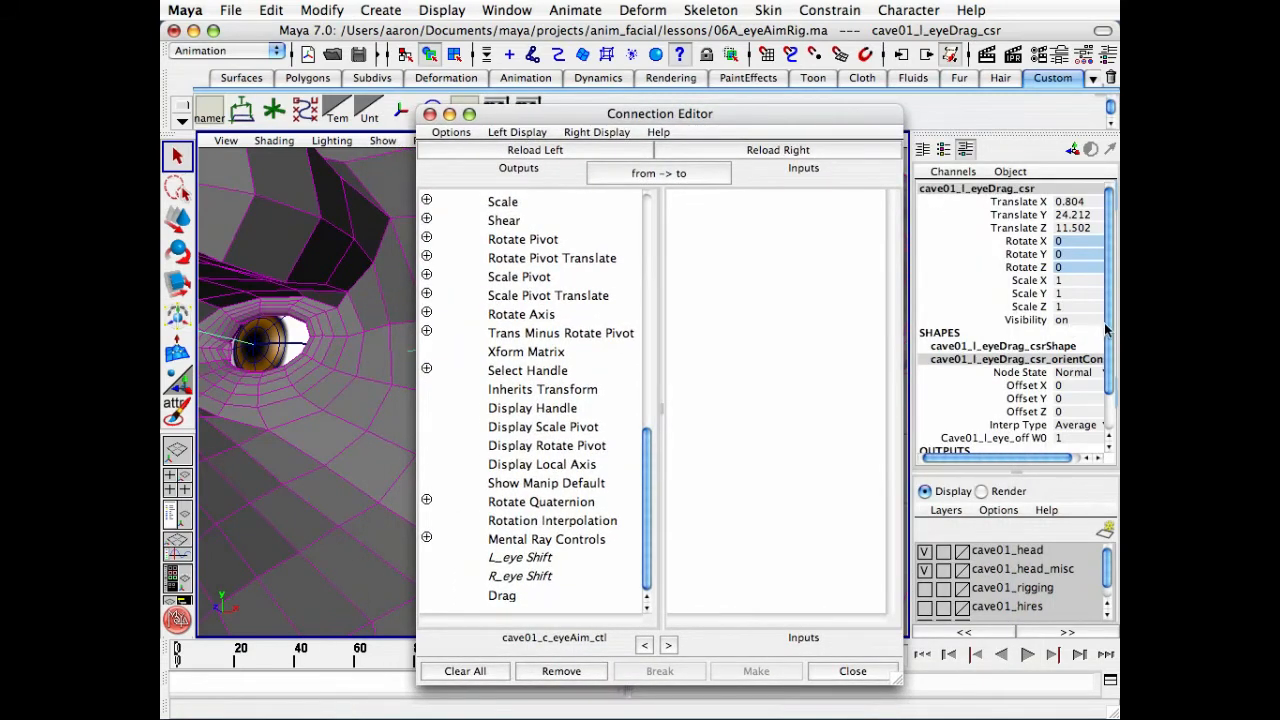
left_click_drag(1106, 330, 1103, 441)
left_click(952, 423)
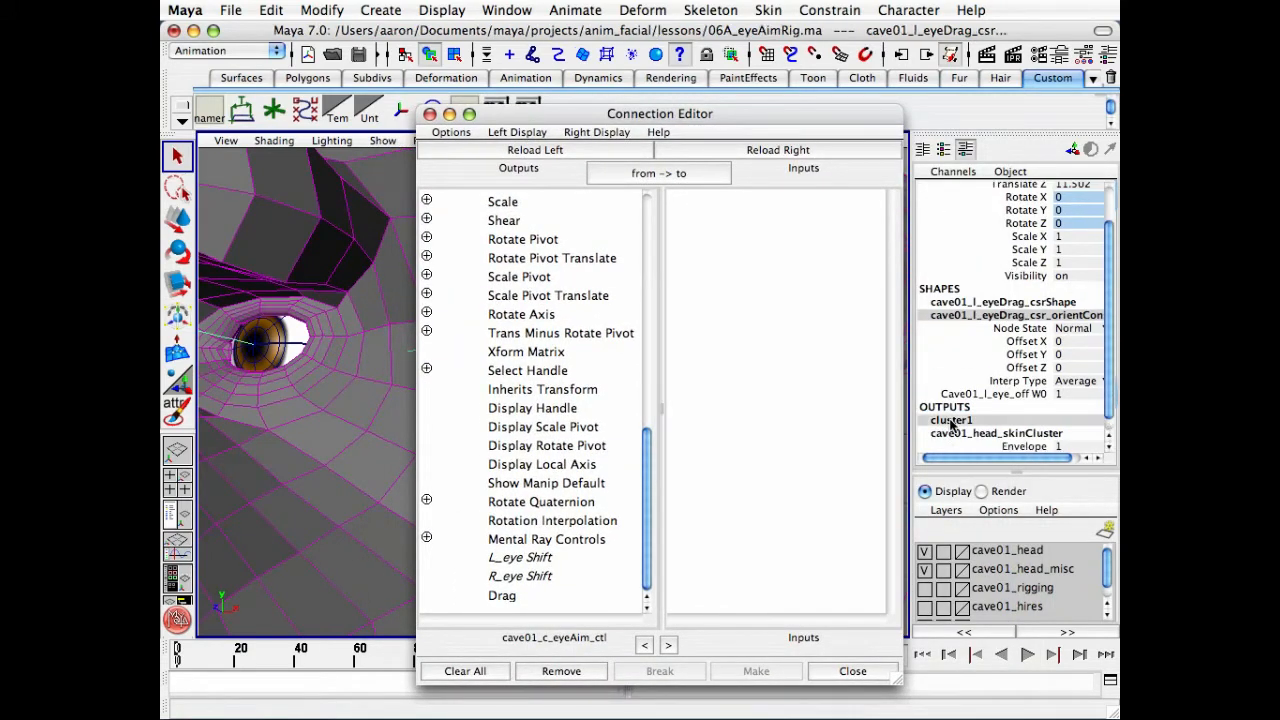
scroll(1108, 330, "down", 1)
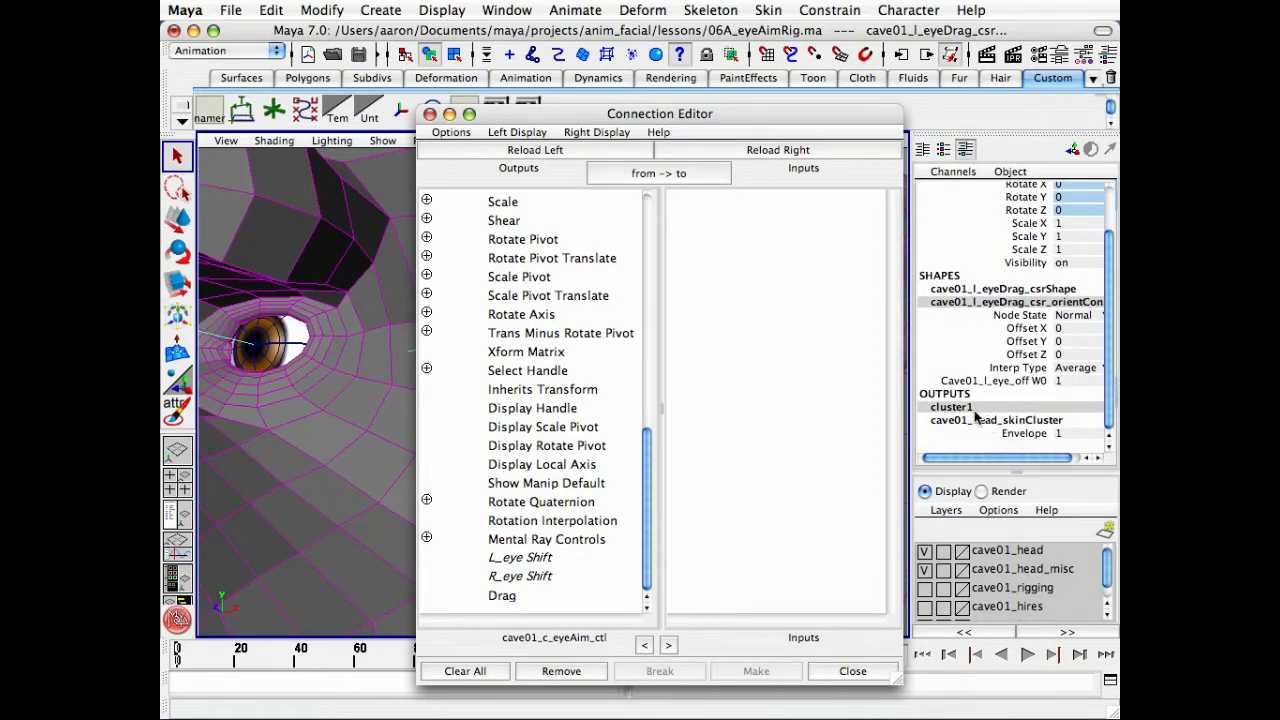
left_click(775, 149)
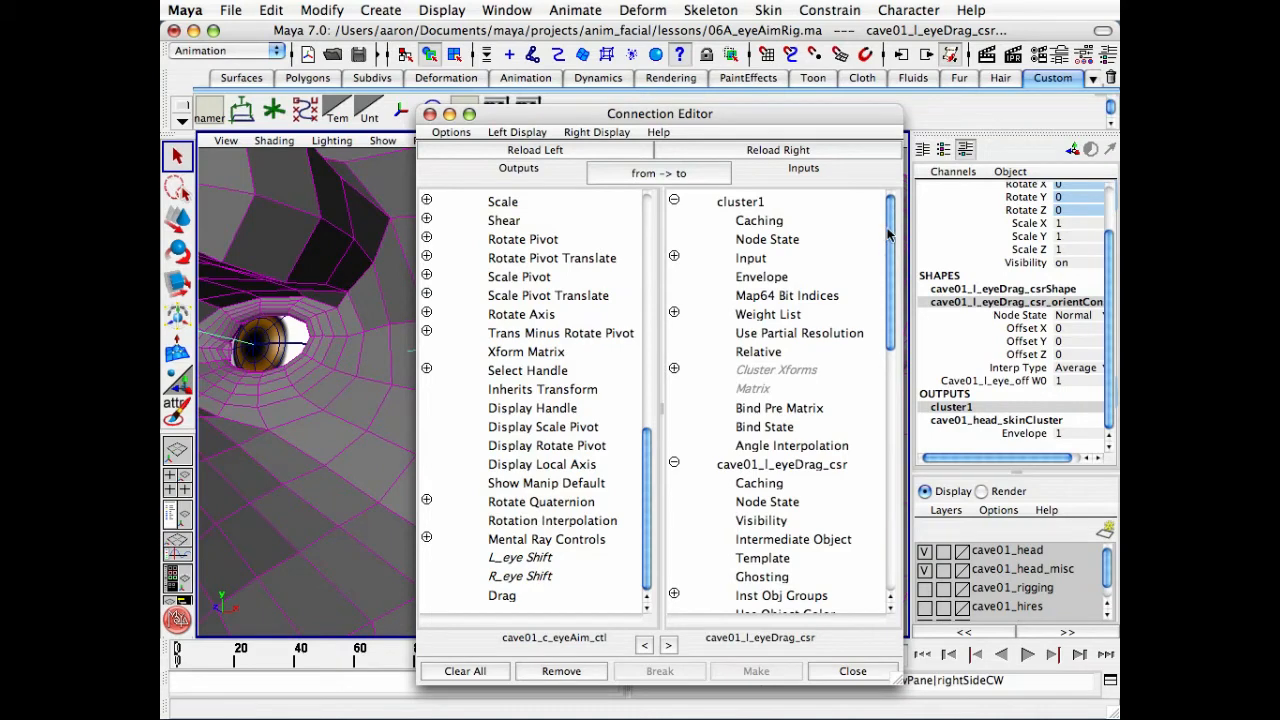
Connect the Drag attribute to cluster1's Envelope and close the Connection Editor.
scroll(888, 233, "down", 1)
scroll(888, 233, "up", 1)
left_click(530, 597)
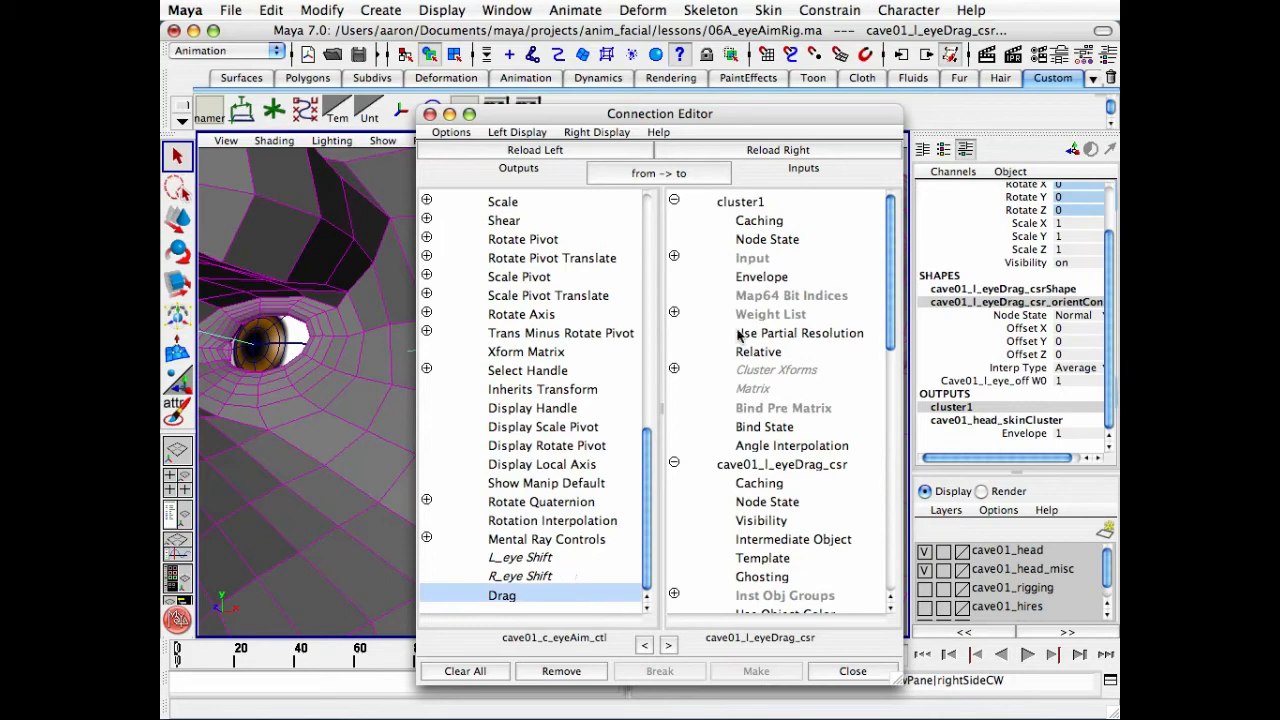
left_click(762, 278)
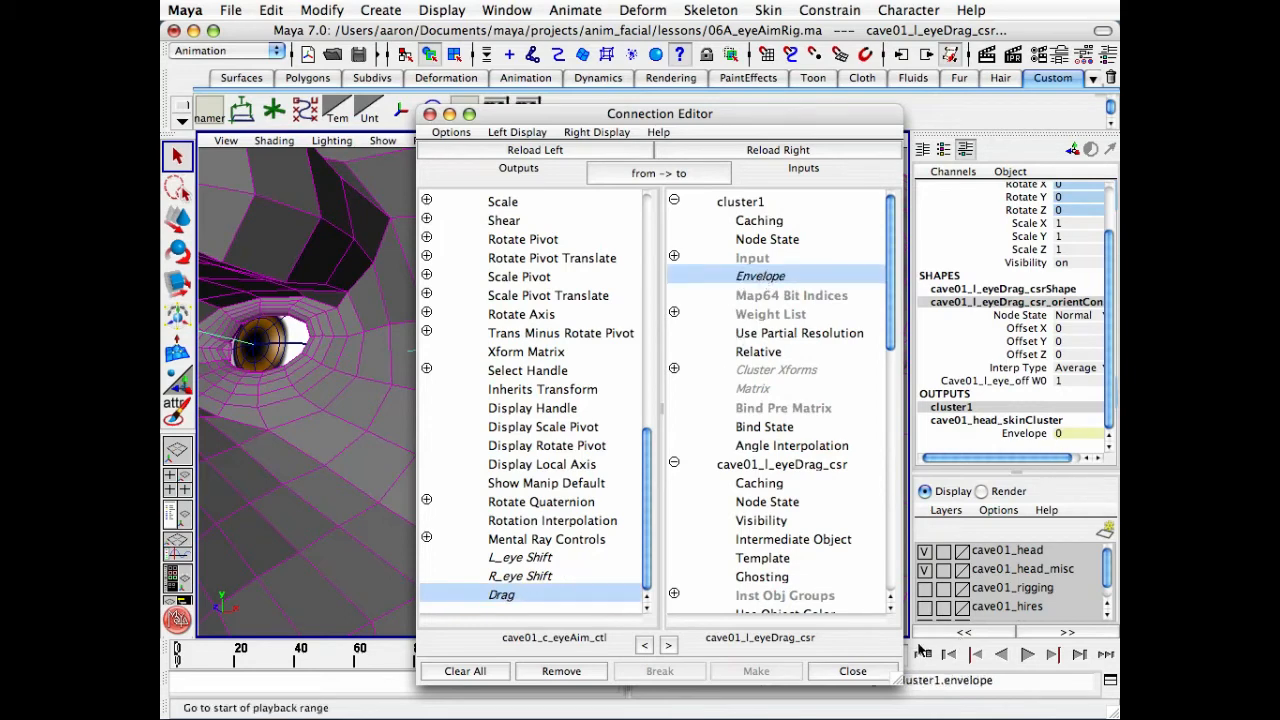
left_click(853, 671)
Select the cave01_c_eyeAim_ctl node in the Hypergraph and close the Hypergraph.
left_click_drag(678, 374, 584, 363, "alt")
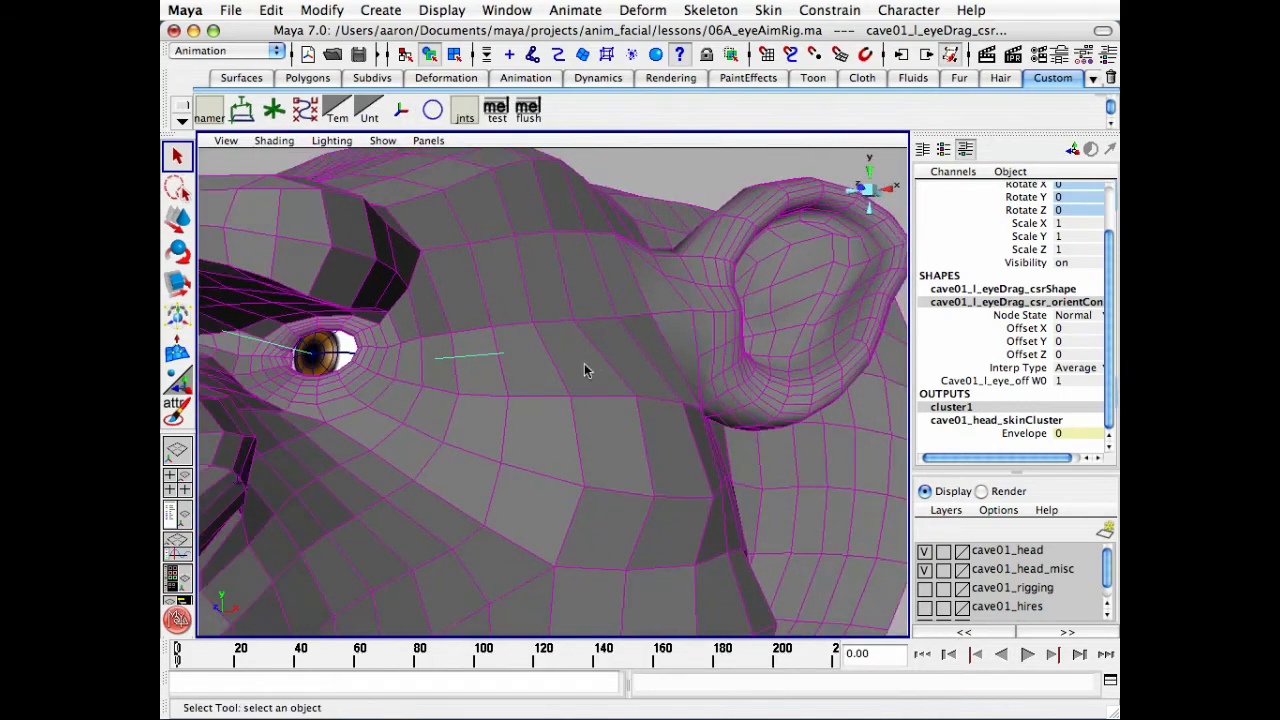
left_click(714, 184)
key("shift+h")
left_click(320, 306)
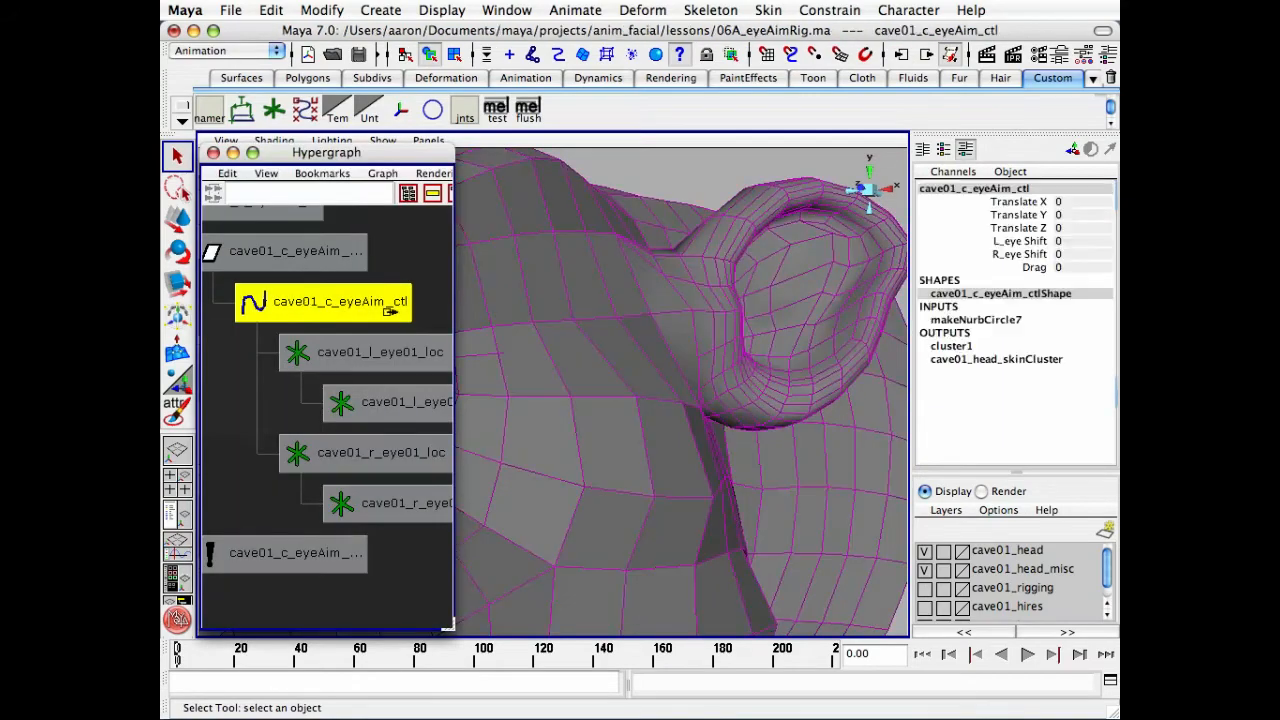
left_click(213, 152)
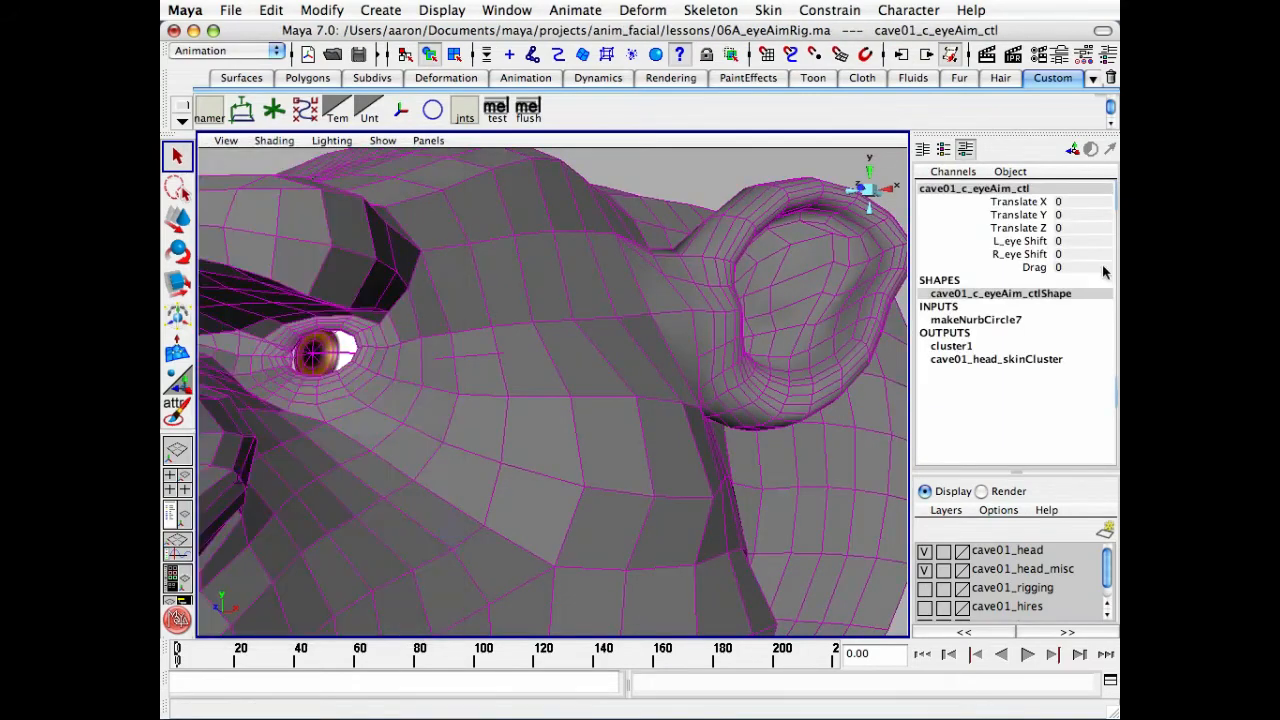
Move cave01_c_eyeAim_ctl to about 4.87 in Translate X and raise its Drag value to 0.2.
left_click(1031, 203)
left_click_drag(530, 320, 586, 323, "alt")
middle_click_drag(586, 323, 719, 362, "alt")
left_click_drag(729, 366, 663, 366, "alt")
middle_click_drag(640, 366, 687, 372, "alt")
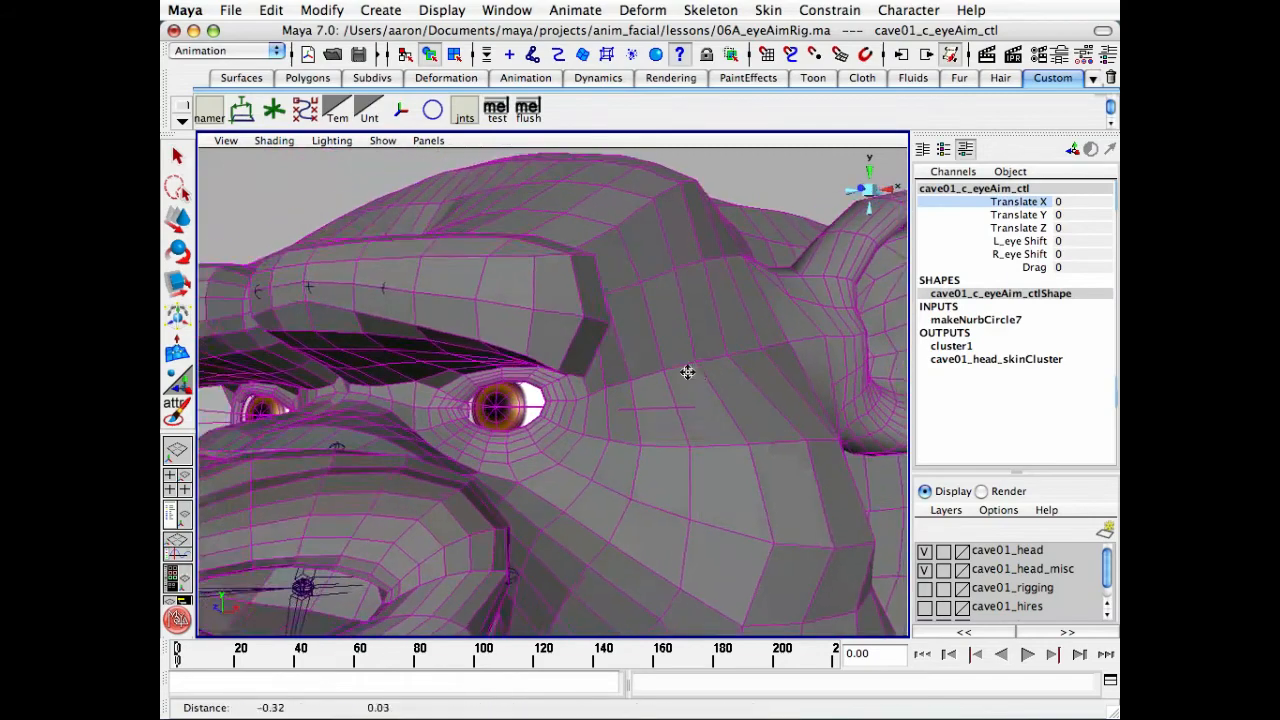
right_click_drag(687, 372, 754, 363, "alt")
left_click_drag(754, 363, 694, 363, "alt")
middle_click_drag(672, 369, 808, 386)
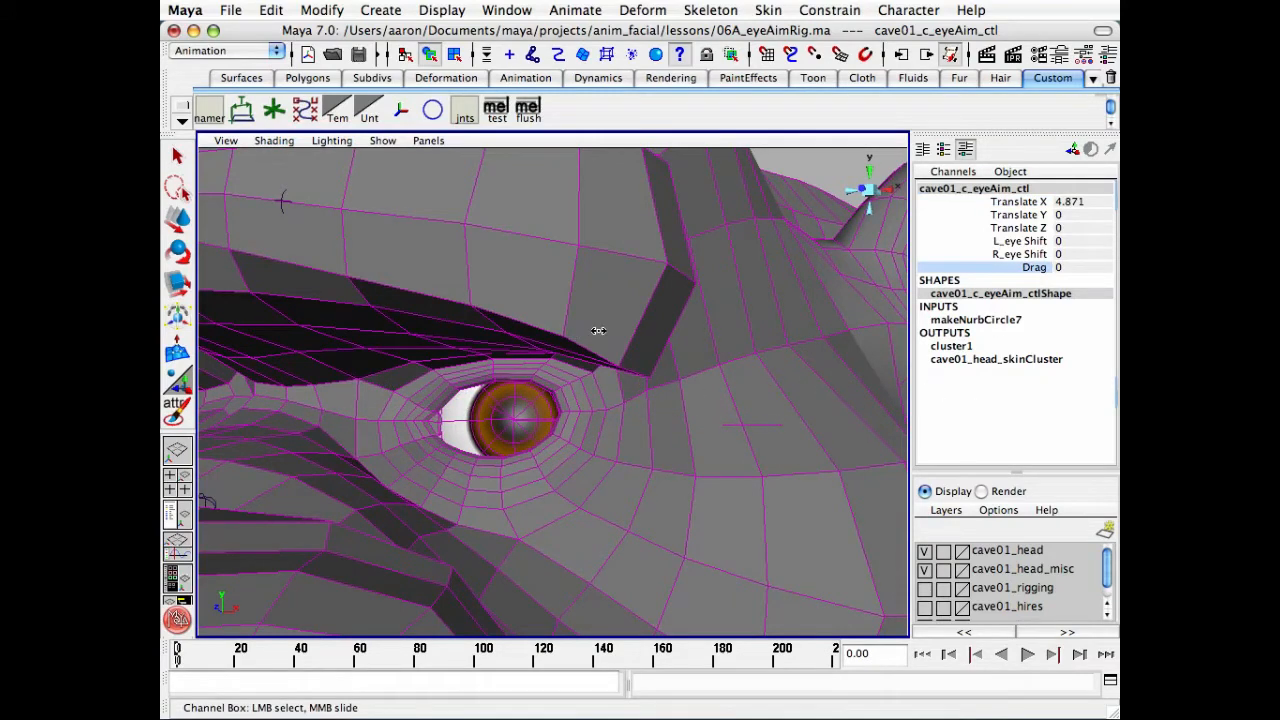
middle_click_drag(598, 330, 600, 331)
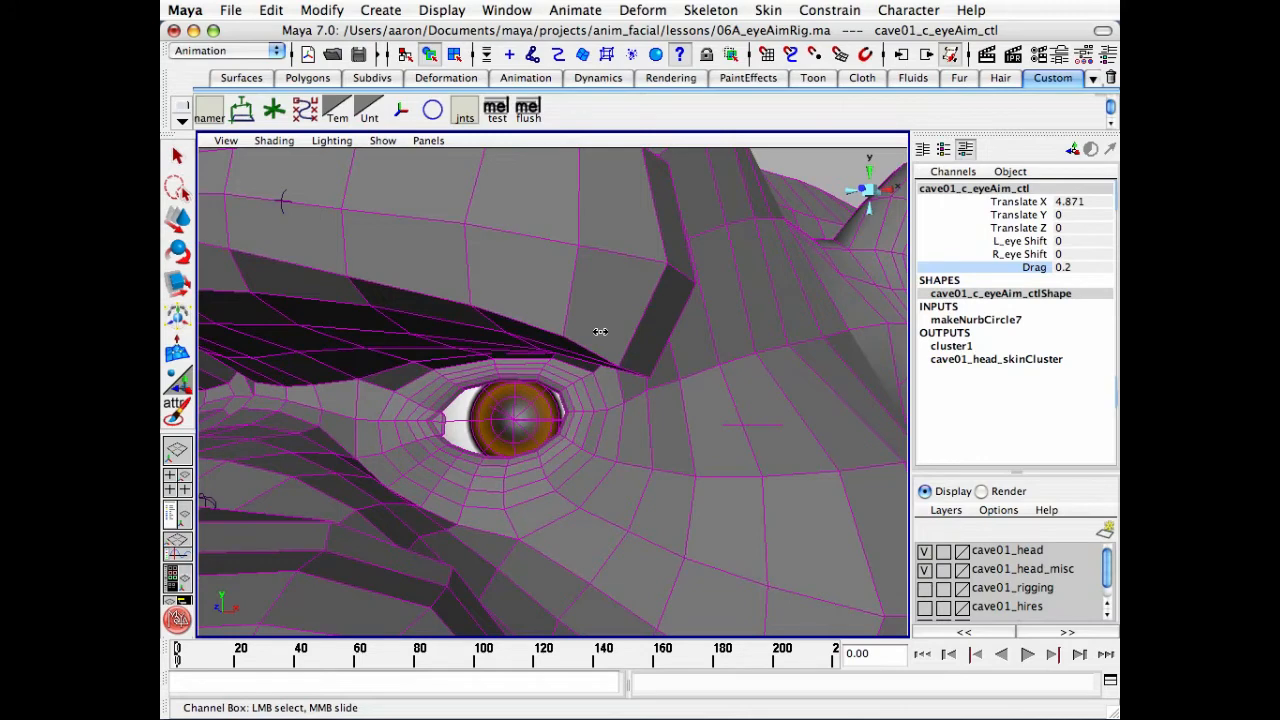
Reset the eye-aim control's Translate X to 0, and test the opposite direction by moving it to about -7.57.
left_click(1100, 204)
type("0")
key("Return")
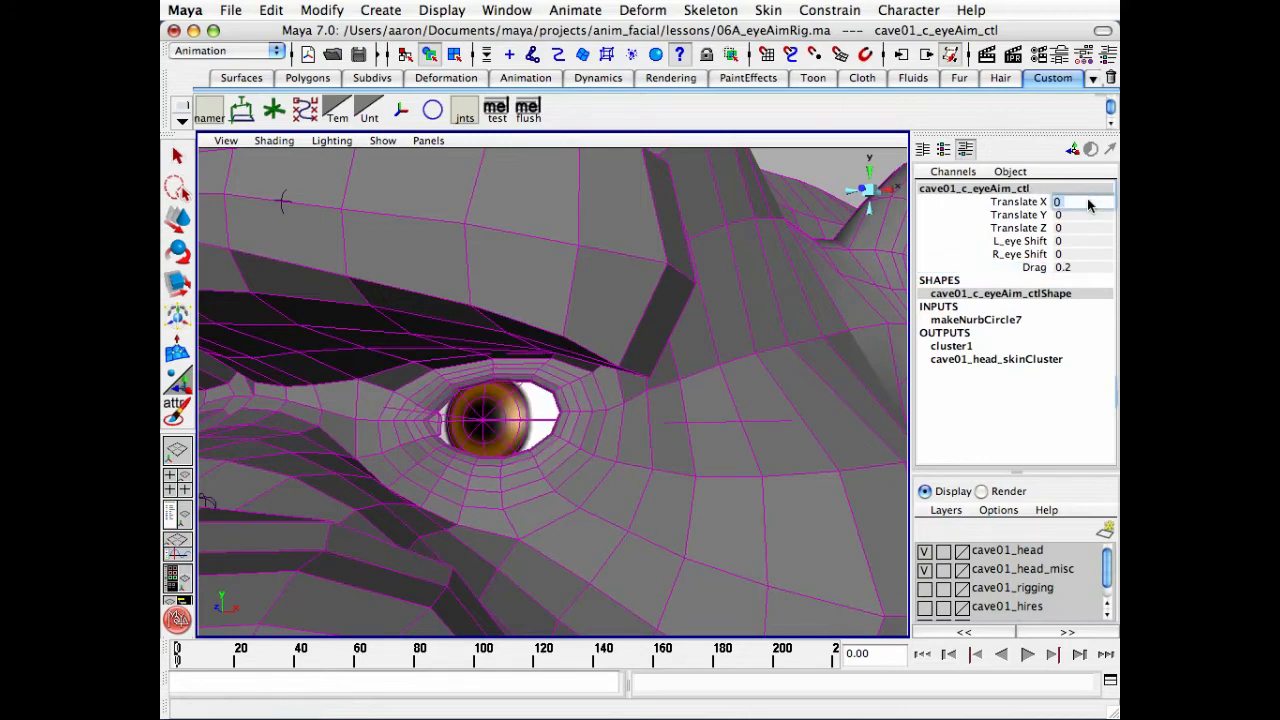
left_click(1020, 202)
middle_click_drag(591, 326, 398, 330)
Set the eye-aim control's Drag to 0.1 and its Translate X back to 0.
left_click(1075, 268)
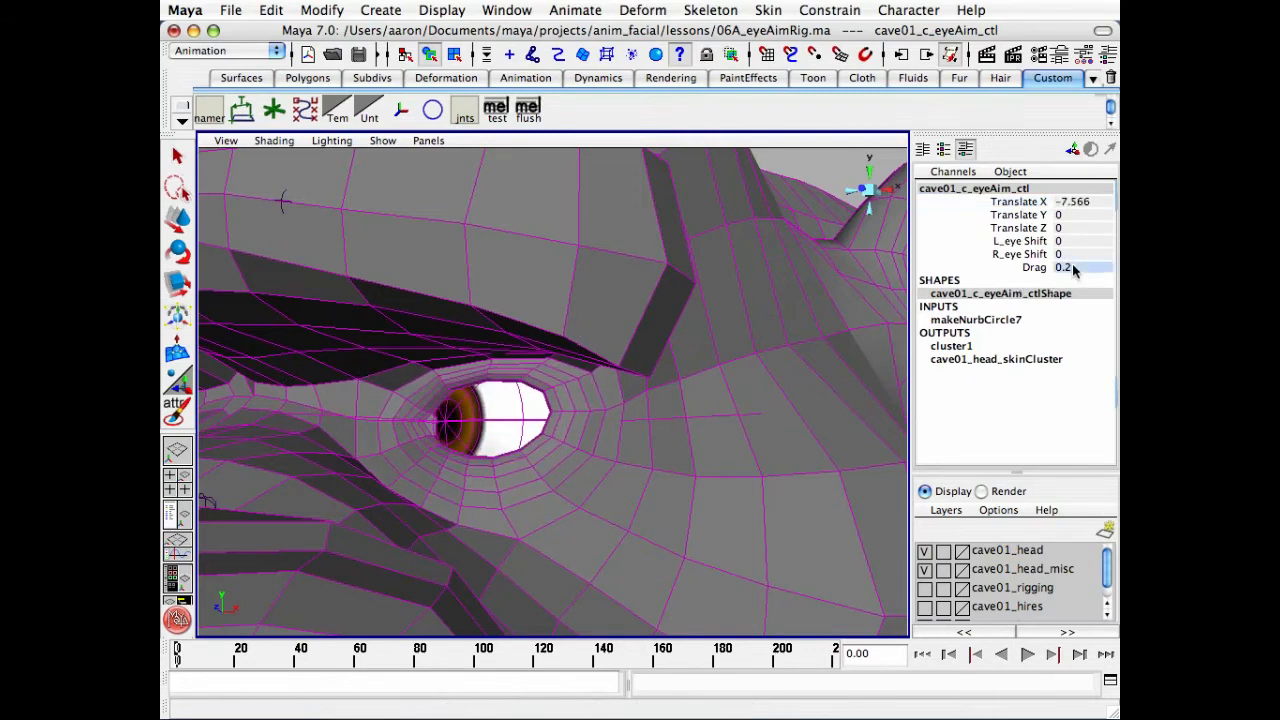
type("0.1")
key("Return")
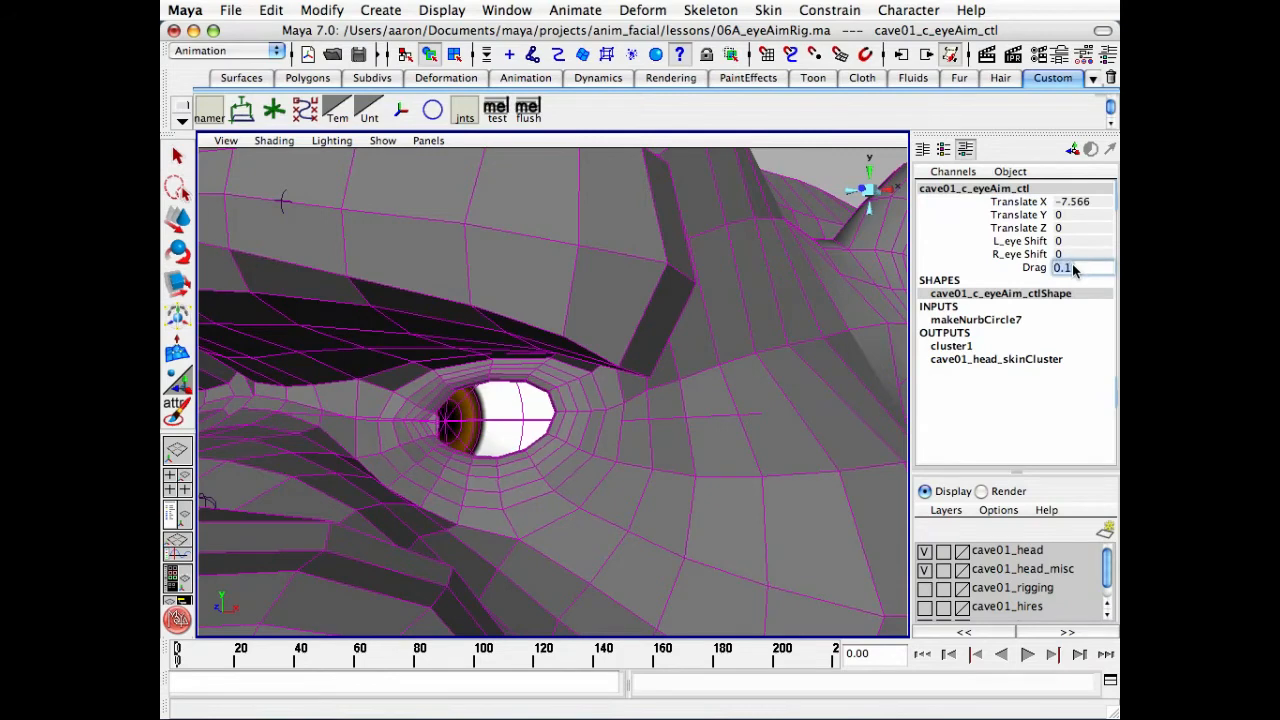
left_click(1065, 202)
type("0")
key("Return")
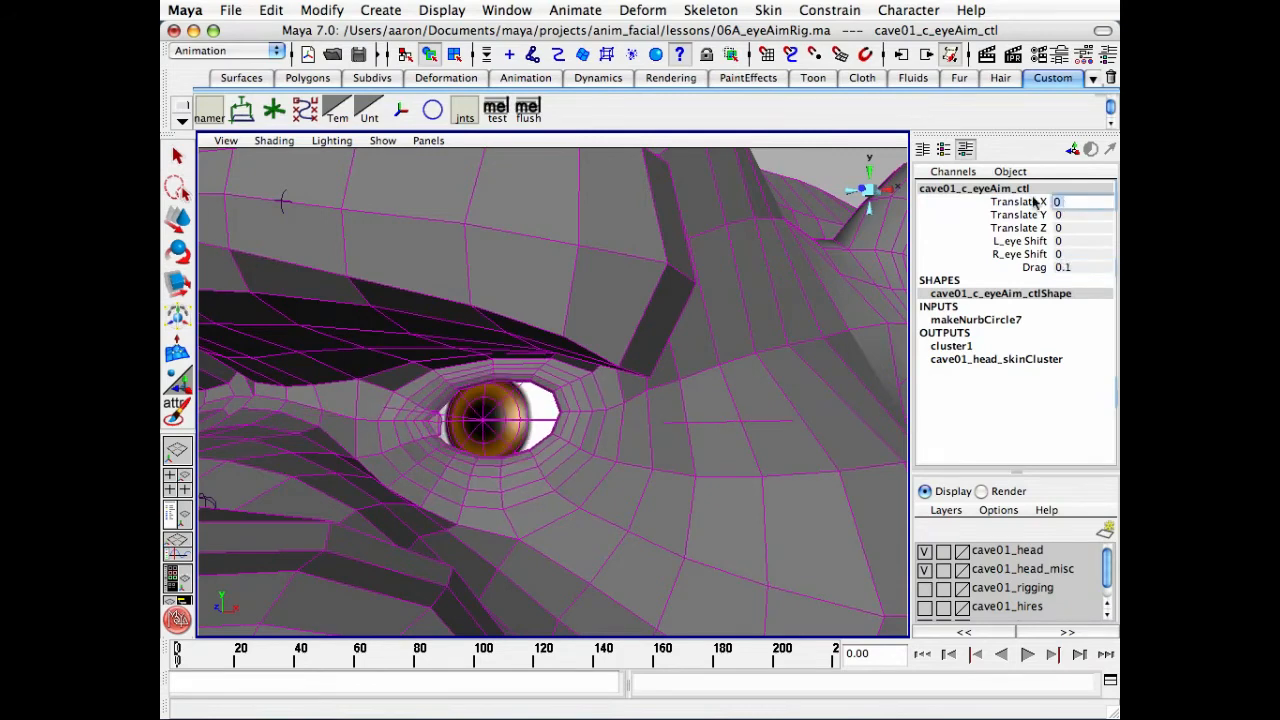
Test the eyelid drag by sliding the eye-aim control both ways along Translate X, and undo the moves.
left_click(1035, 202)
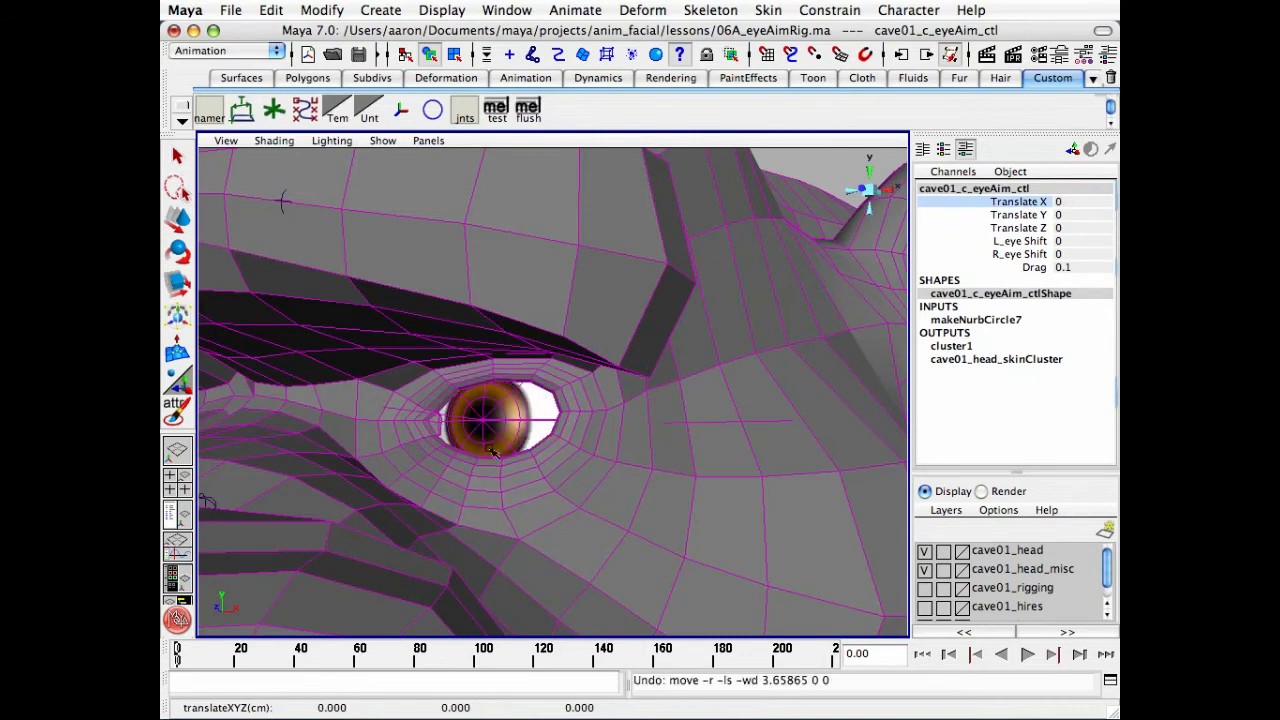
right_click_drag(491, 451, 725, 434, "alt")
middle_click_drag(640, 430, 743, 401, "alt")
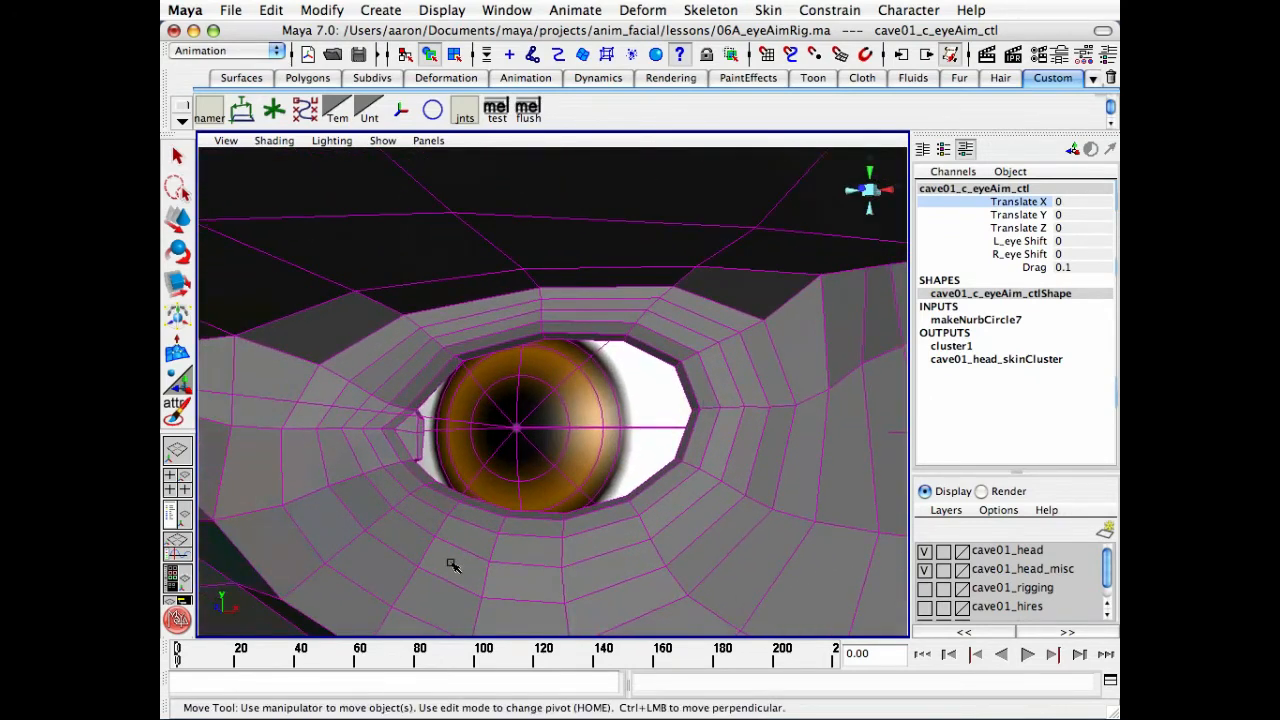
middle_click_drag(453, 566, 672, 549)
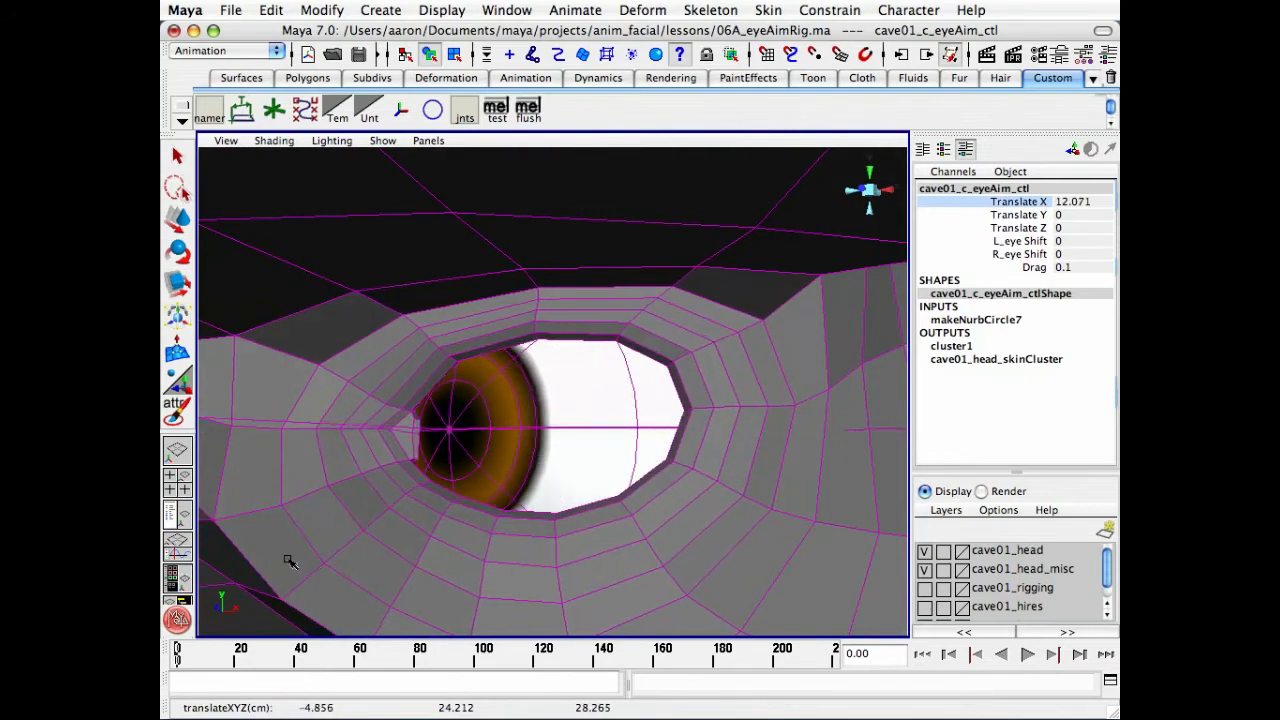
middle_click_drag(672, 531, 397, 493)
key("z")
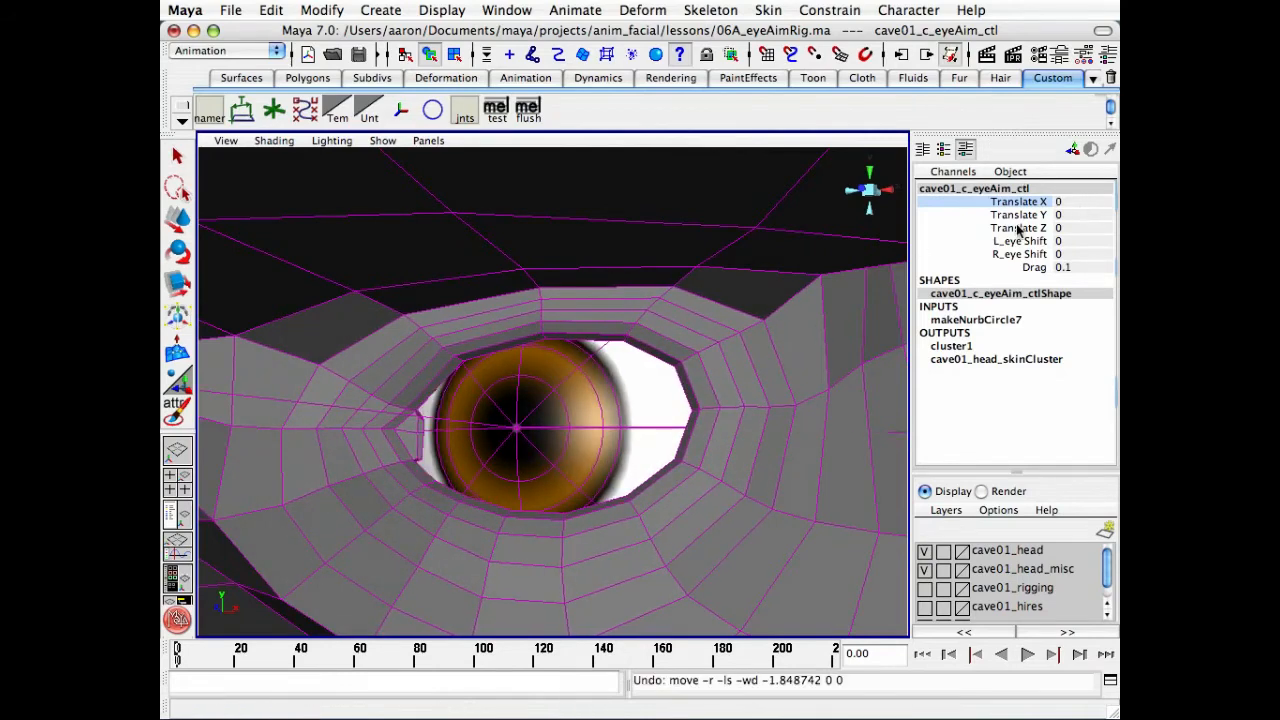
Test the eyelid's vertical drag by moving the eye-aim control along Translate Y, and undo the move.
left_click(1018, 214)
middle_click_drag(743, 491, 743, 389)
key("z")
Set the eye-aim control's Drag to 0 and clear the selection.
right_click_drag(715, 392, 497, 389, "alt")
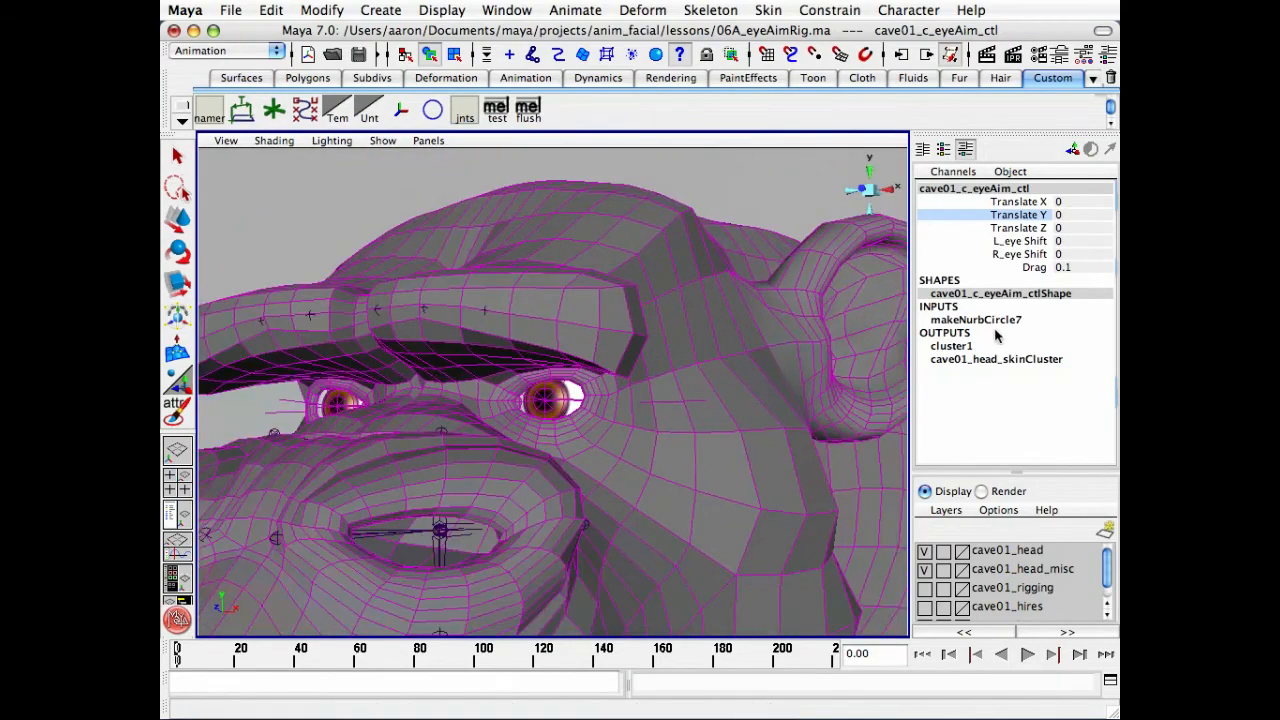
left_click(1064, 268)
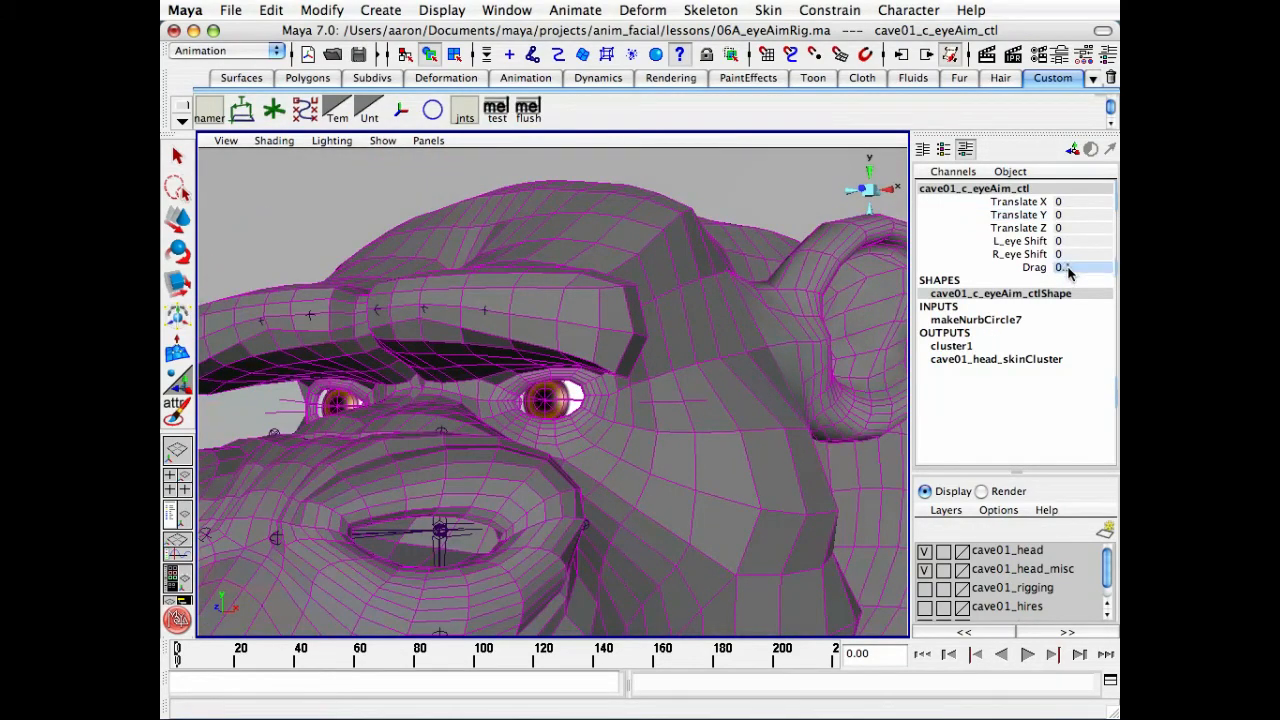
right_click_drag(672, 362, 612, 366, "alt")
left_click(716, 204)
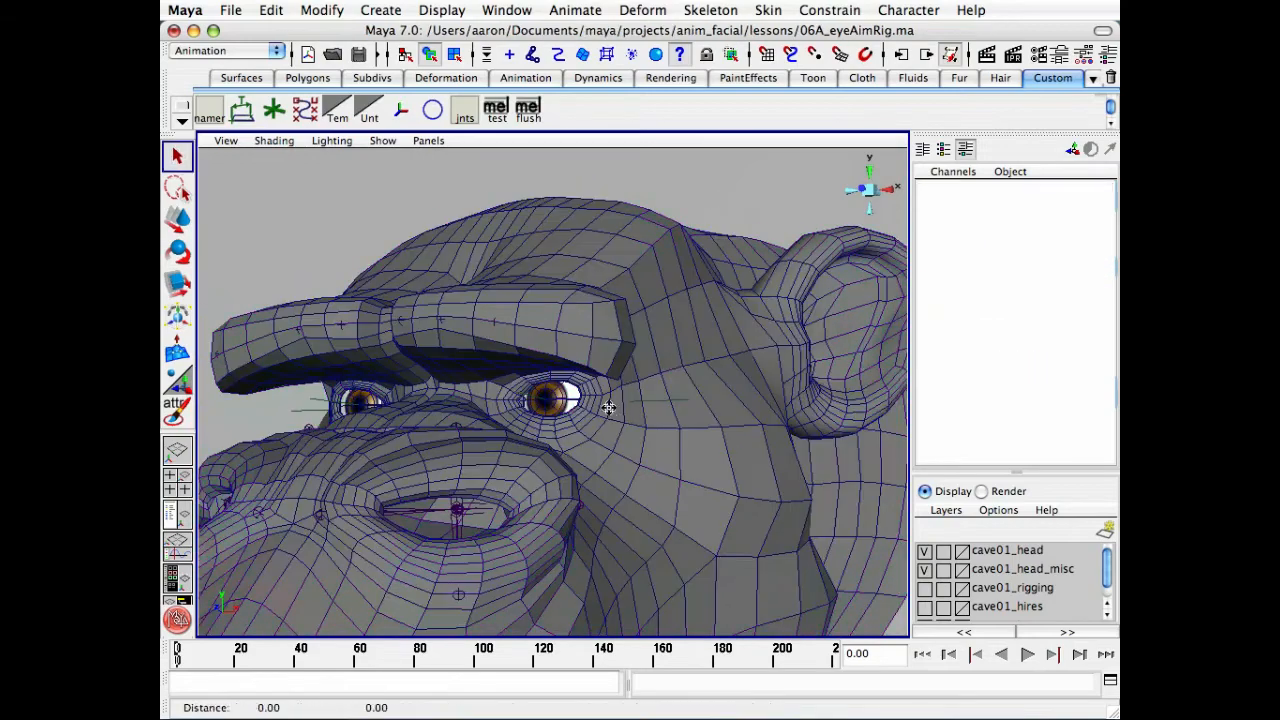
Scrub the animation to frame 13 to pose the head at a different angle.
left_click_drag(690, 390, 643, 410, "alt")
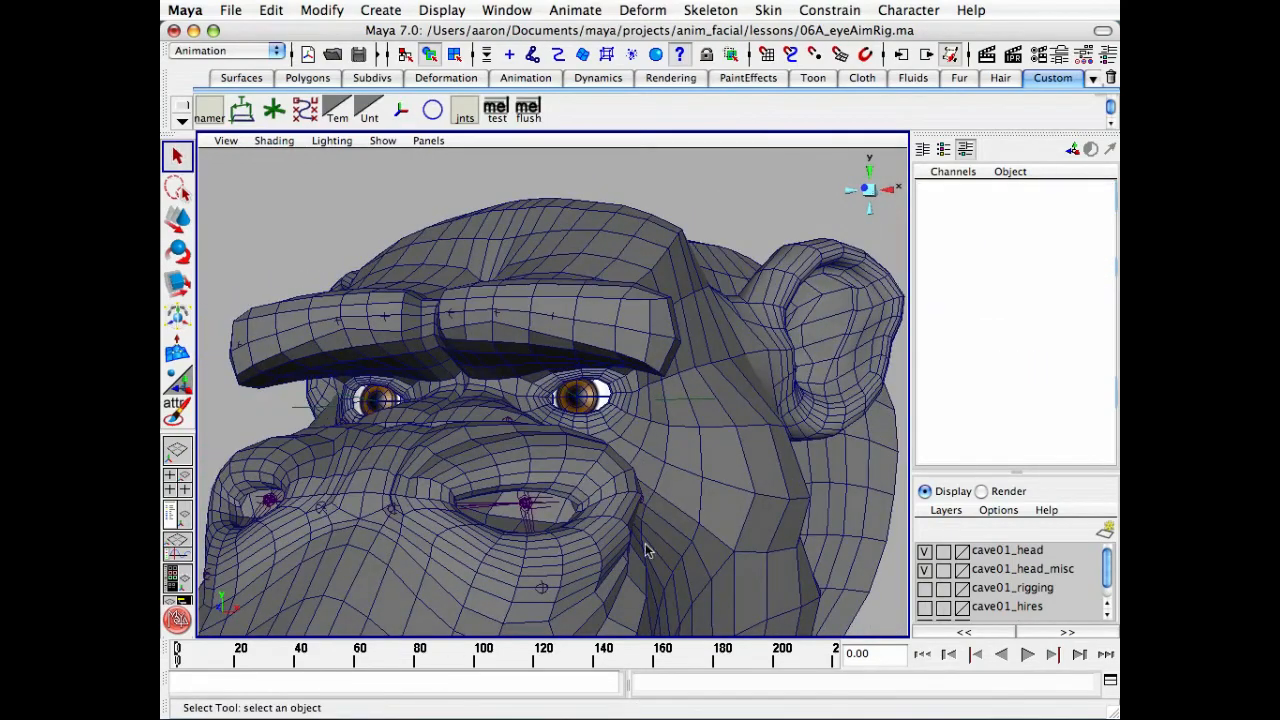
left_click_drag(506, 514, 538, 488, "alt")
left_click_drag(195, 659, 217, 659)
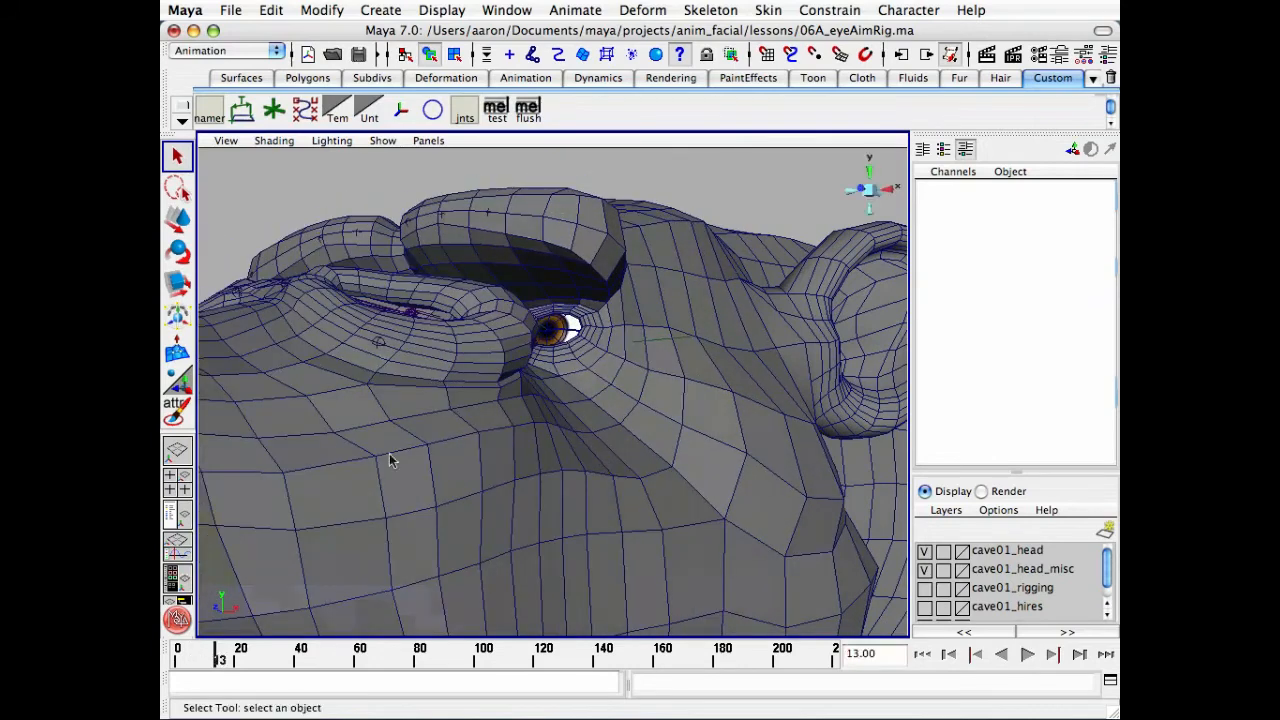
Select cave01_c_eyeAim_ctl in the Hypergraph and close the Hypergraph.
key("h")
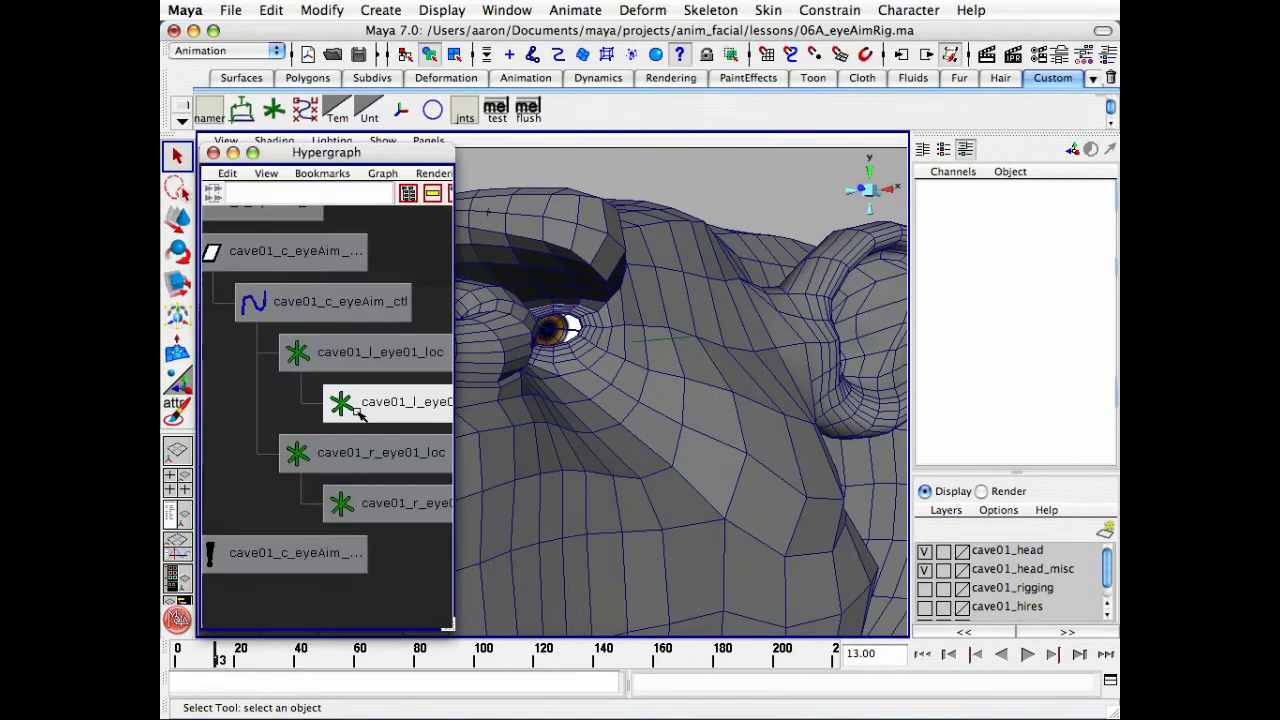
left_click(318, 300)
left_click(215, 153)
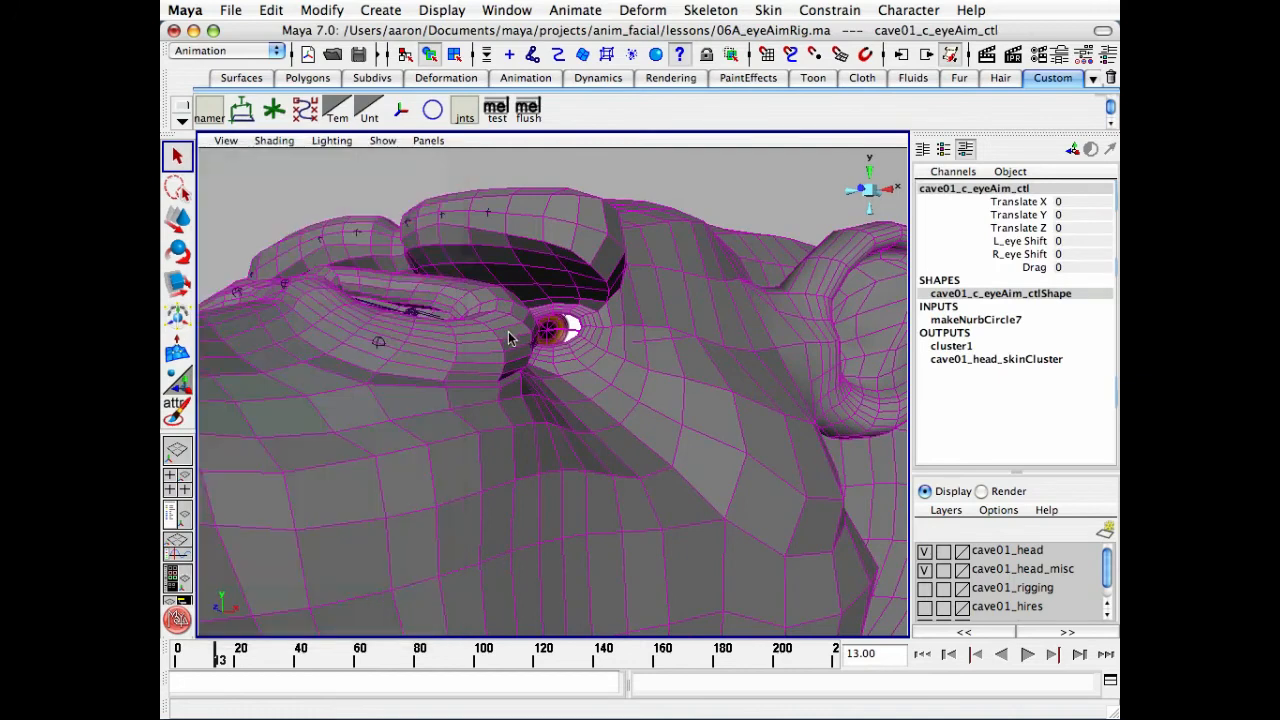
Slide the eye-aim control to about 2.57 in Translate X, and try Drag at 0.2 before lowering it to 0.1.
middle_click_drag(511, 337, 500, 422, "alt")
right_click_drag(500, 422, 620, 431, "alt")
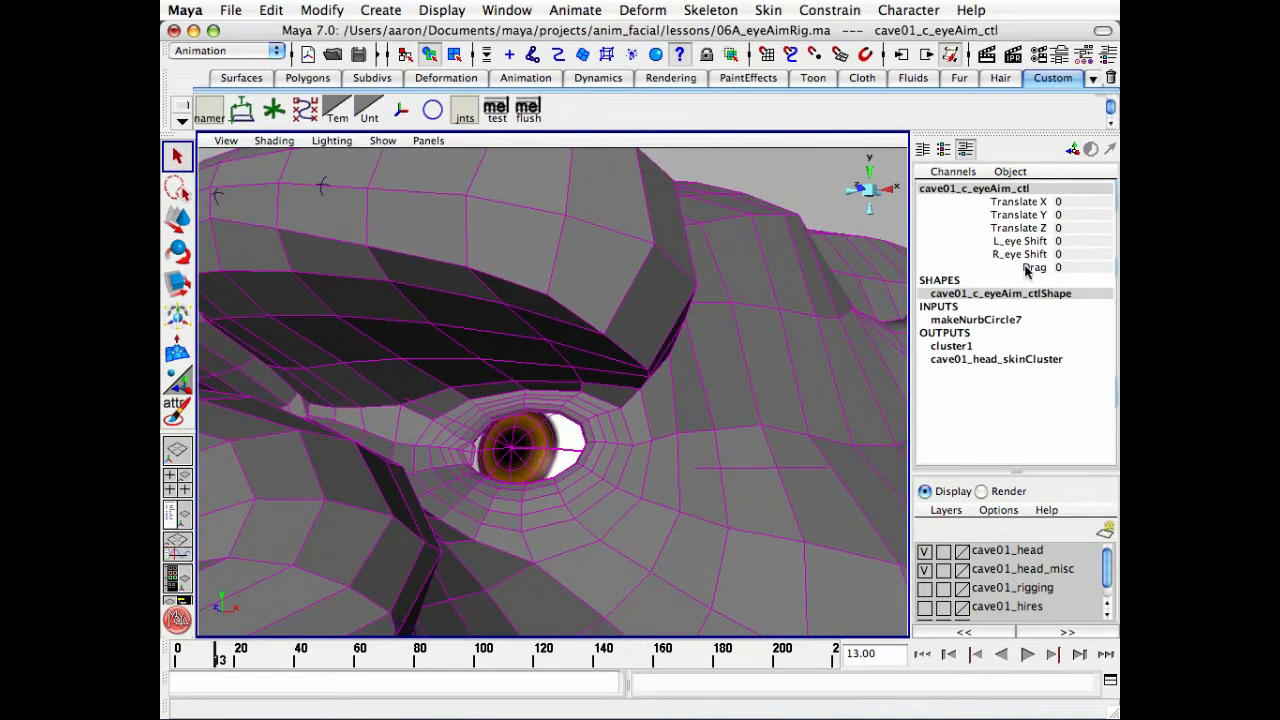
left_click(1018, 202)
mouse_move(648, 436)
middle_mouse_down()
mouse_move(750, 436)
mouse_move(634, 450)
middle_mouse_up()
left_click(1016, 268)
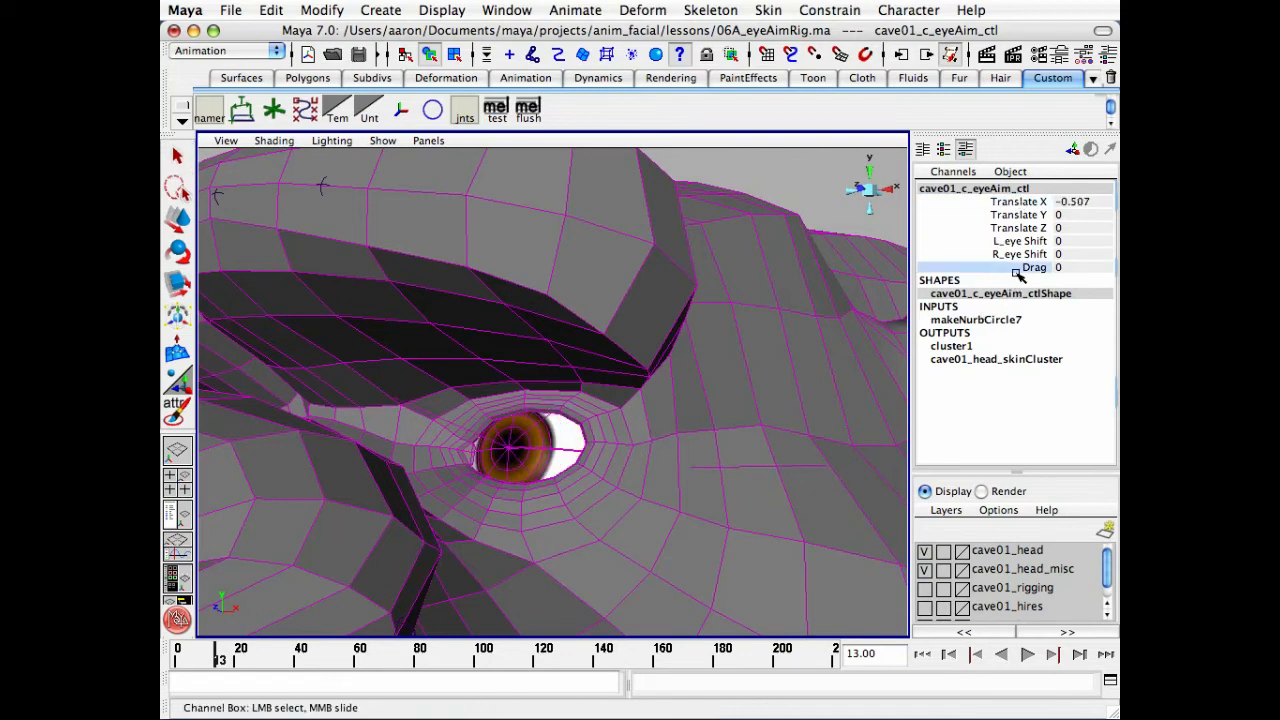
left_click(979, 204)
middle_click_drag(822, 304, 750, 327)
left_click(1030, 268)
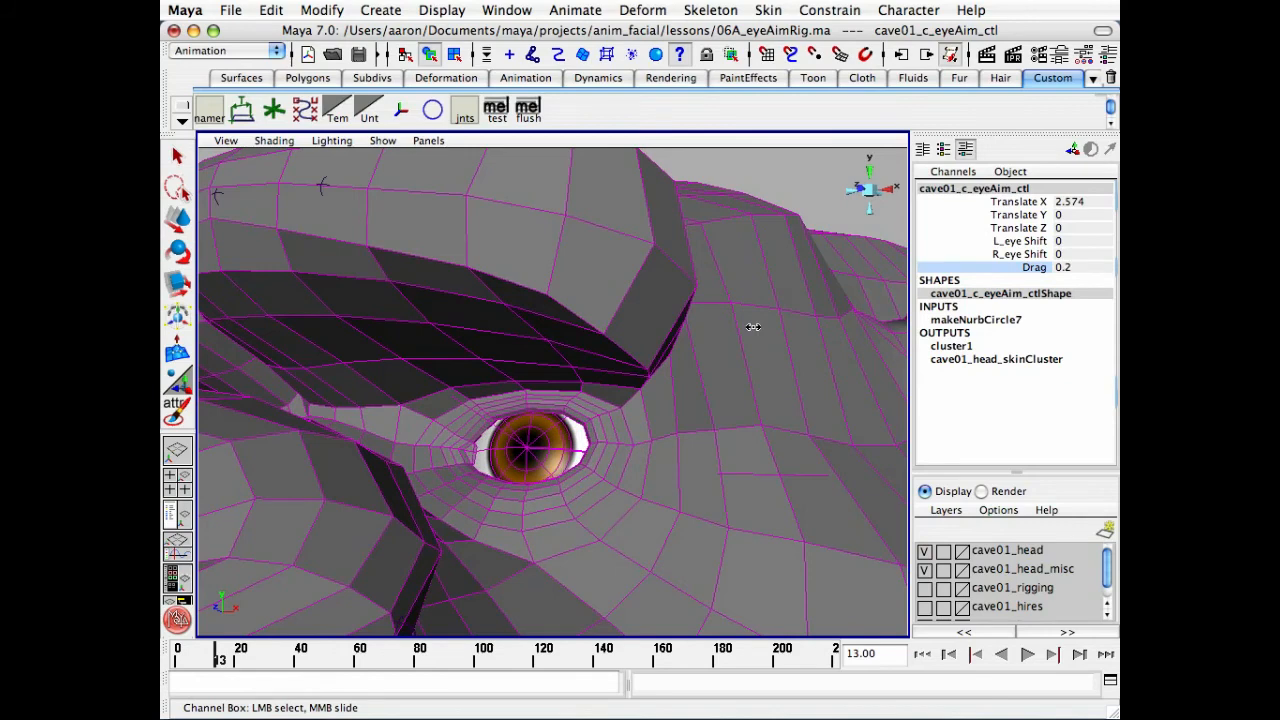
Test the lid drag close up on the rotated head by sliding the eye-aim control to about 1.33 in Translate X.
left_click(998, 205)
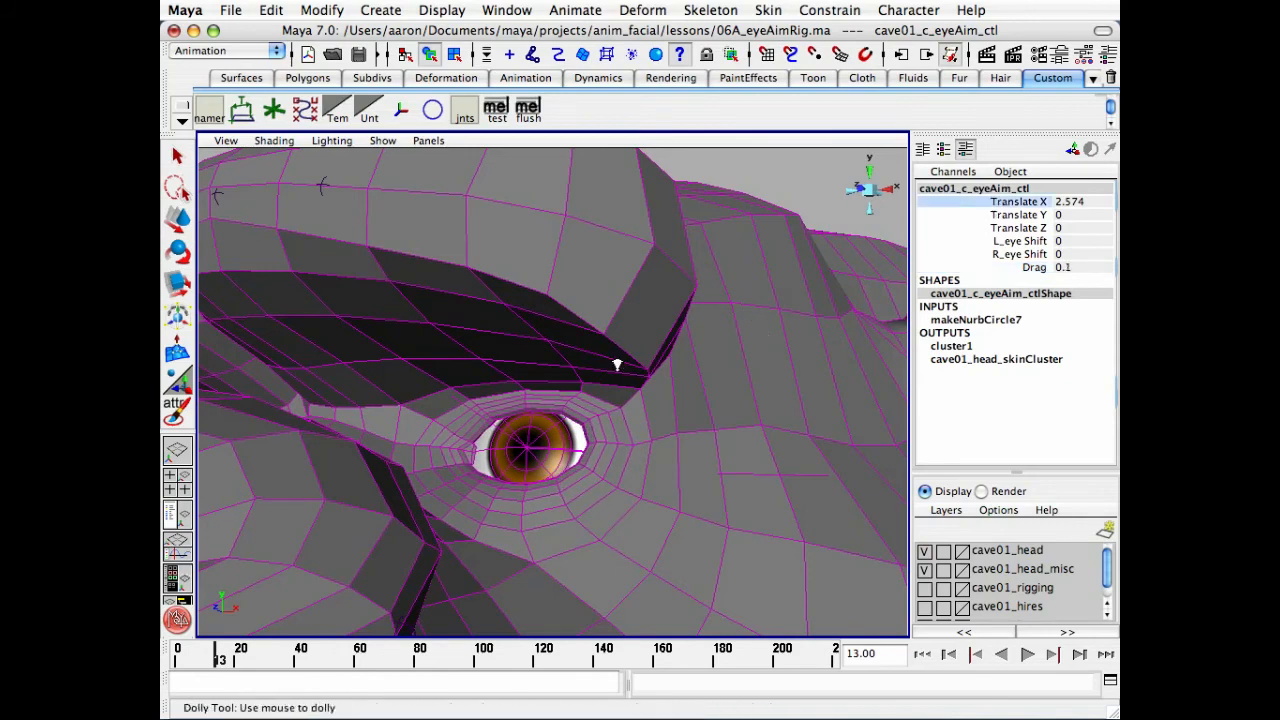
right_click_drag(617, 364, 745, 334, "alt")
middle_click_drag(745, 334, 631, 374)
right_click_drag(631, 374, 723, 383, "alt")
middle_click_drag(723, 383, 704, 384)
middle_click_drag(704, 384, 855, 397, "alt")
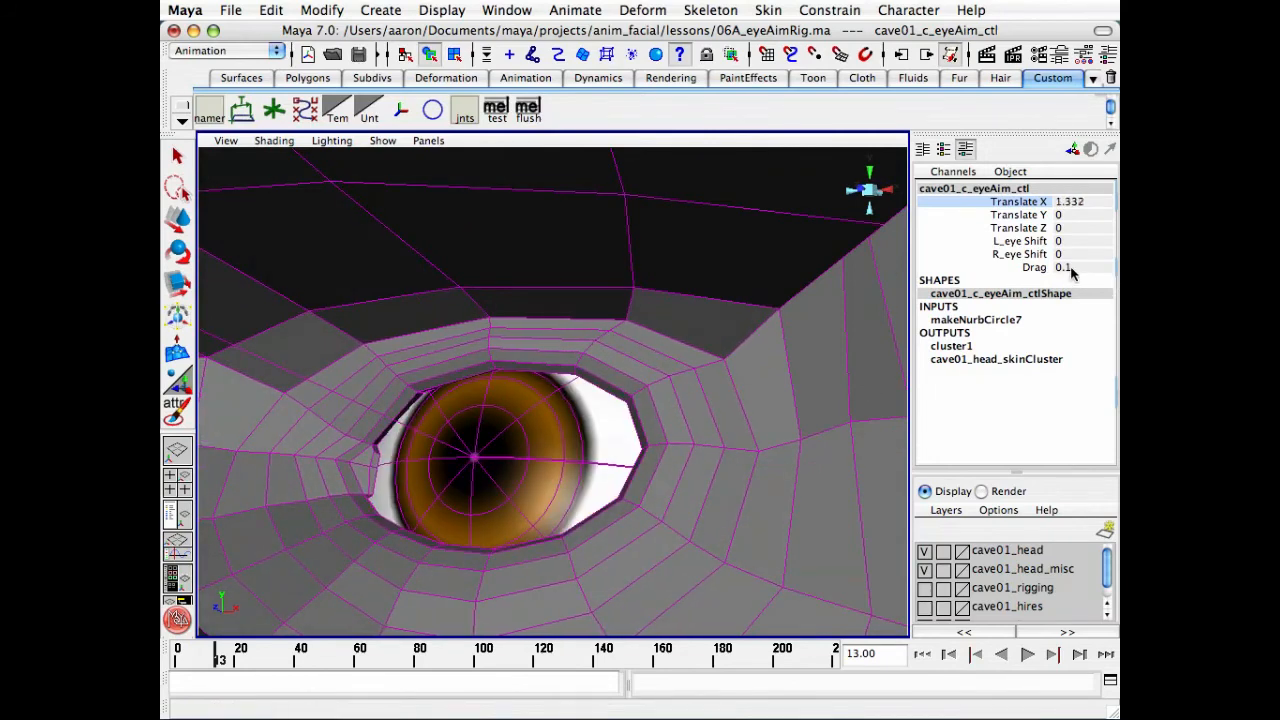
Reset all of the eye-aim control's channels, including Drag, to 0 and return the animation to frame 0.
left_click_drag(1070, 270, 1076, 224)
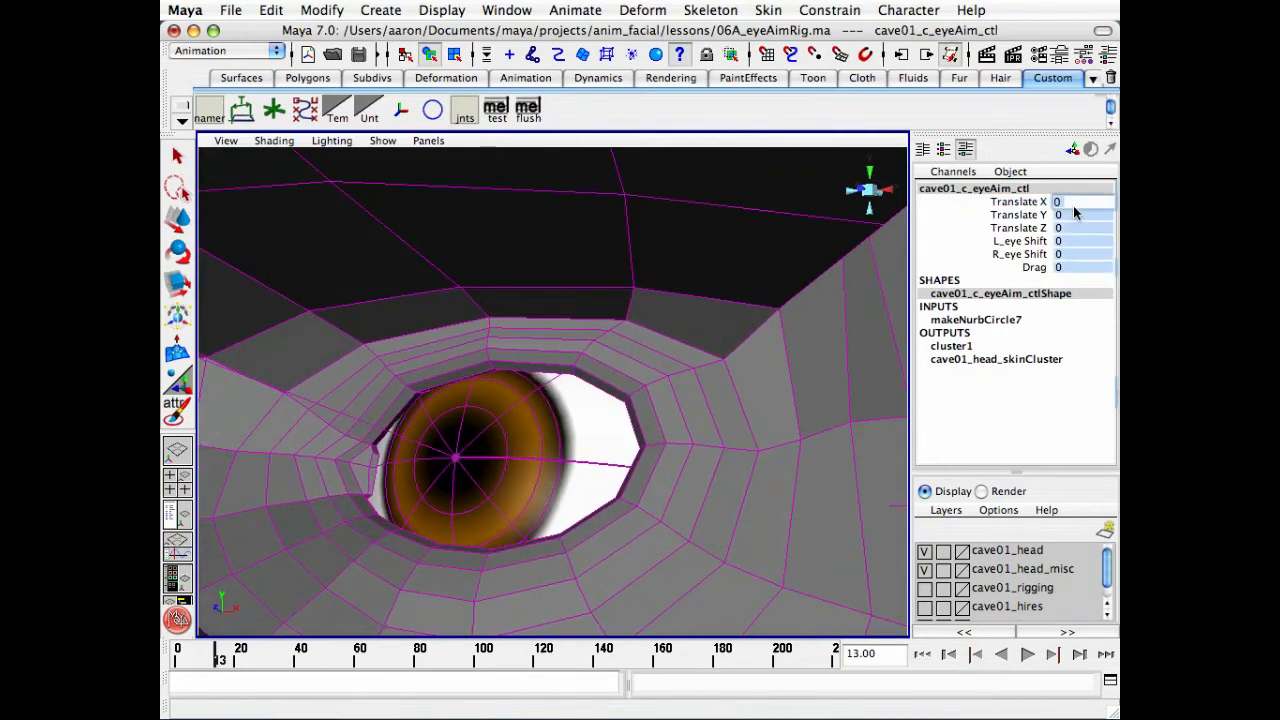
right_click_drag(511, 434, 440, 500, "alt")
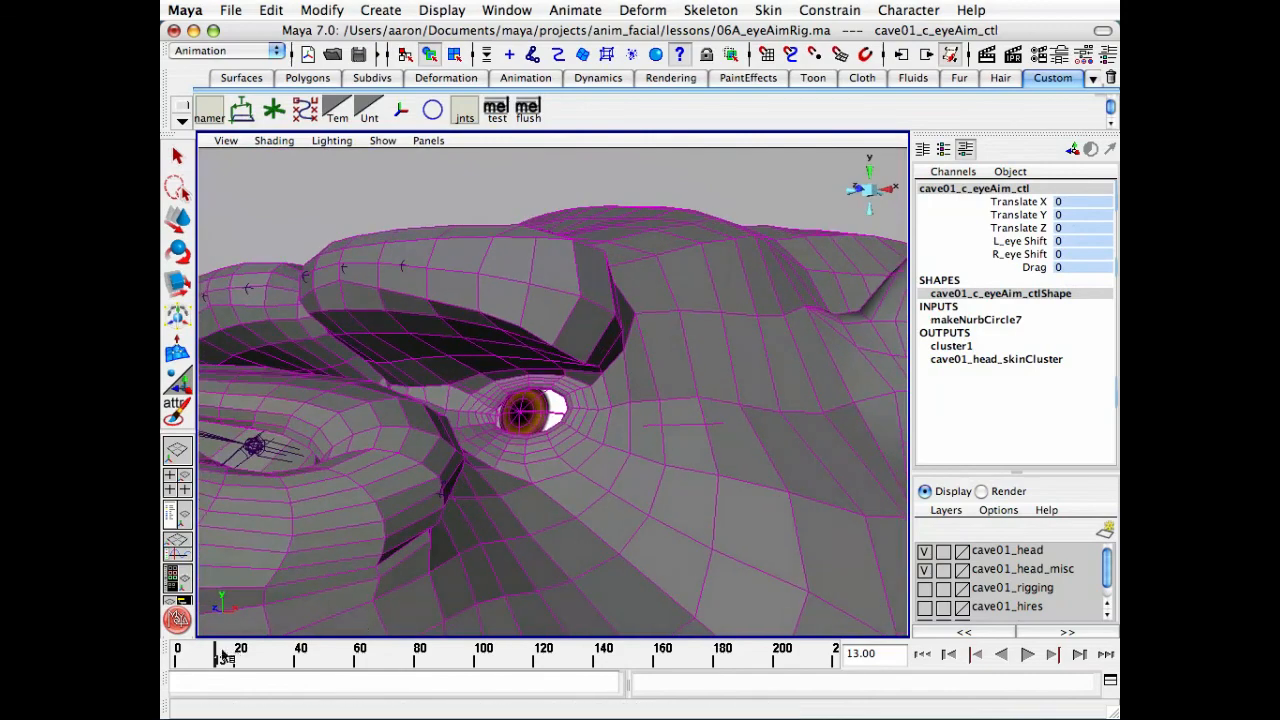
left_click_drag(200, 655, 175, 655)
left_click_drag(420, 430, 510, 367, "alt")
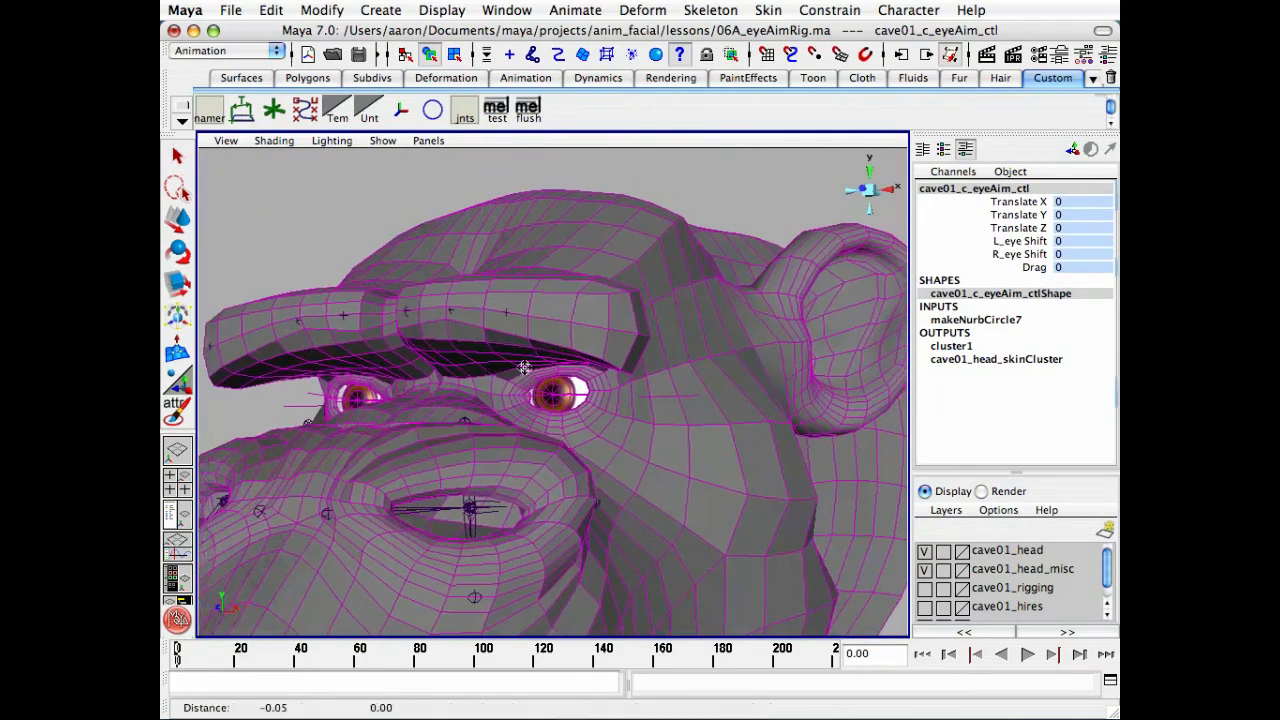